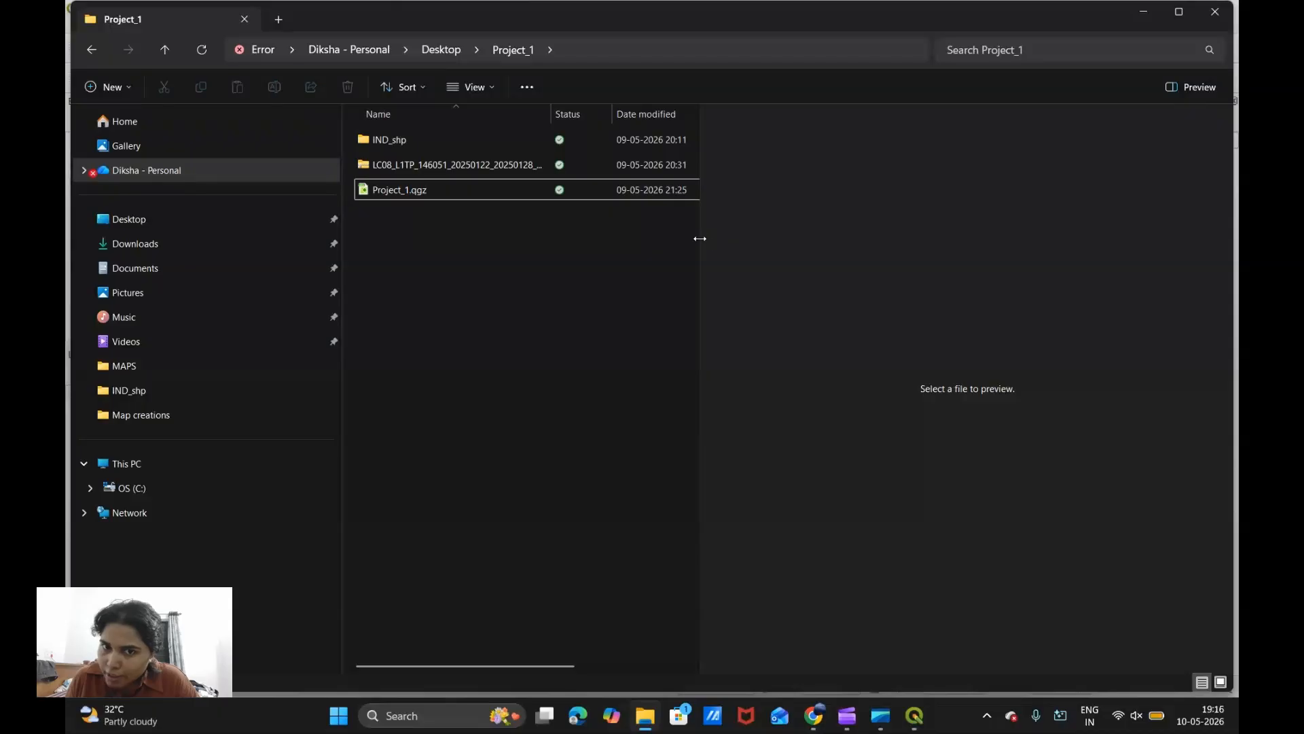
Step: Widen the Project_1 file list and its Name column so the full file names fit
{"action": "left_click_drag", "start_coordinate": [701, 242], "coordinate": [909, 297]}
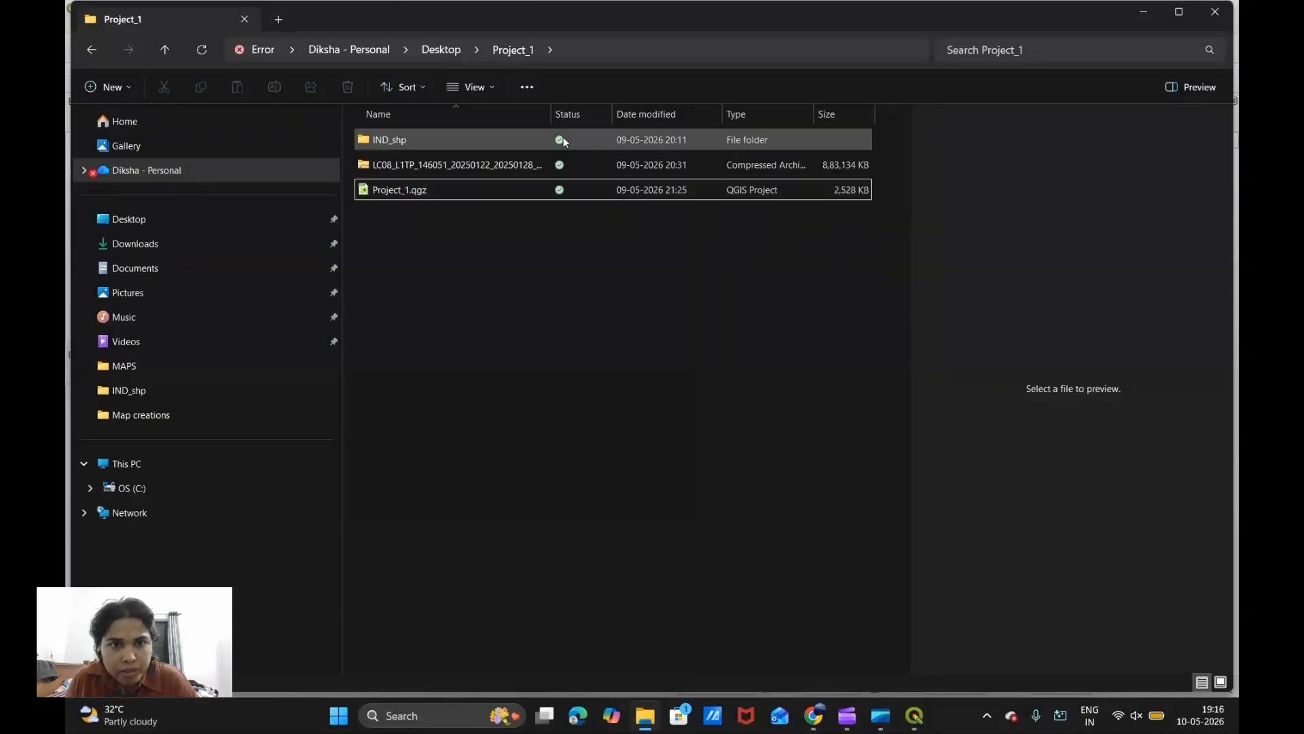
{"action": "left_click_drag", "start_coordinate": [550, 114], "coordinate": [635, 115]}
{"action": "mouse_move", "coordinate": [562, 169]}
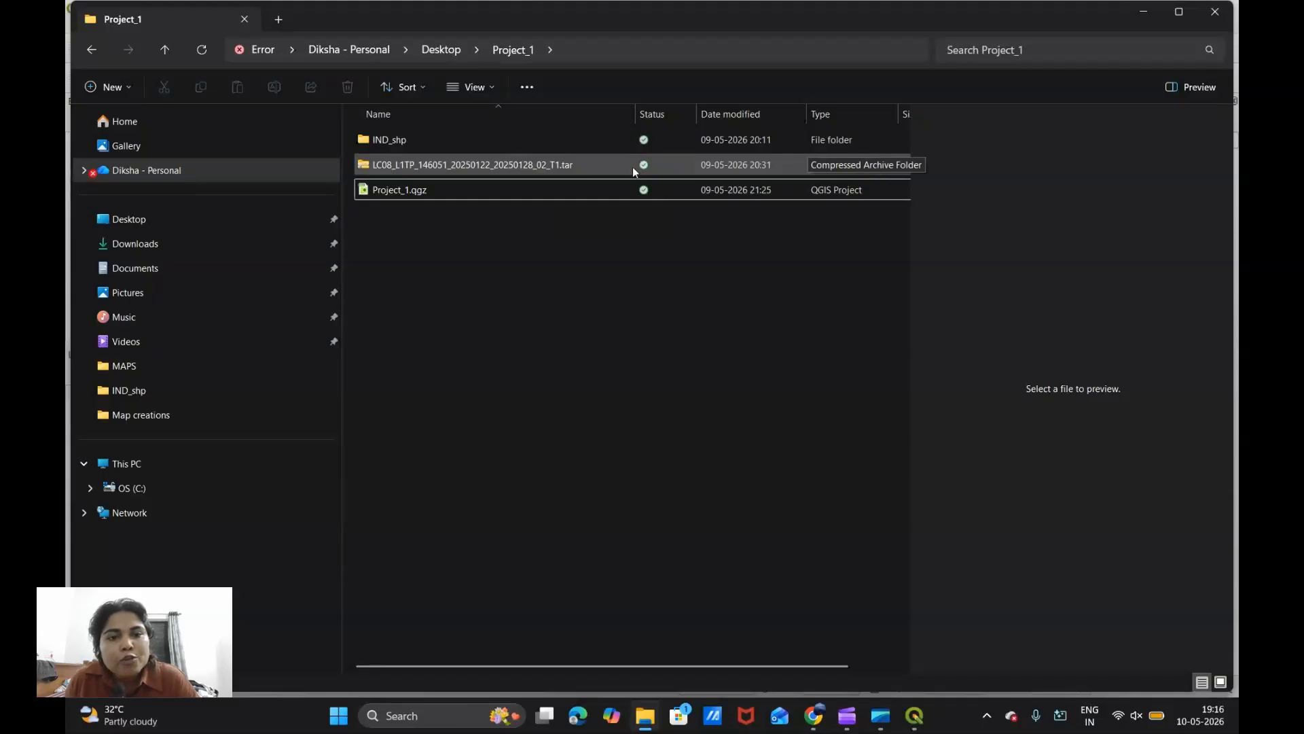
Step: Extract the LC08_L1TP_146051_20250122_20250128_02_T1.tar archive into its own folder within Project_1 and show the extracted files
{"action": "left_click", "coordinate": [513, 166]}
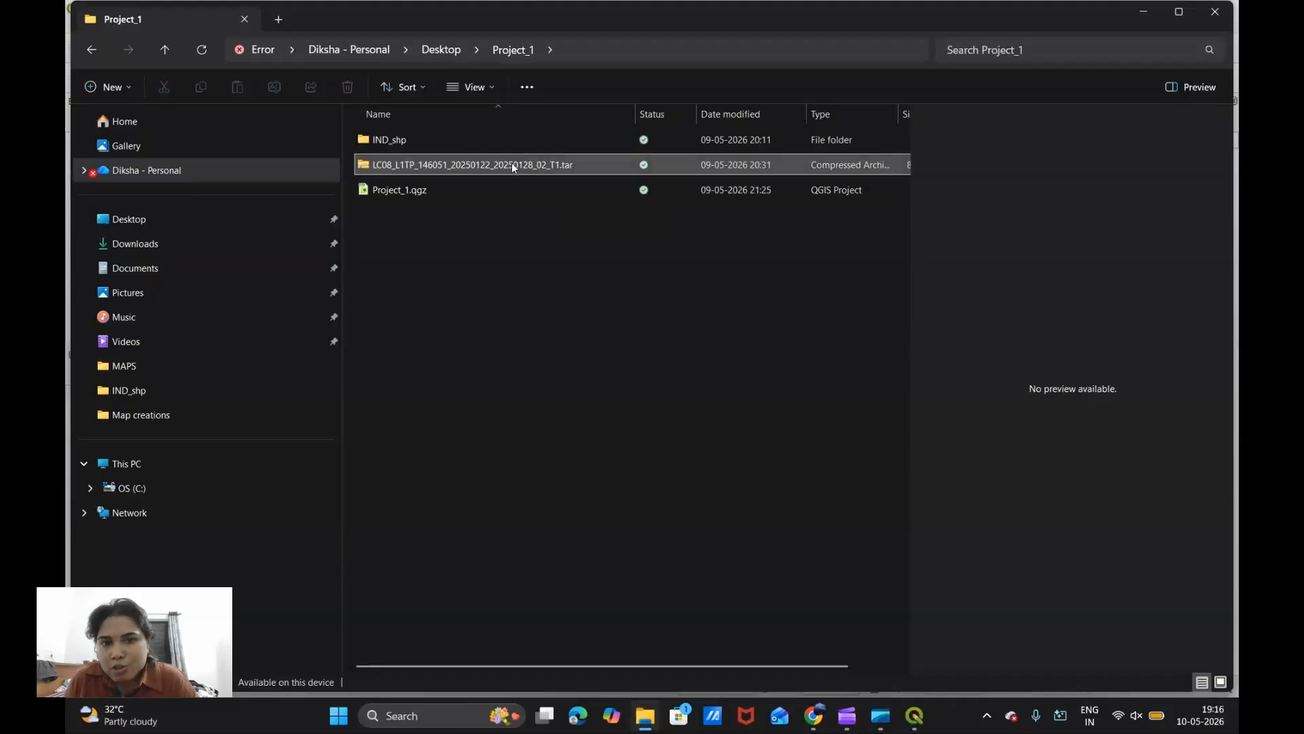
{"action": "right_click", "coordinate": [512, 166]}
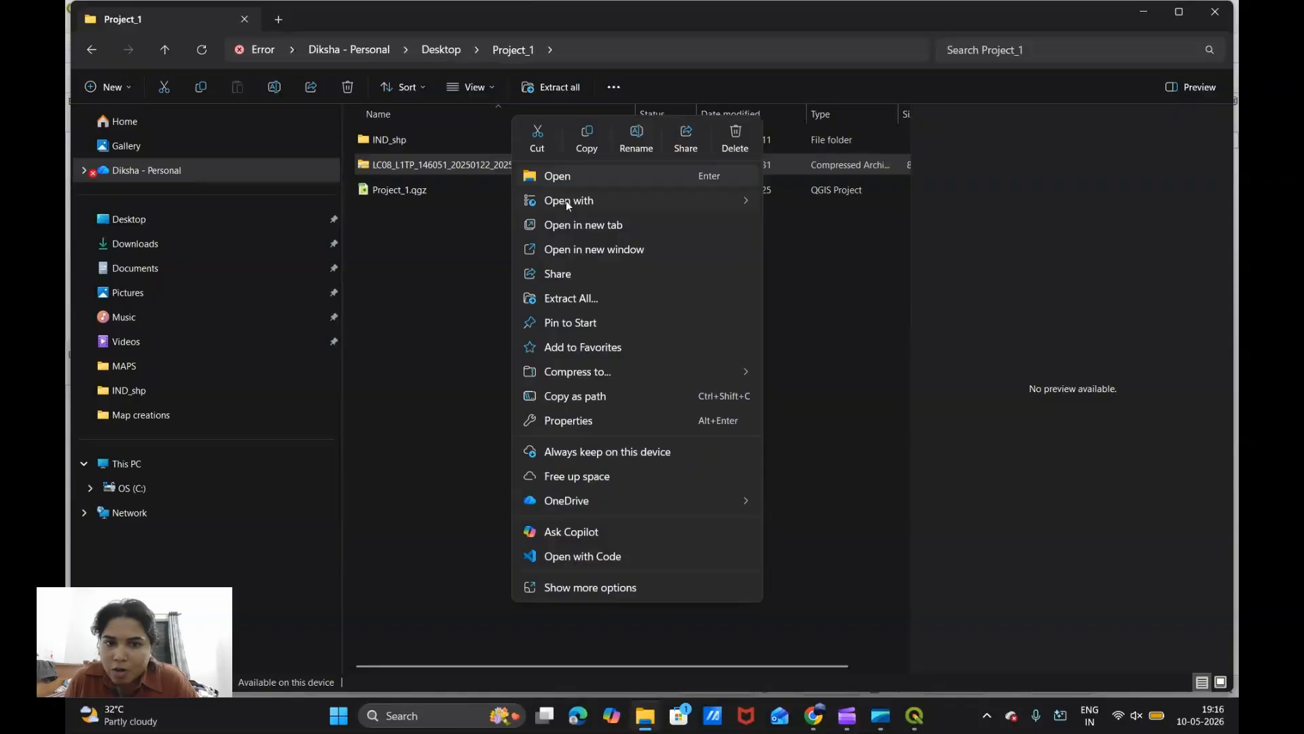
{"action": "left_click", "coordinate": [585, 296]}
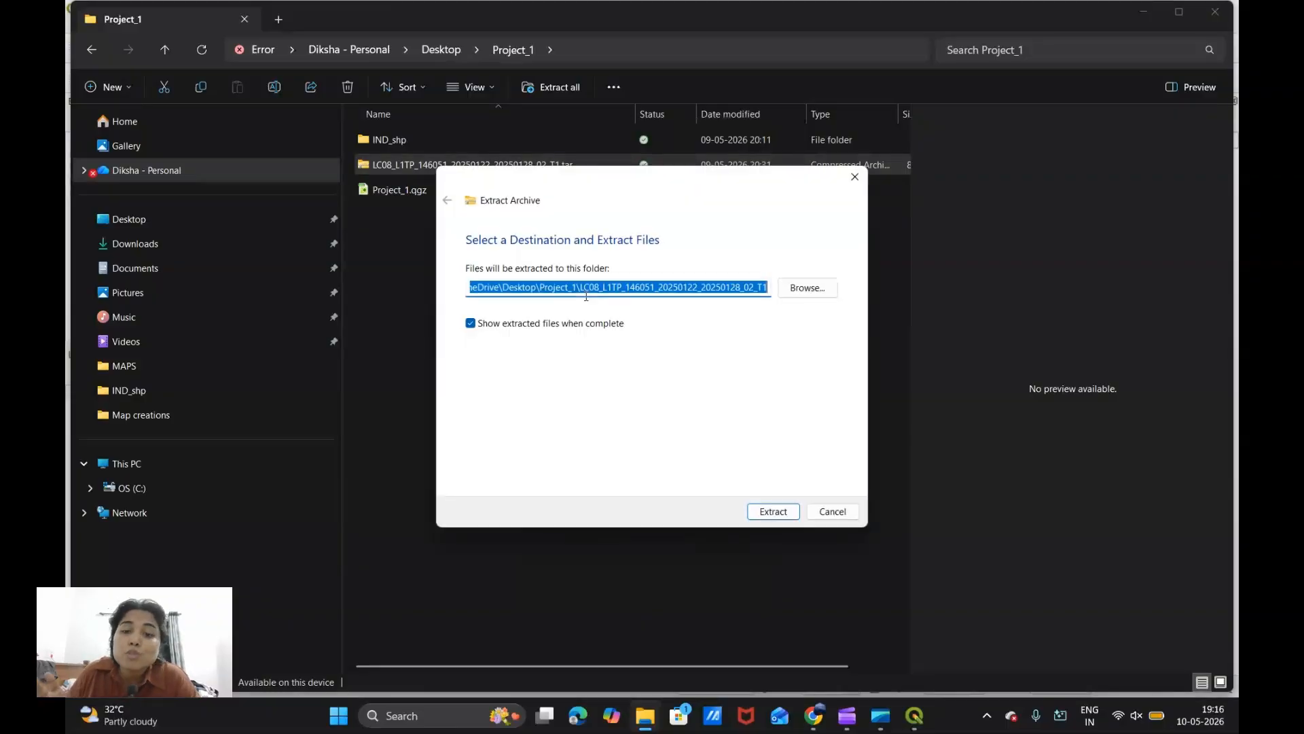
{"action": "left_click", "coordinate": [779, 512]}
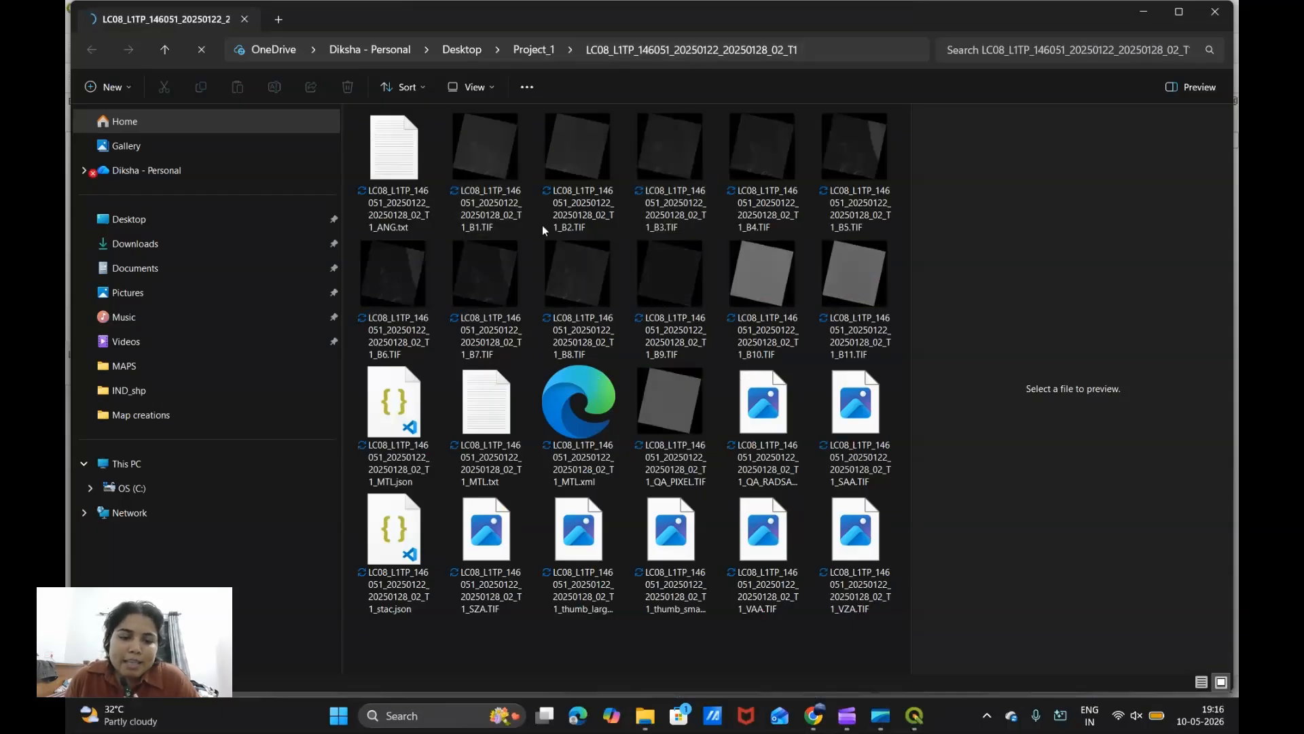
Step: Switch the extracted Landsat folder to the Details layout and widen its Name column
{"action": "right_click", "coordinate": [494, 633]}
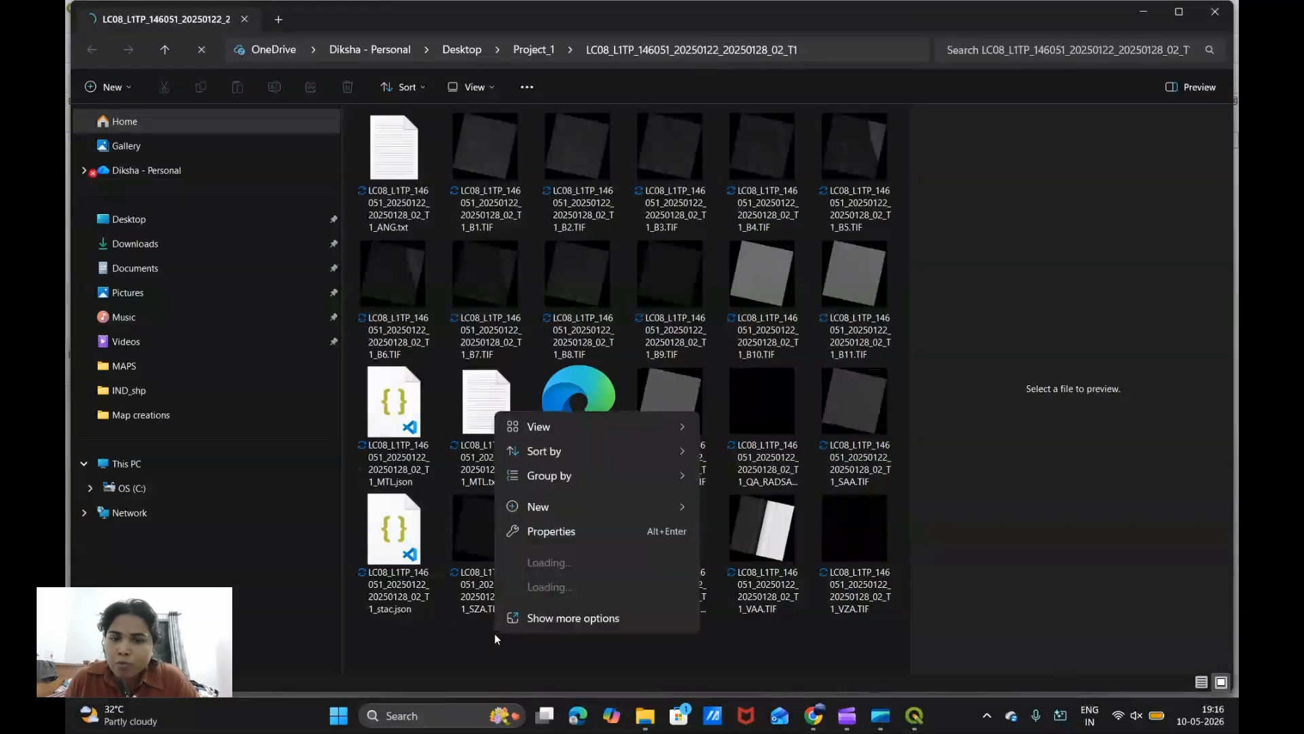
{"action": "mouse_move", "coordinate": [602, 426]}
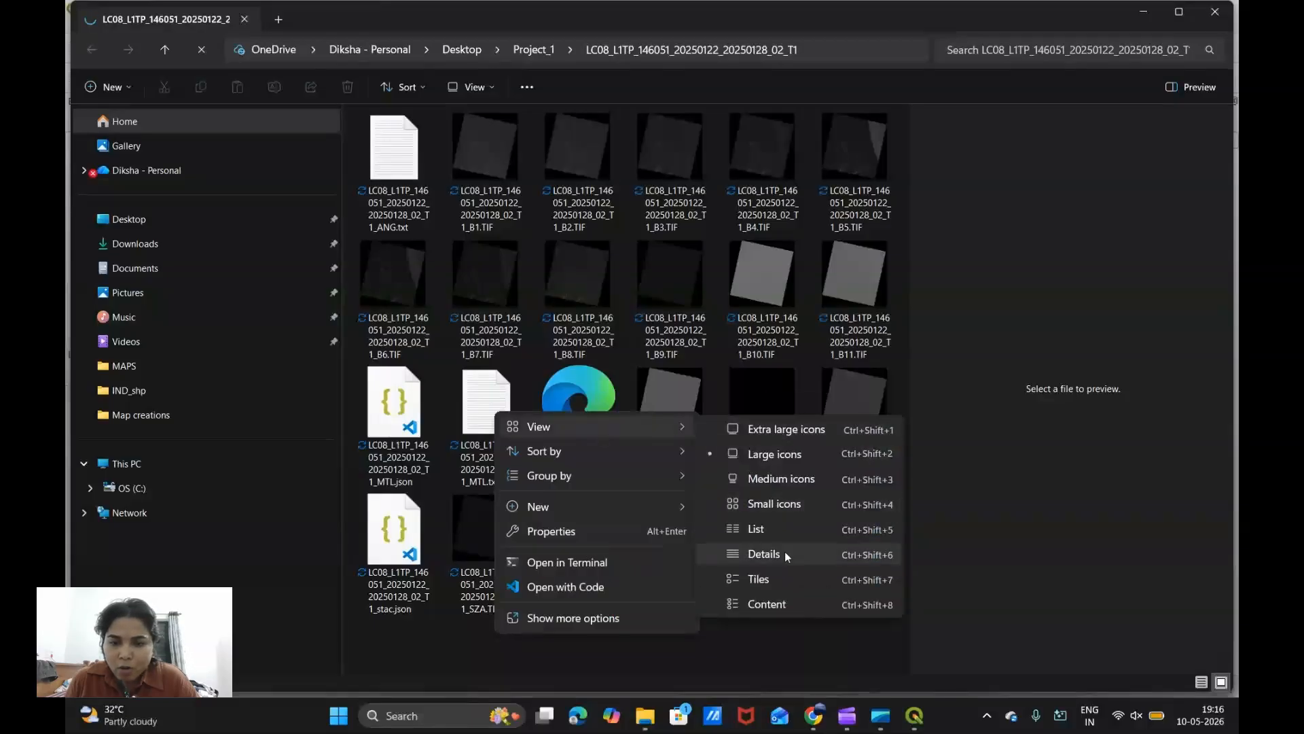
{"action": "left_click", "coordinate": [784, 554]}
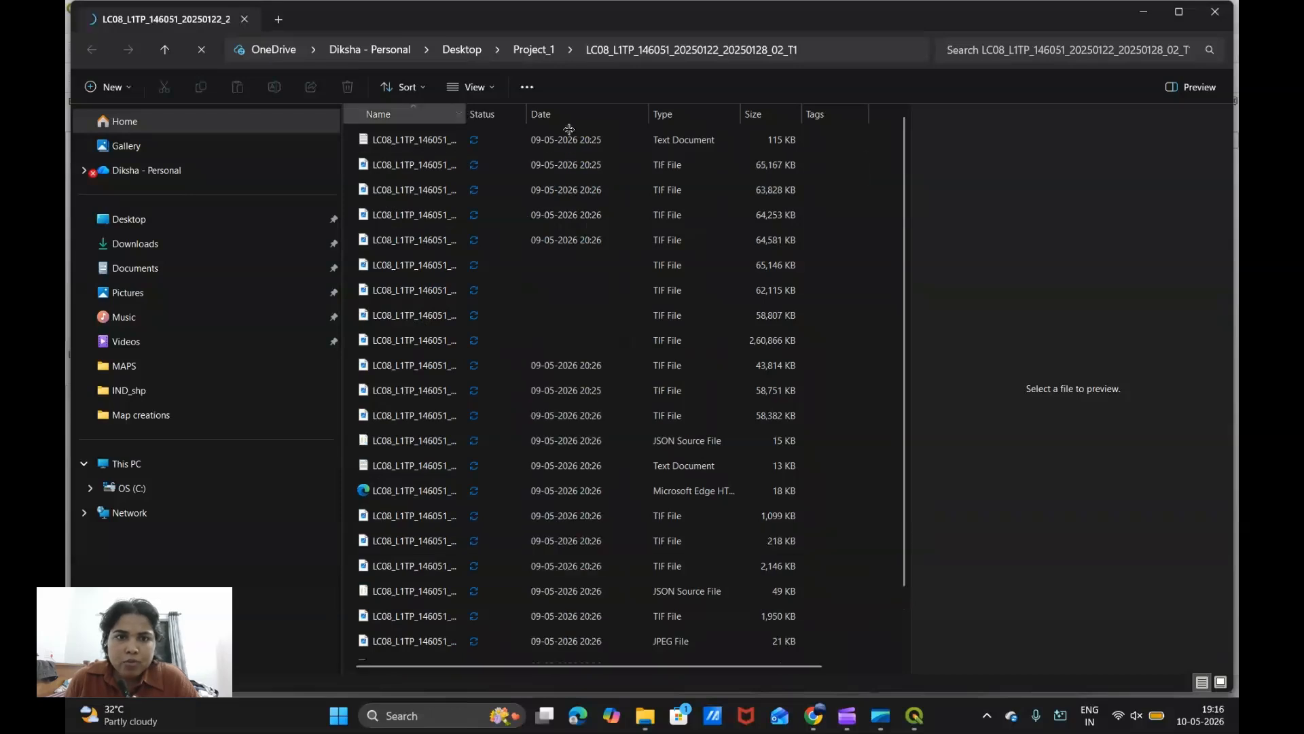
{"action": "left_click_drag", "start_coordinate": [468, 117], "coordinate": [577, 117]}
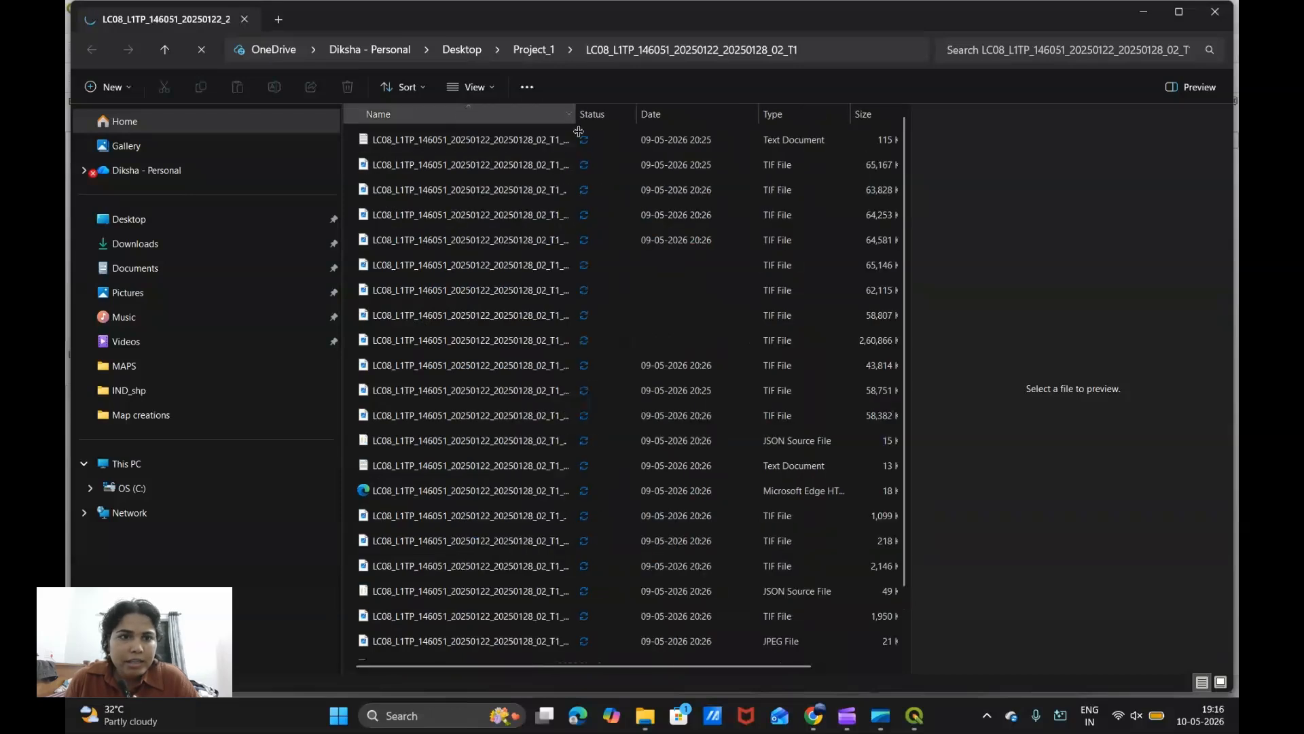
{"action": "left_click", "coordinate": [490, 89]}
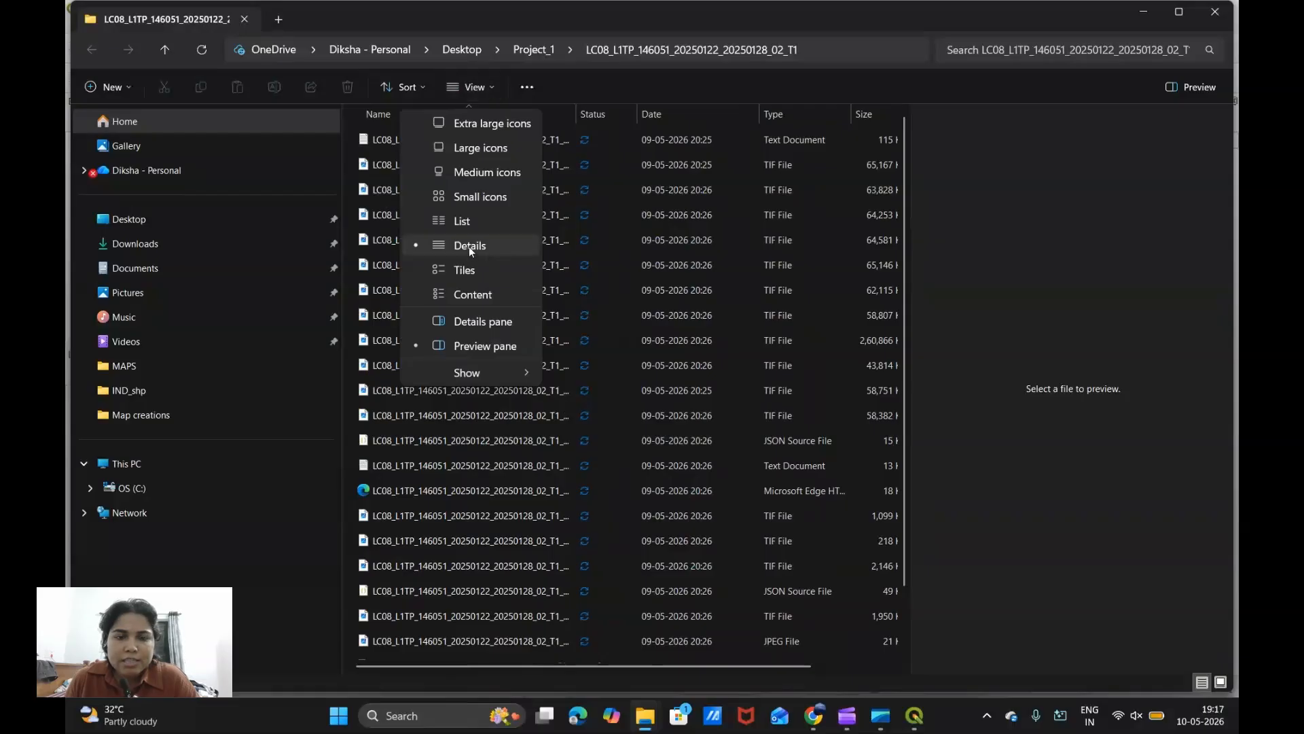
{"action": "left_click", "coordinate": [641, 86]}
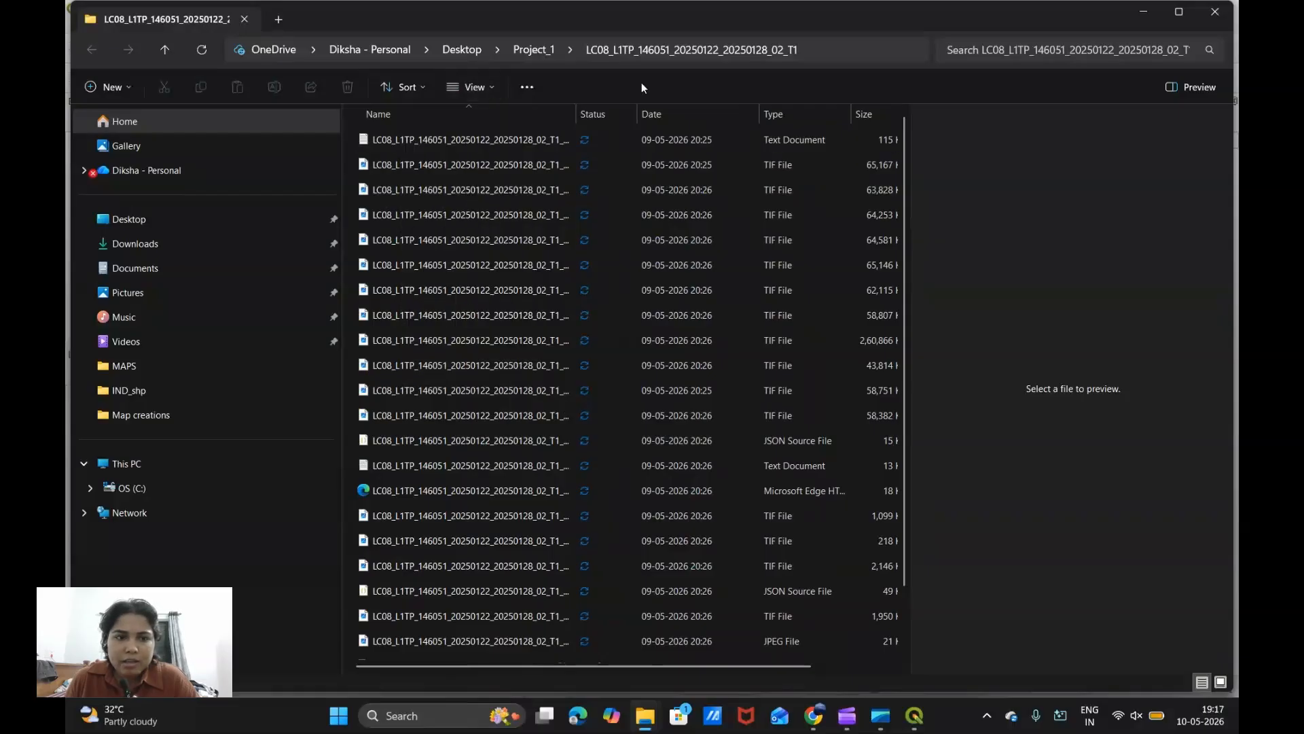
{"action": "right_click", "coordinate": [344, 263]}
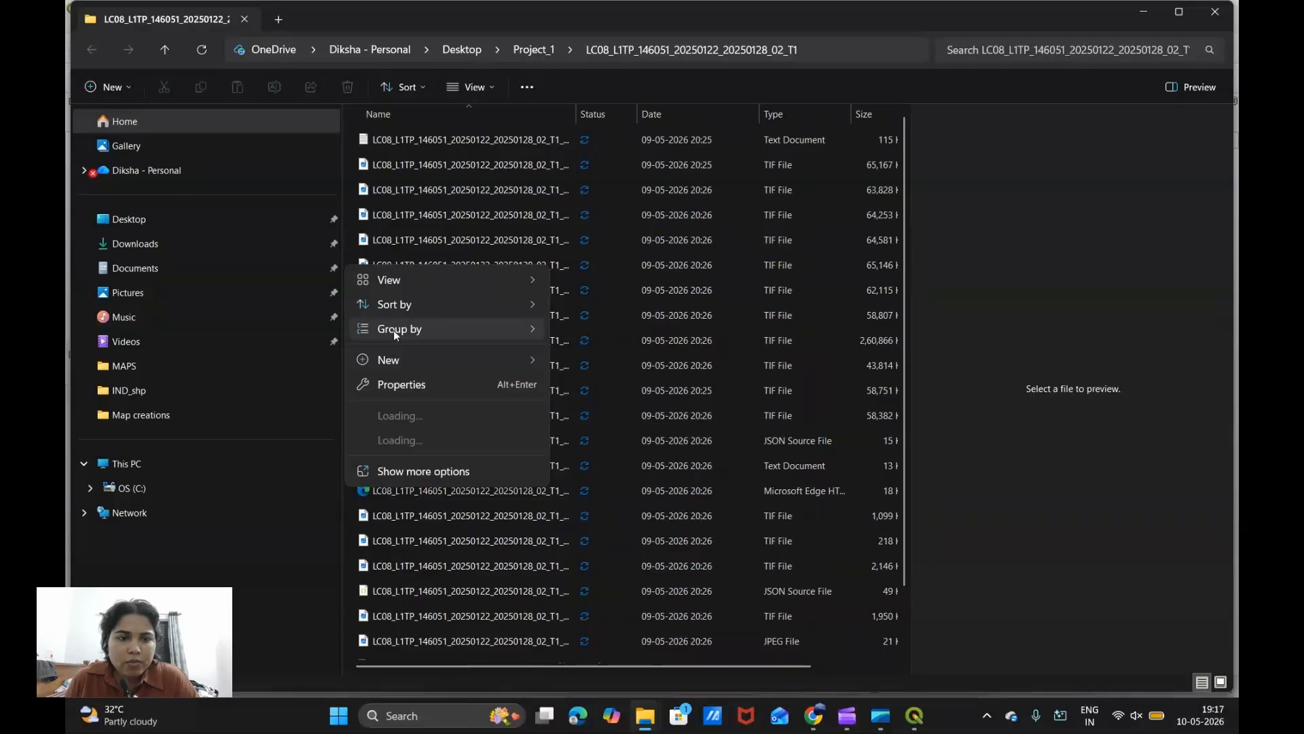
{"action": "mouse_move", "coordinate": [419, 278]}
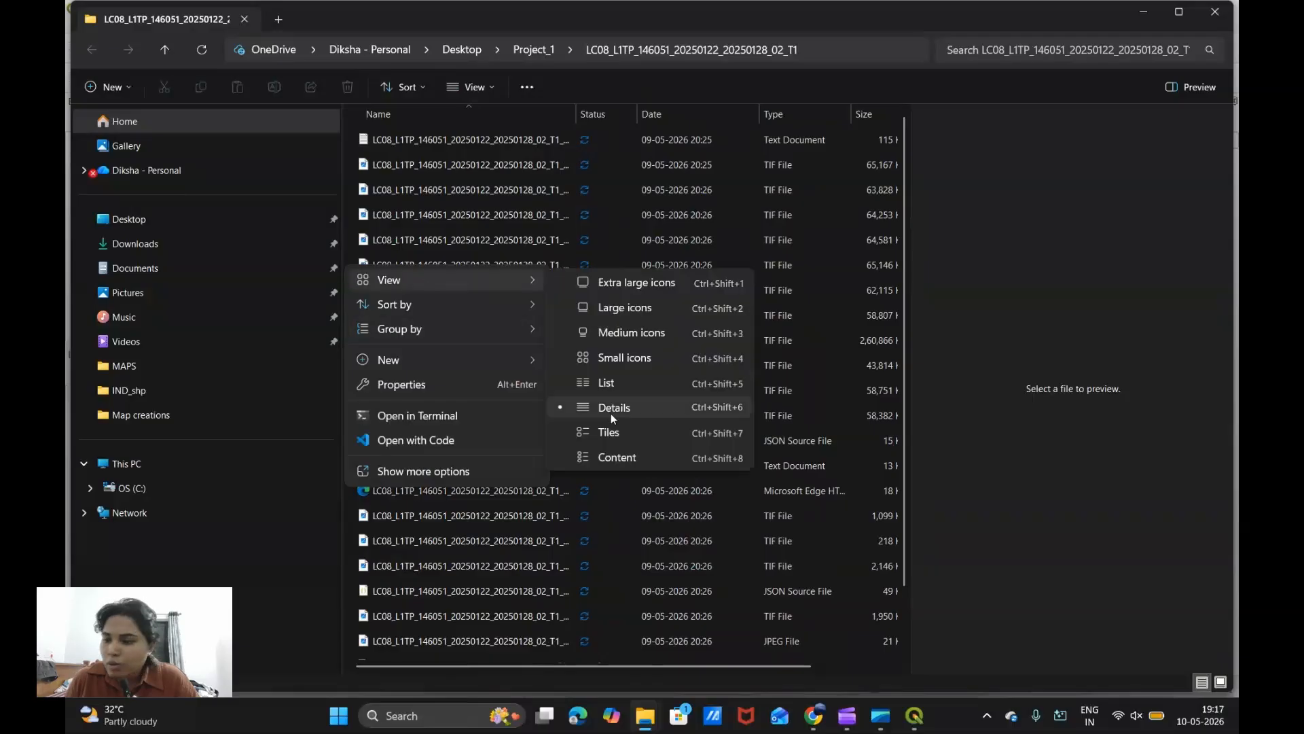
{"action": "left_click", "coordinate": [352, 182]}
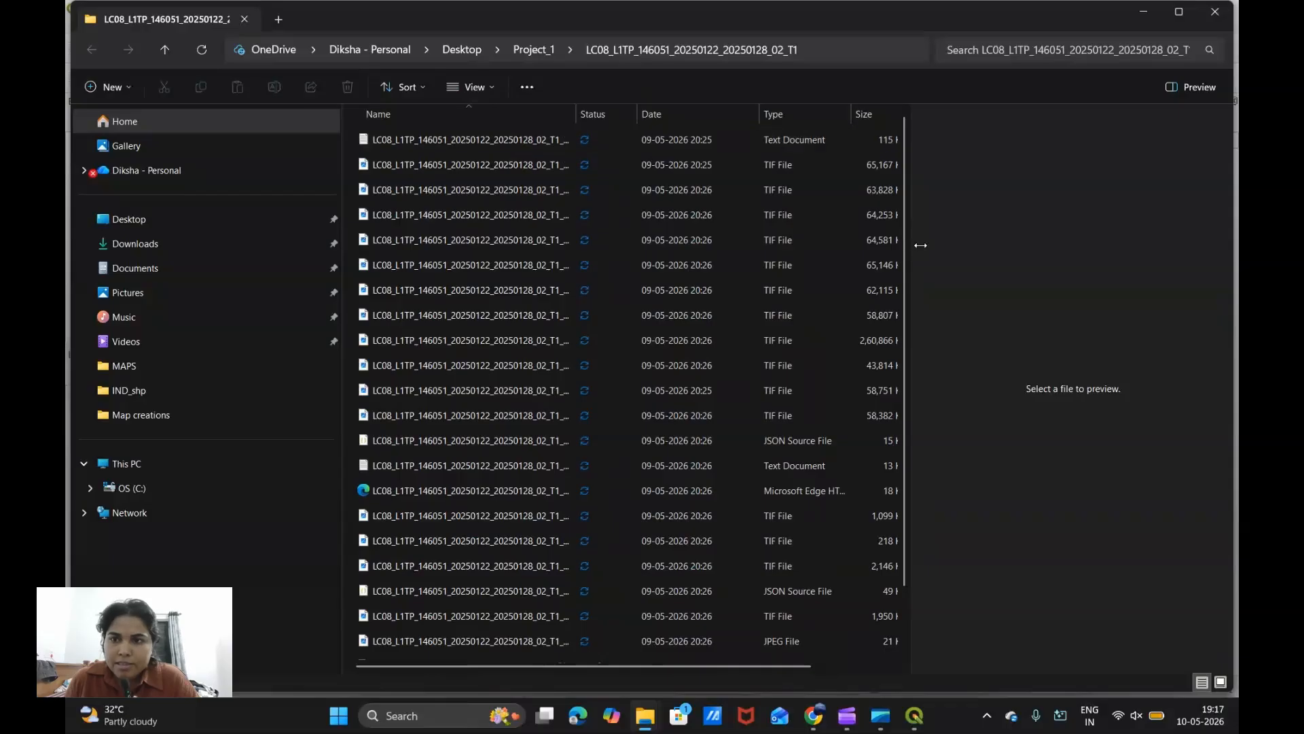
Step: Enlarge the file list against the preview area and widen the Name column until the complete Landsat file names fit
{"action": "left_click_drag", "start_coordinate": [910, 247], "coordinate": [1019, 247]}
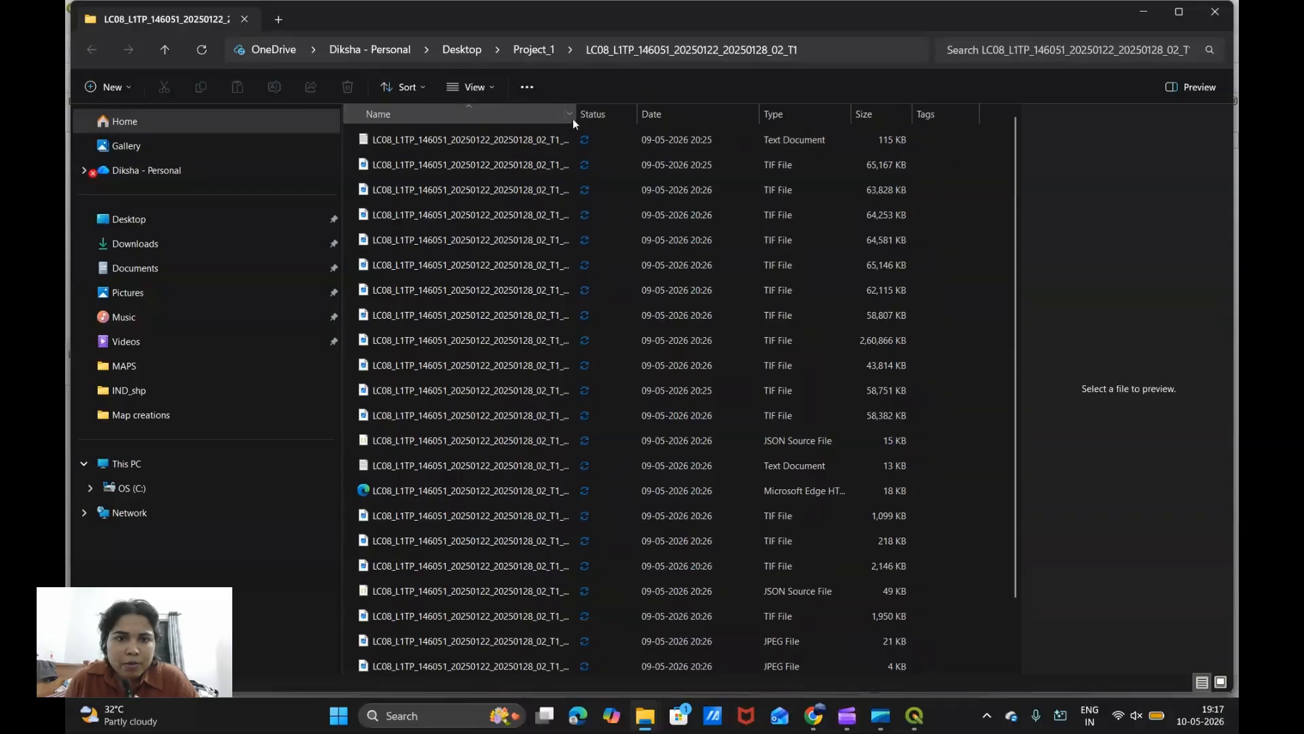
{"action": "left_click_drag", "start_coordinate": [576, 117], "coordinate": [678, 123]}
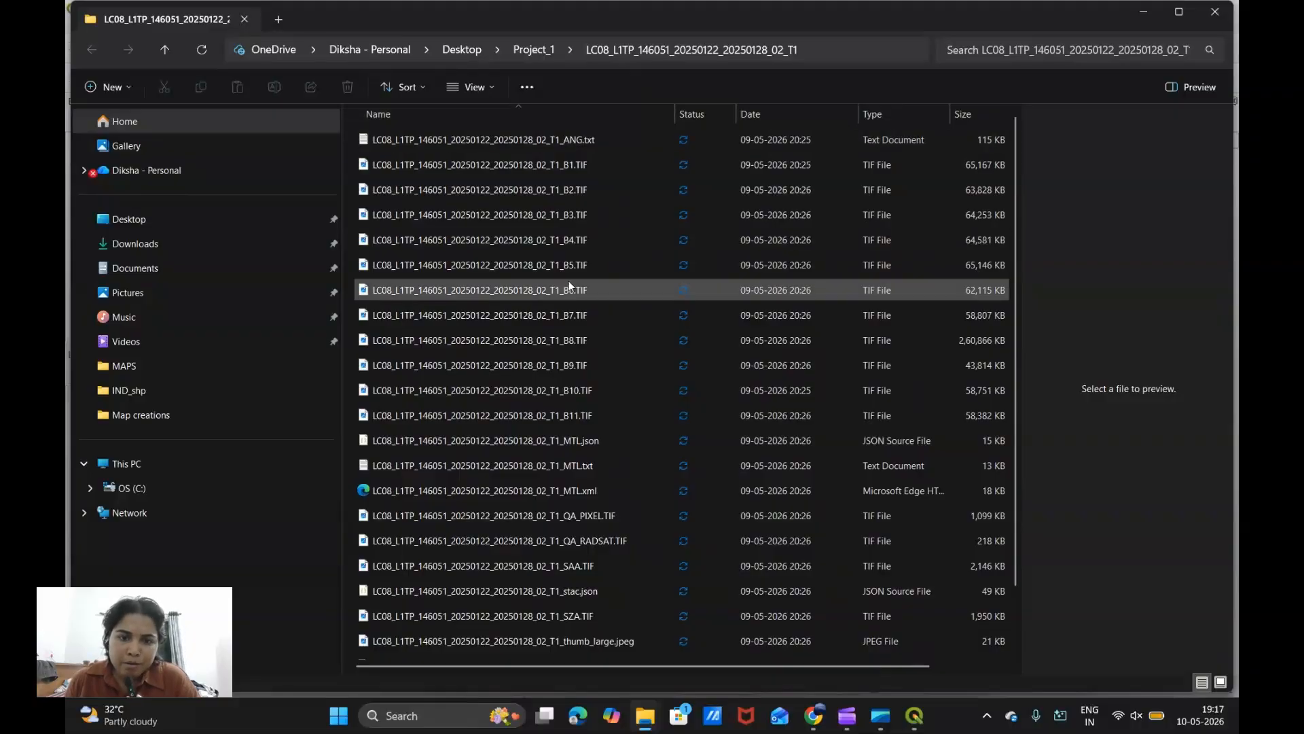
{"action": "scroll", "coordinate": [600, 453], "scroll_direction": "down", "scroll_amount": 2}
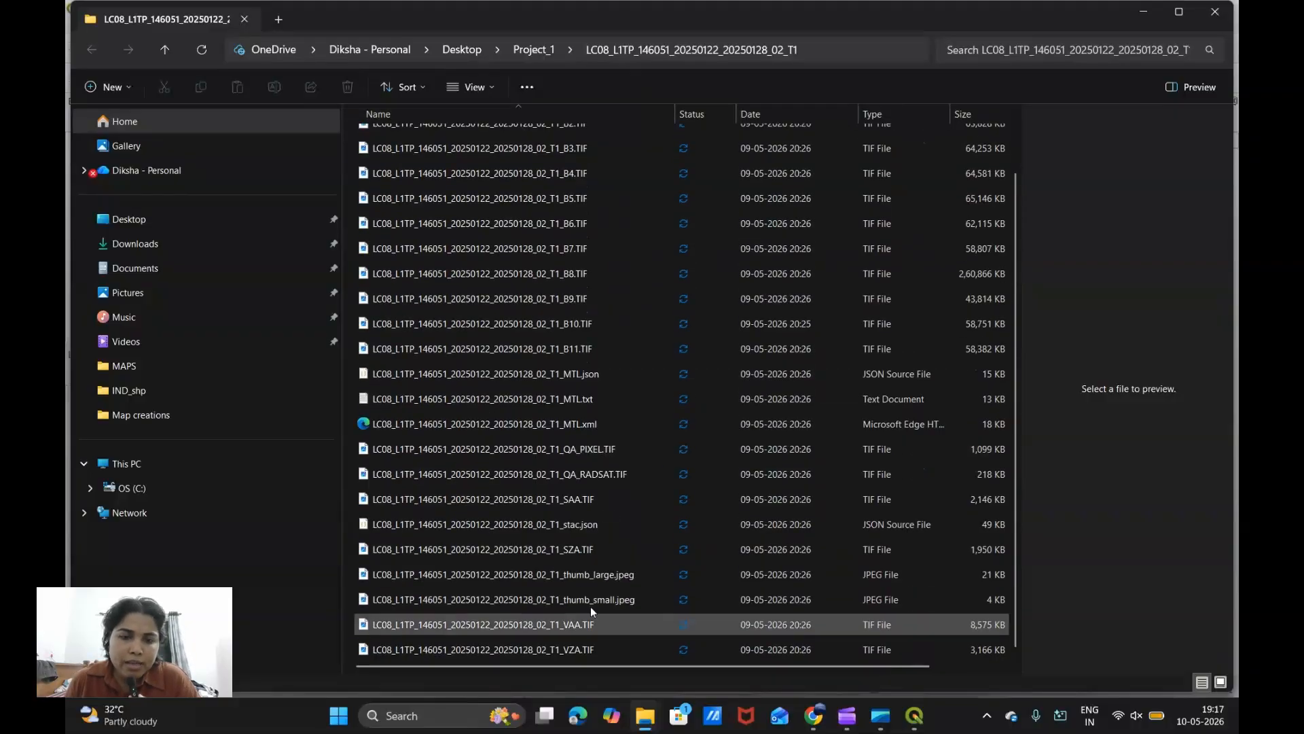
{"action": "scroll", "coordinate": [593, 361], "scroll_direction": "up", "scroll_amount": 2}
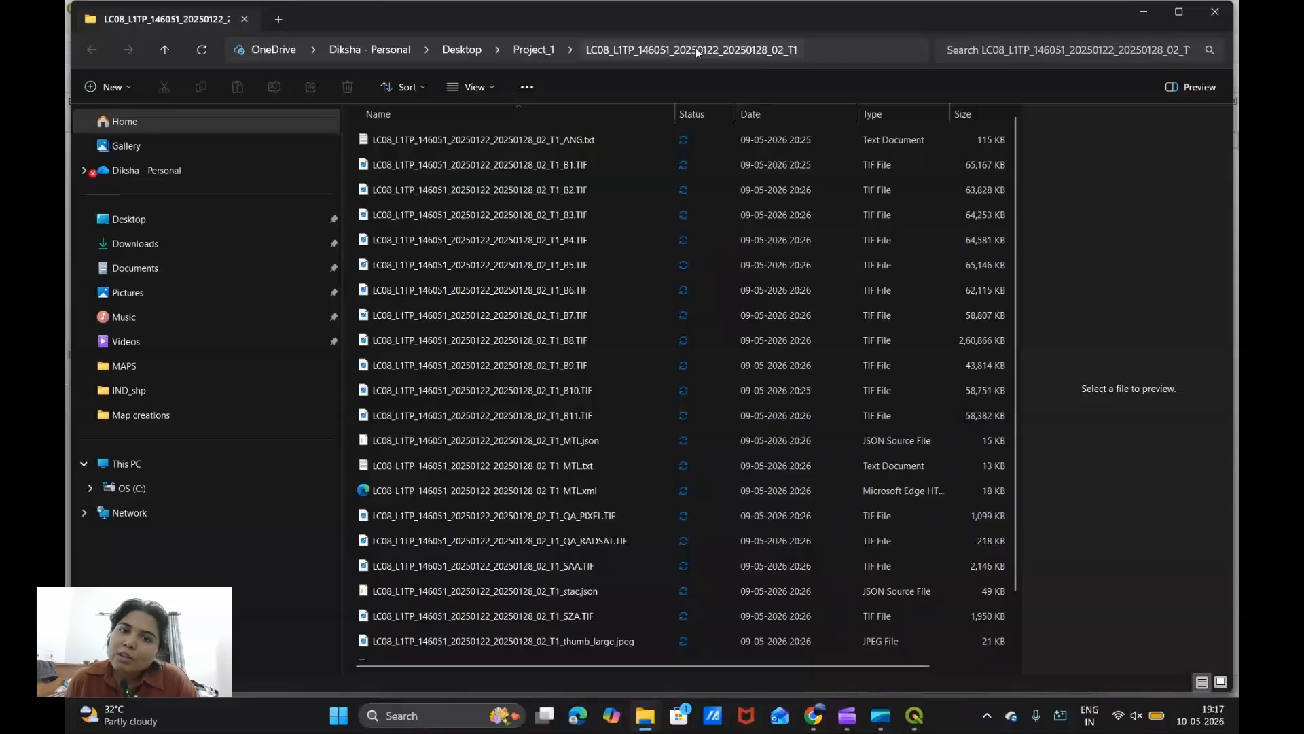
Step: Go up to the Project_1 folder and reopen the extracted LC08_L1TP_146051_20250122_20250128_02_T1 folder
{"action": "left_click", "coordinate": [544, 51]}
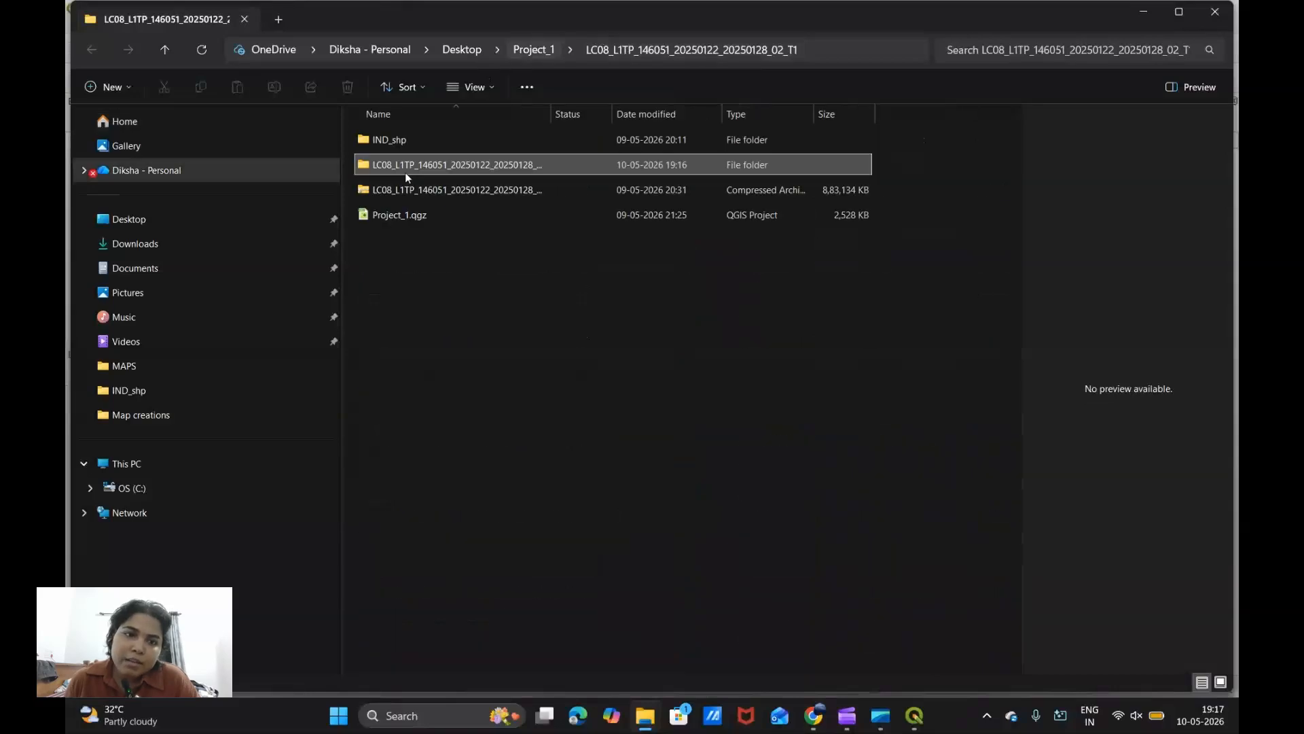
{"action": "double_click", "coordinate": [466, 163]}
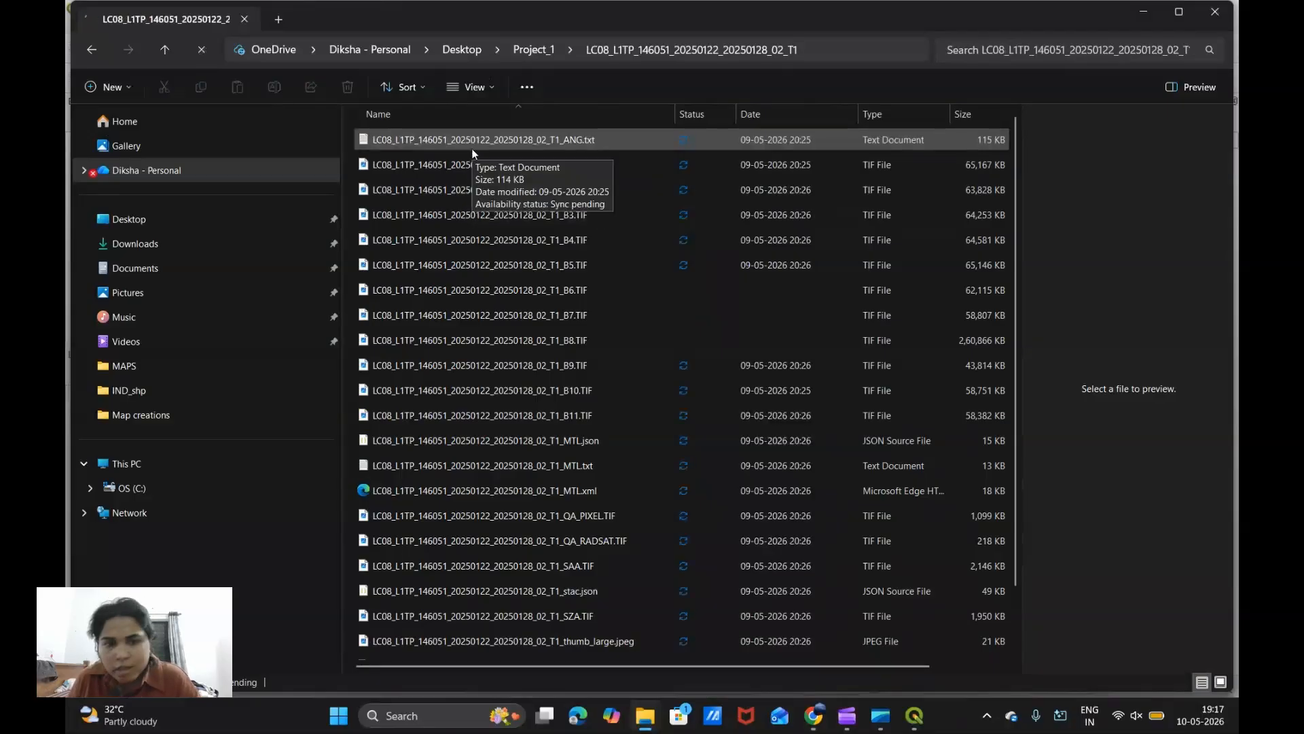
{"action": "scroll", "coordinate": [516, 506], "scroll_direction": "down", "scroll_amount": 1}
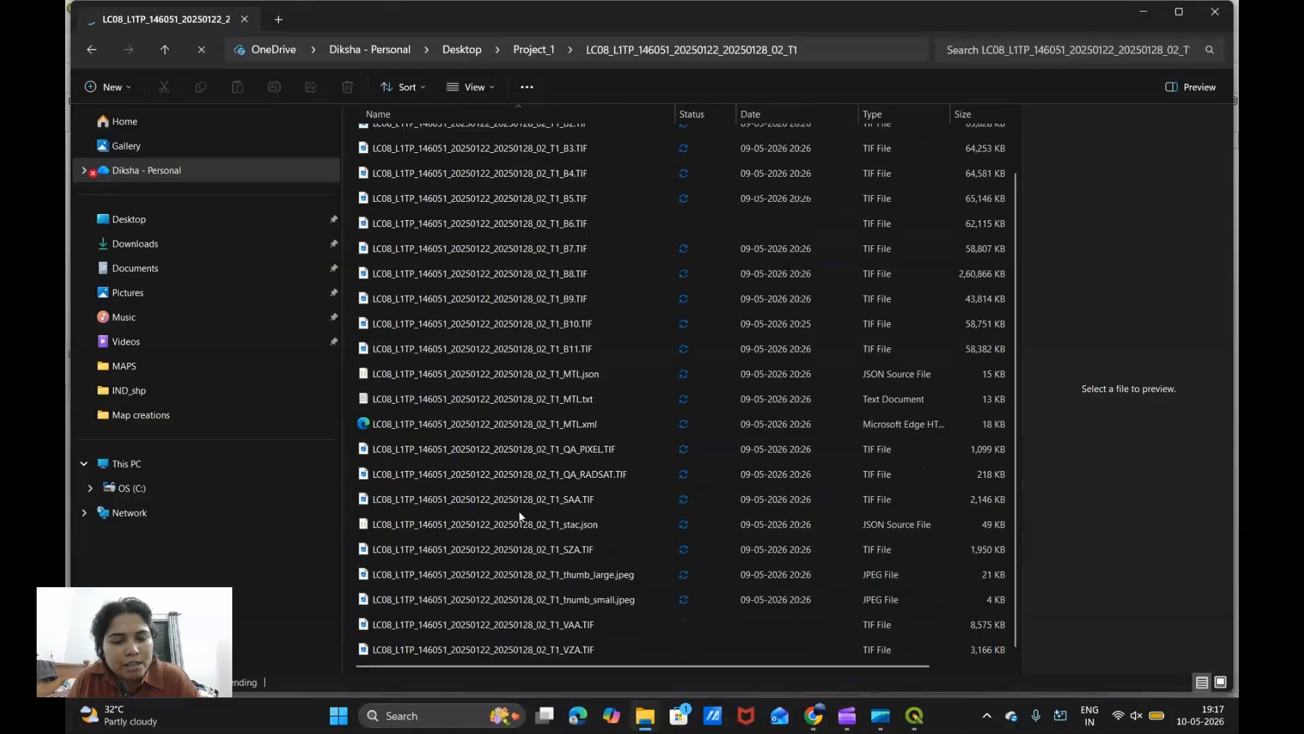
{"action": "scroll", "coordinate": [471, 631], "scroll_direction": "up", "scroll_amount": 1}
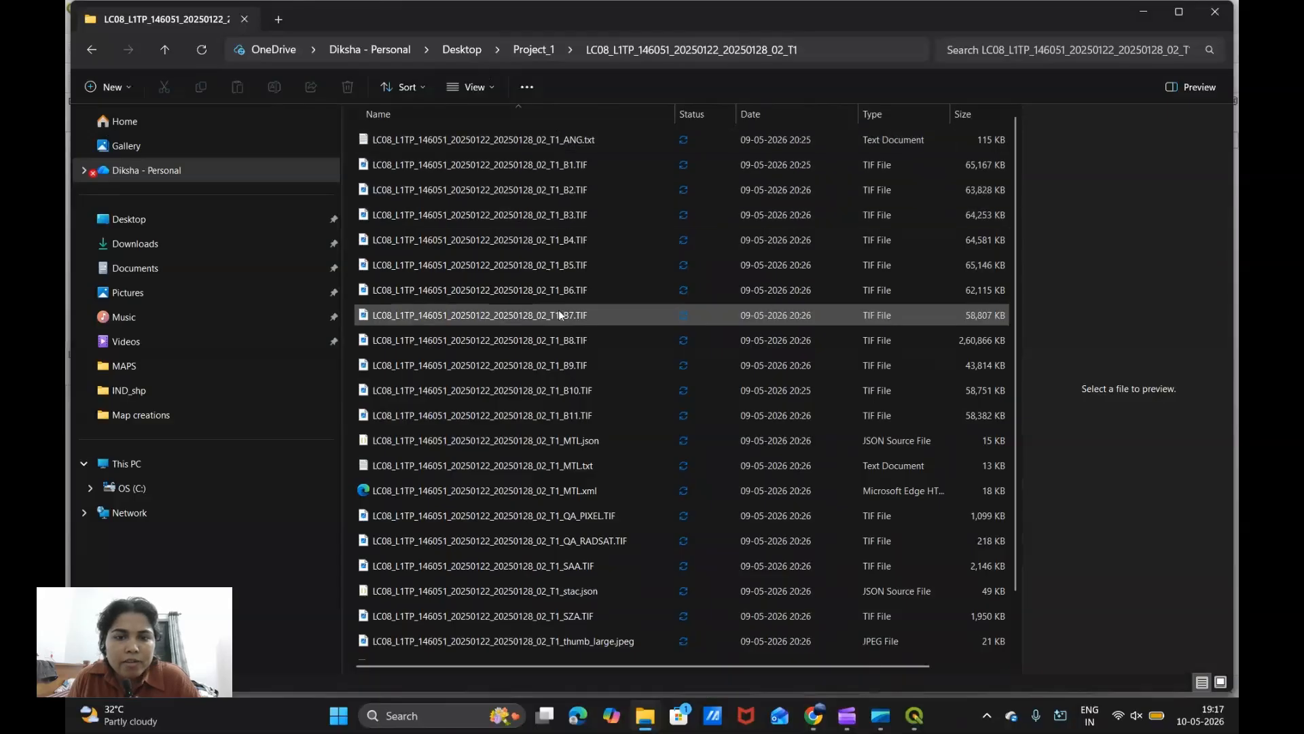
Step: Look through the extracted files and highlight the band images from B1.TIF to B11.TIF
{"action": "scroll", "coordinate": [561, 340], "scroll_direction": "down", "scroll_amount": 1}
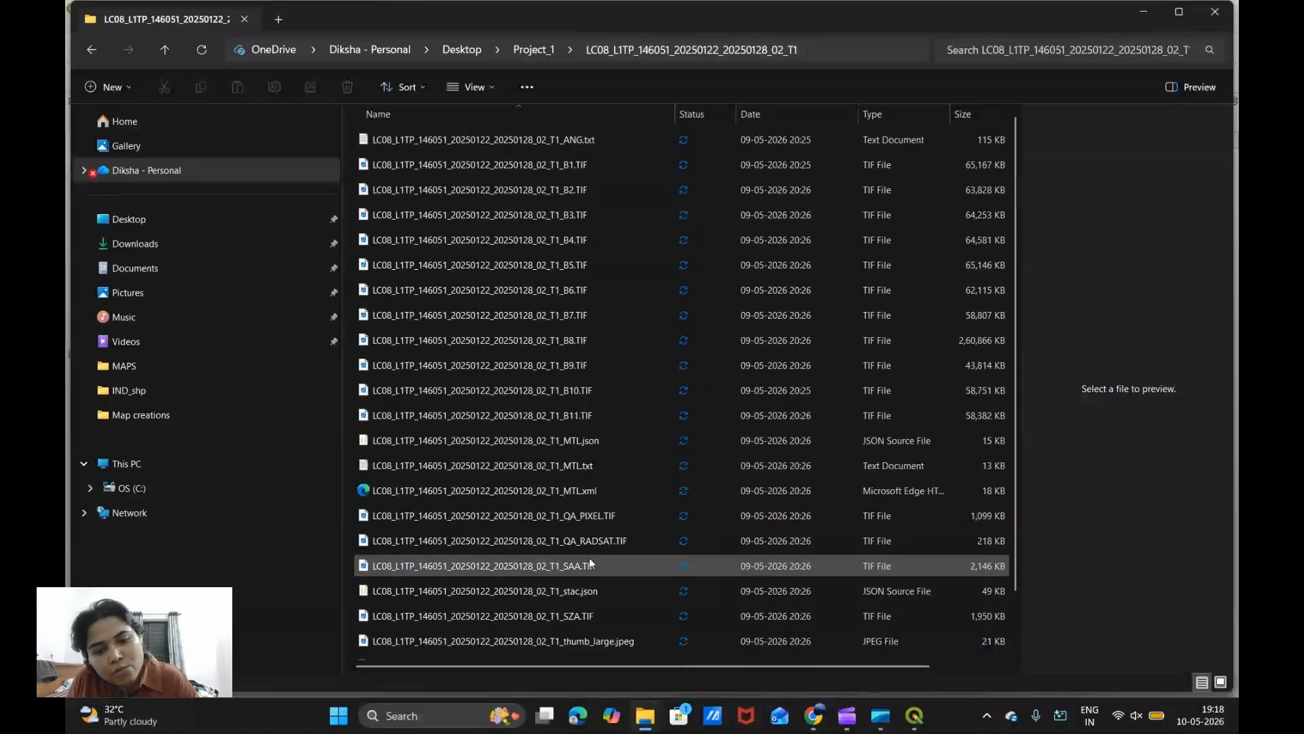
{"action": "scroll", "coordinate": [589, 557], "scroll_direction": "down", "scroll_amount": 1}
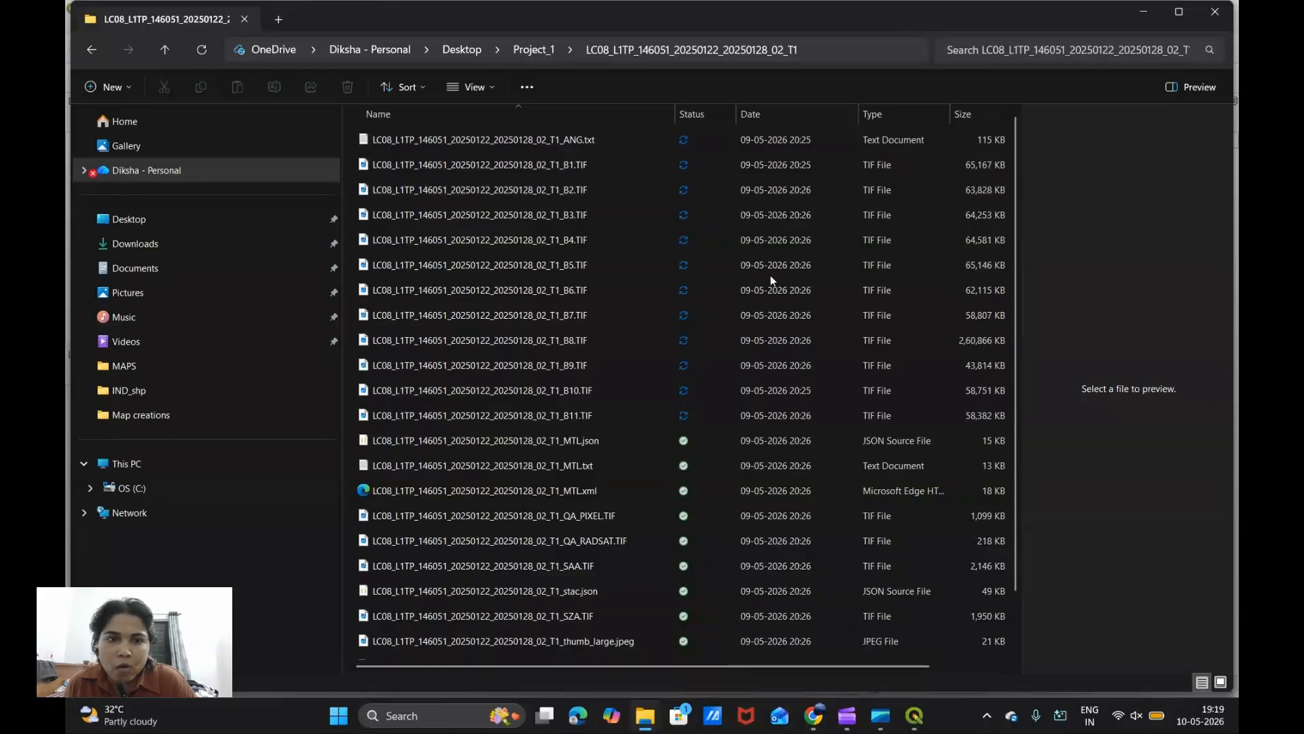
{"action": "left_click_drag", "start_coordinate": [350, 160], "coordinate": [553, 408]}
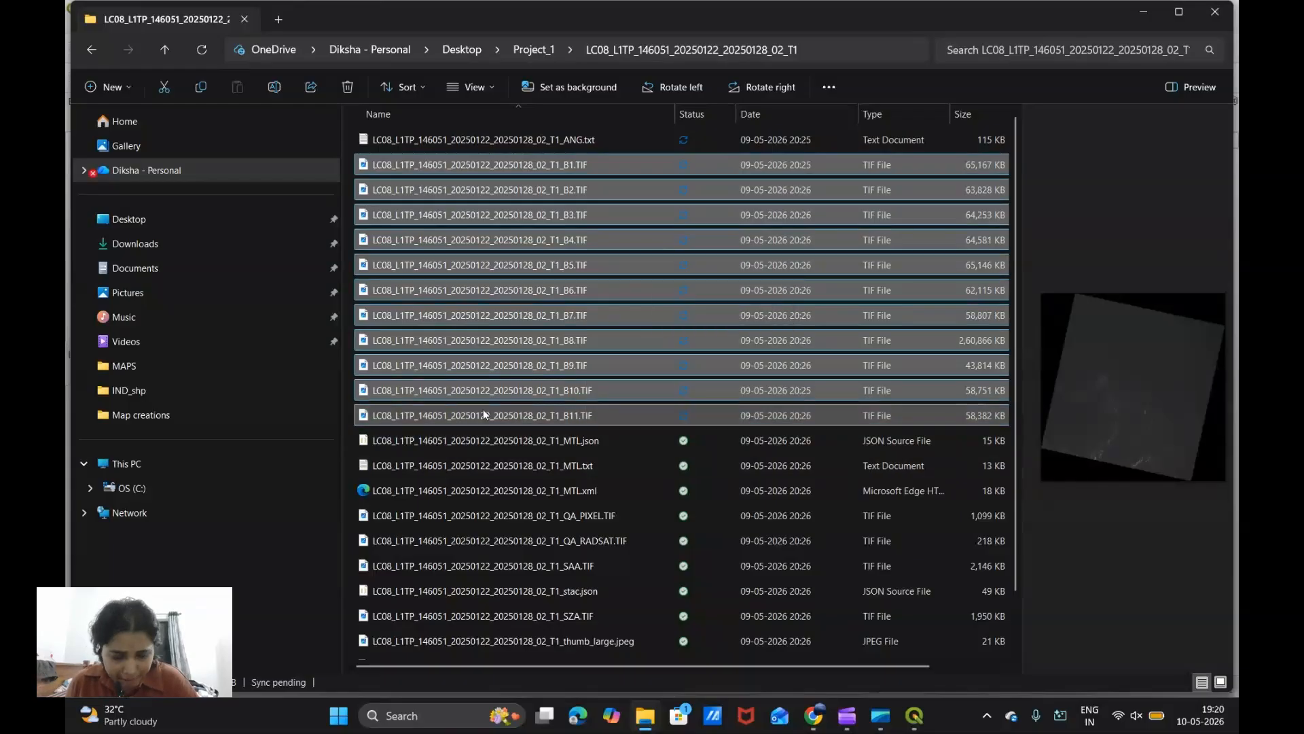
{"action": "left_click", "coordinate": [350, 462]}
Step: Open the MTL.txt metadata file and highlight the file name entries for bands 1 to 11
{"action": "left_click", "coordinate": [505, 474]}
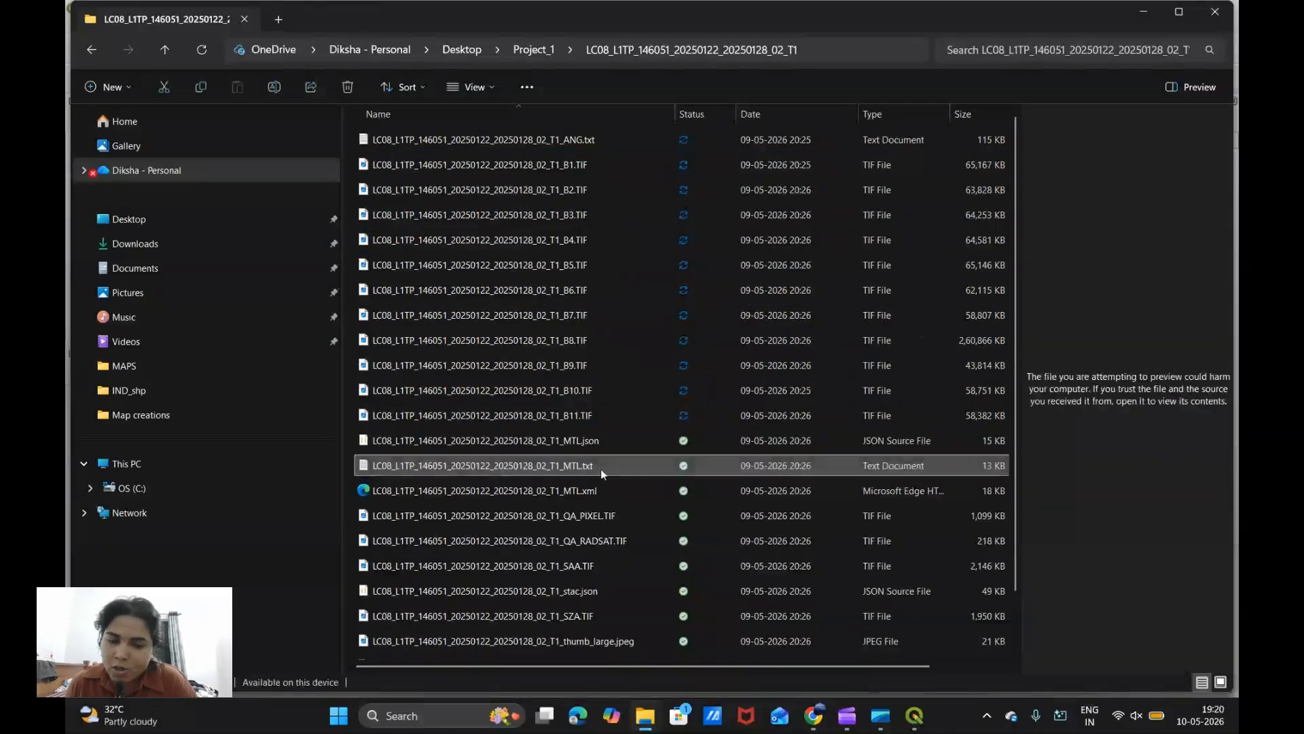
{"action": "double_click", "coordinate": [558, 466]}
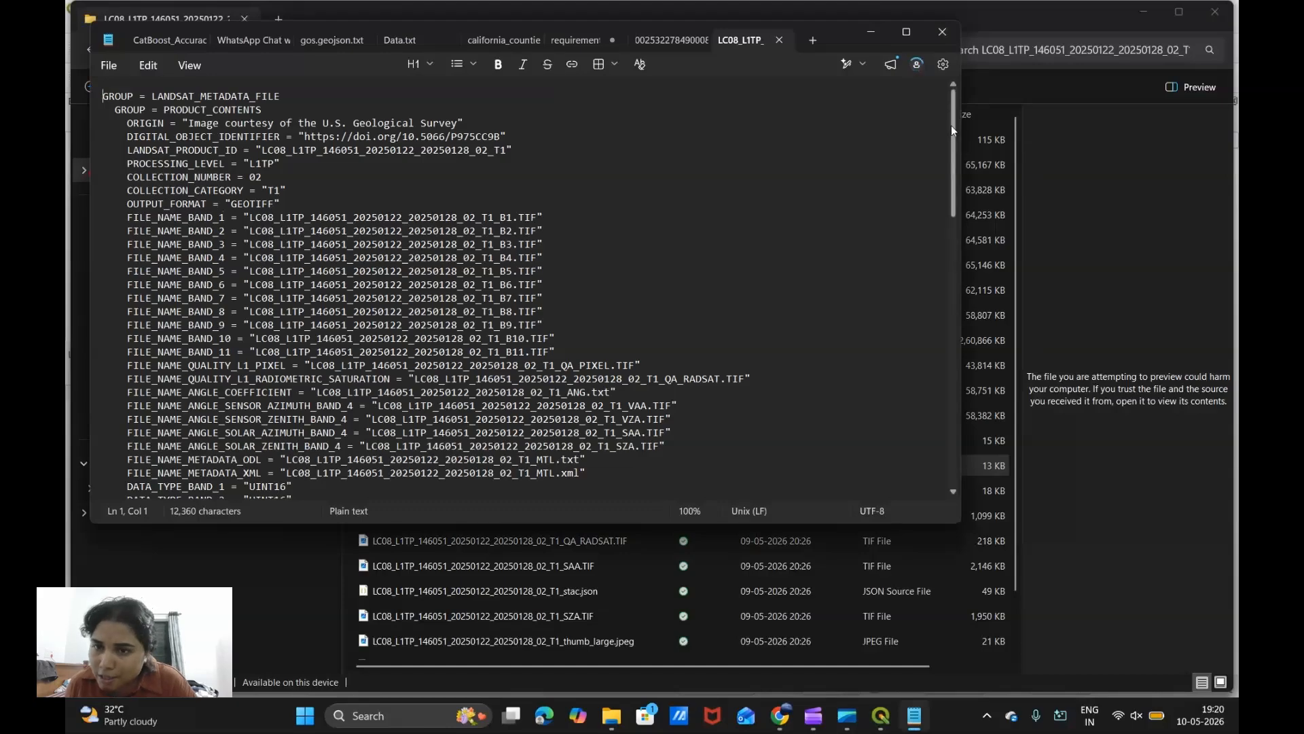
{"action": "left_click_drag", "start_coordinate": [956, 143], "coordinate": [953, 83]}
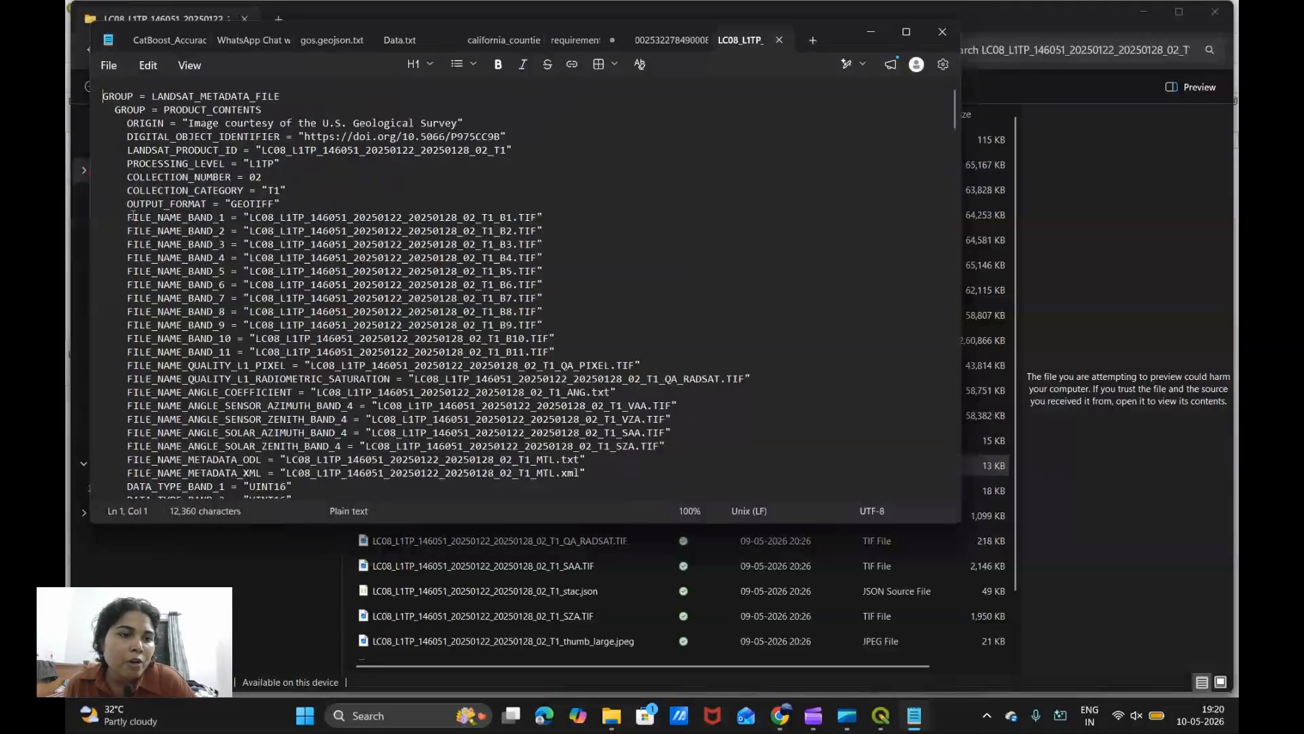
{"action": "left_click_drag", "start_coordinate": [127, 217], "coordinate": [567, 353]}
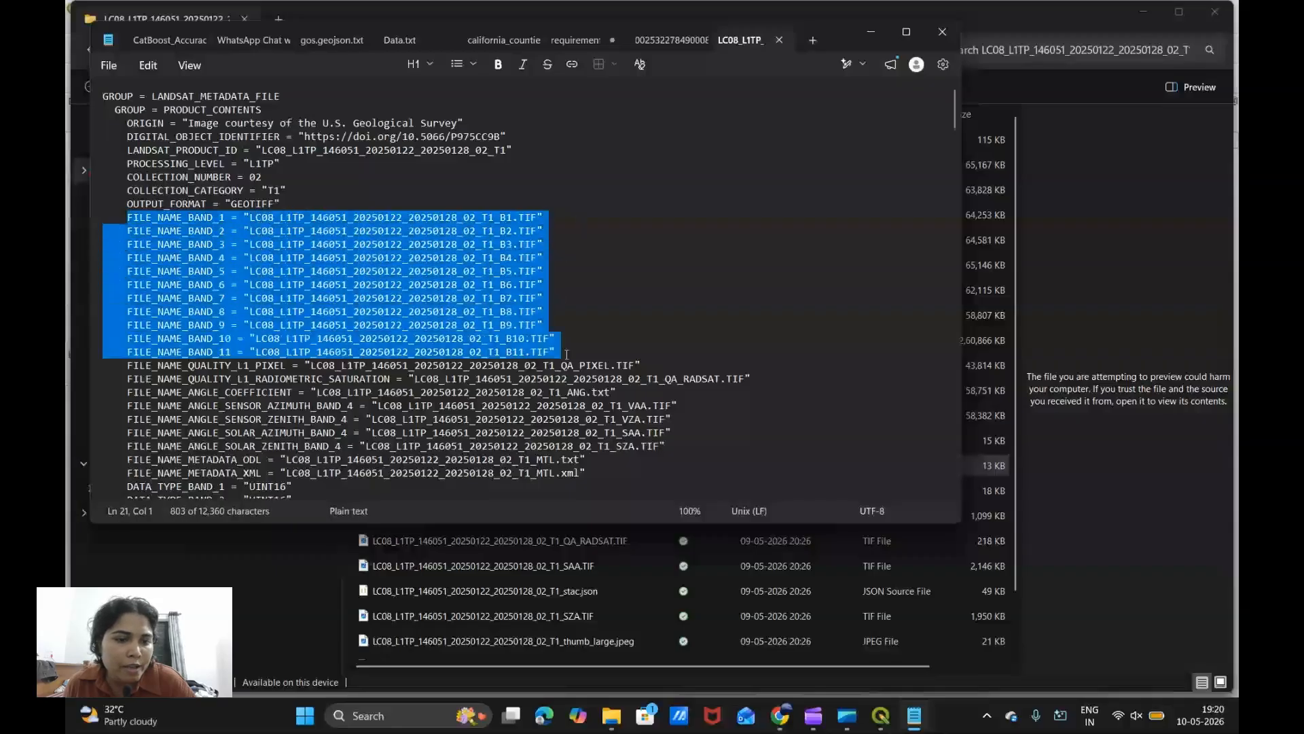
{"action": "left_click", "coordinate": [511, 322]}
Step: Examine the radiometric saturation, angle and remaining entries in the MTL metadata, and close the text file
{"action": "scroll", "coordinate": [407, 305], "scroll_direction": "down", "scroll_amount": 4}
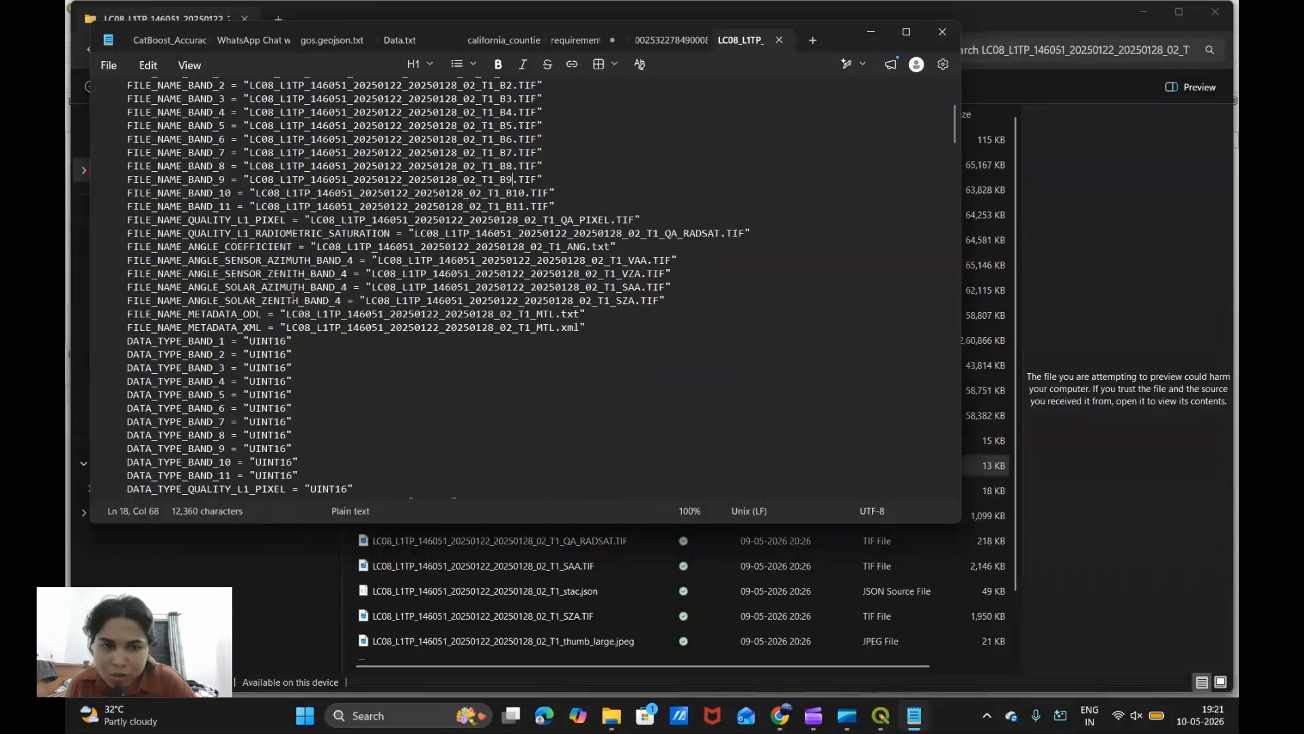
{"action": "left_click_drag", "start_coordinate": [668, 300], "coordinate": [102, 233]}
{"action": "scroll", "coordinate": [481, 378], "scroll_direction": "down", "scroll_amount": 12}
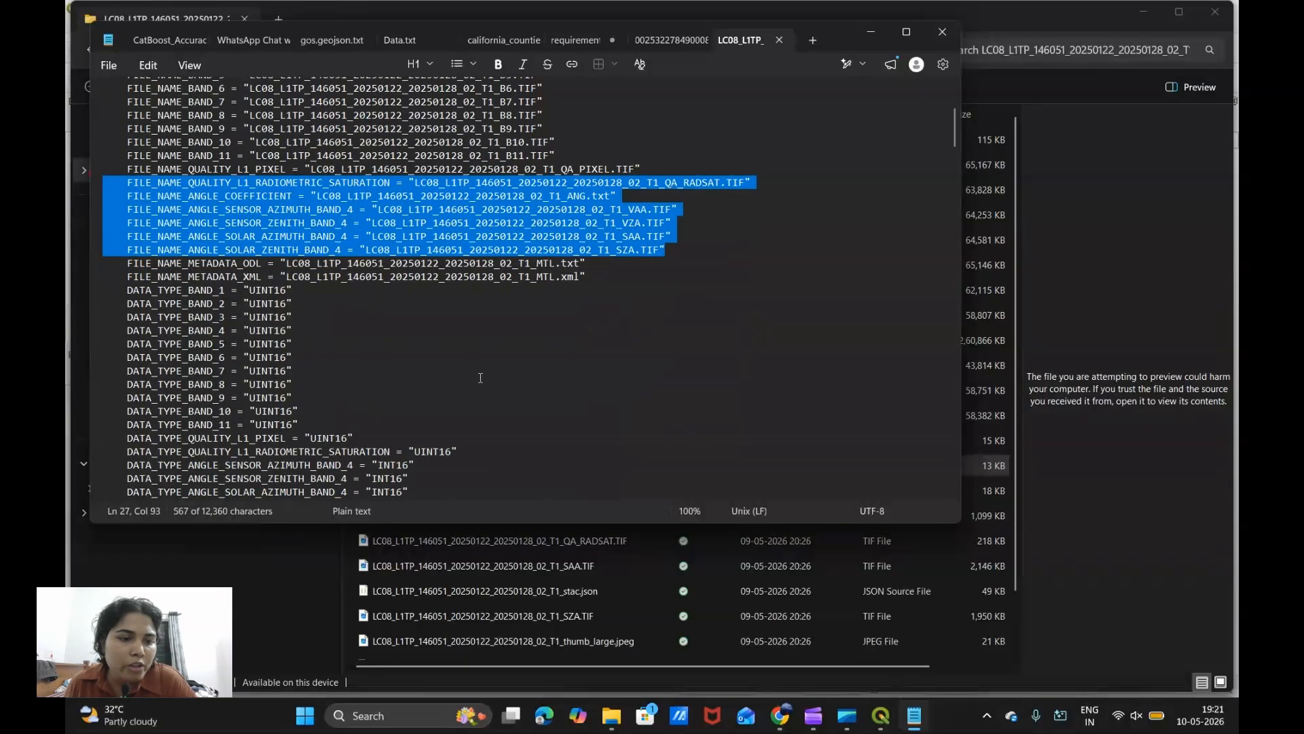
{"action": "scroll", "coordinate": [480, 378], "scroll_direction": "down", "scroll_amount": 4}
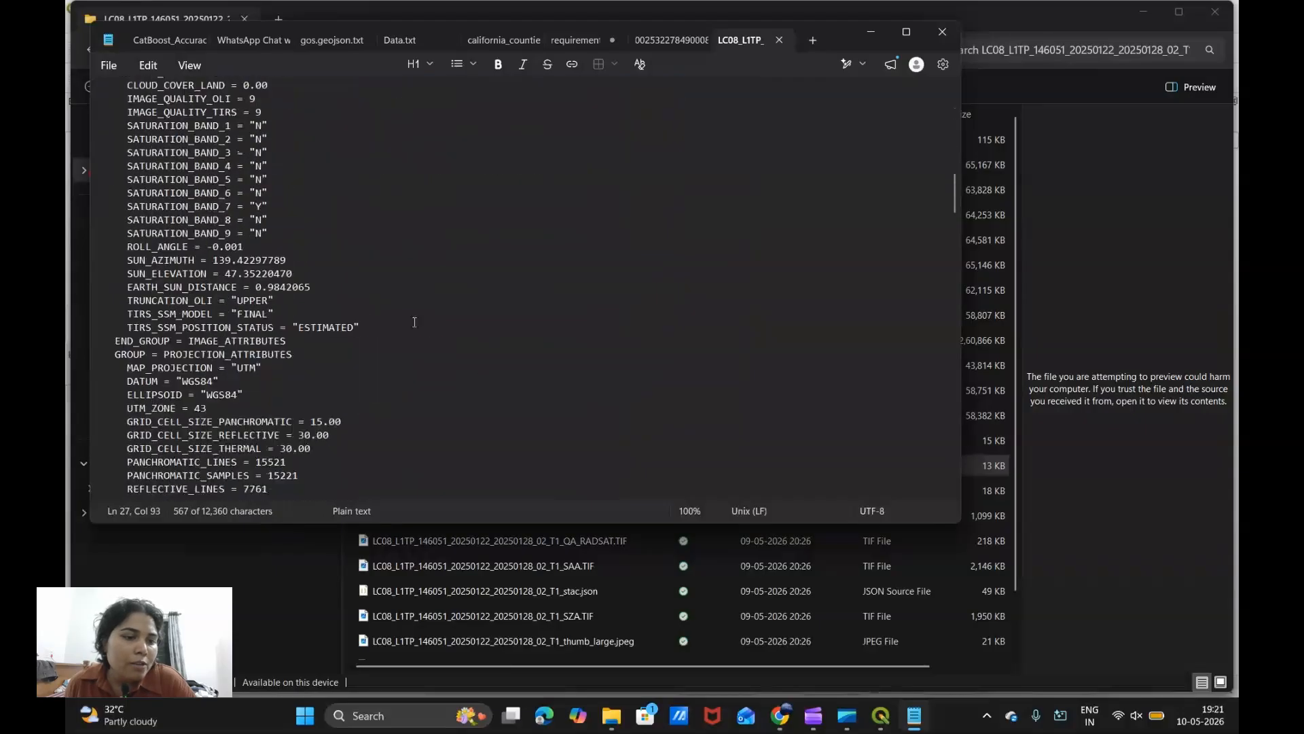
{"action": "scroll", "coordinate": [162, 331], "scroll_direction": "down", "scroll_amount": 20}
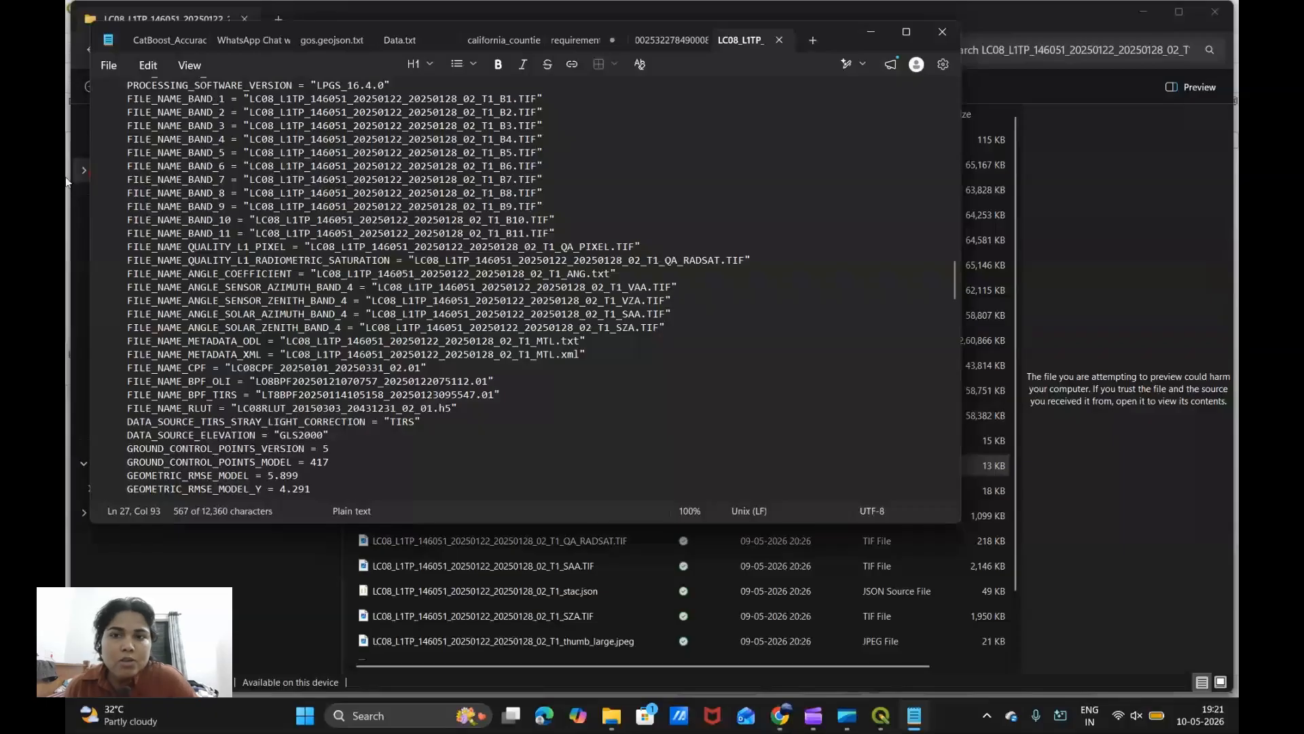
{"action": "left_click", "coordinate": [941, 37]}
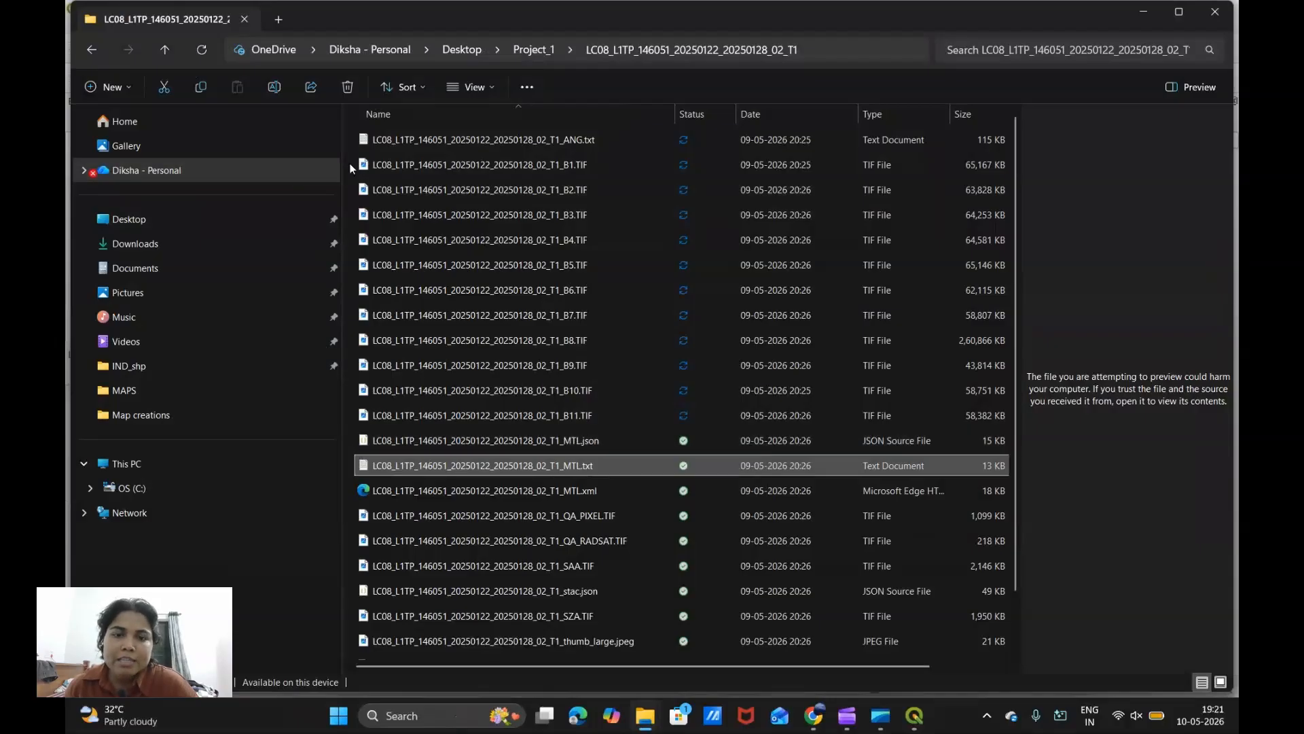
Step: Highlight the band images from B1.TIF to B11.TIF and select the MTL.txt metadata file in the scene folder
{"action": "left_click_drag", "start_coordinate": [349, 163], "coordinate": [547, 410]}
{"action": "left_click", "coordinate": [412, 467]}
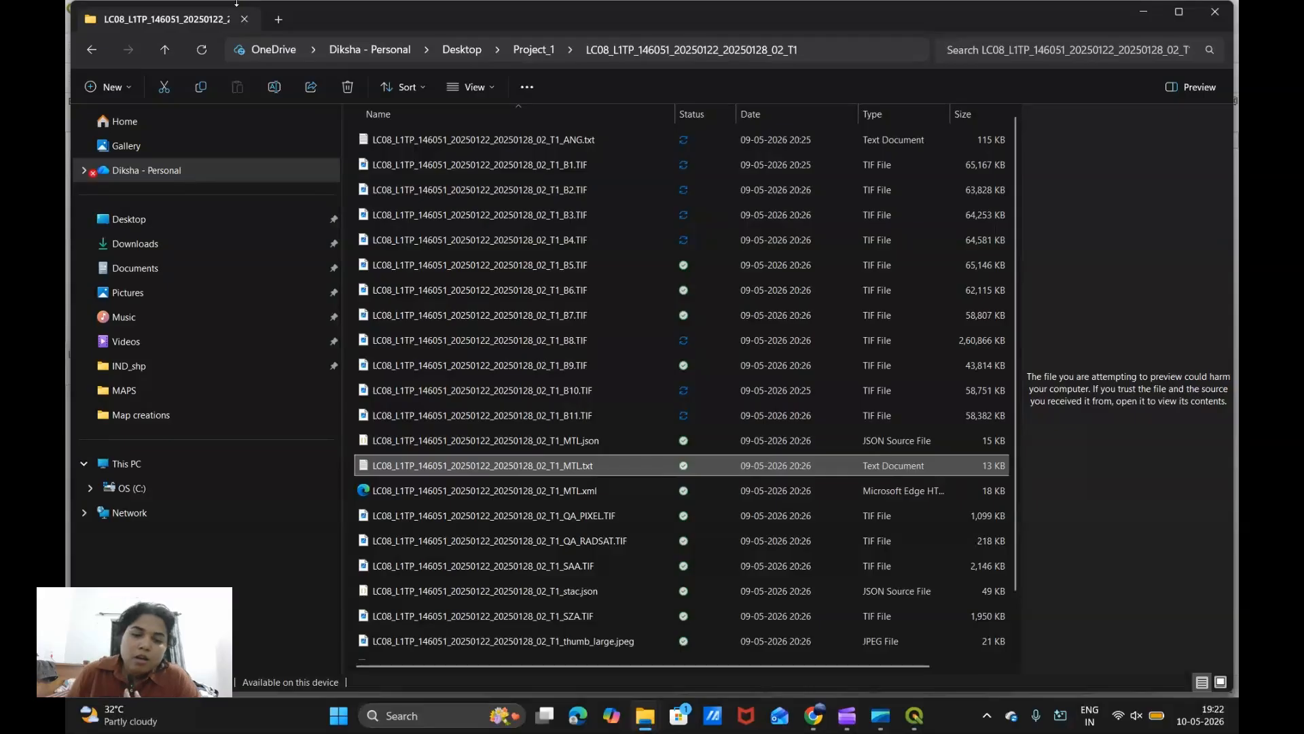
Step: Switch to the Project_1 project in QGIS and open the data source settings for adding a raster layer
{"action": "left_click", "coordinate": [916, 716]}
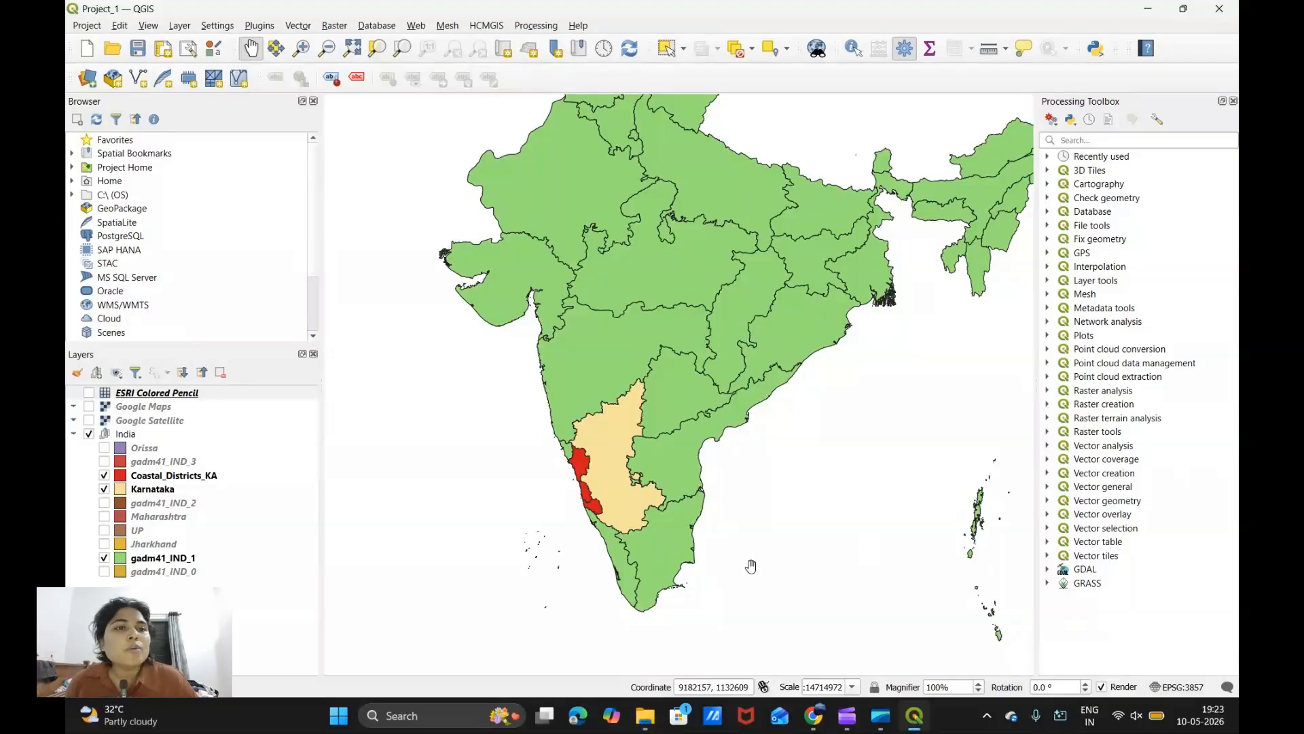
{"action": "left_click", "coordinate": [179, 26]}
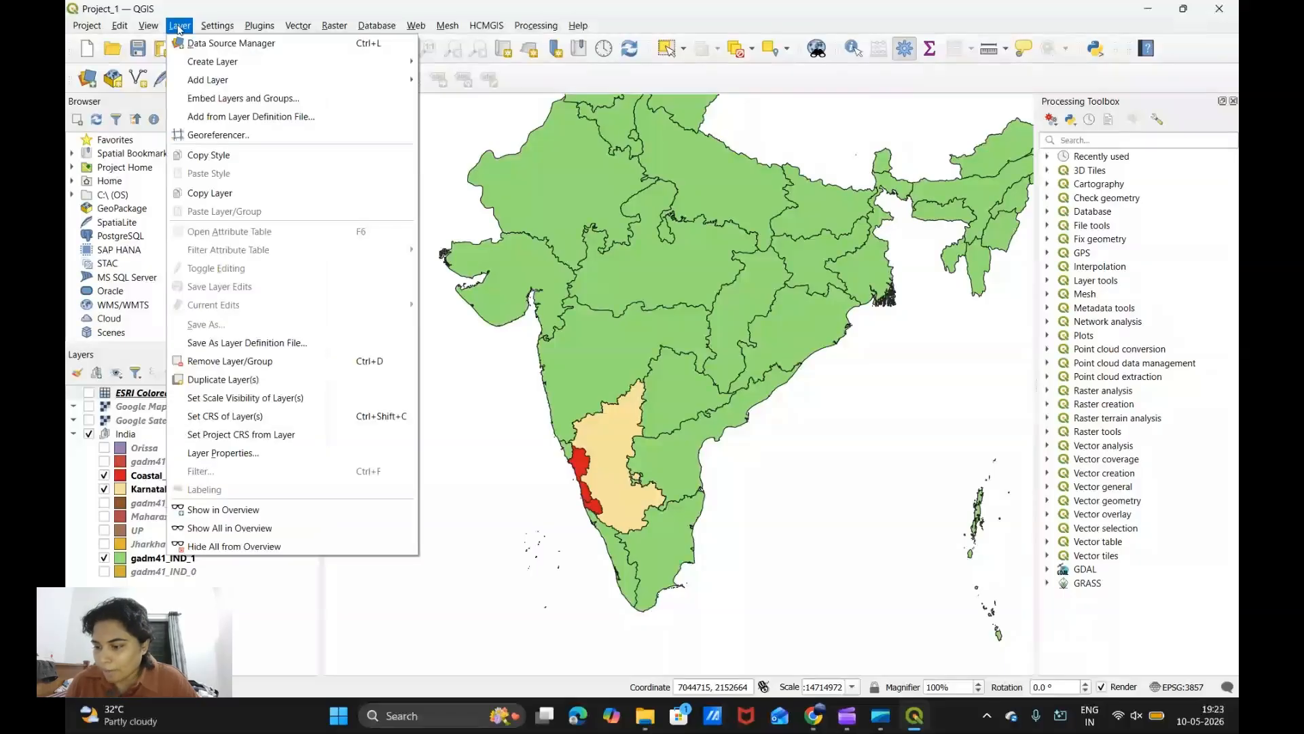
{"action": "left_click", "coordinate": [90, 26]}
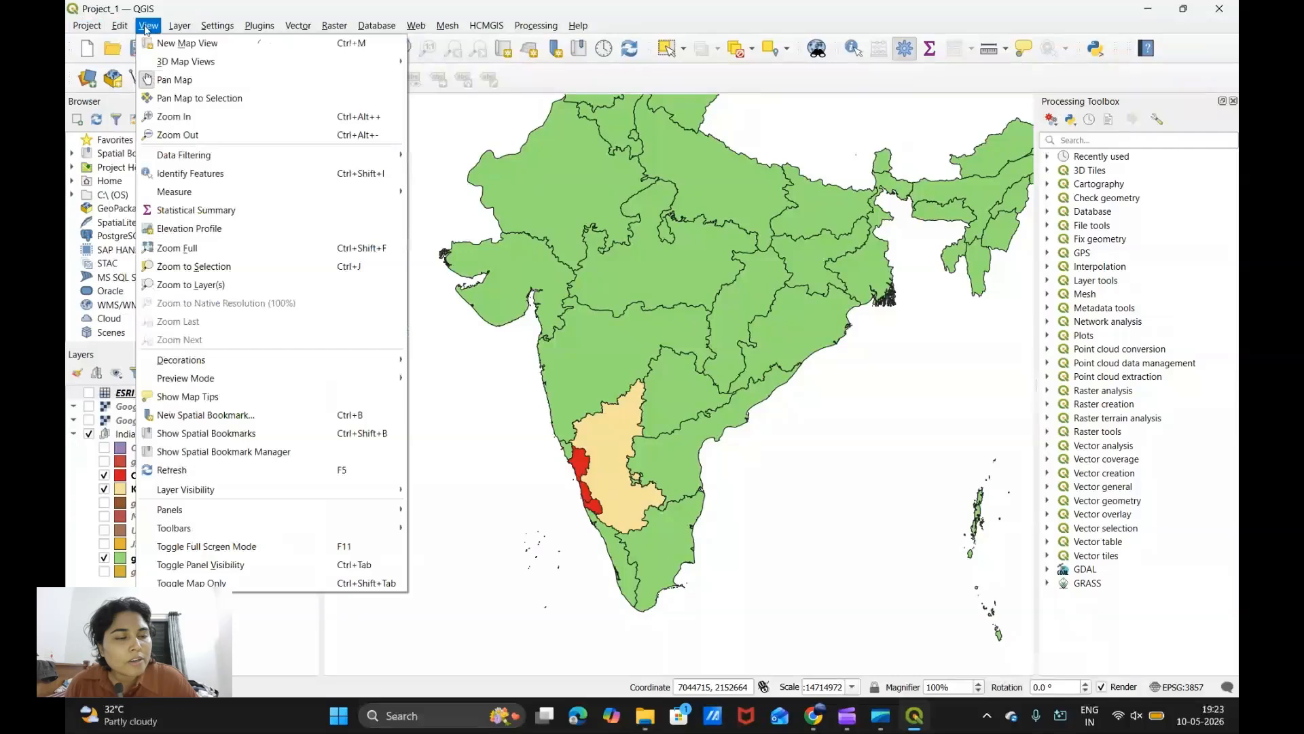
{"action": "mouse_move", "coordinate": [180, 27]}
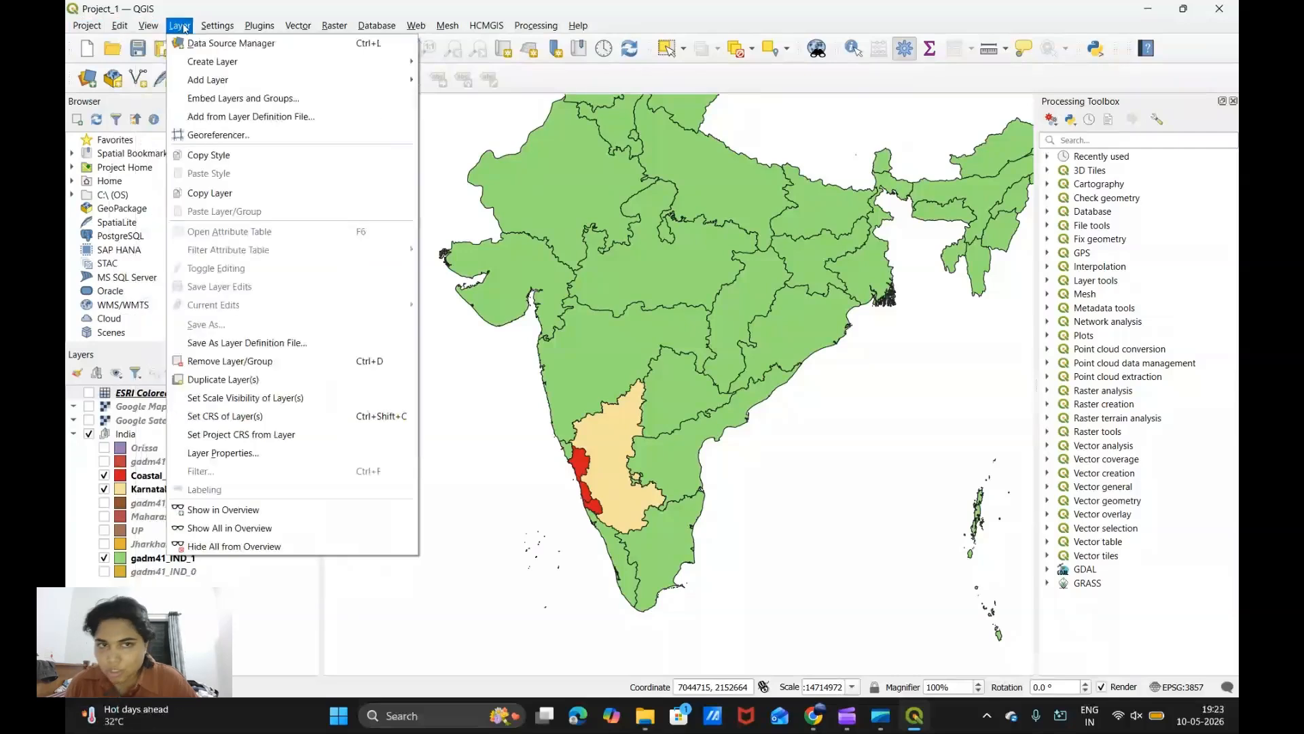
{"action": "mouse_move", "coordinate": [334, 26]}
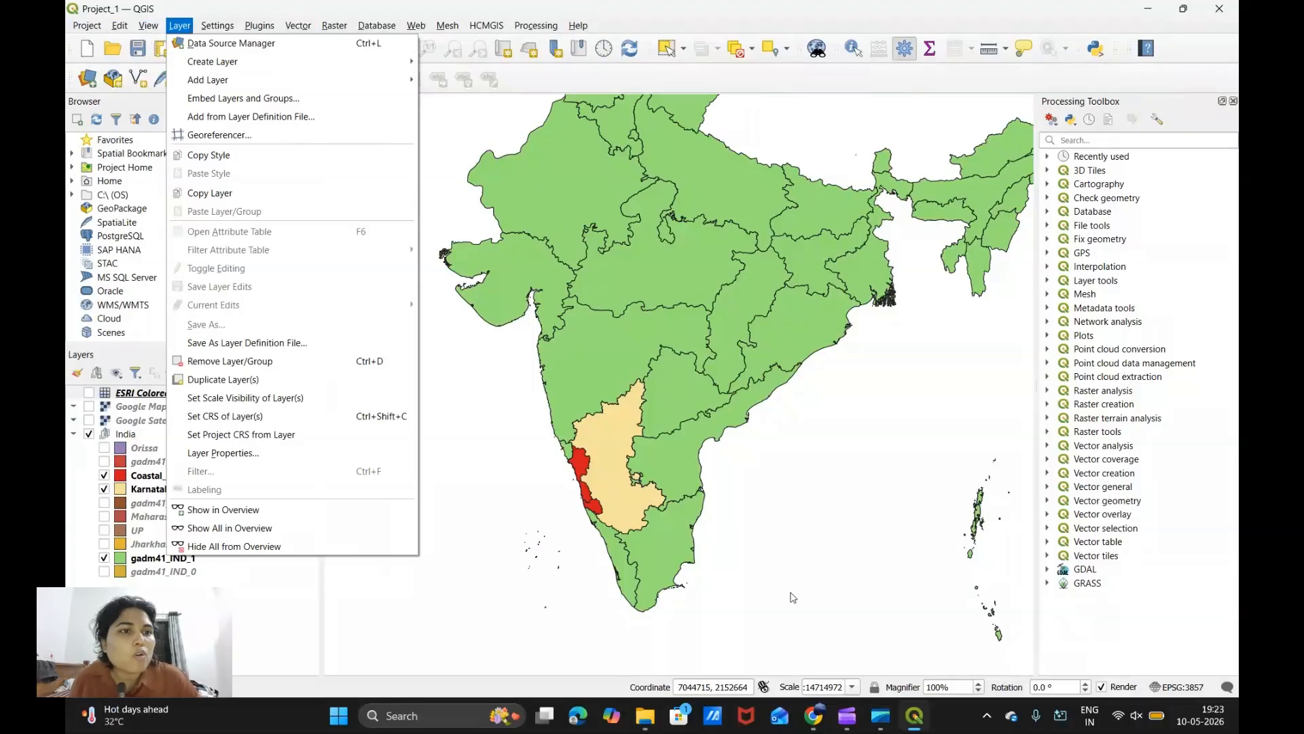
{"action": "mouse_move", "coordinate": [190, 85]}
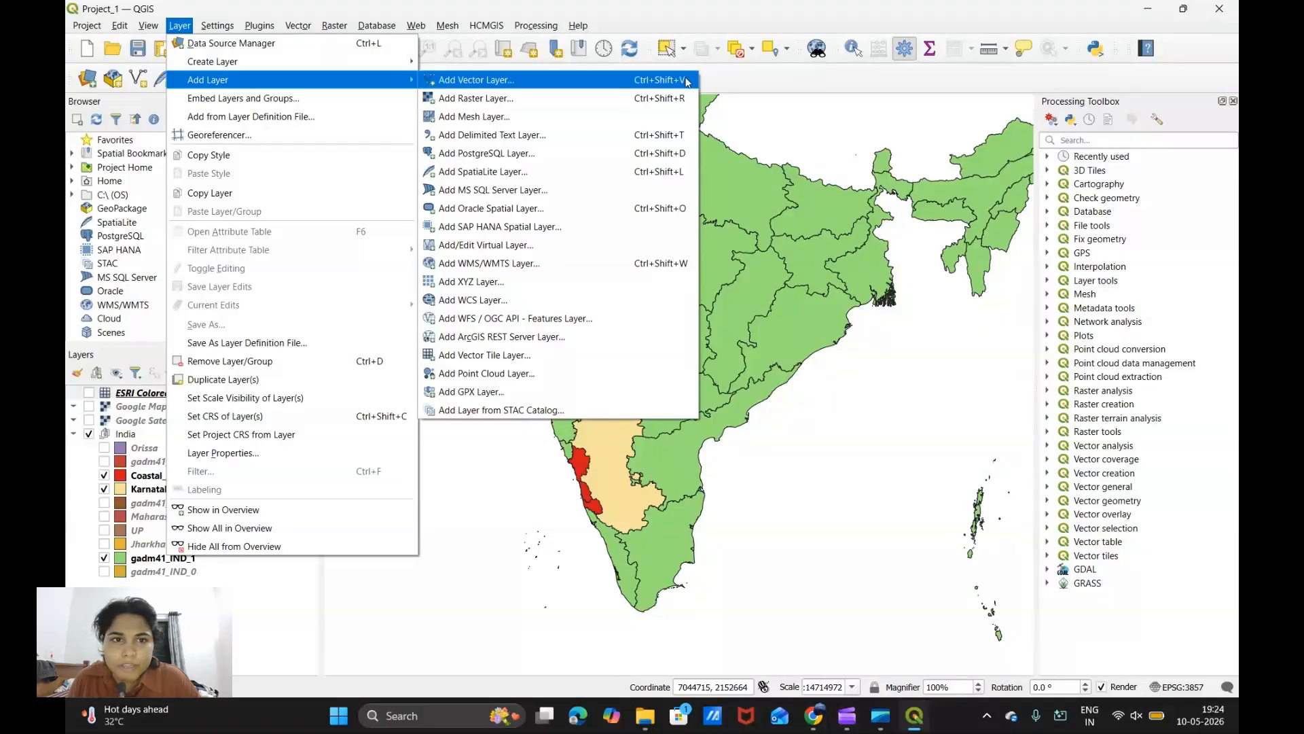
{"action": "left_click", "coordinate": [495, 99]}
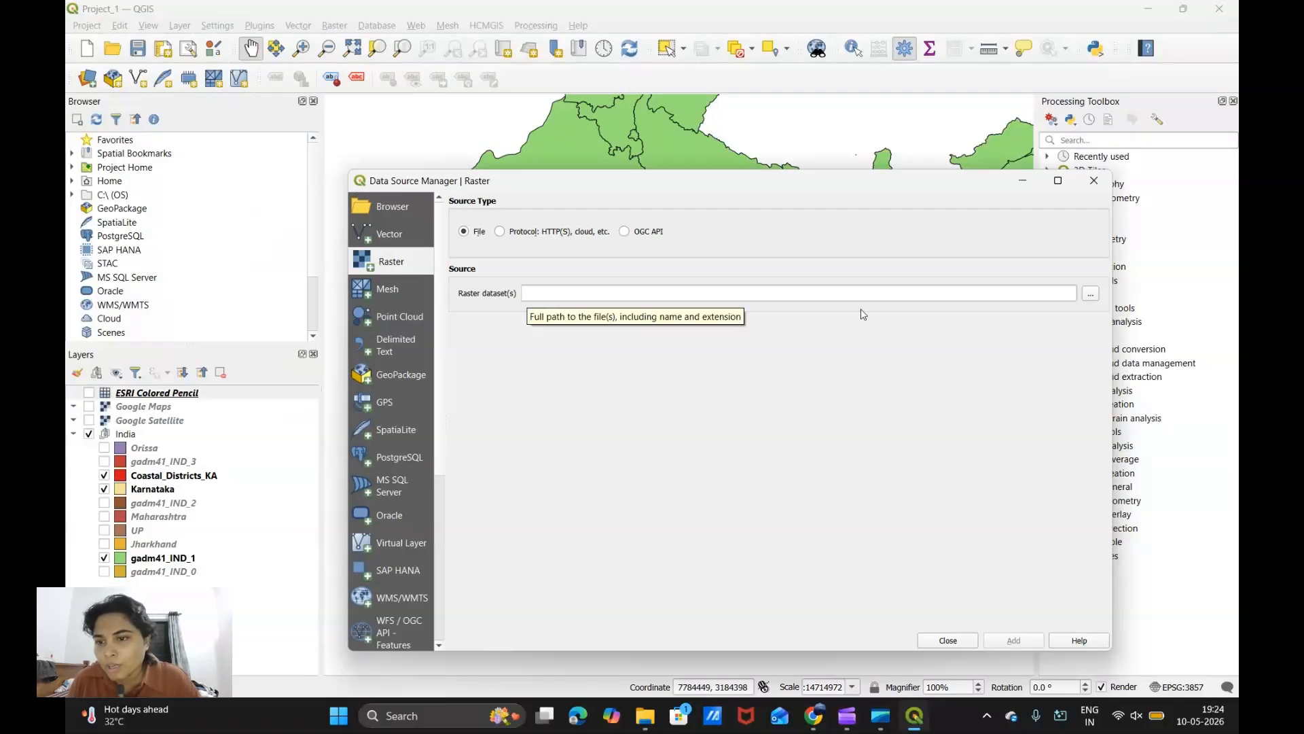
Step: Browse for the raster dataset in the LC08_L1TP_146051_20250122_20250128_02_T1 folder inside Project_1 on the Desktop
{"action": "left_click", "coordinate": [1091, 294]}
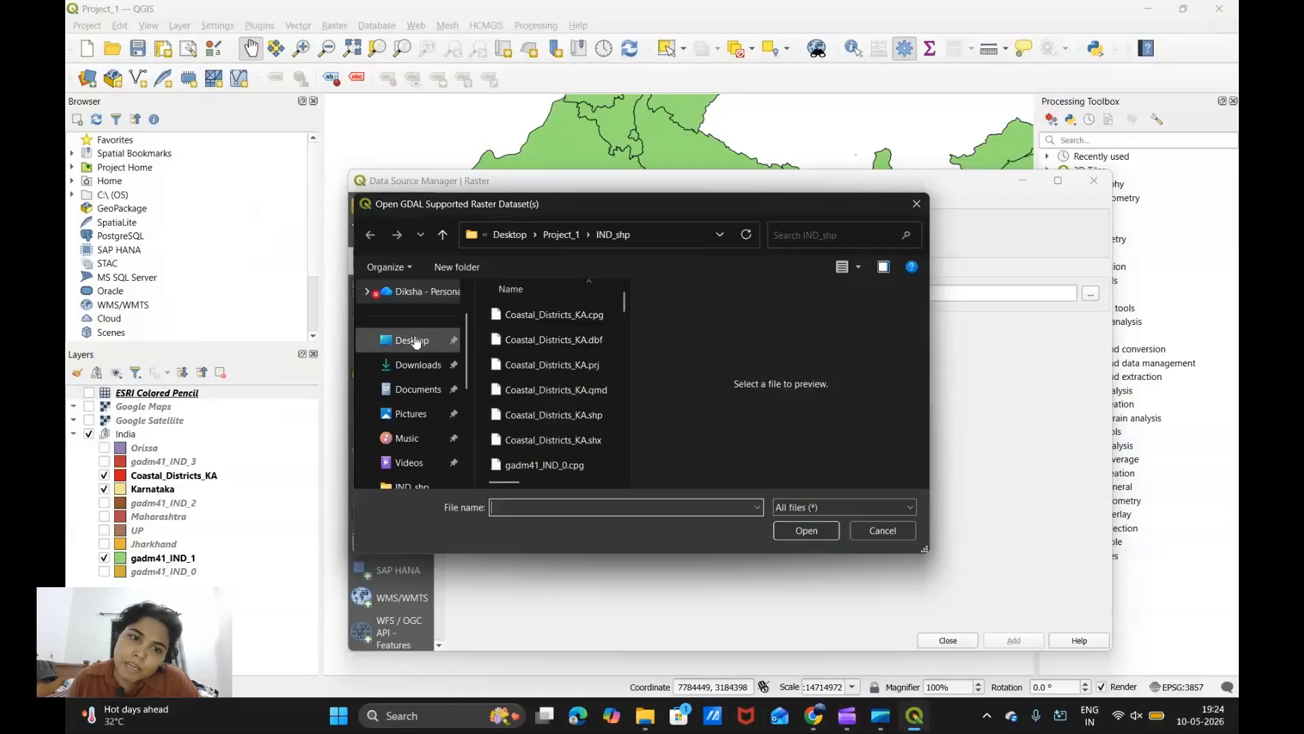
{"action": "left_click", "coordinate": [413, 341]}
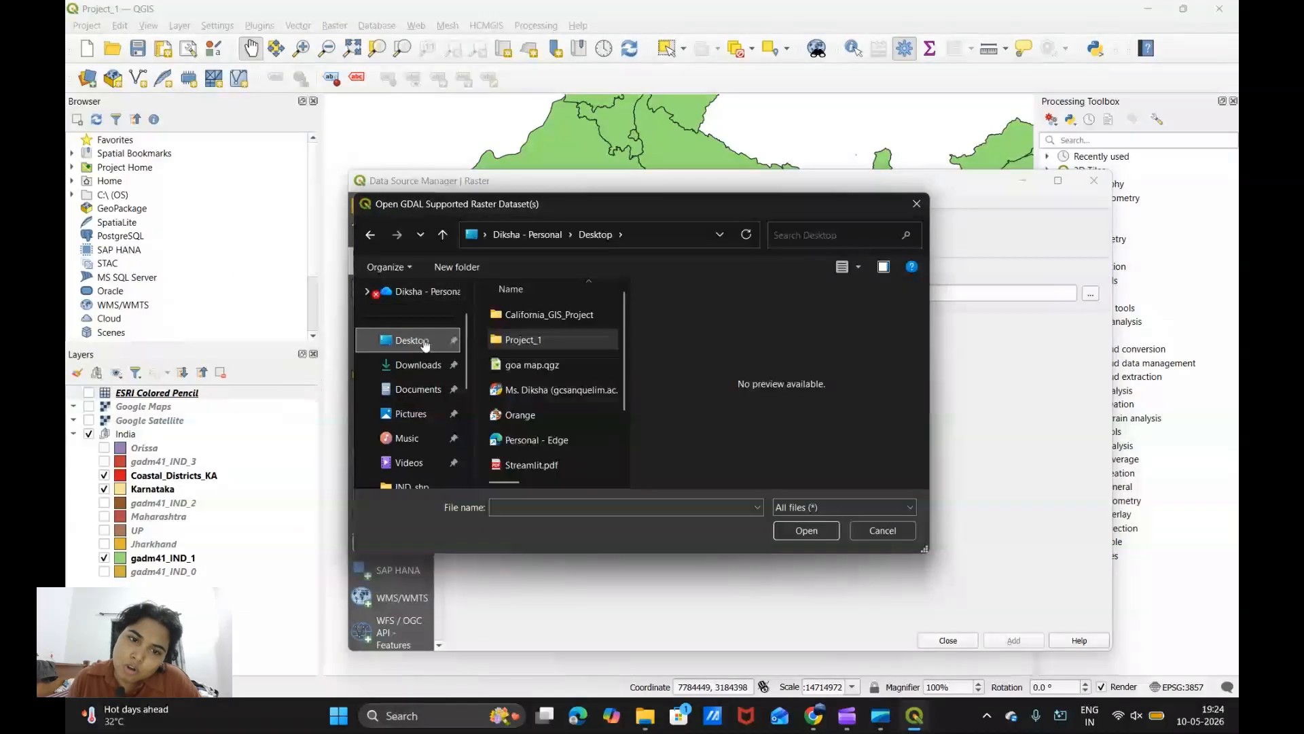
{"action": "double_click", "coordinate": [536, 340]}
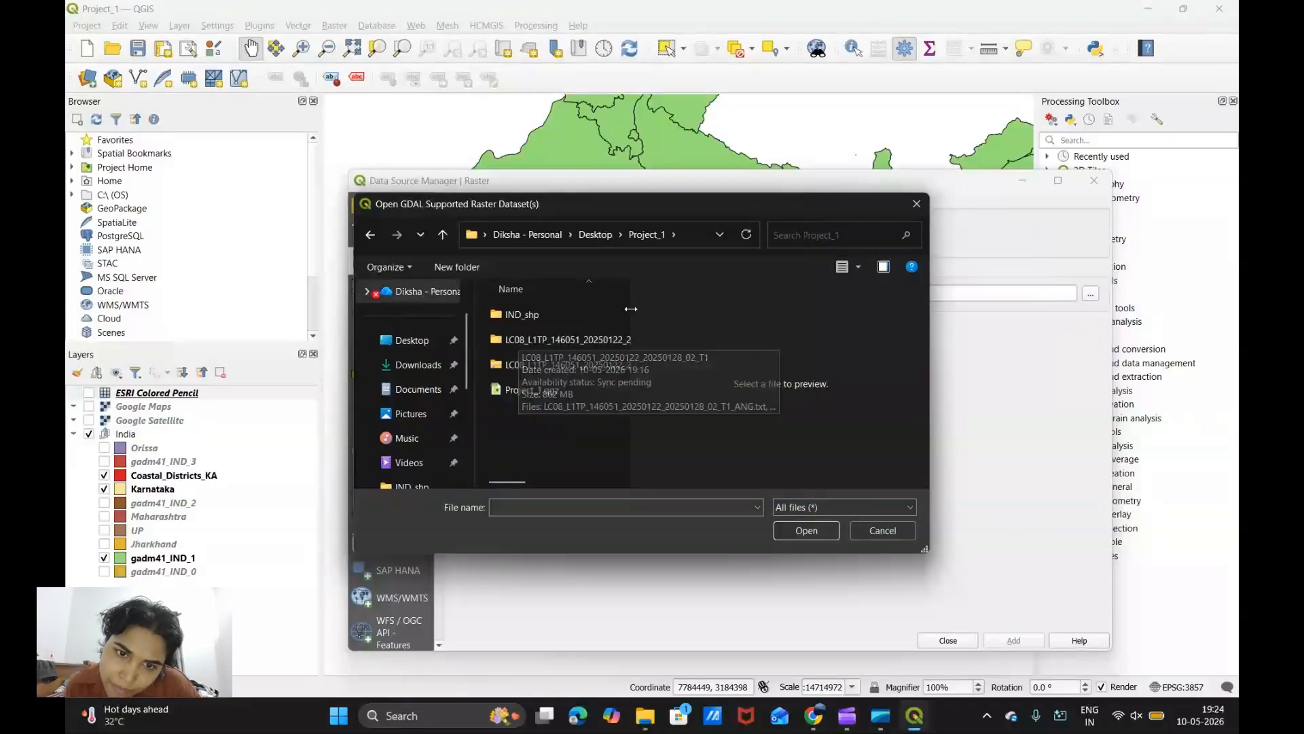
{"action": "double_click", "coordinate": [586, 349]}
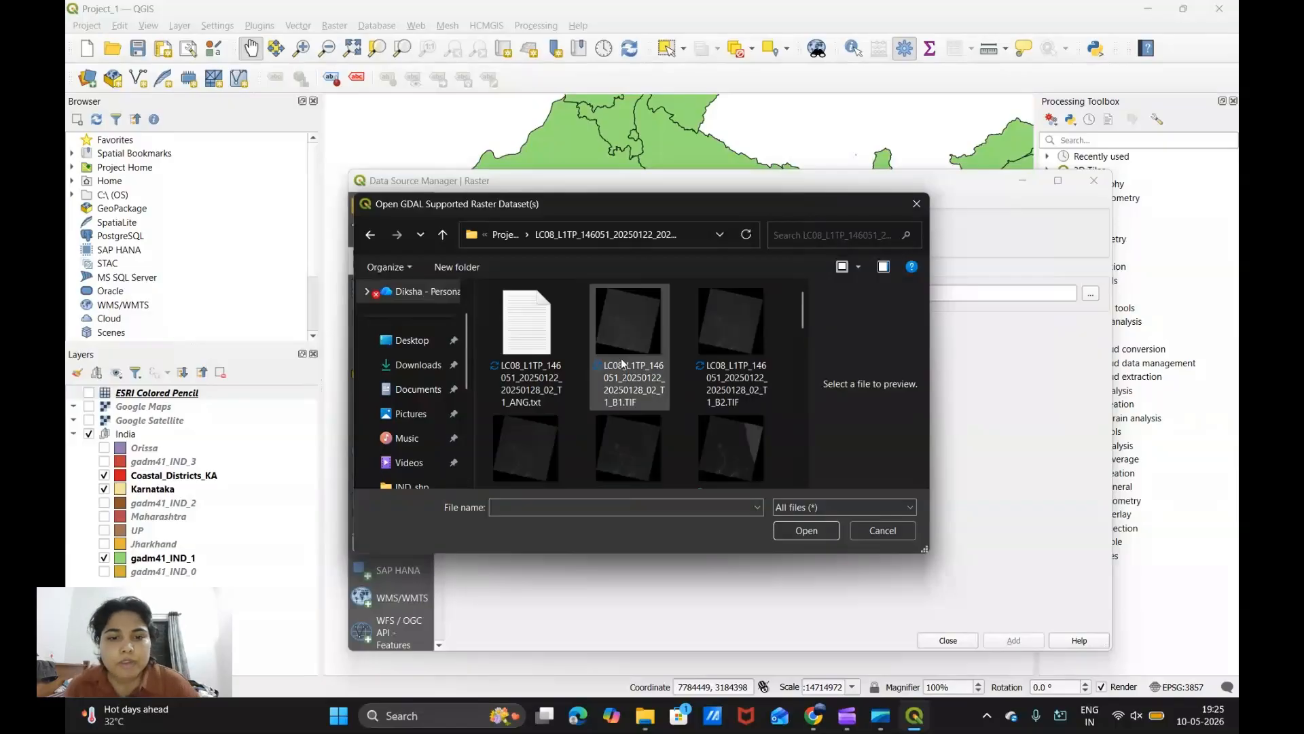
Step: Choose the Landsat band files B1.TIF, B2.TIF, B3.TIF and B4.TIF together as the raster datasets
{"action": "left_click", "coordinate": [636, 320]}
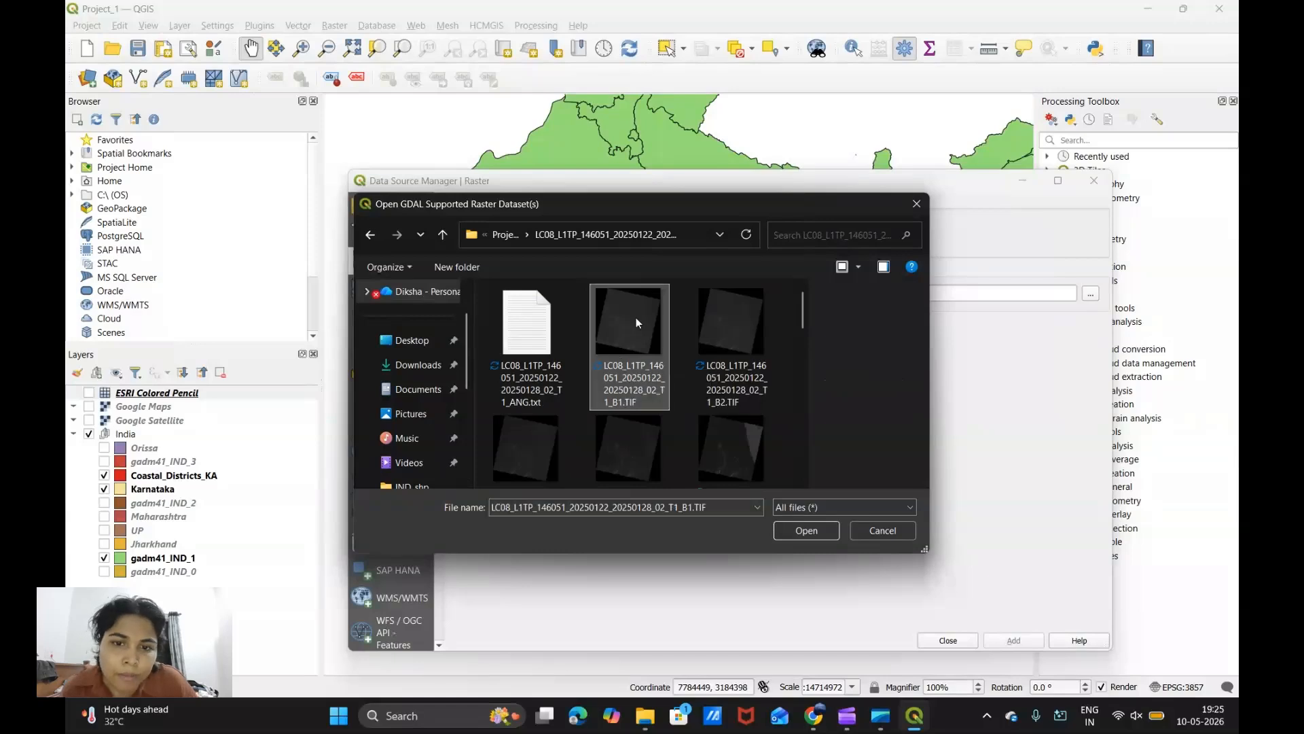
{"action": "left_click", "coordinate": [735, 321], "text": "ctrl"}
{"action": "left_click", "coordinate": [511, 442], "text": "ctrl"}
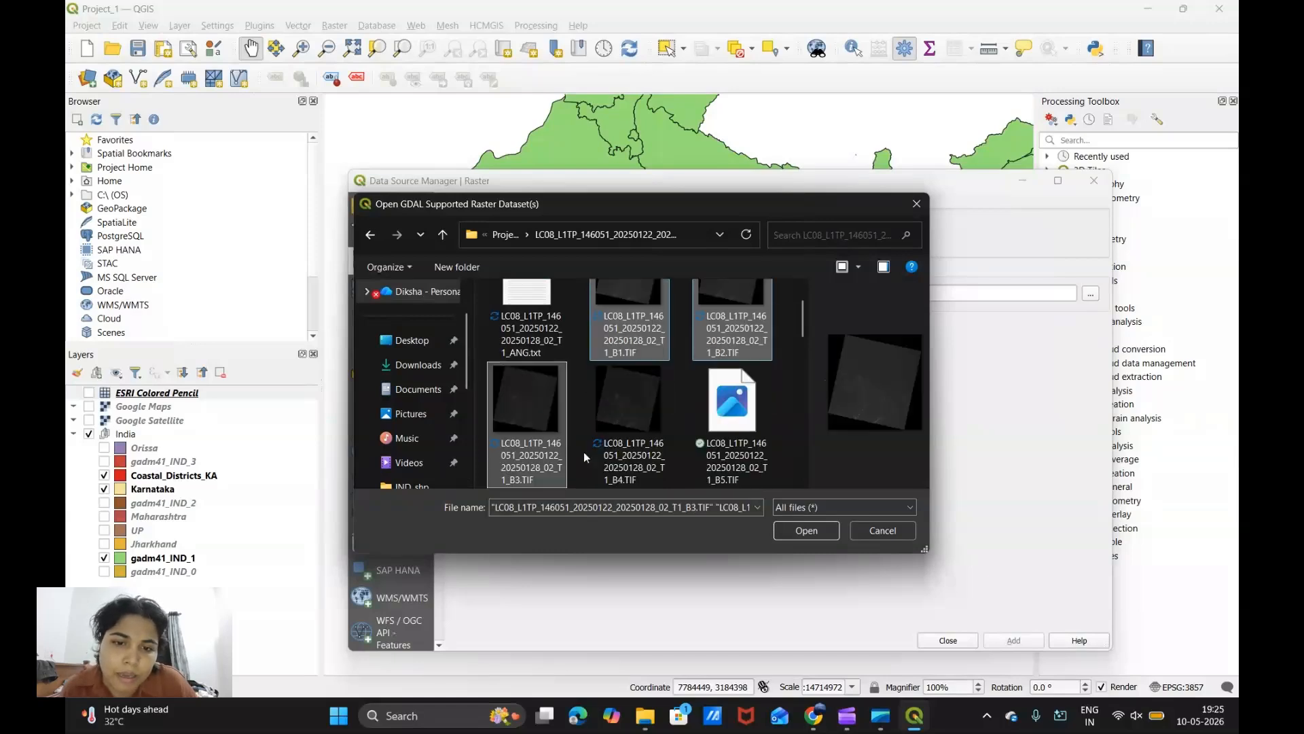
{"action": "left_click", "coordinate": [634, 421], "text": "ctrl"}
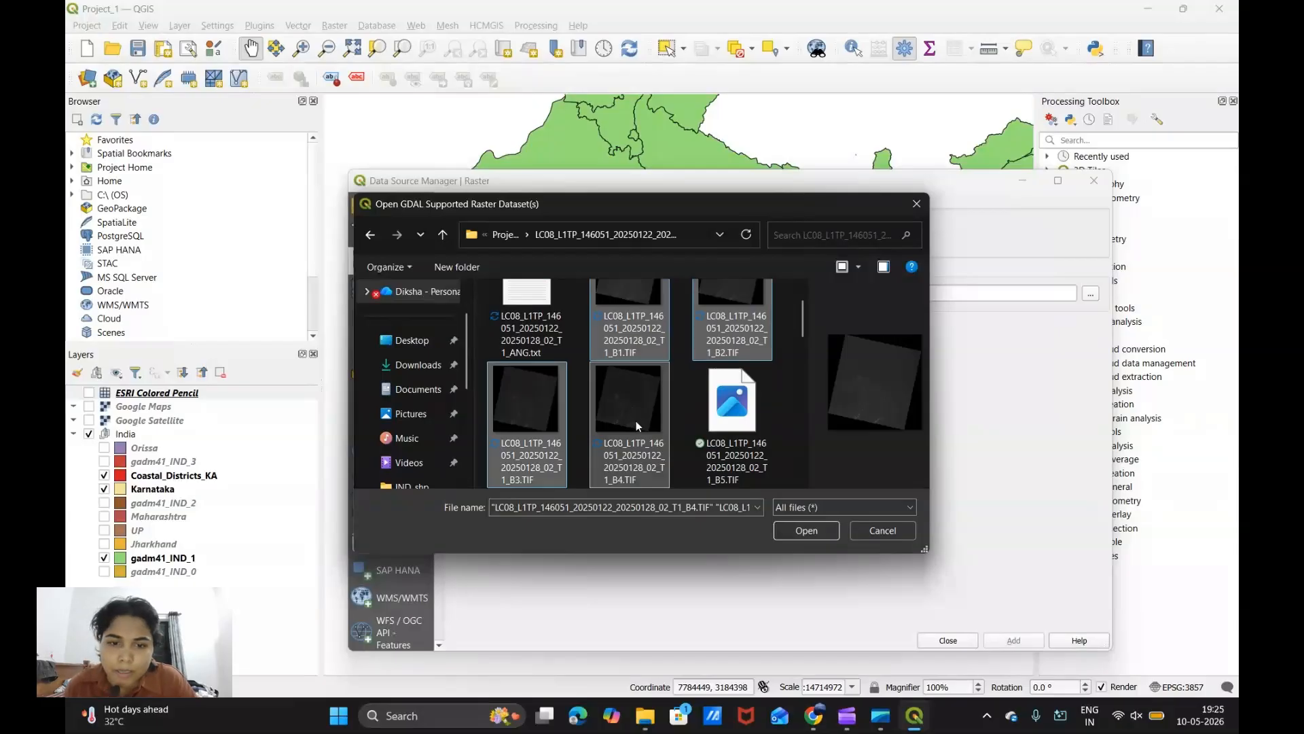
{"action": "scroll", "coordinate": [636, 422], "scroll_direction": "down", "scroll_amount": 2}
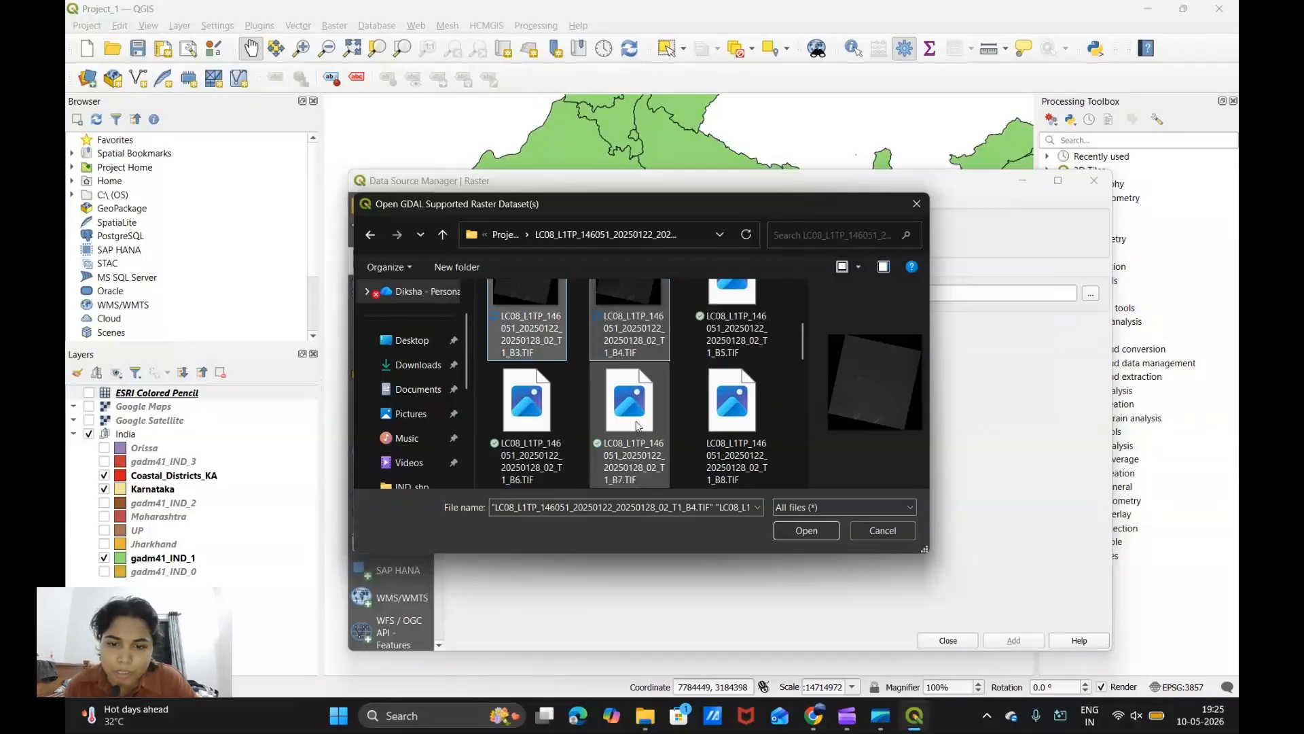
{"action": "left_click", "coordinate": [795, 536]}
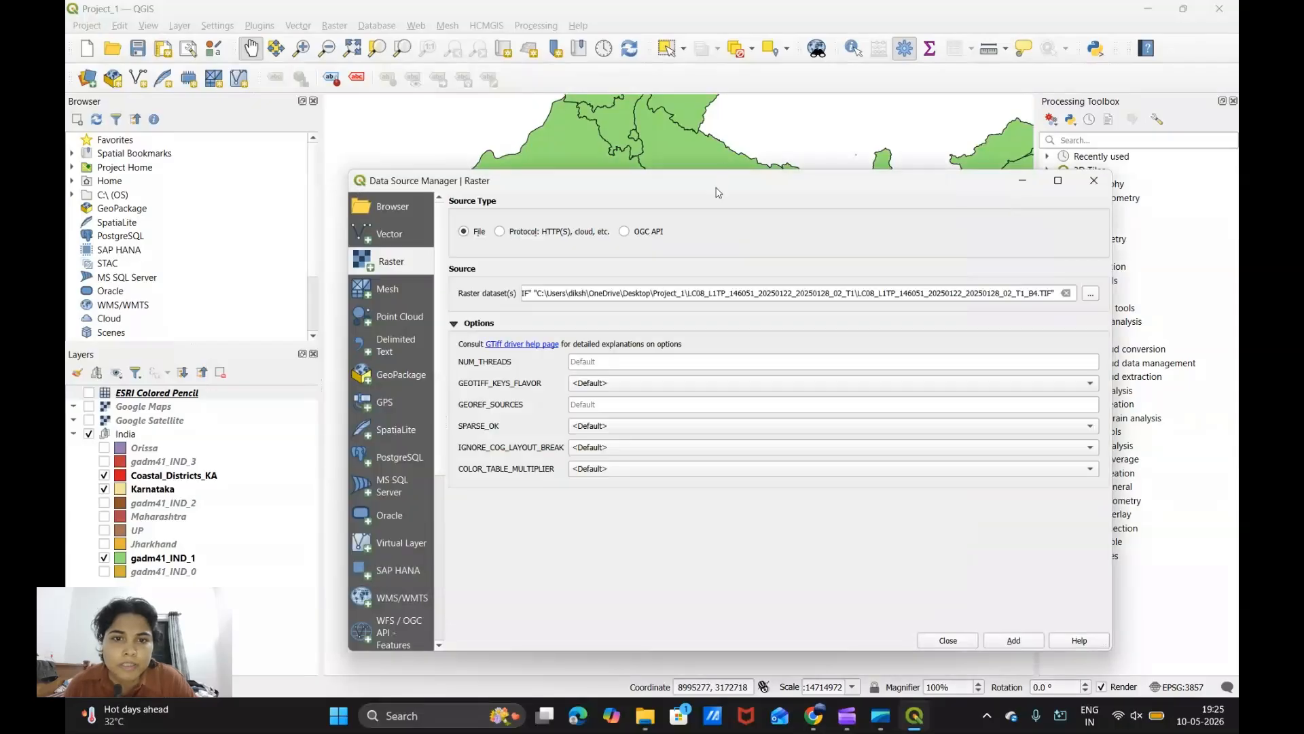
Step: Add the four selected band rasters to the project and close the Data Source Manager
{"action": "left_click_drag", "start_coordinate": [718, 192], "coordinate": [773, 169]}
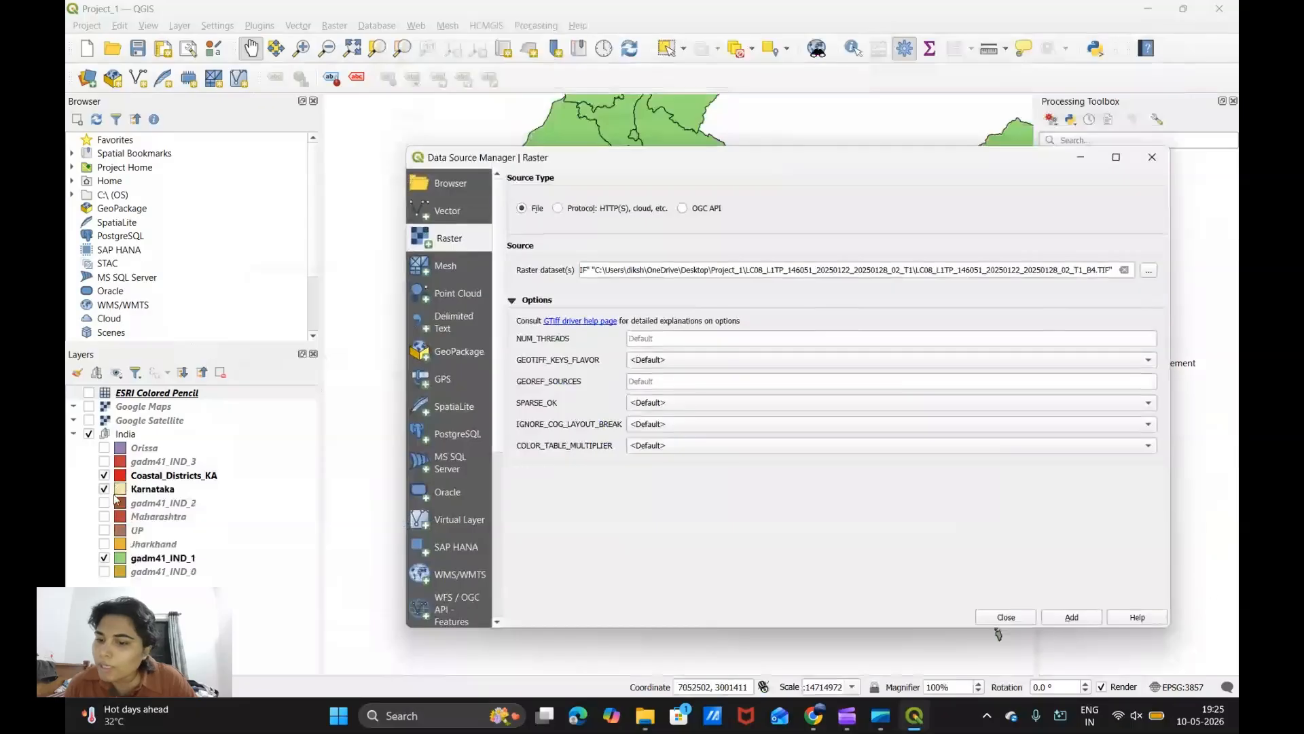
{"action": "left_click", "coordinate": [1073, 617]}
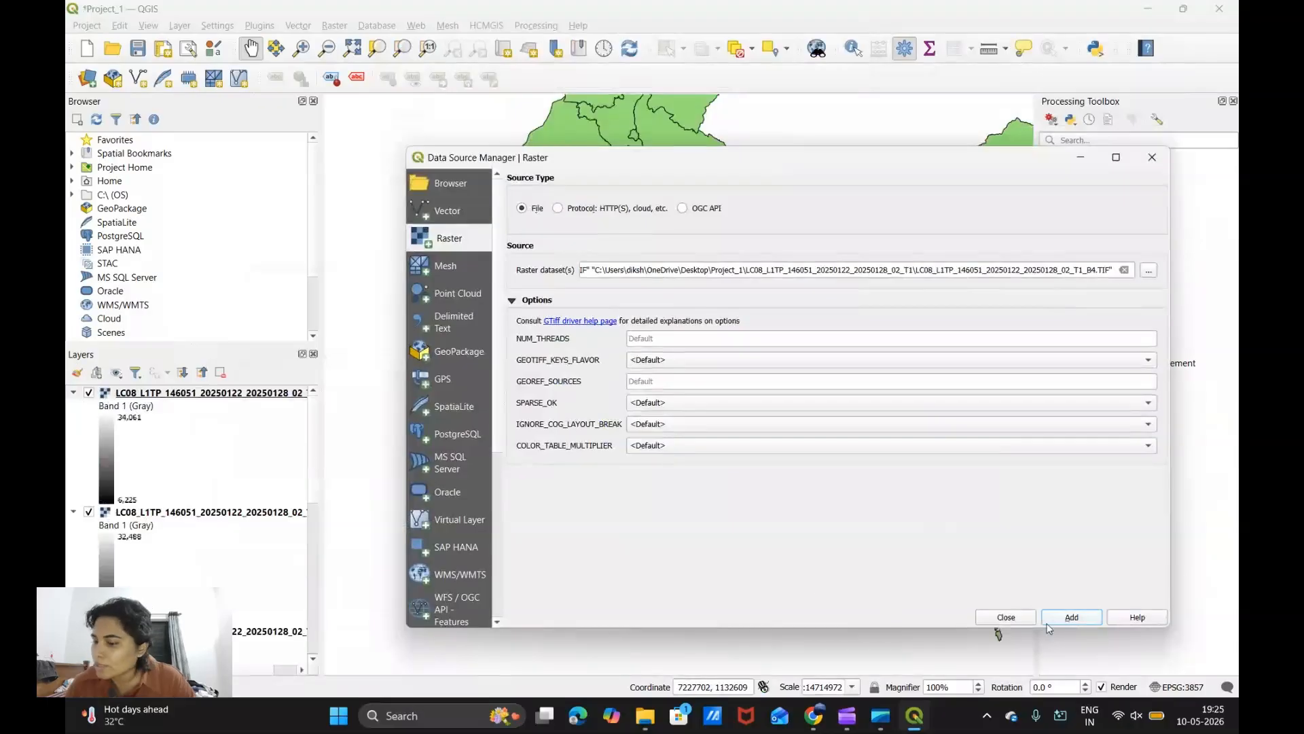
{"action": "left_click", "coordinate": [1017, 618]}
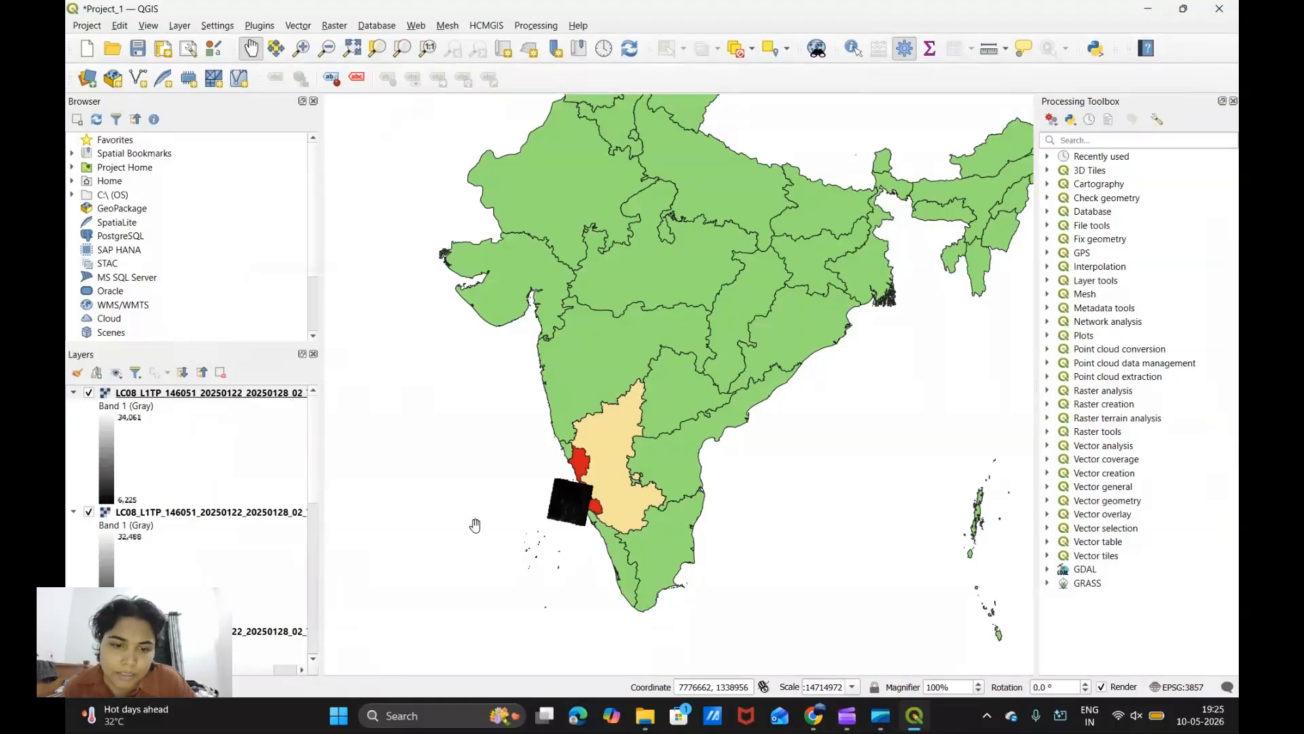
Step: Examine the footprint of the loaded Landsat scene against the coastal districts of Karnataka on the map
{"action": "scroll", "coordinate": [474, 525], "scroll_direction": "up", "scroll_amount": 3}
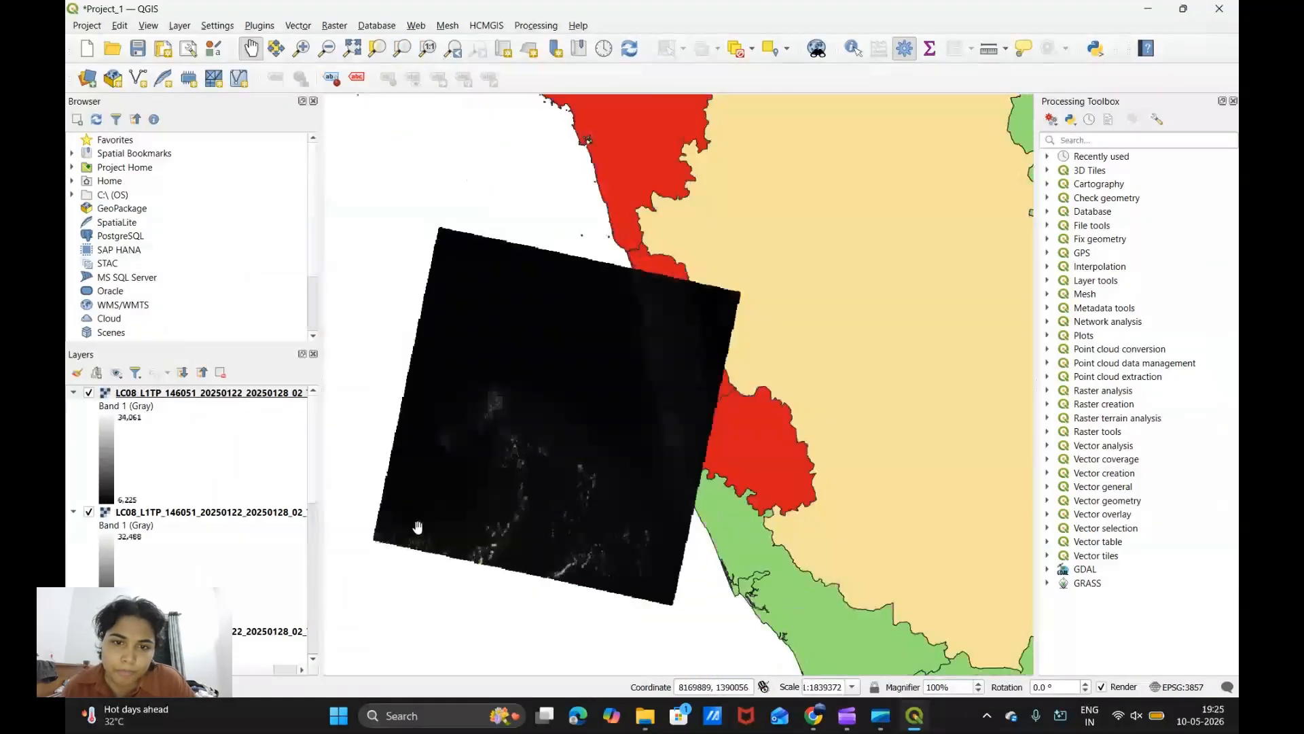
{"action": "scroll", "coordinate": [687, 442], "scroll_direction": "down", "scroll_amount": 1}
{"action": "scroll", "coordinate": [561, 499], "scroll_direction": "up", "scroll_amount": 1}
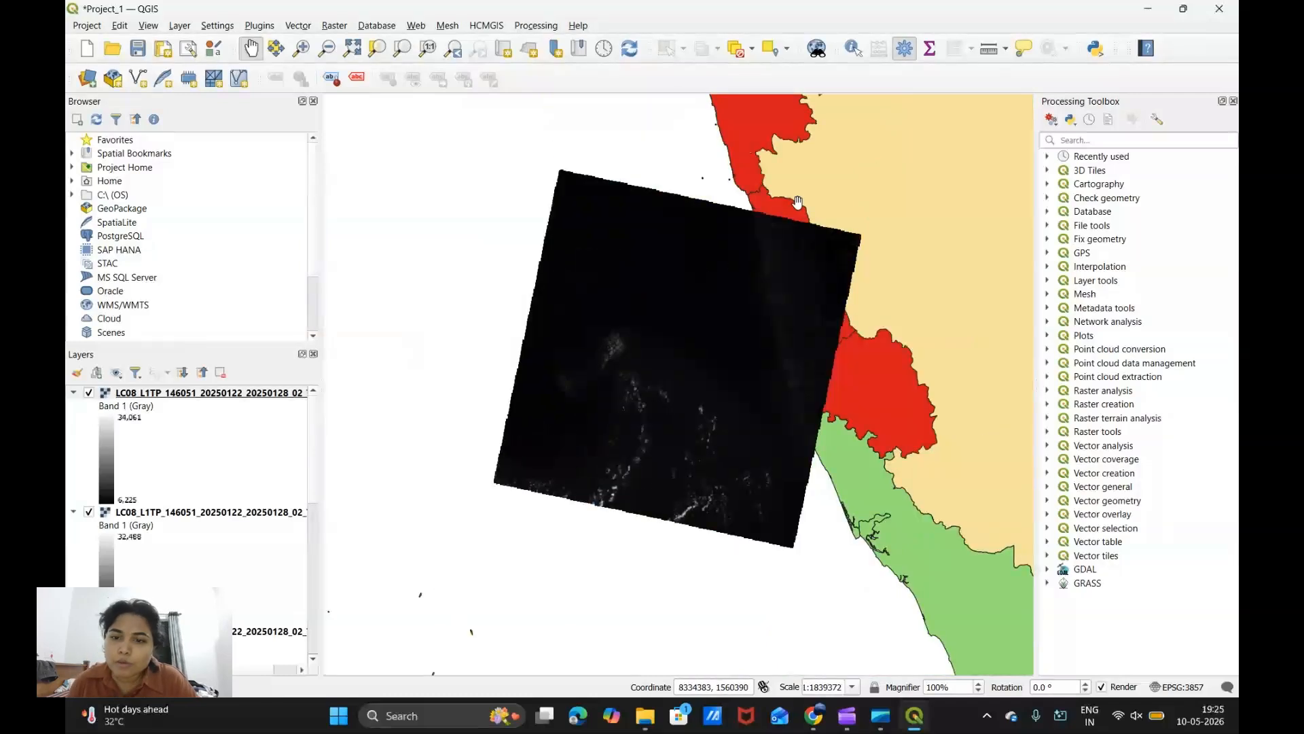
{"action": "scroll", "coordinate": [787, 241], "scroll_direction": "up", "scroll_amount": 1}
{"action": "scroll", "coordinate": [792, 257], "scroll_direction": "down", "scroll_amount": 1}
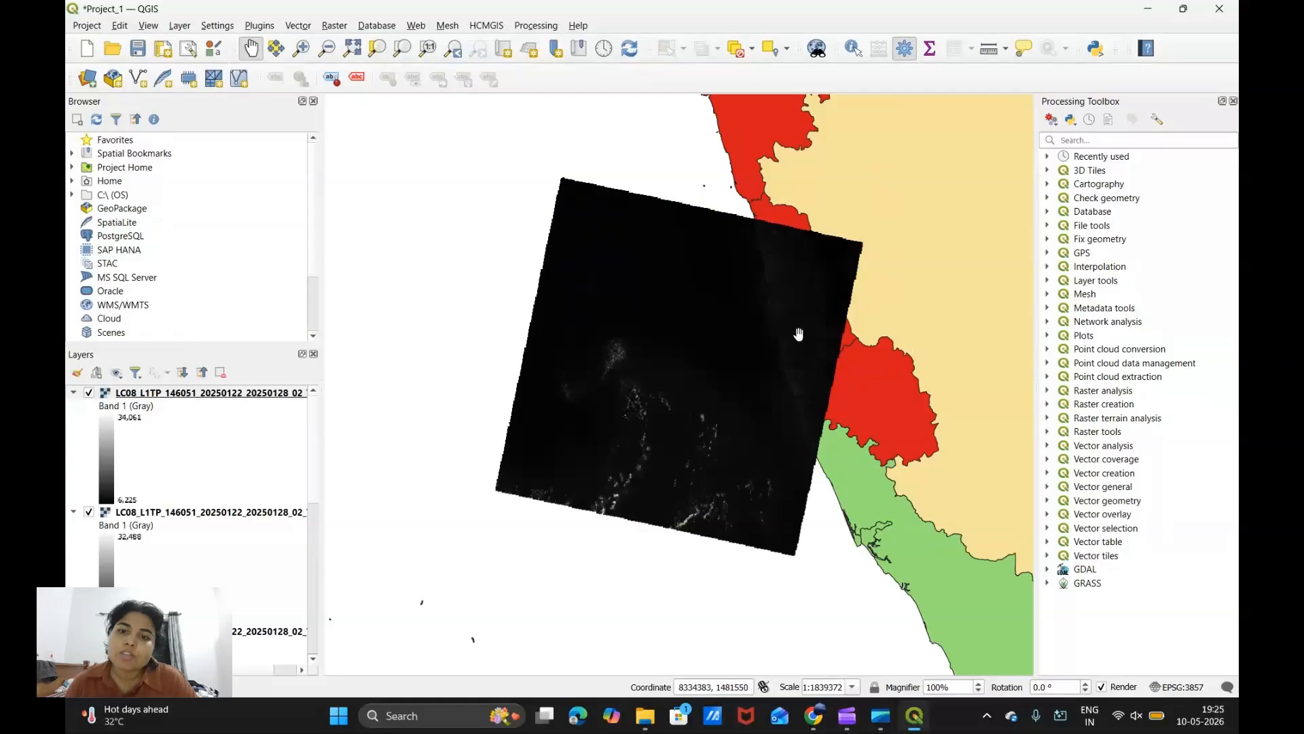
{"action": "scroll", "coordinate": [798, 335], "scroll_direction": "up", "scroll_amount": 1}
{"action": "scroll", "coordinate": [798, 337], "scroll_direction": "down", "scroll_amount": 1}
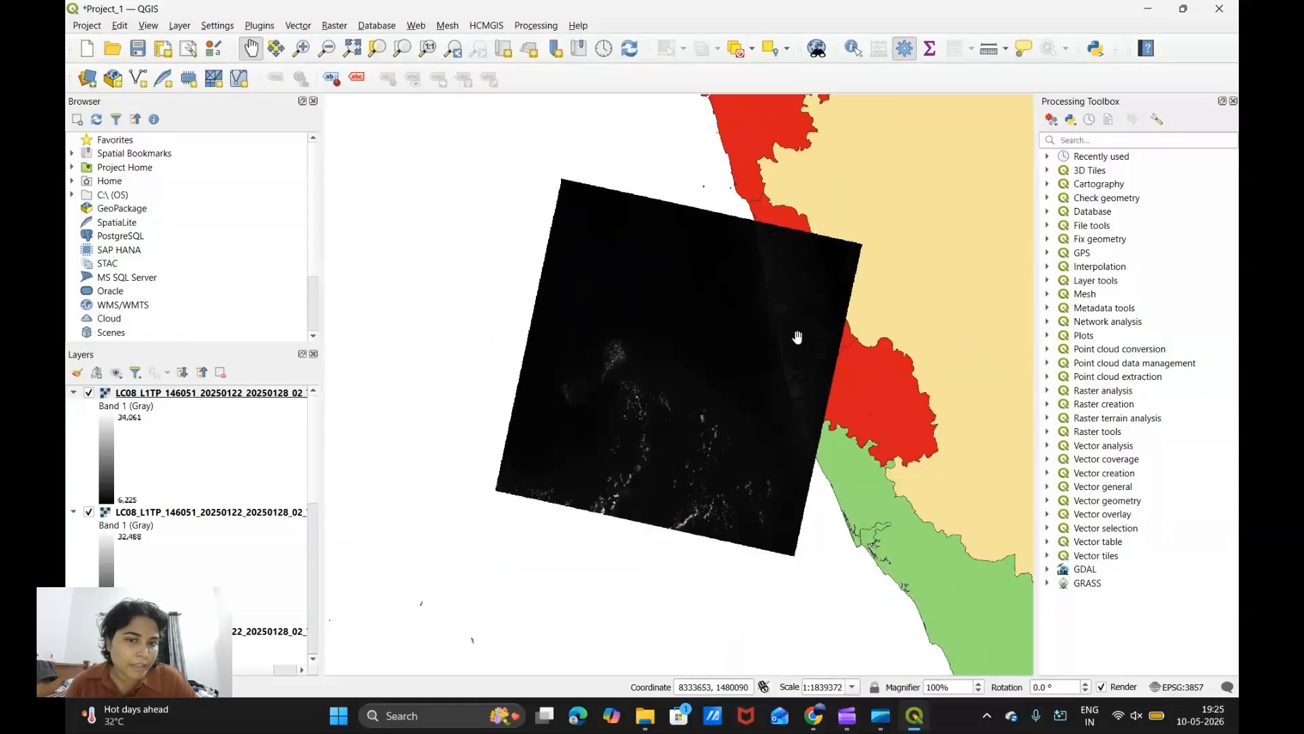
{"action": "scroll", "coordinate": [799, 271], "scroll_direction": "up", "scroll_amount": 2}
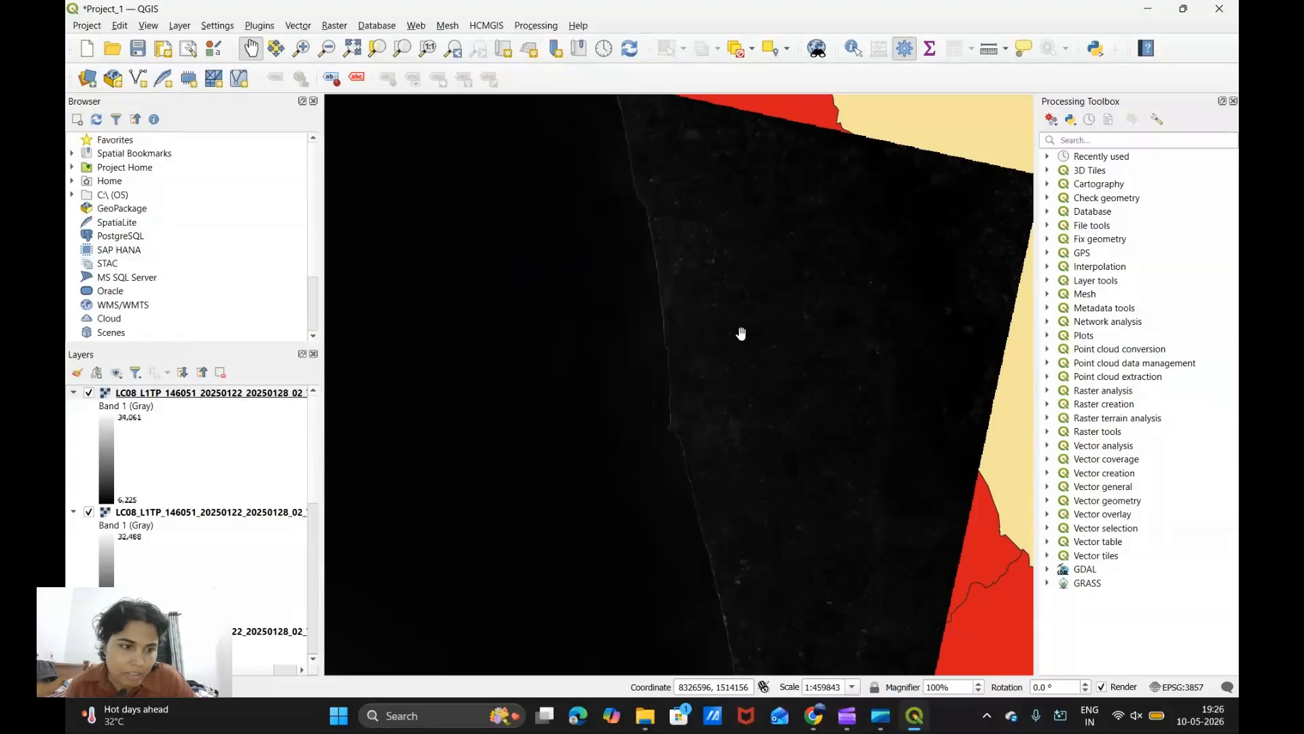
{"action": "scroll", "coordinate": [741, 333], "scroll_direction": "down", "scroll_amount": 1}
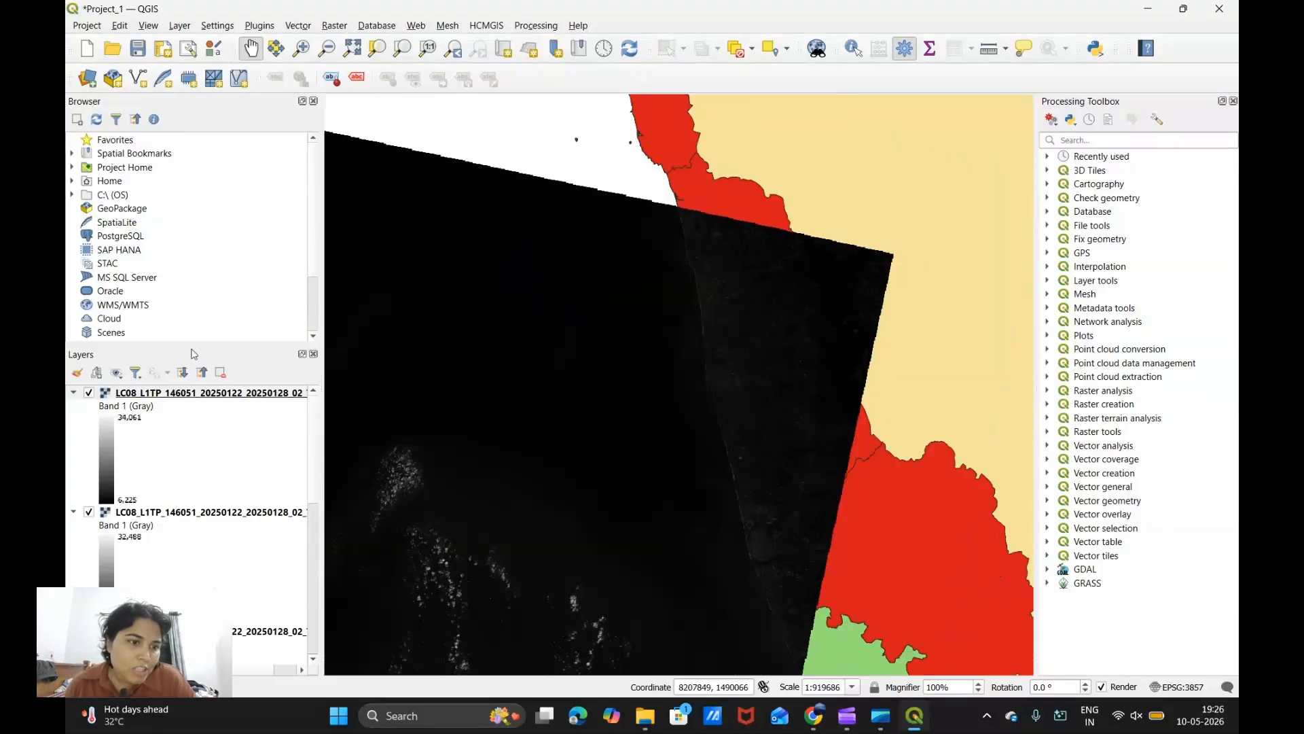
Step: Enlarge the Layers panel and collapse all layer legends so the full band layer names are readable
{"action": "left_click_drag", "start_coordinate": [192, 344], "coordinate": [192, 188]}
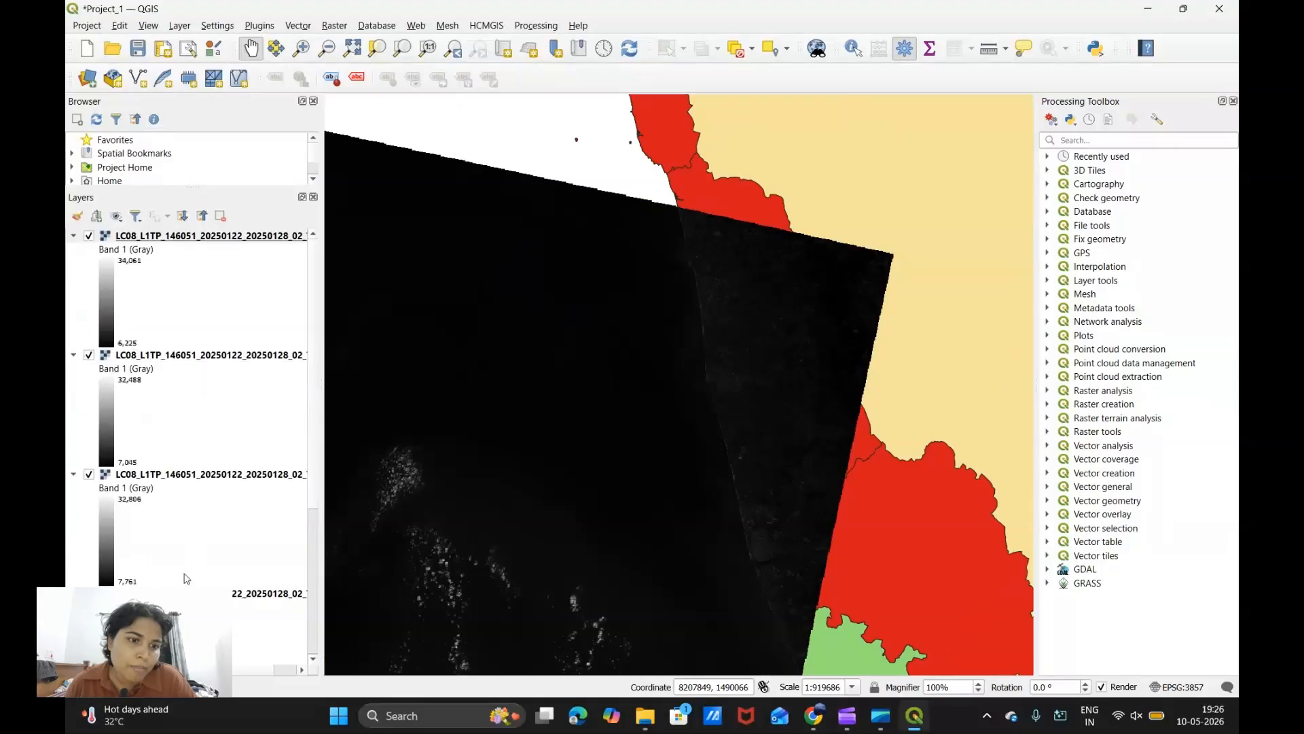
{"action": "left_click", "coordinate": [201, 216]}
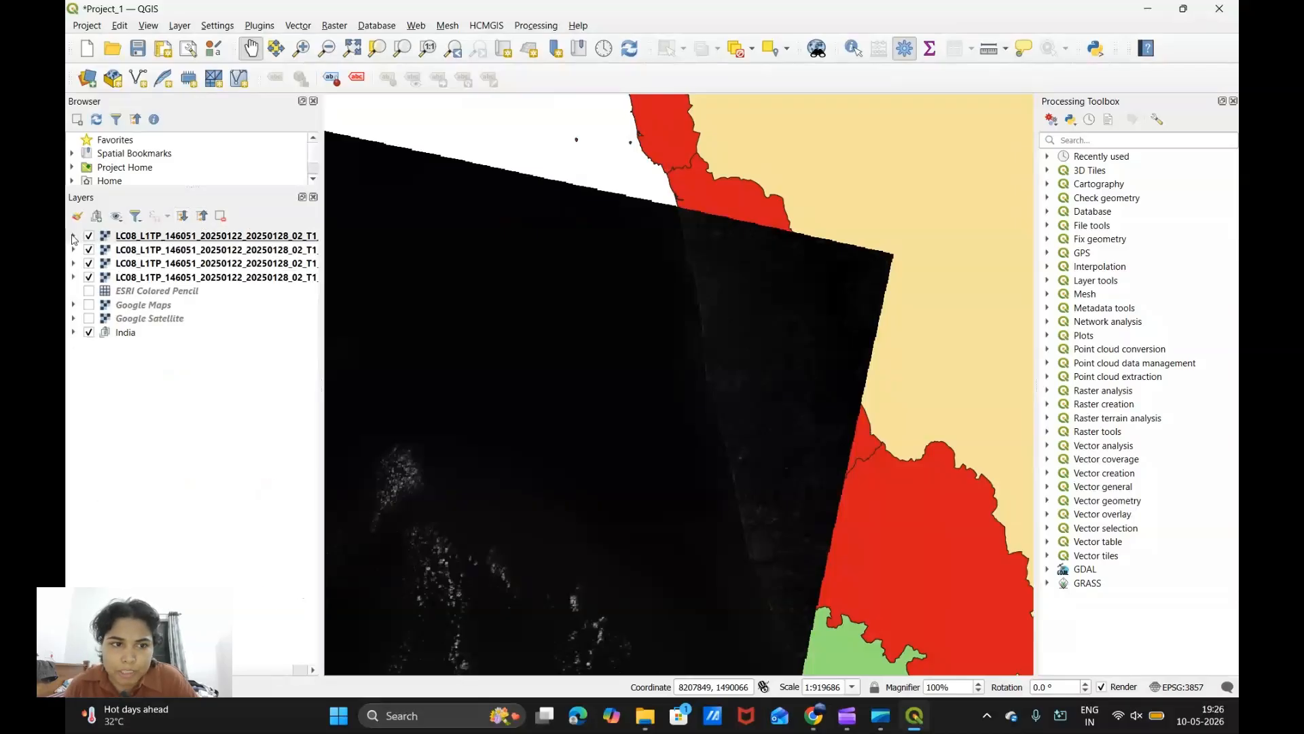
{"action": "left_click", "coordinate": [73, 239]}
{"action": "left_click", "coordinate": [73, 239]}
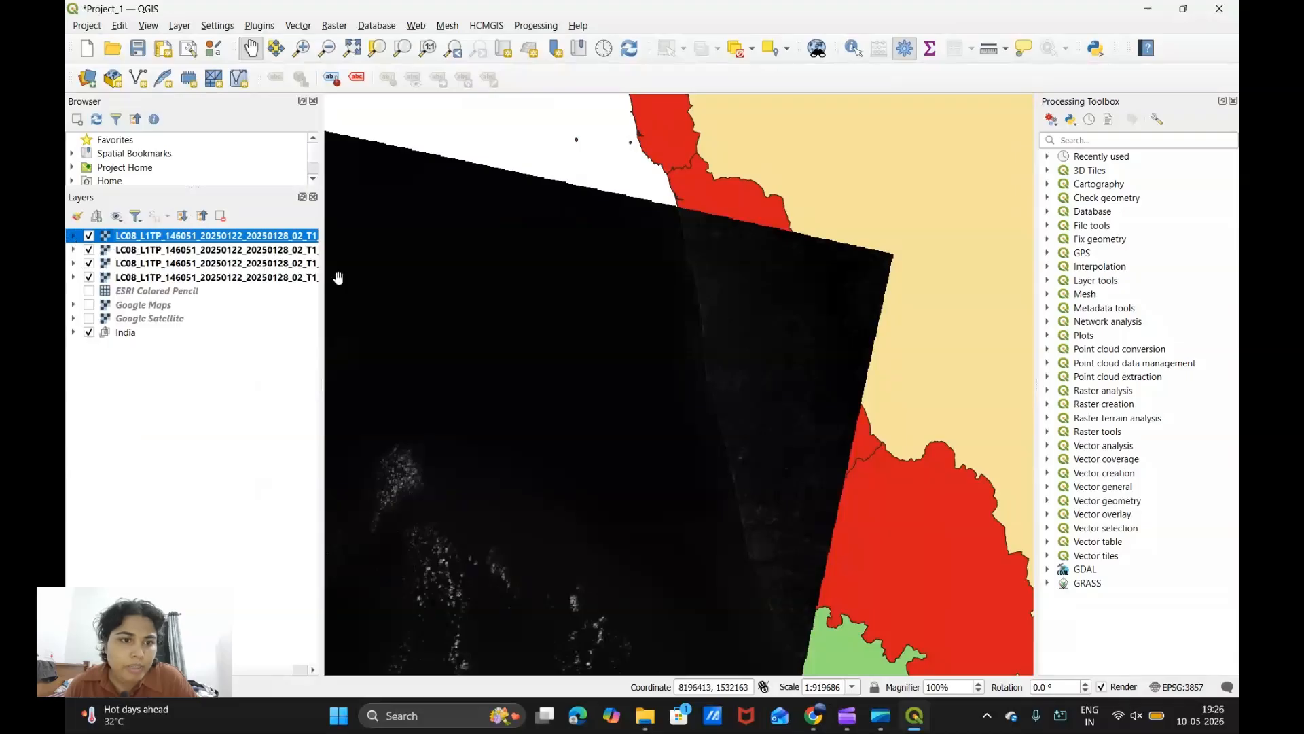
{"action": "left_click_drag", "start_coordinate": [321, 252], "coordinate": [358, 252]}
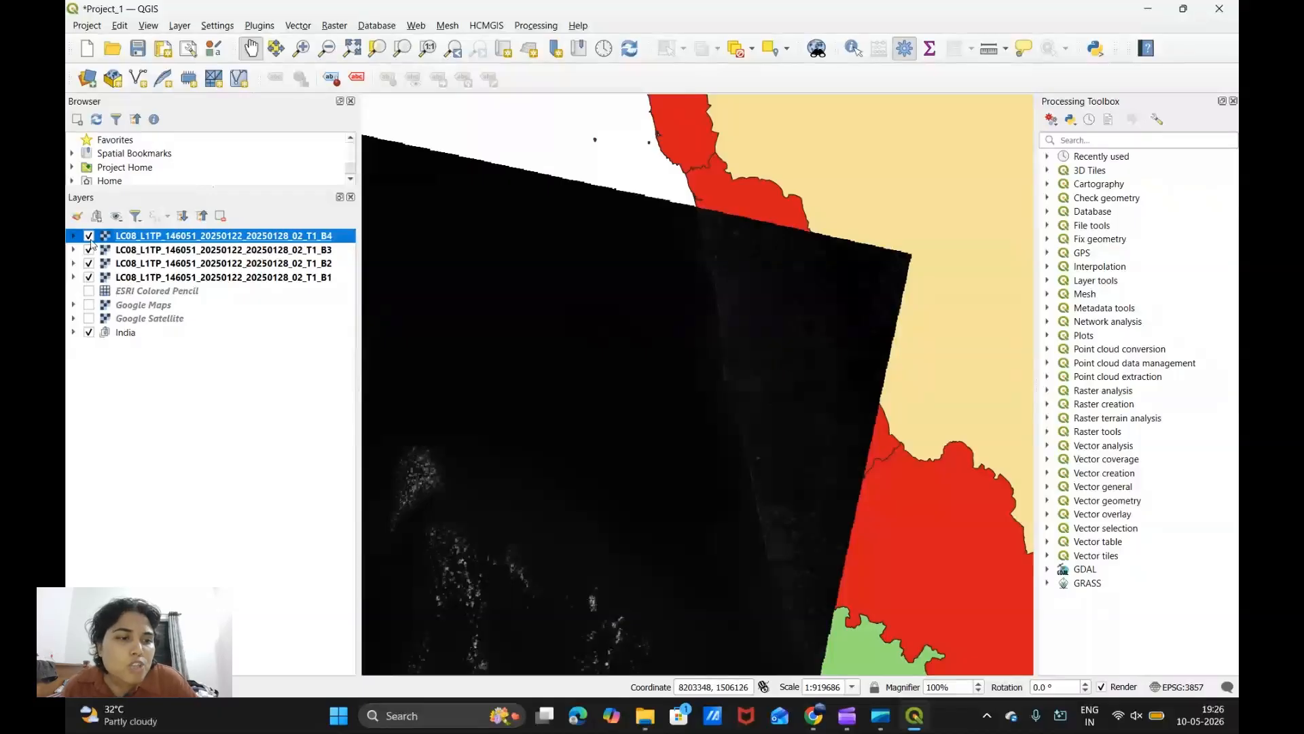
Step: Hide the B4, B3 and B2 band layers and inspect the B1 raster along the coastline
{"action": "left_click", "coordinate": [89, 236]}
{"action": "left_click", "coordinate": [89, 250]}
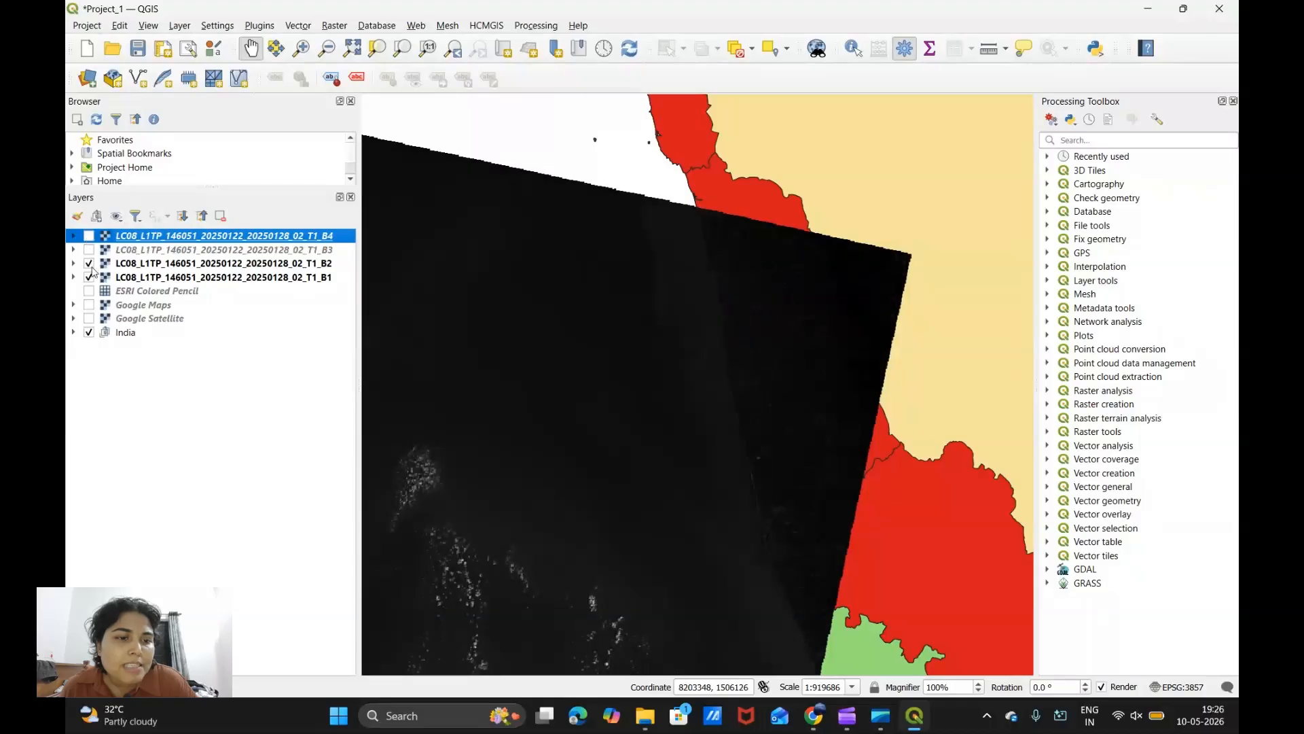
{"action": "left_click", "coordinate": [89, 264]}
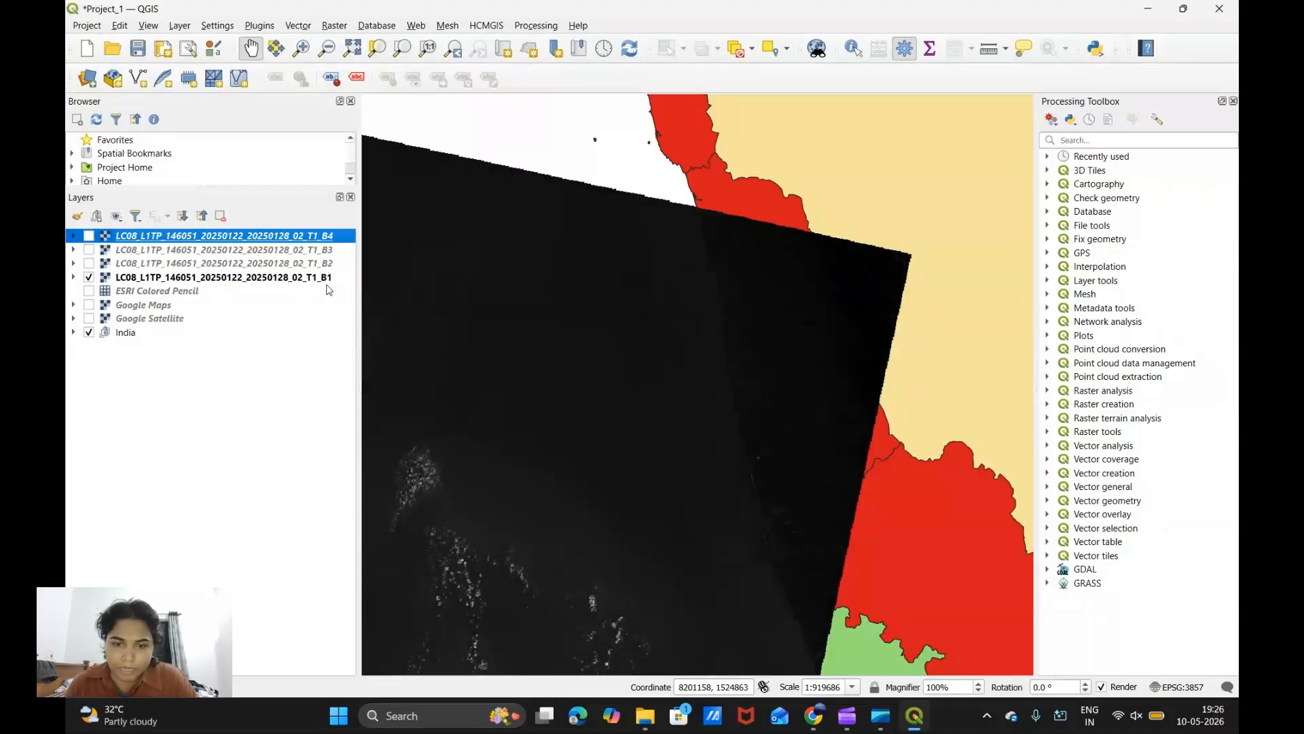
{"action": "scroll", "coordinate": [910, 338], "scroll_direction": "down", "scroll_amount": 1}
{"action": "scroll", "coordinate": [858, 397], "scroll_direction": "up", "scroll_amount": 1}
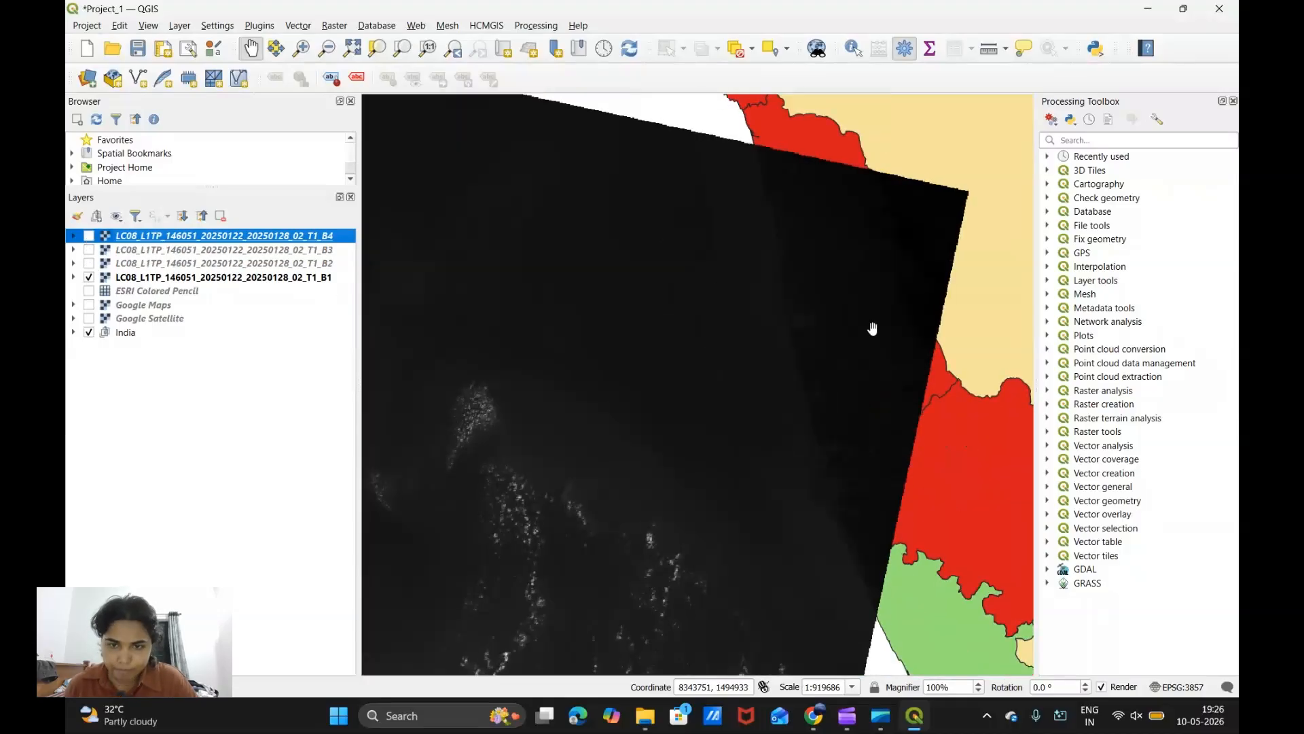
{"action": "scroll", "coordinate": [874, 306], "scroll_direction": "up", "scroll_amount": 1}
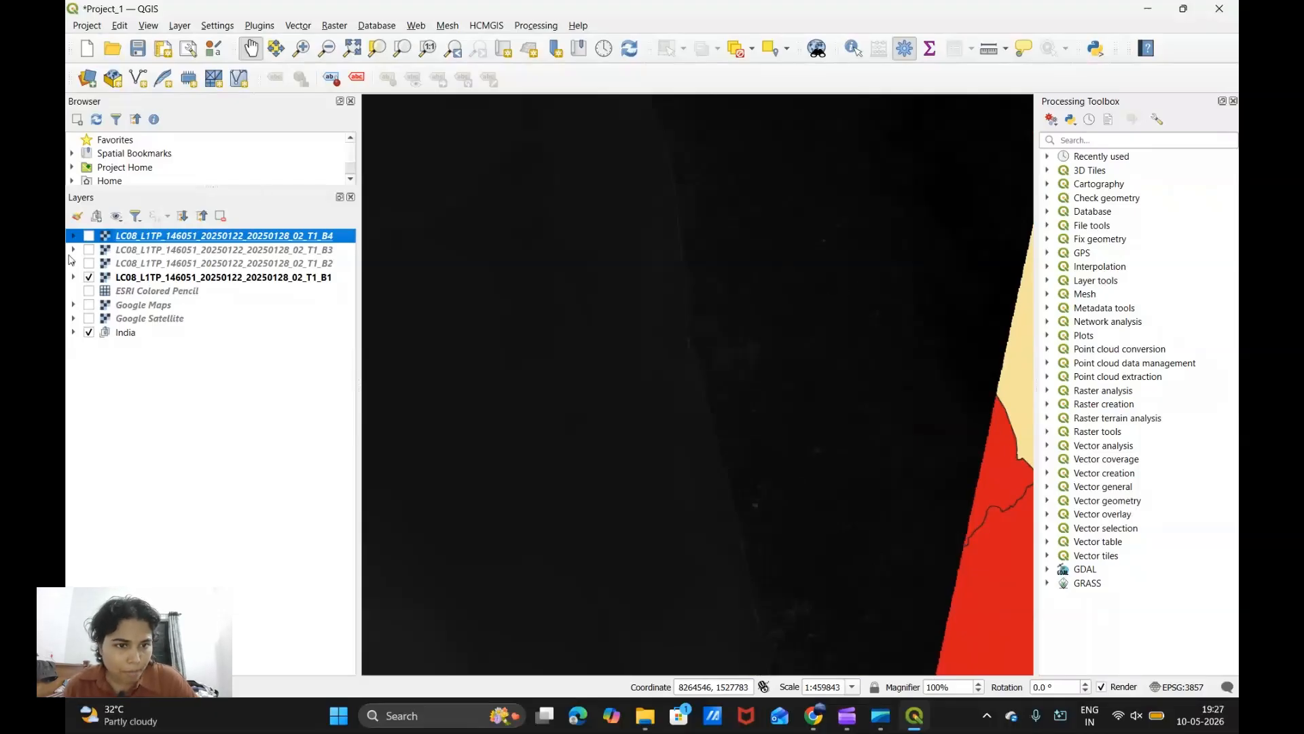
Step: Show the B2, B3 and B4 band layers one after another over B1 and hide them again, comparing the coastline in each
{"action": "left_click", "coordinate": [89, 264]}
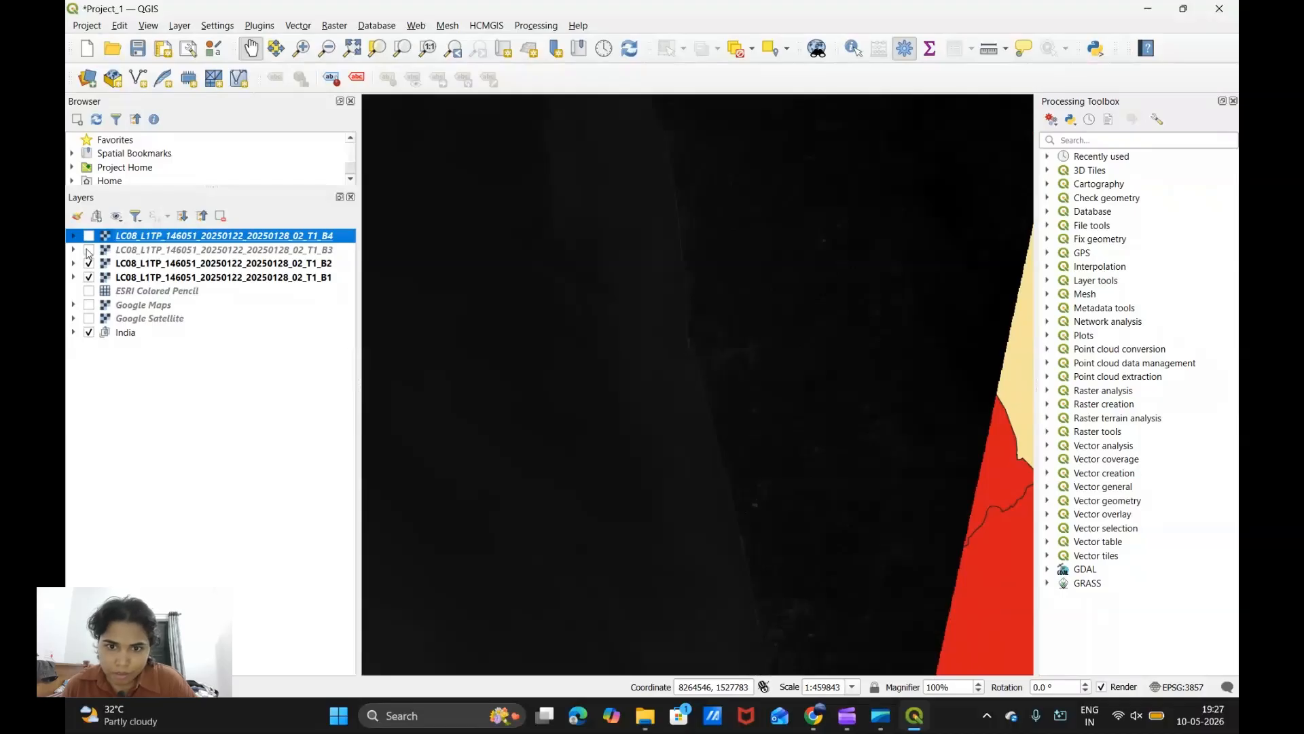
{"action": "left_click", "coordinate": [89, 251]}
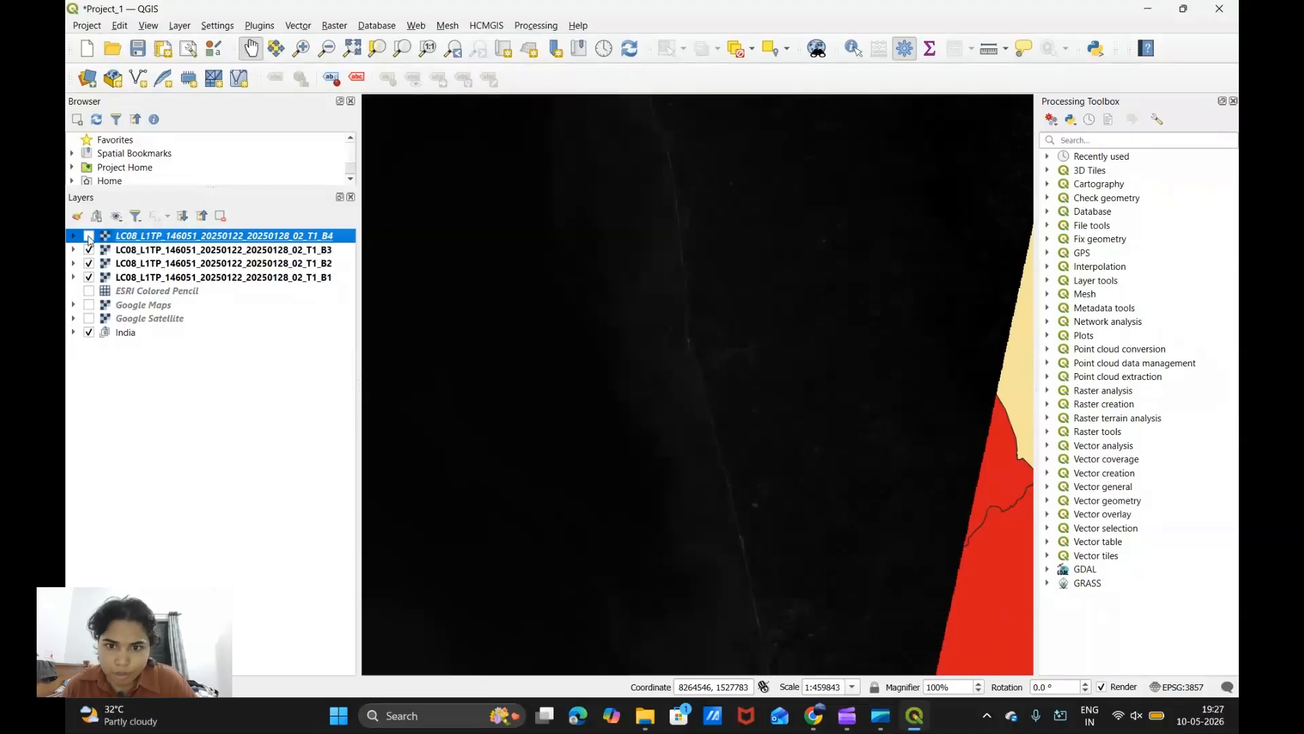
{"action": "left_click", "coordinate": [89, 237]}
{"action": "left_click", "coordinate": [89, 237]}
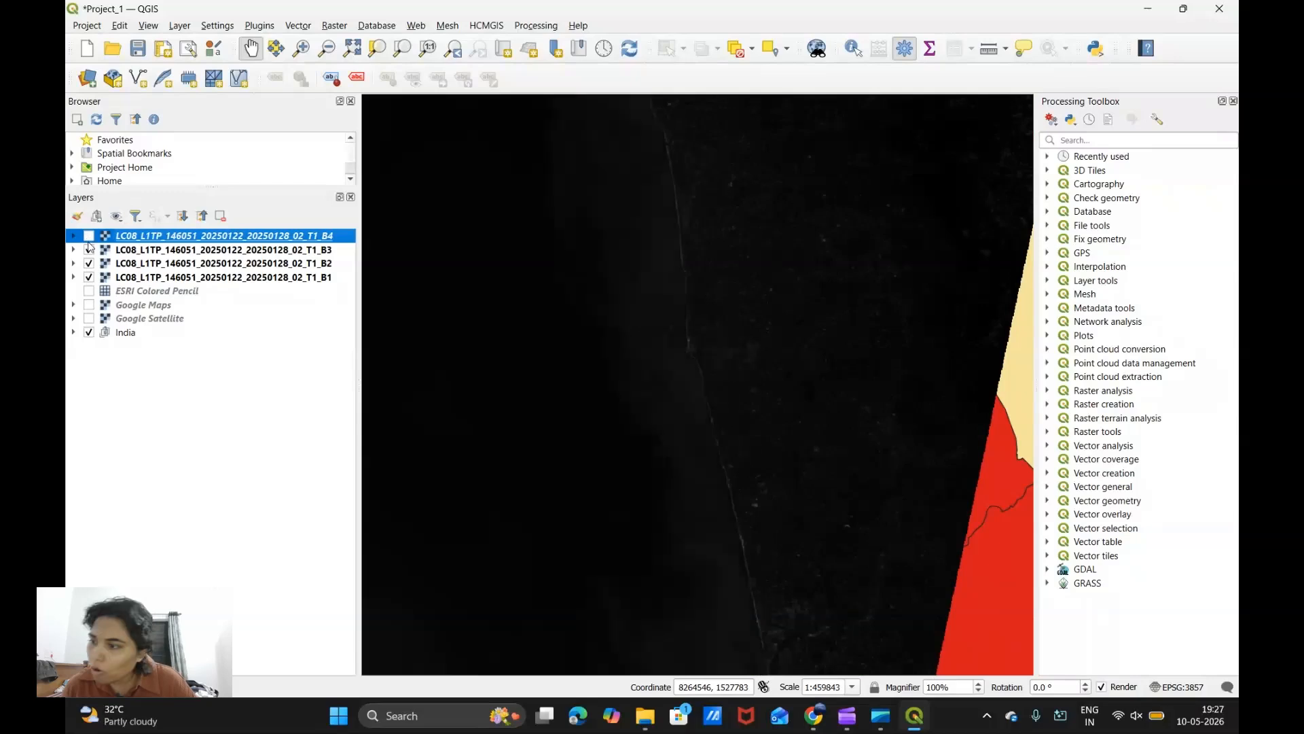
{"action": "left_click", "coordinate": [88, 252]}
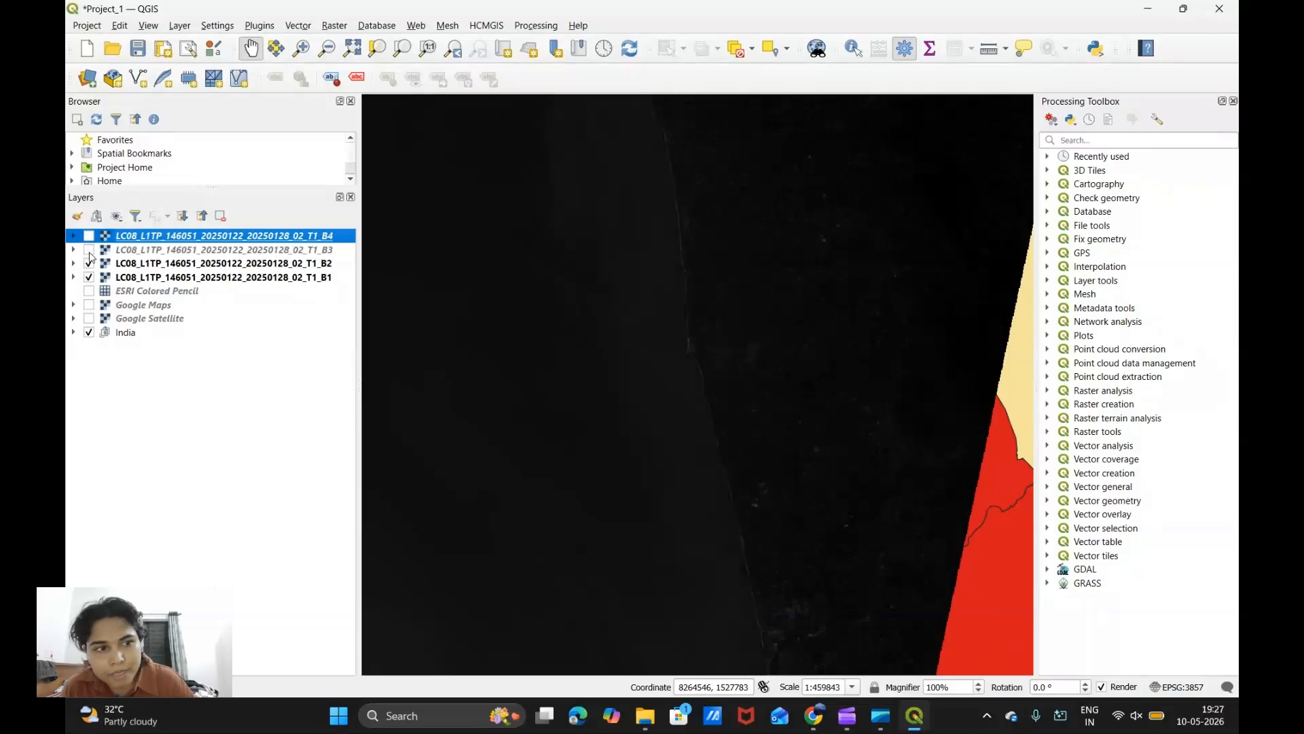
{"action": "left_click", "coordinate": [89, 264]}
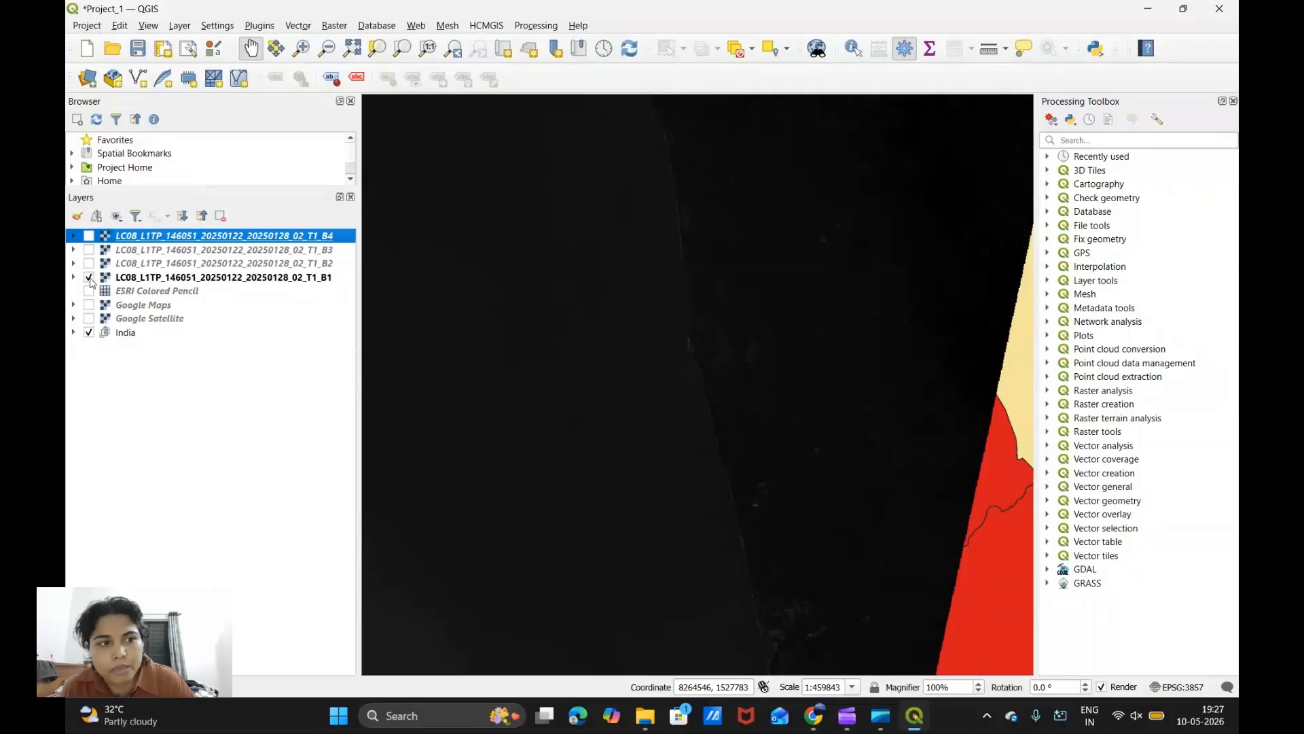
{"action": "left_click", "coordinate": [89, 264]}
{"action": "left_click", "coordinate": [89, 250]}
{"action": "left_click", "coordinate": [89, 237]}
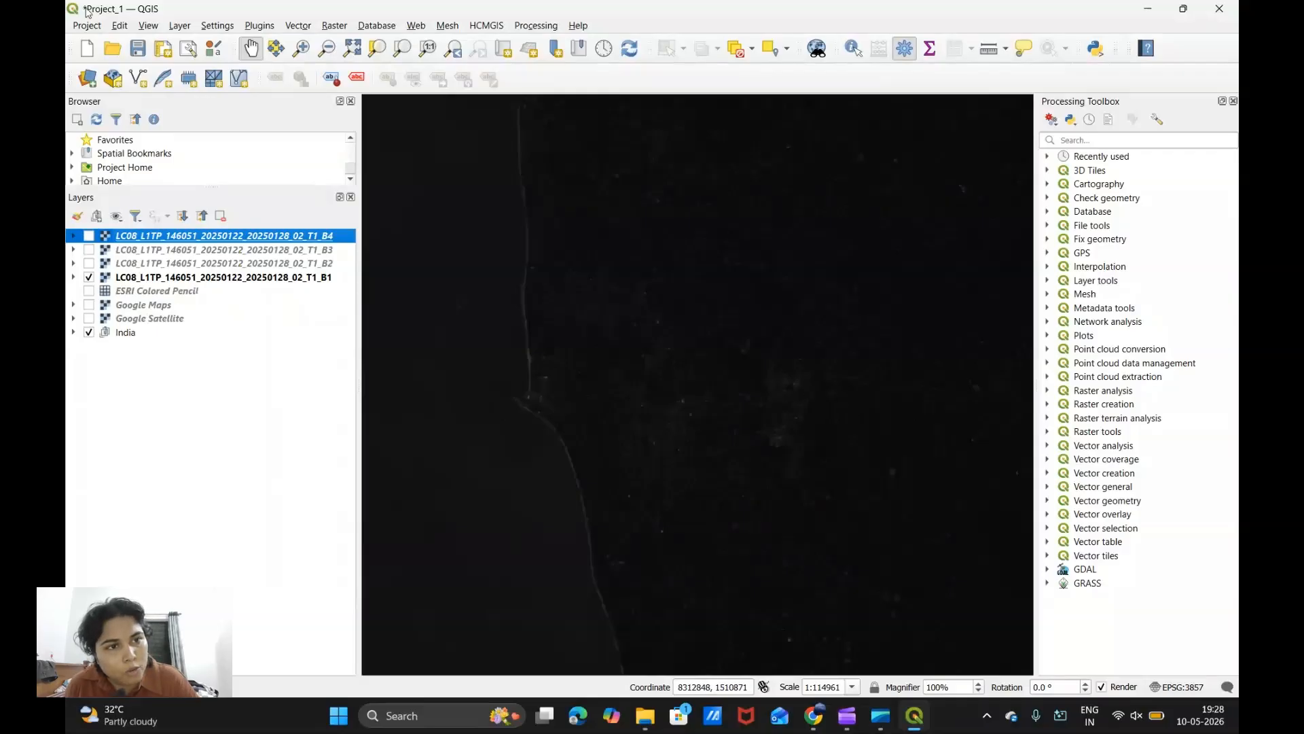
Step: Browse for raster datasets to add, listing the Landsat scene folder in Details view with full file names readable
{"action": "left_click", "coordinate": [179, 25]}
{"action": "mouse_move", "coordinate": [231, 81]}
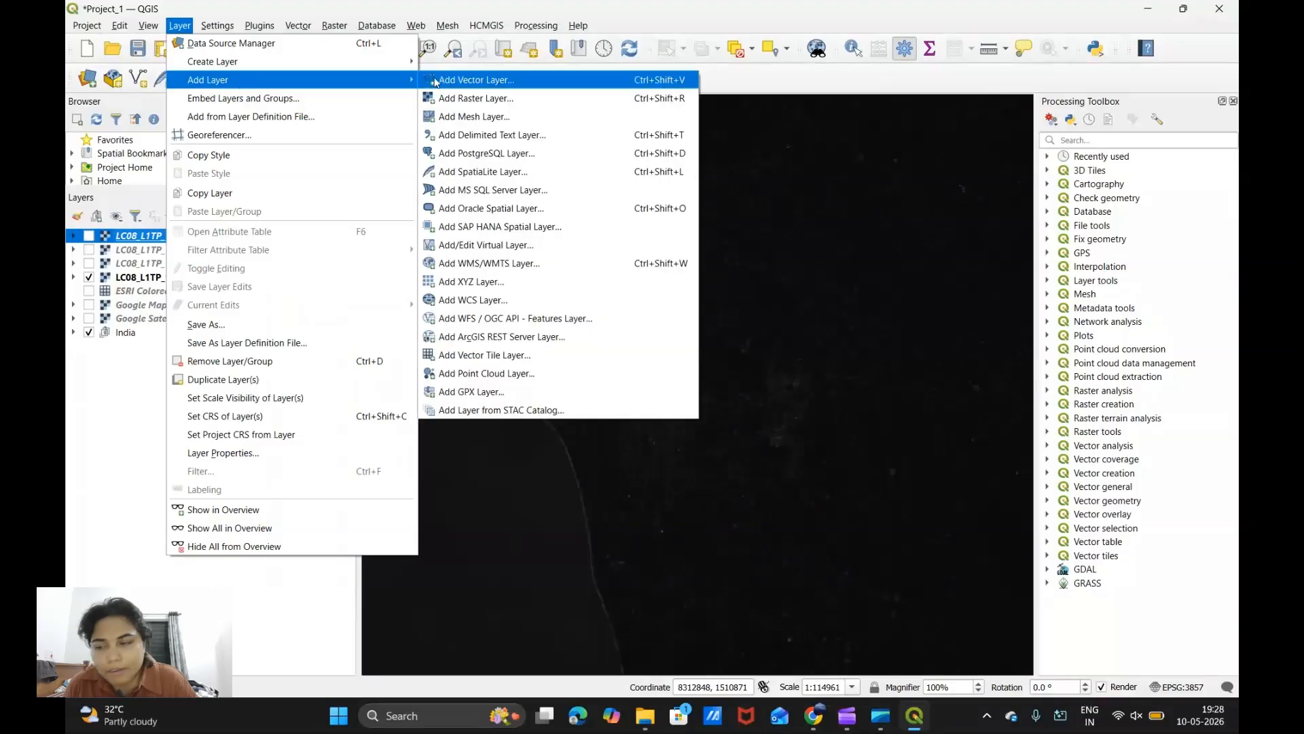
{"action": "left_click", "coordinate": [466, 99]}
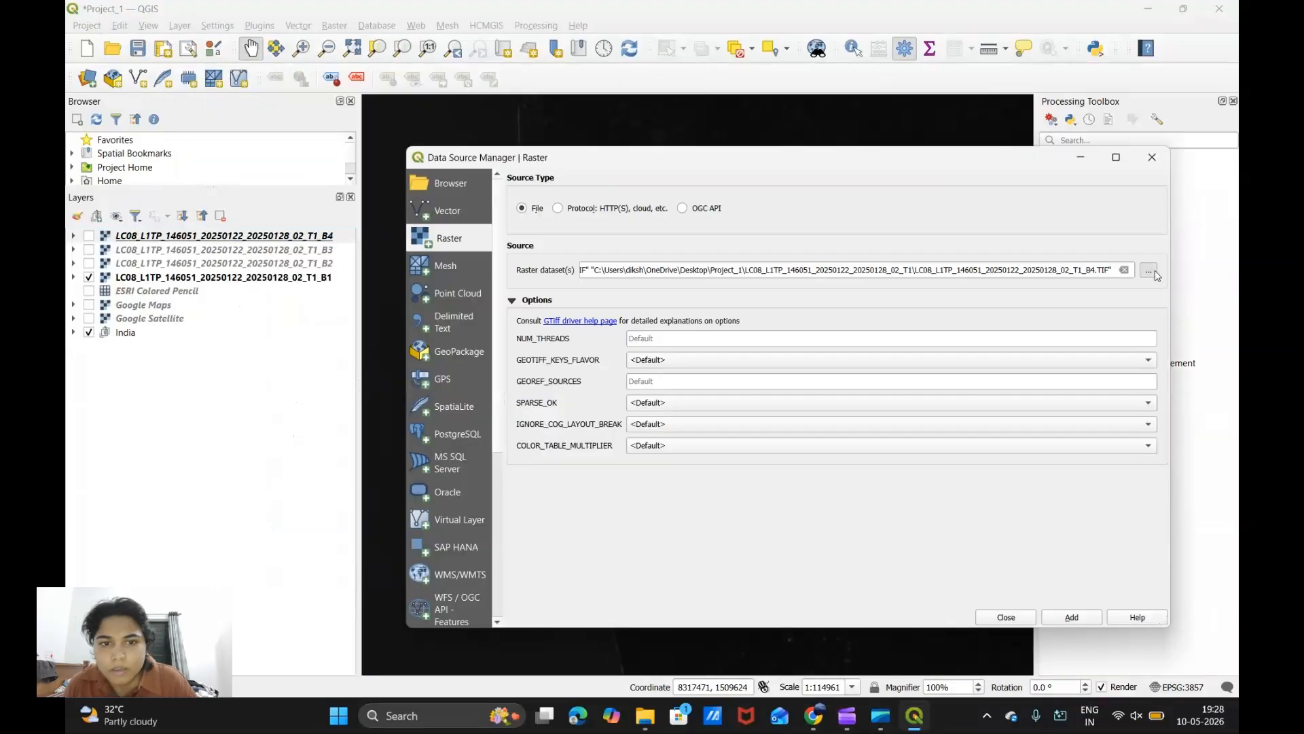
{"action": "left_click", "coordinate": [1155, 273]}
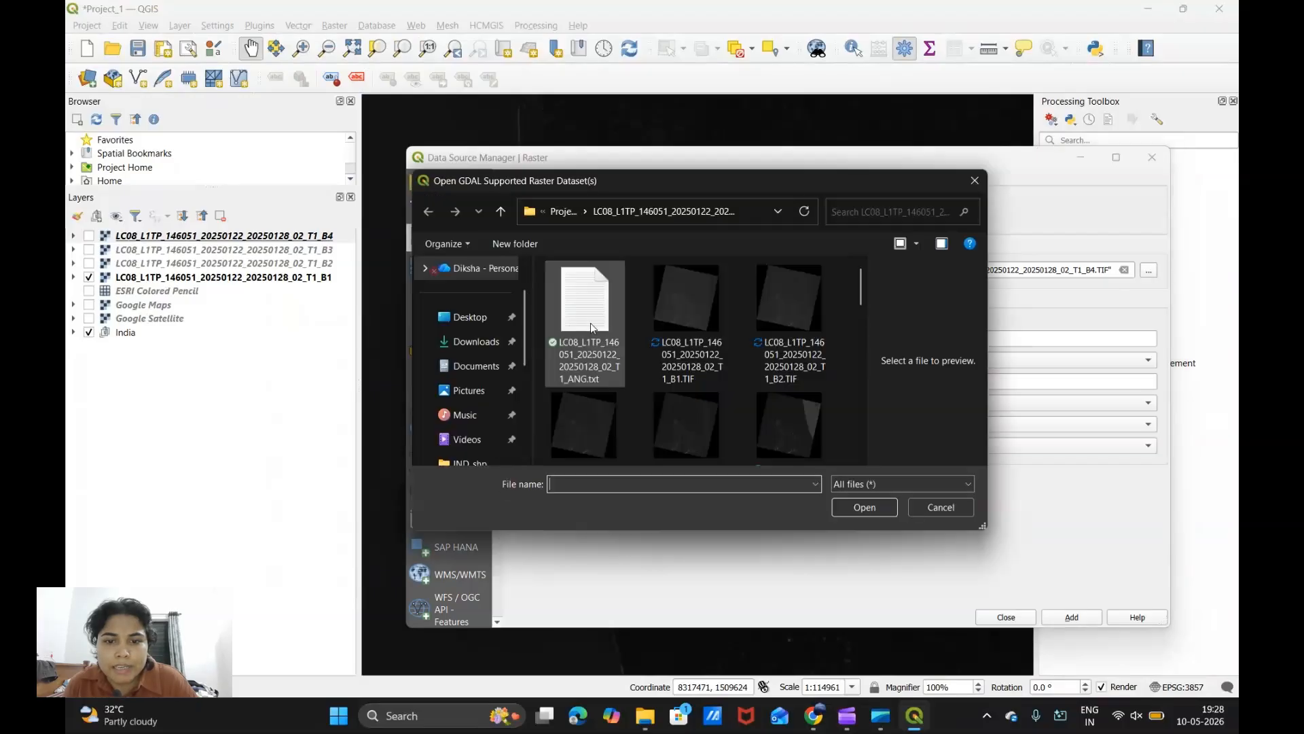
{"action": "left_click", "coordinate": [920, 248]}
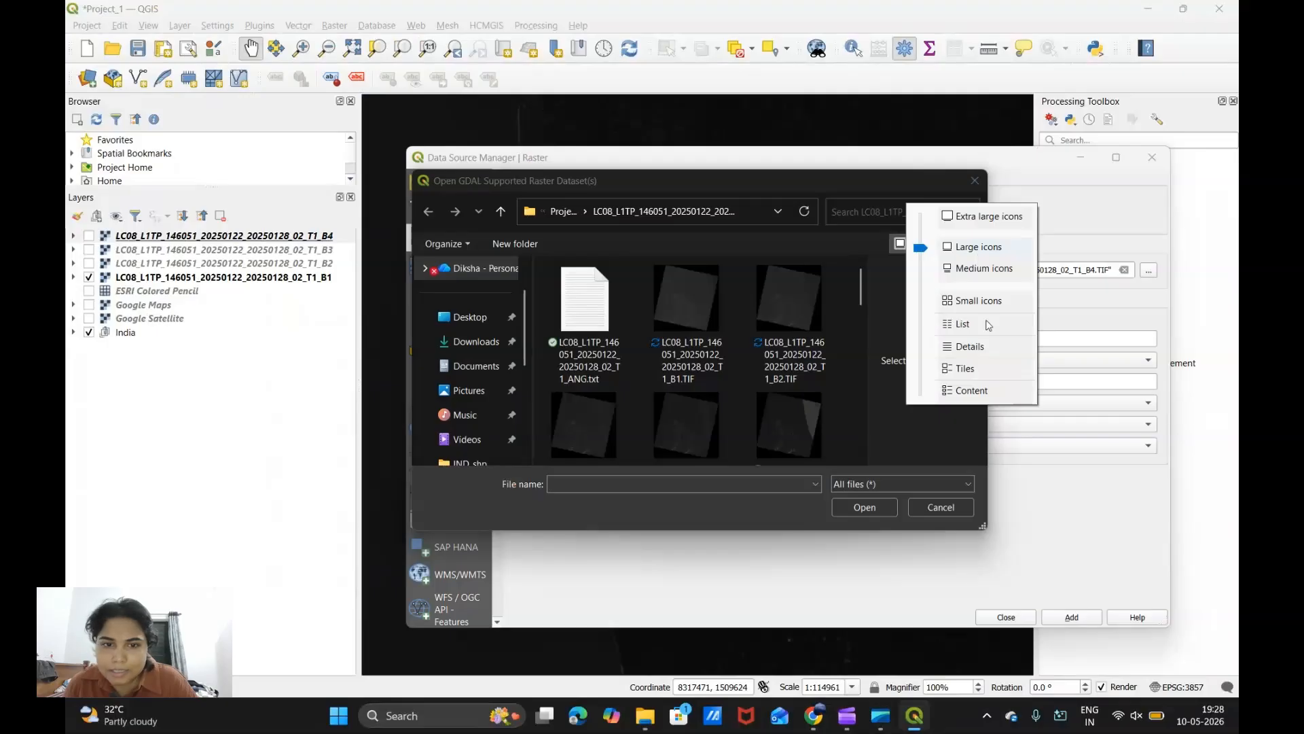
{"action": "left_click", "coordinate": [985, 348]}
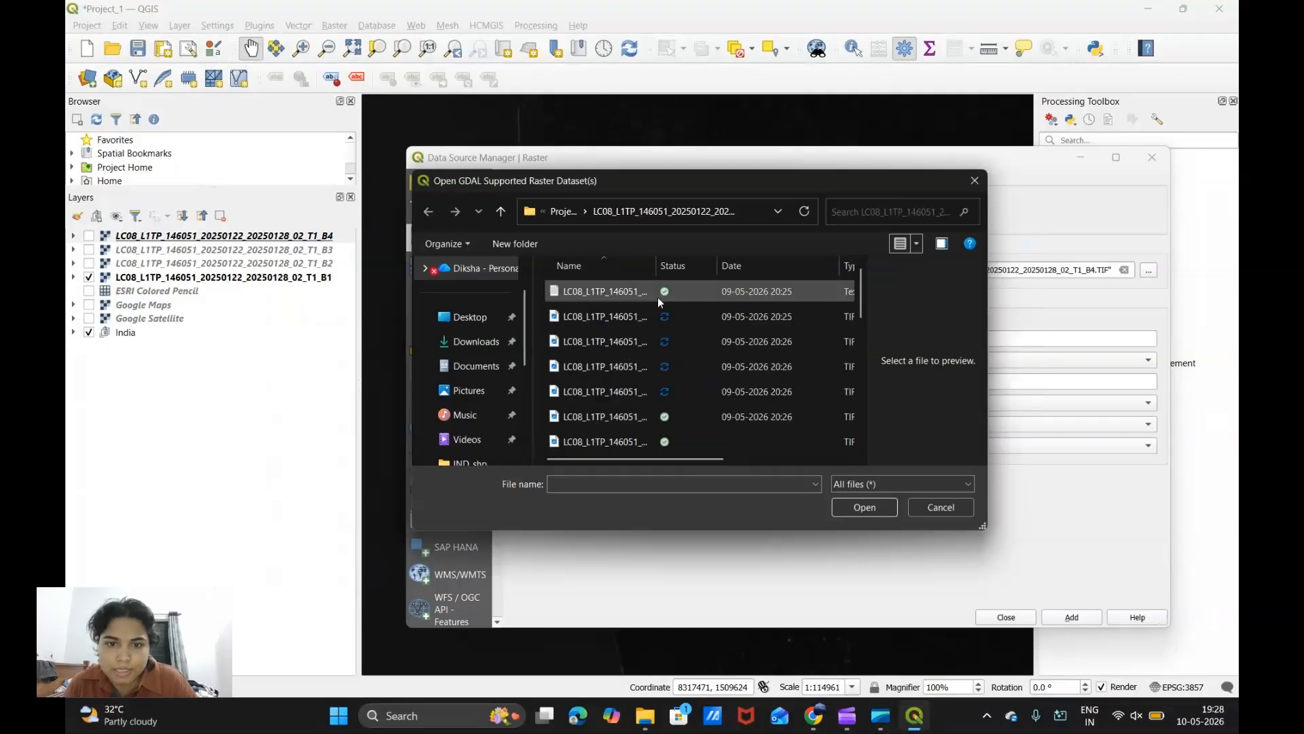
{"action": "left_click_drag", "start_coordinate": [758, 269], "coordinate": [825, 270]}
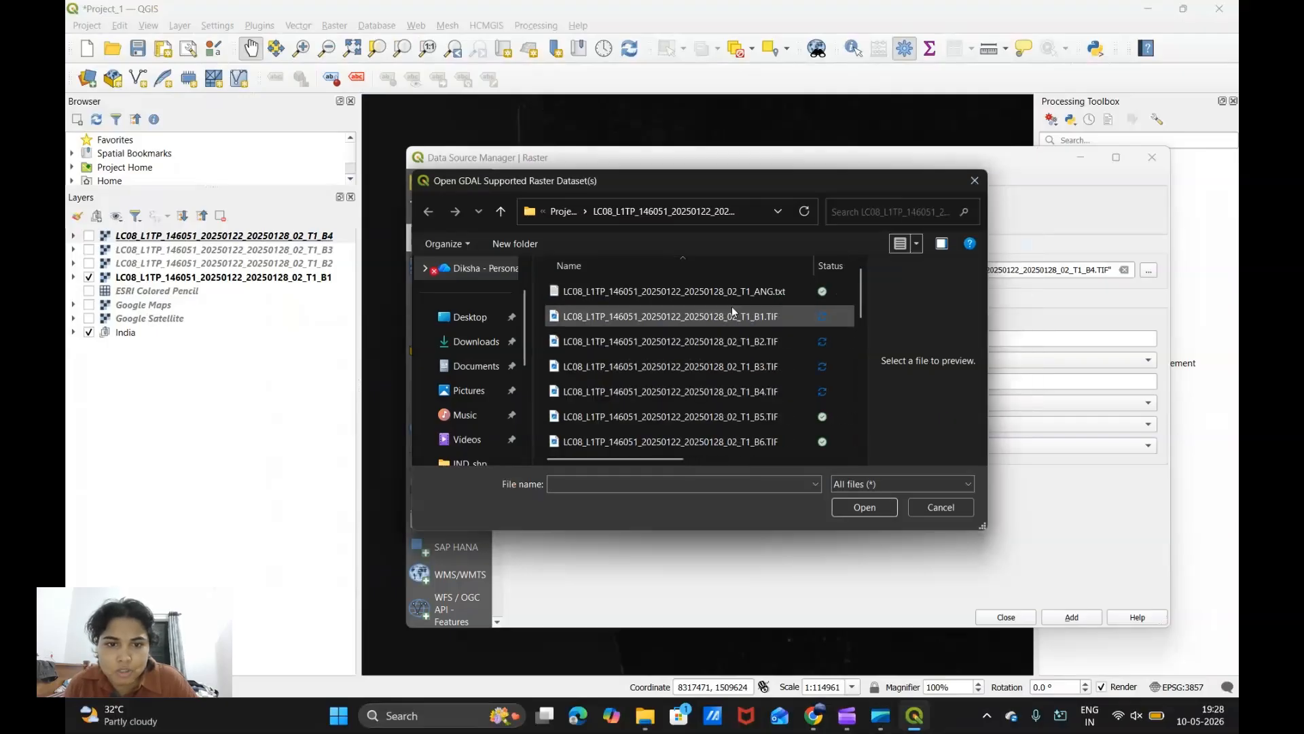
Step: Mark the B1 to B4 TIF files, clear the selection, and look through the remaining band files before leaving the raster dialogs
{"action": "left_click_drag", "start_coordinate": [541, 322], "coordinate": [619, 406]}
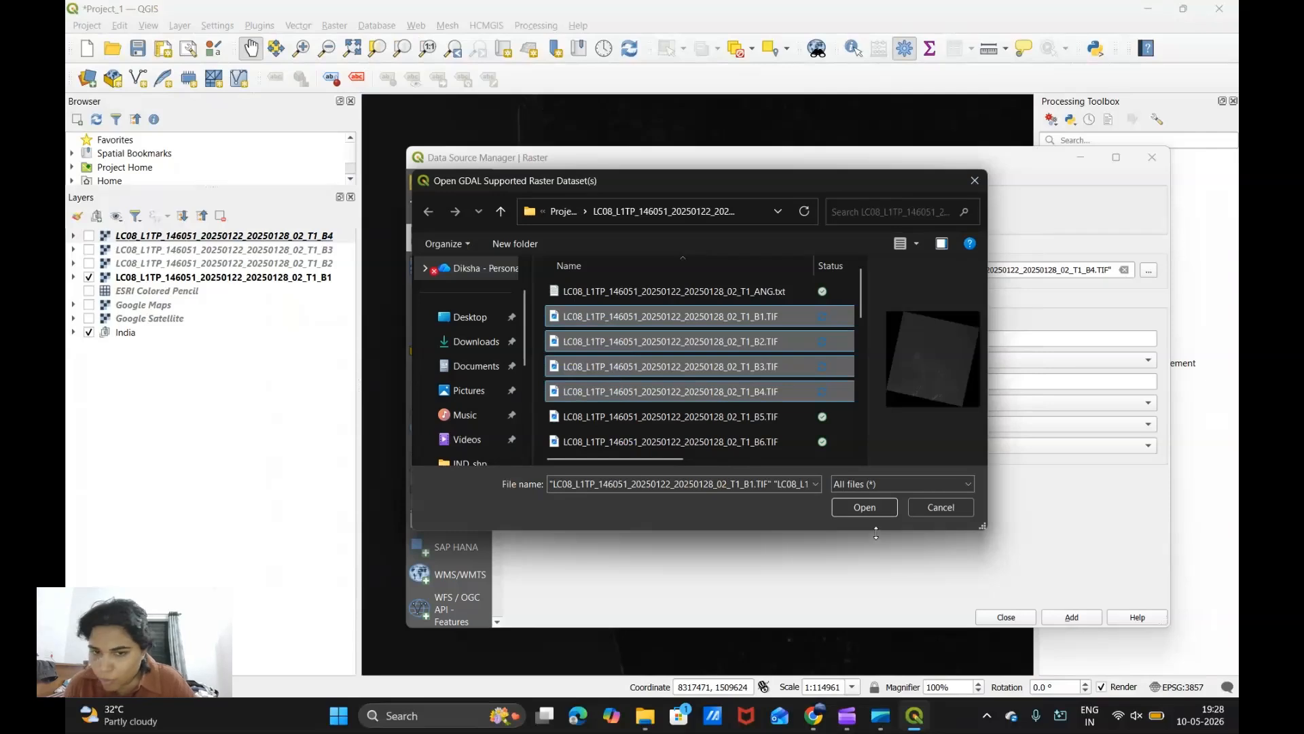
{"action": "left_click", "coordinate": [541, 300]}
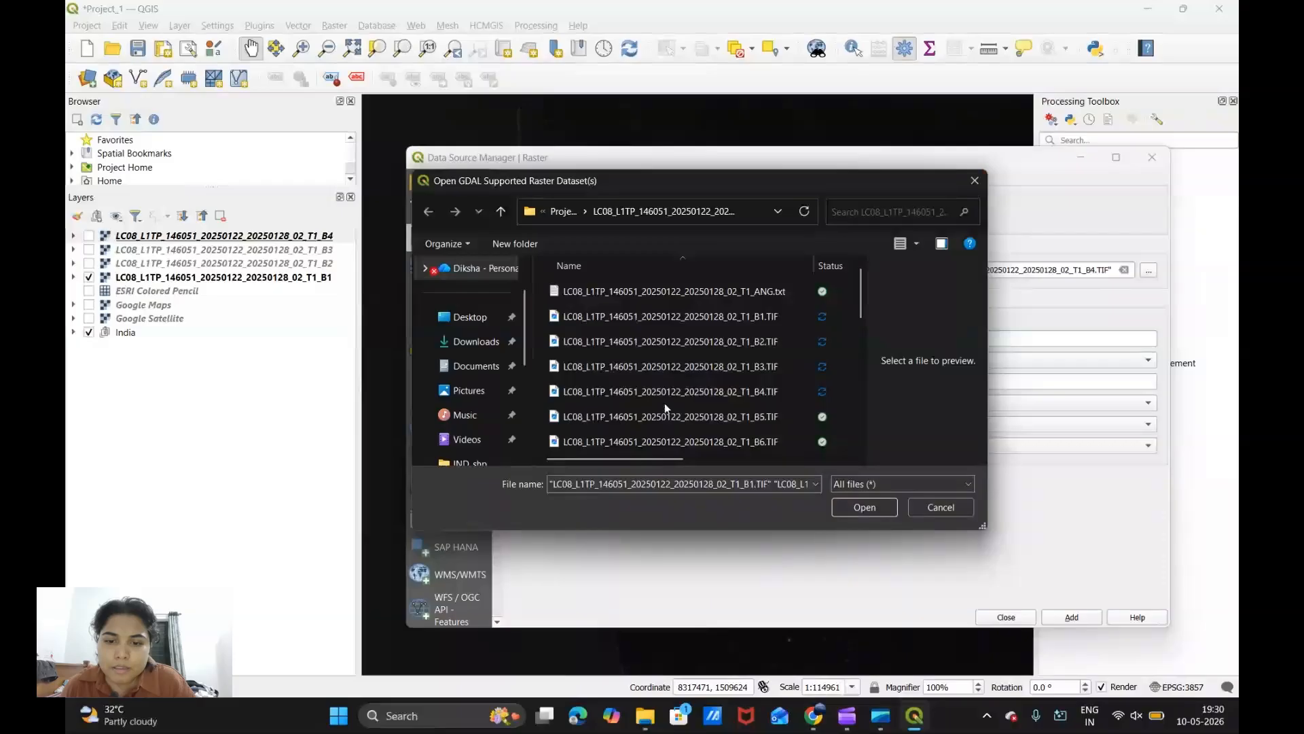
{"action": "scroll", "coordinate": [669, 403], "scroll_direction": "down", "scroll_amount": 2}
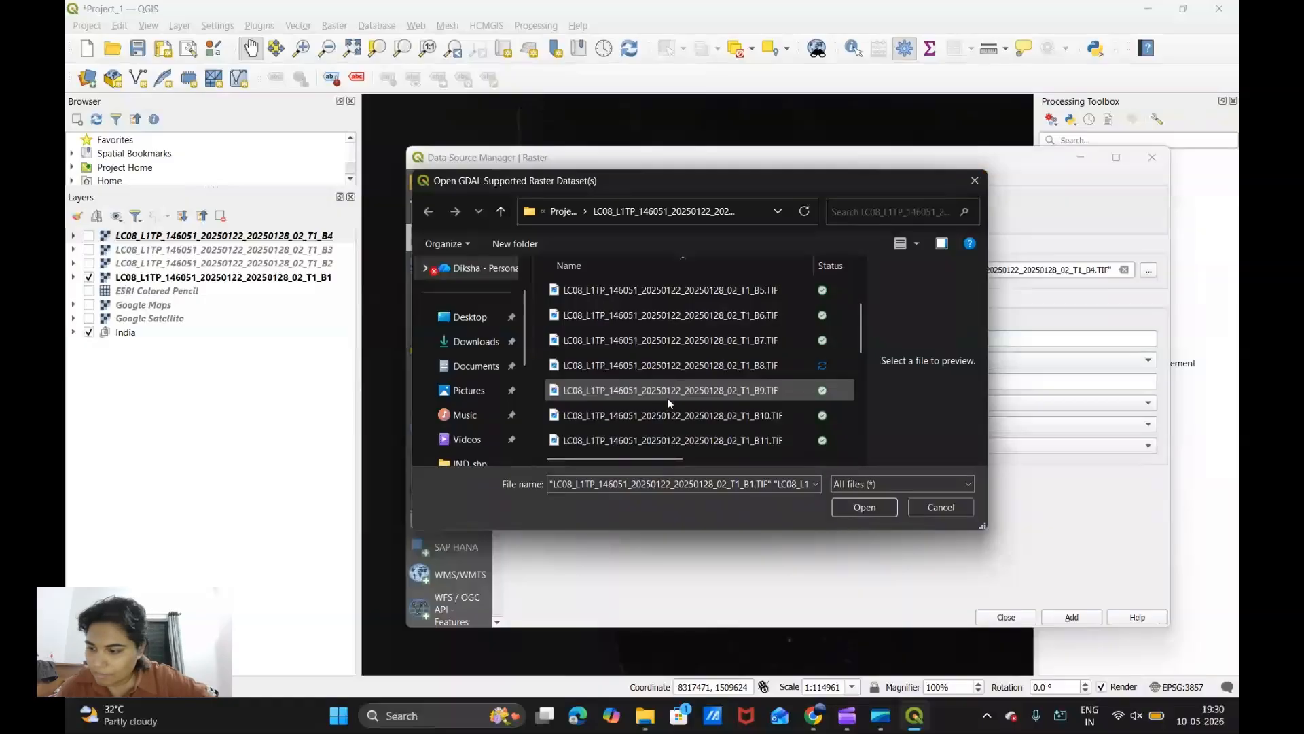
{"action": "scroll", "coordinate": [668, 404], "scroll_direction": "down", "scroll_amount": 2}
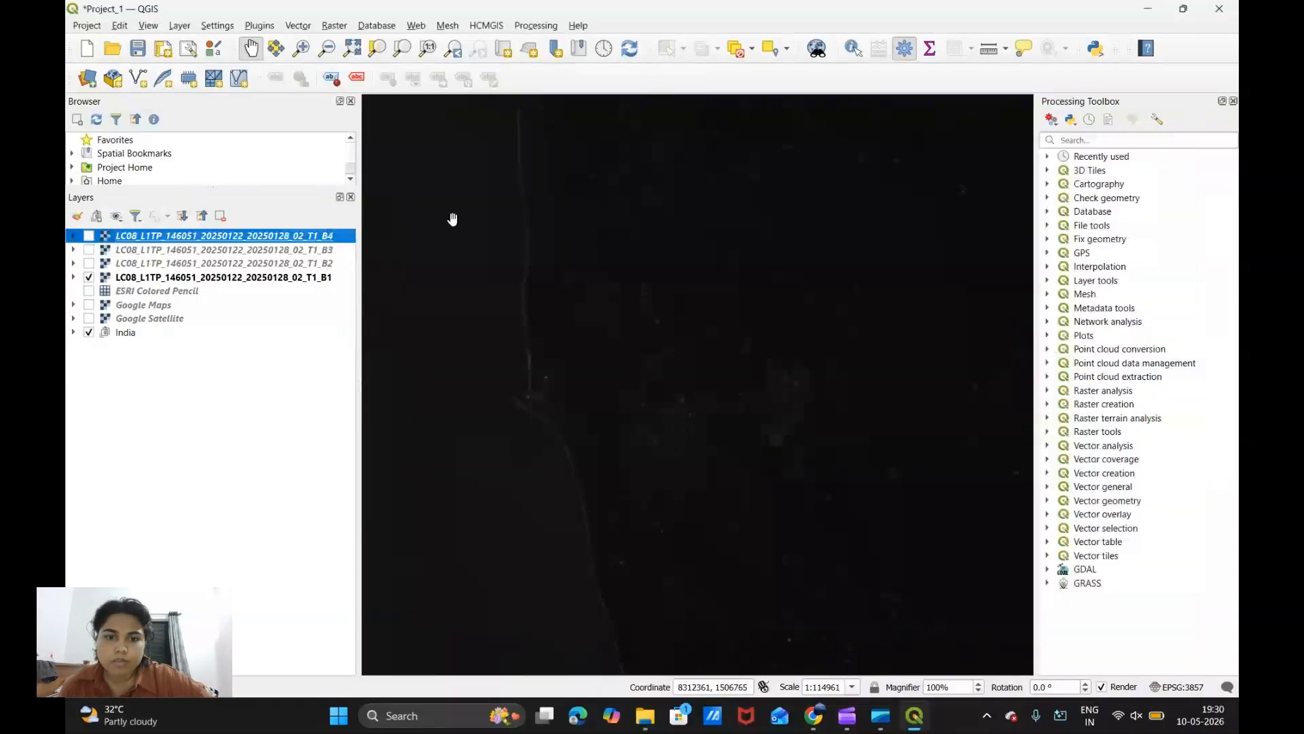
Step: Examine the full footprint of the B1 raster against the coastal states on the map
{"action": "scroll", "coordinate": [626, 364], "scroll_direction": "down", "scroll_amount": 1}
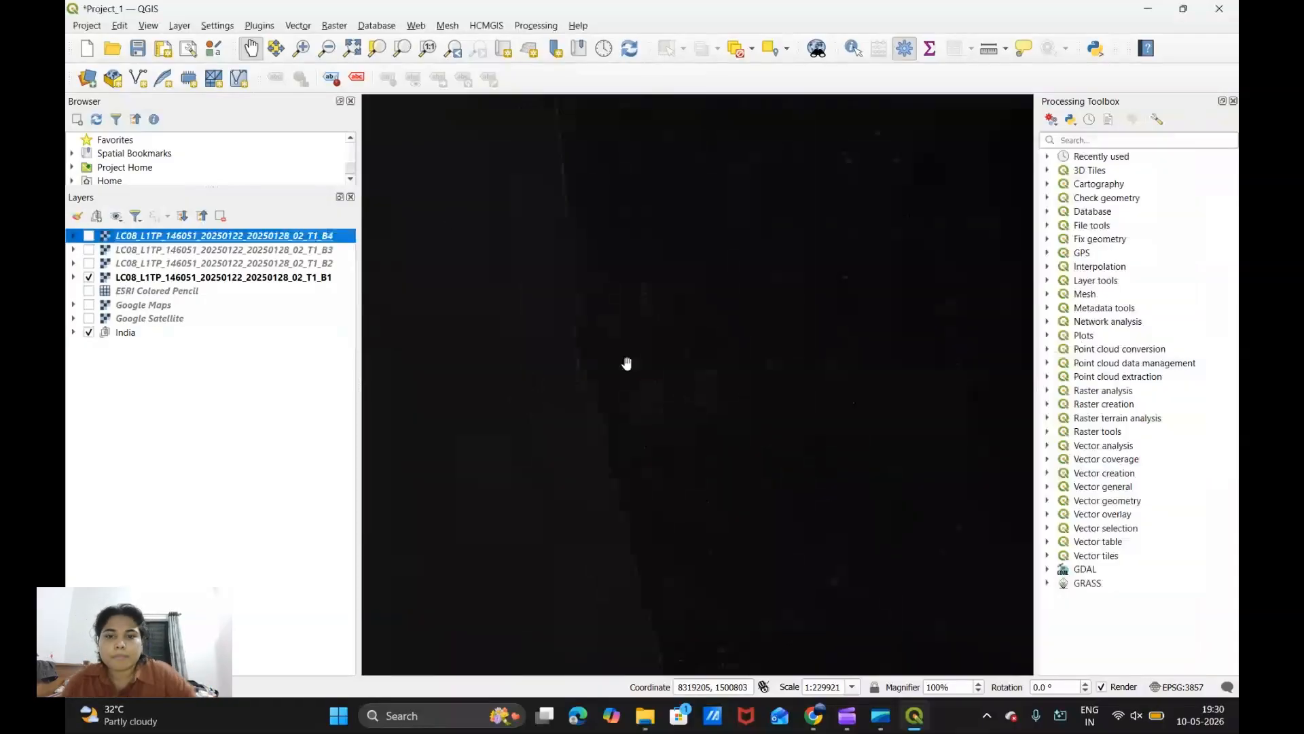
{"action": "scroll", "coordinate": [627, 364], "scroll_direction": "down", "scroll_amount": 1}
{"action": "scroll", "coordinate": [627, 363], "scroll_direction": "down", "scroll_amount": 1}
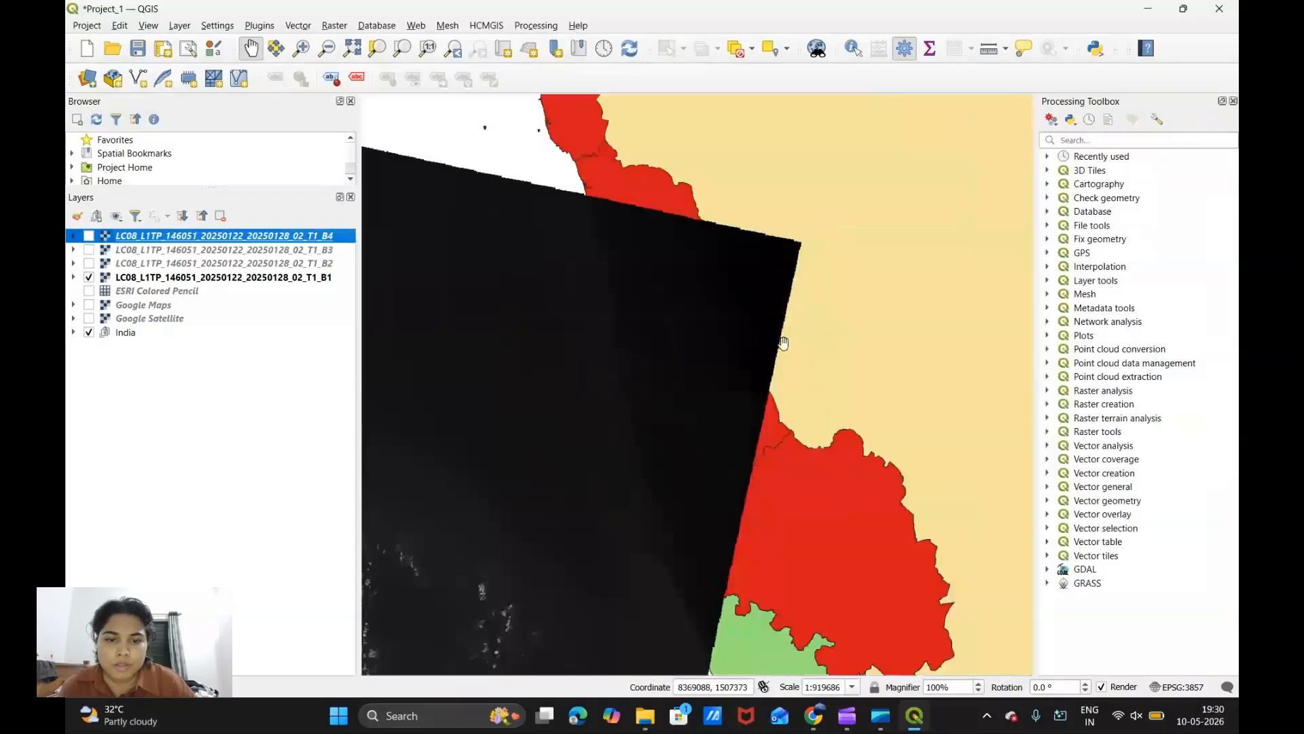
{"action": "scroll", "coordinate": [781, 345], "scroll_direction": "down", "scroll_amount": 1}
{"action": "scroll", "coordinate": [460, 490], "scroll_direction": "up", "scroll_amount": 1}
{"action": "scroll", "coordinate": [451, 501], "scroll_direction": "down", "scroll_amount": 1}
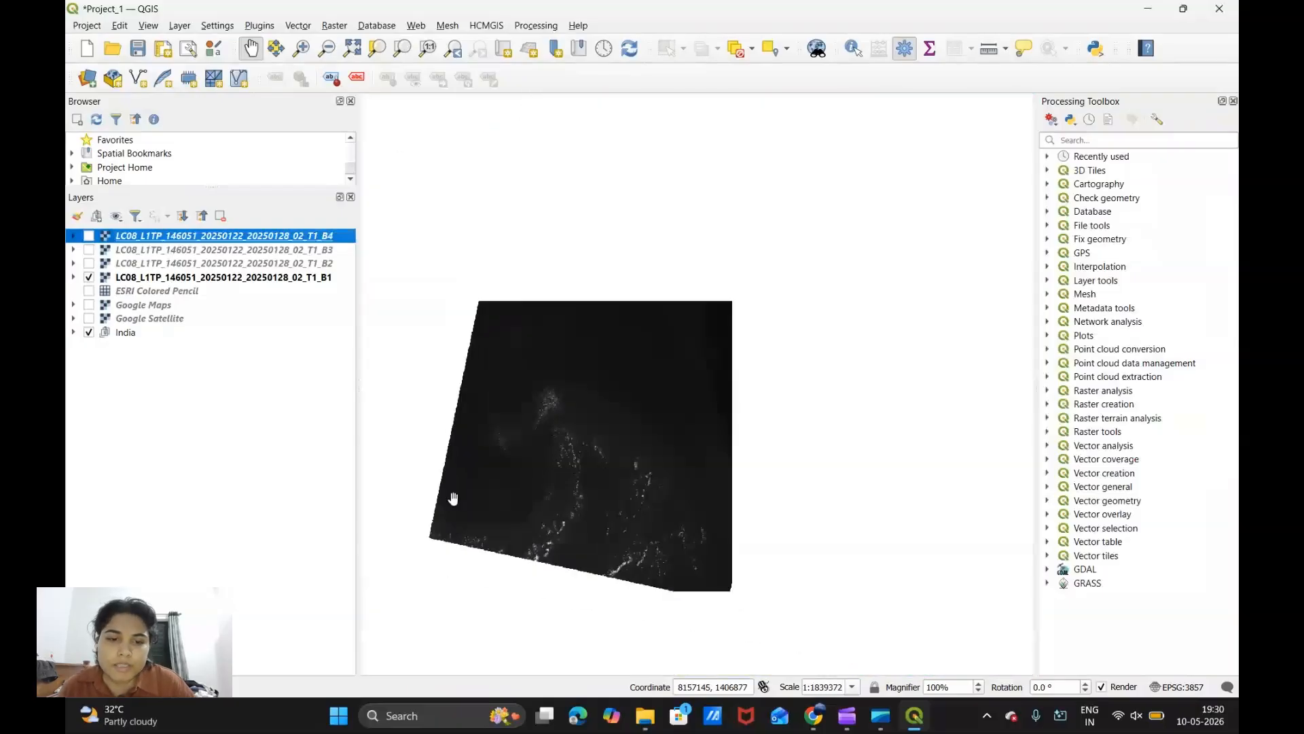
{"action": "scroll", "coordinate": [486, 537], "scroll_direction": "up", "scroll_amount": 1}
{"action": "scroll", "coordinate": [499, 530], "scroll_direction": "down", "scroll_amount": 1}
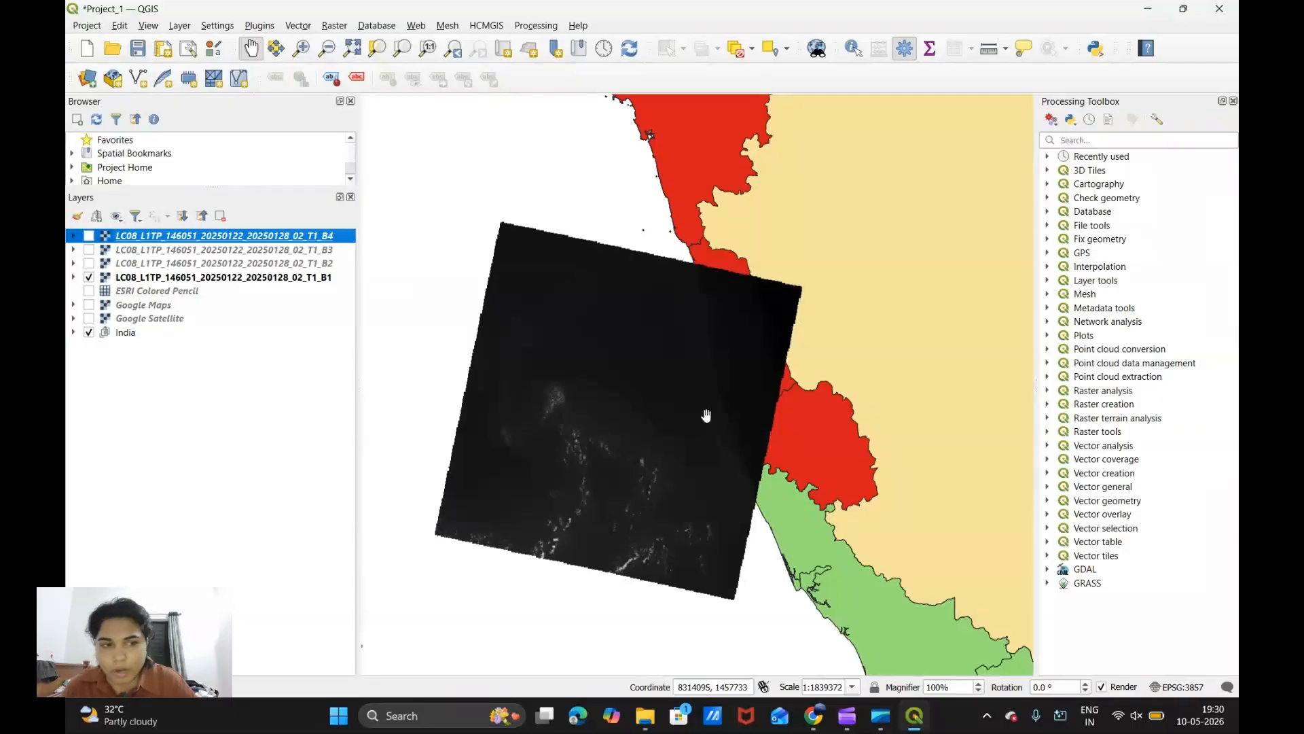
Step: Make the B4, B3 and B2 band layers visible again
{"action": "left_click", "coordinate": [89, 235]}
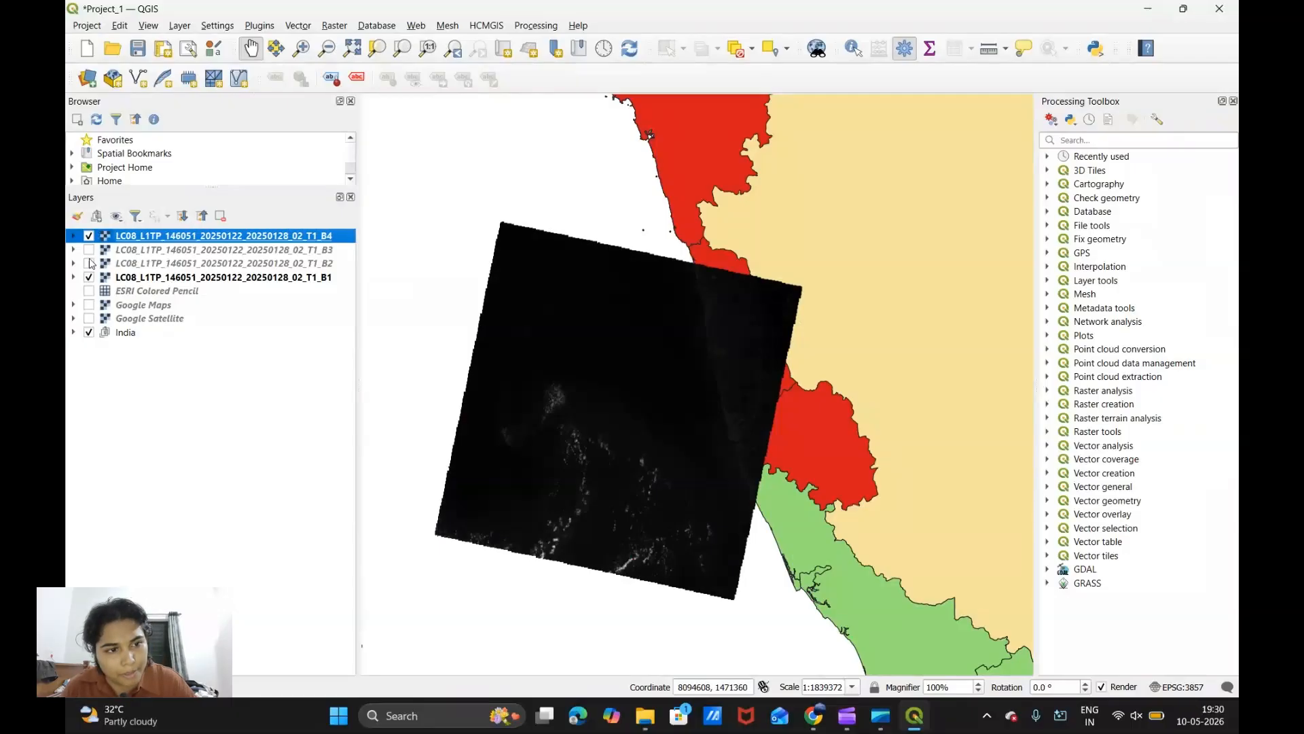
{"action": "left_click", "coordinate": [89, 250]}
{"action": "left_click", "coordinate": [88, 263]}
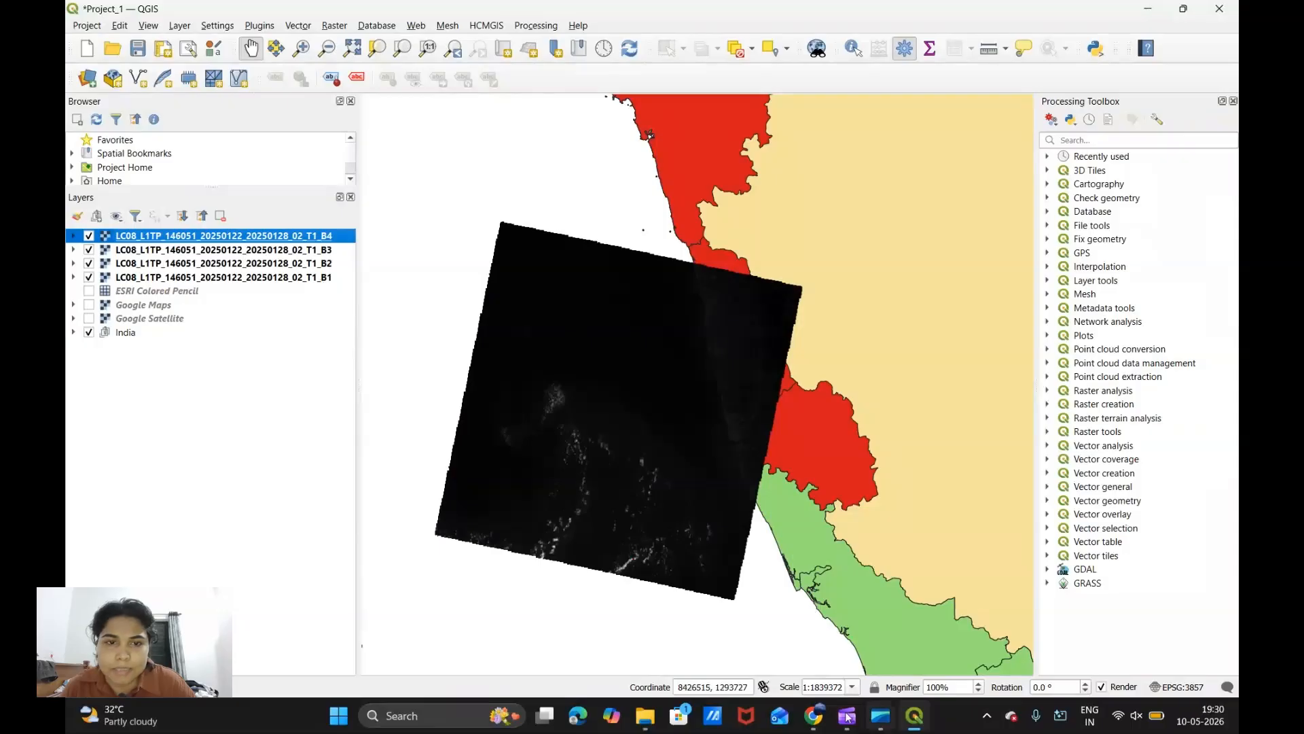
Step: Switch to Chrome and search the web for "landsat 8 bands" in a new tab
{"action": "left_click", "coordinate": [816, 719]}
{"action": "left_click", "coordinate": [778, 669]}
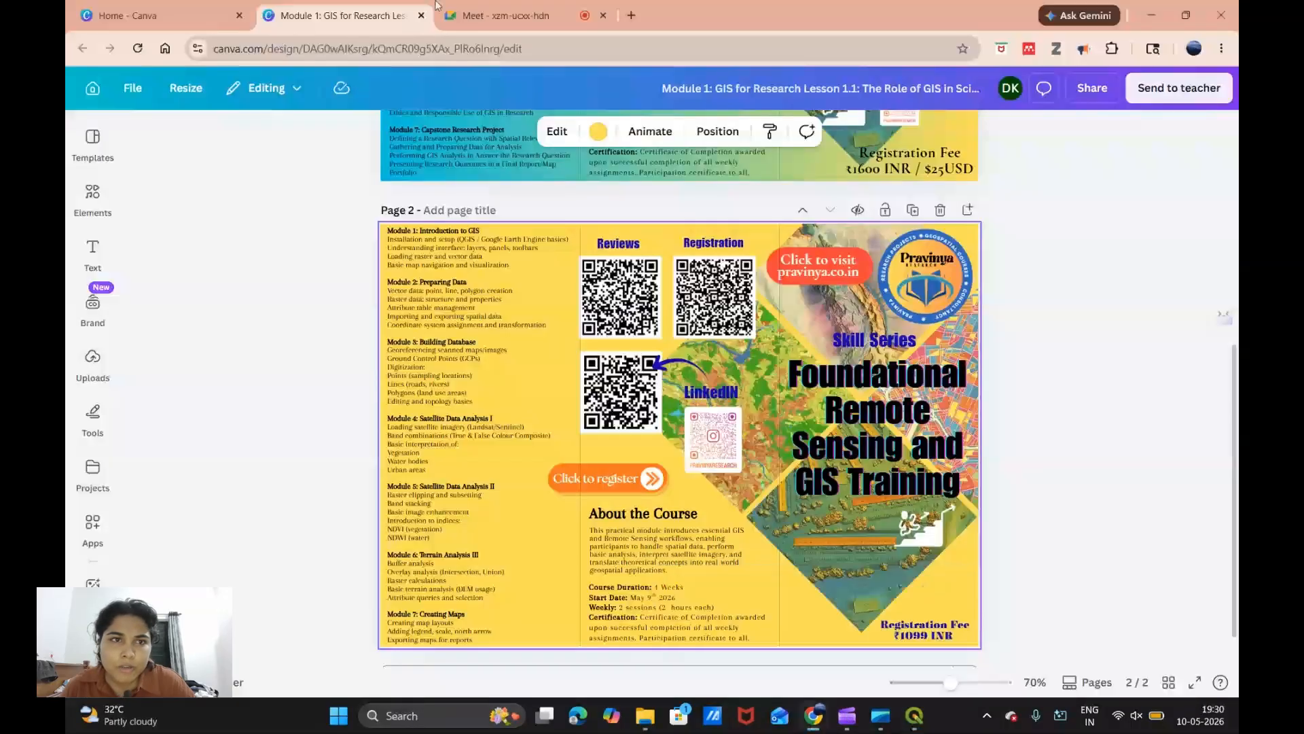
{"action": "left_click", "coordinate": [631, 16]}
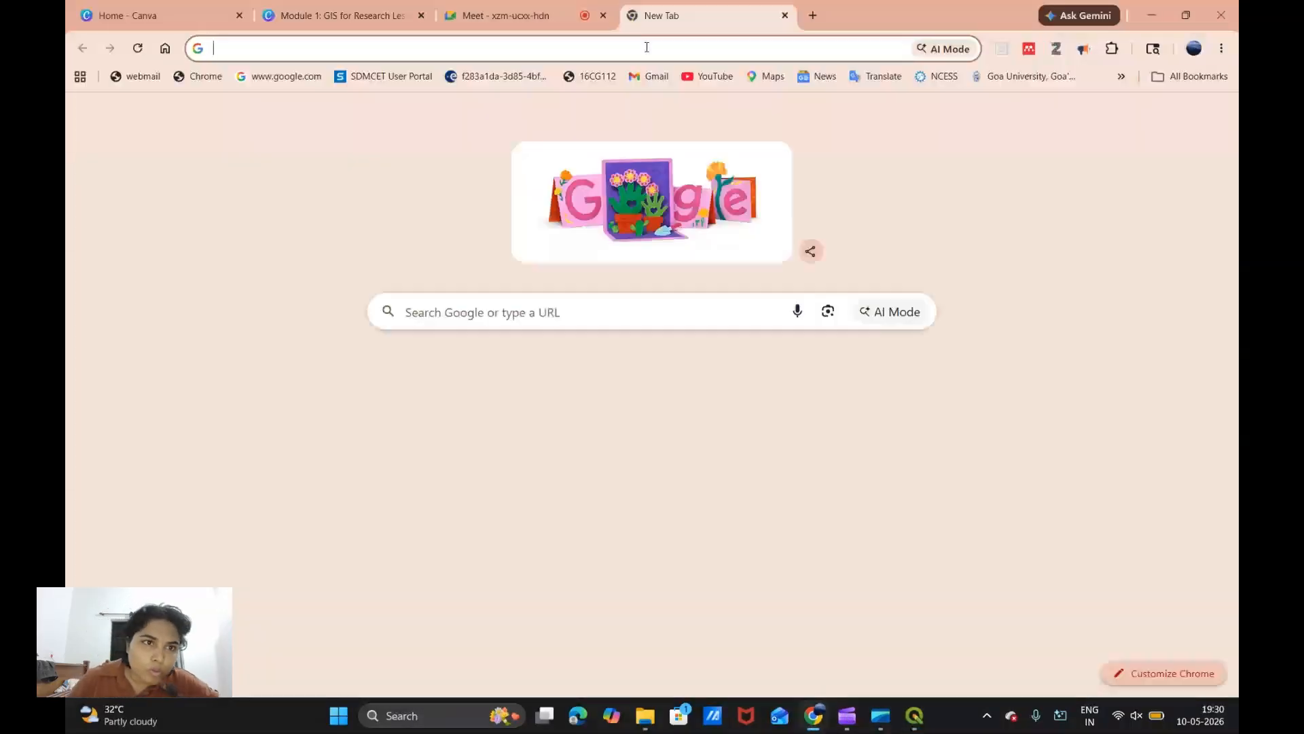
{"action": "left_click", "coordinate": [647, 47]}
{"action": "type", "text": "lands"}
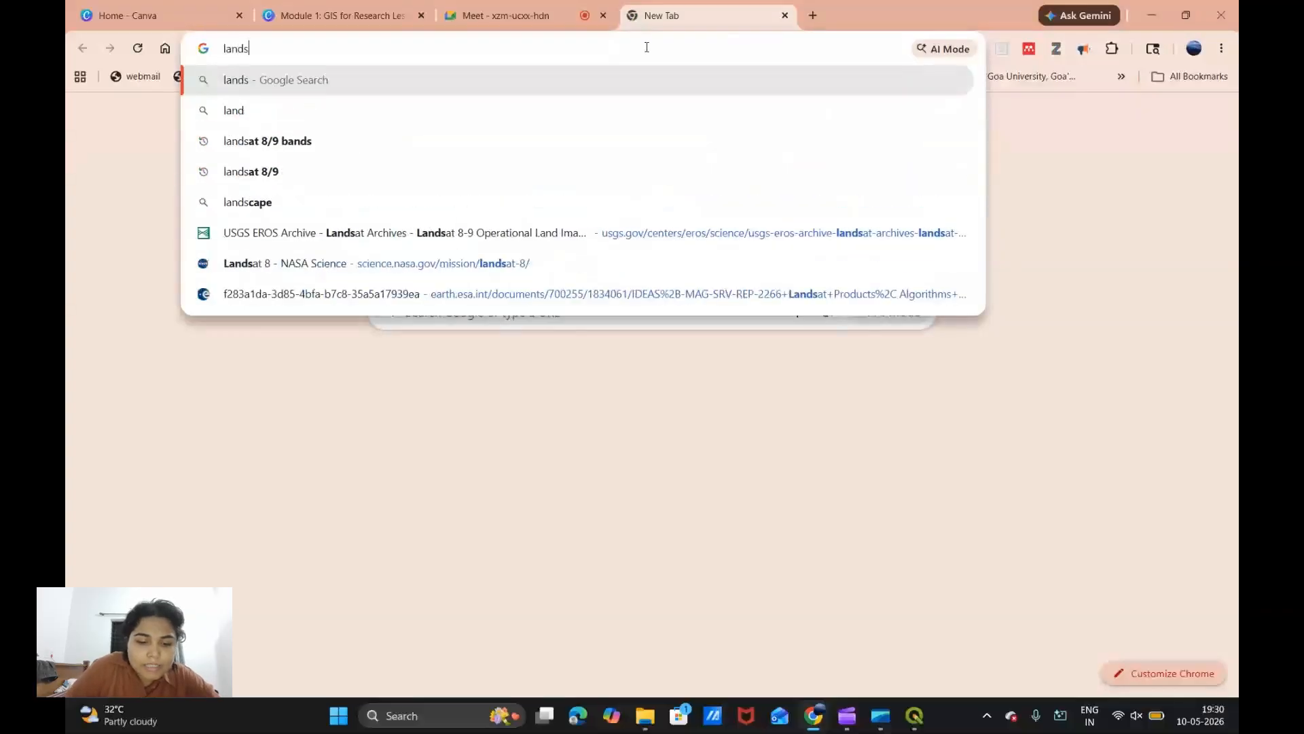
{"action": "type", "text": "at 8 "}
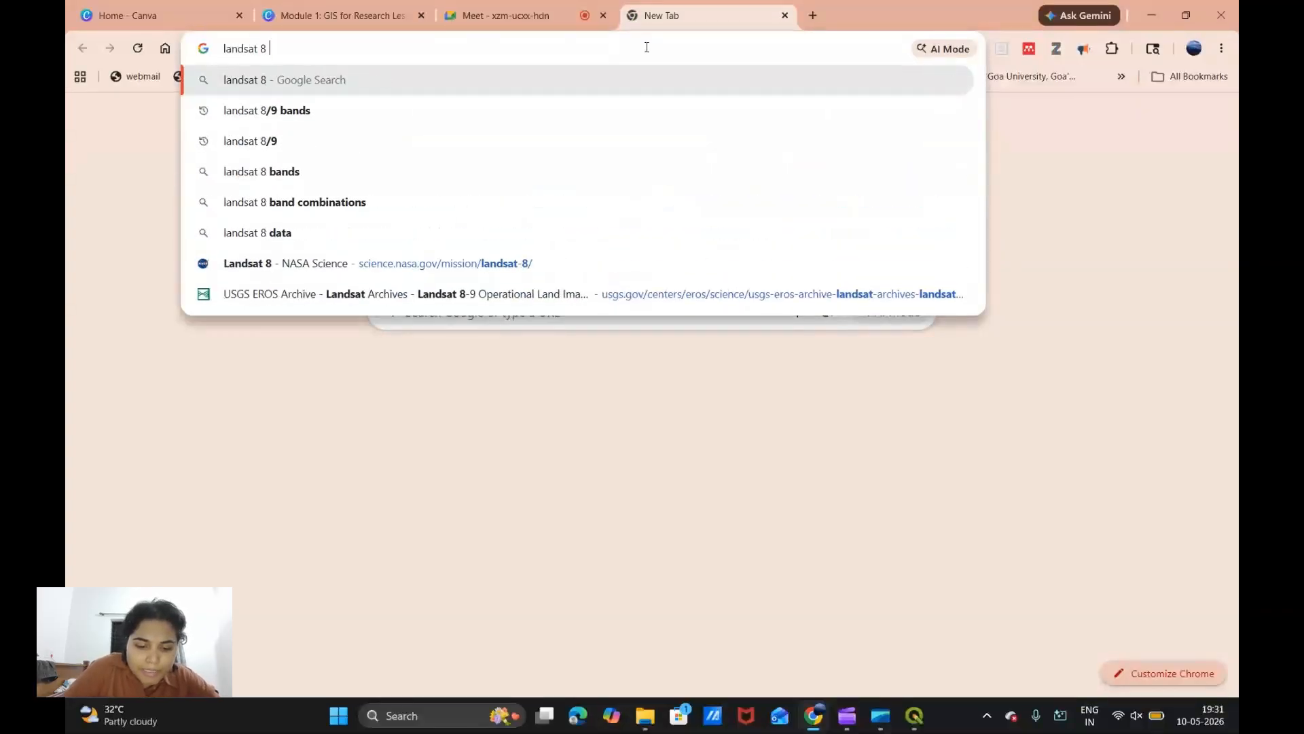
{"action": "type", "text": "bands"}
{"action": "key", "text": "Return"}
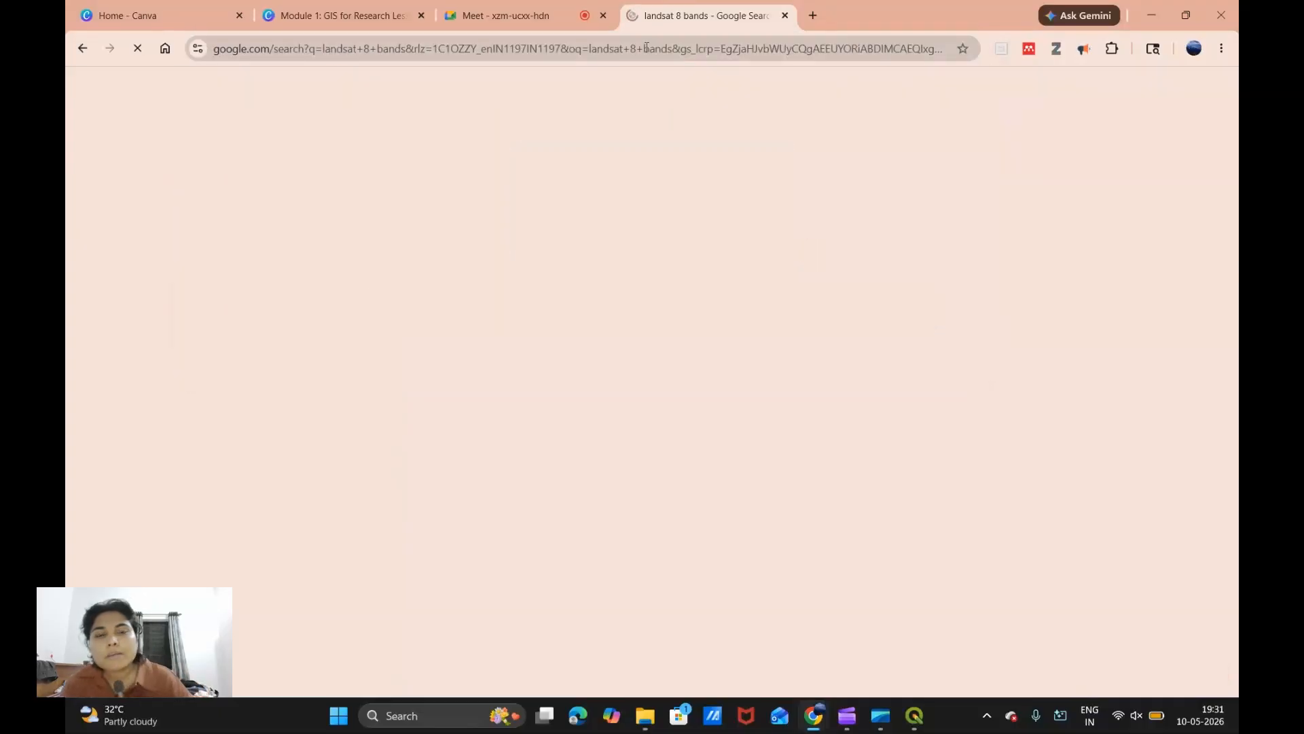
Step: Open the USGS Landsat 8 page from the search results and find its list of Operational Land Imager bands
{"action": "scroll", "coordinate": [475, 421], "scroll_direction": "down", "scroll_amount": 1}
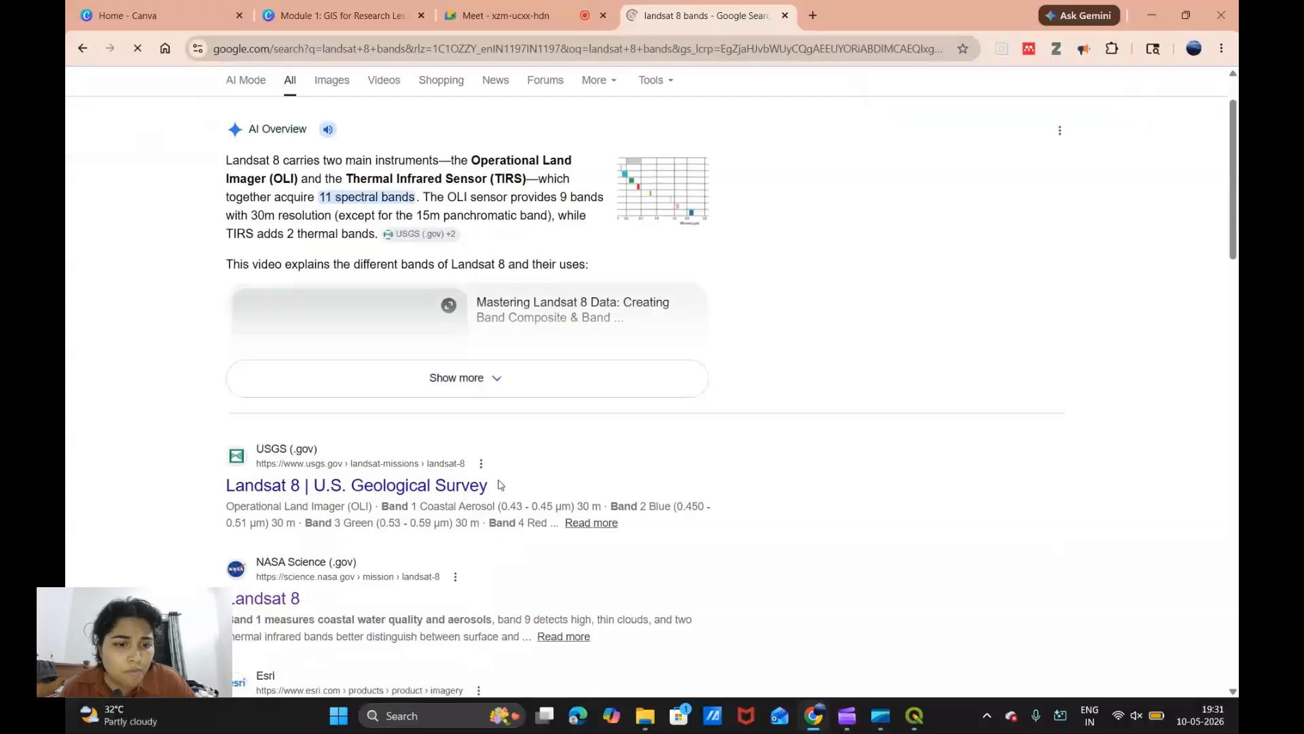
{"action": "scroll", "coordinate": [501, 484], "scroll_direction": "down", "scroll_amount": 2}
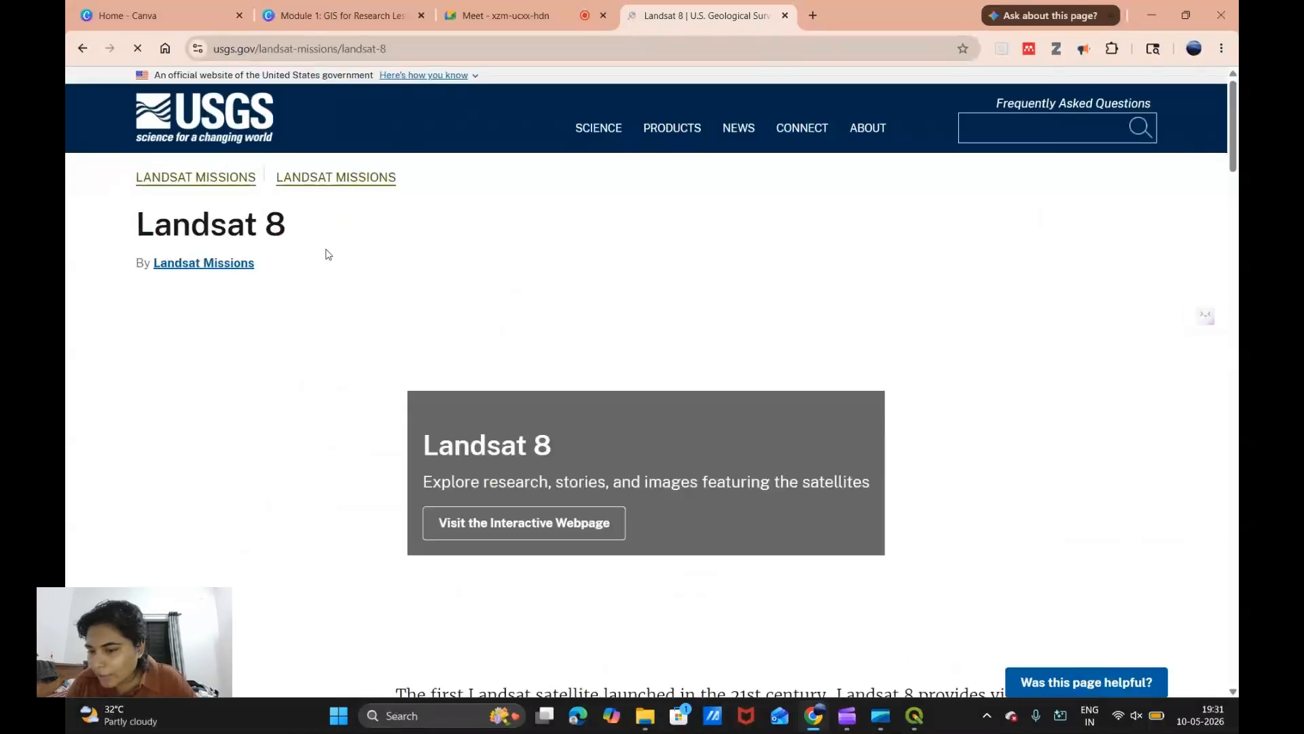
{"action": "scroll", "coordinate": [472, 513], "scroll_direction": "down", "scroll_amount": 9}
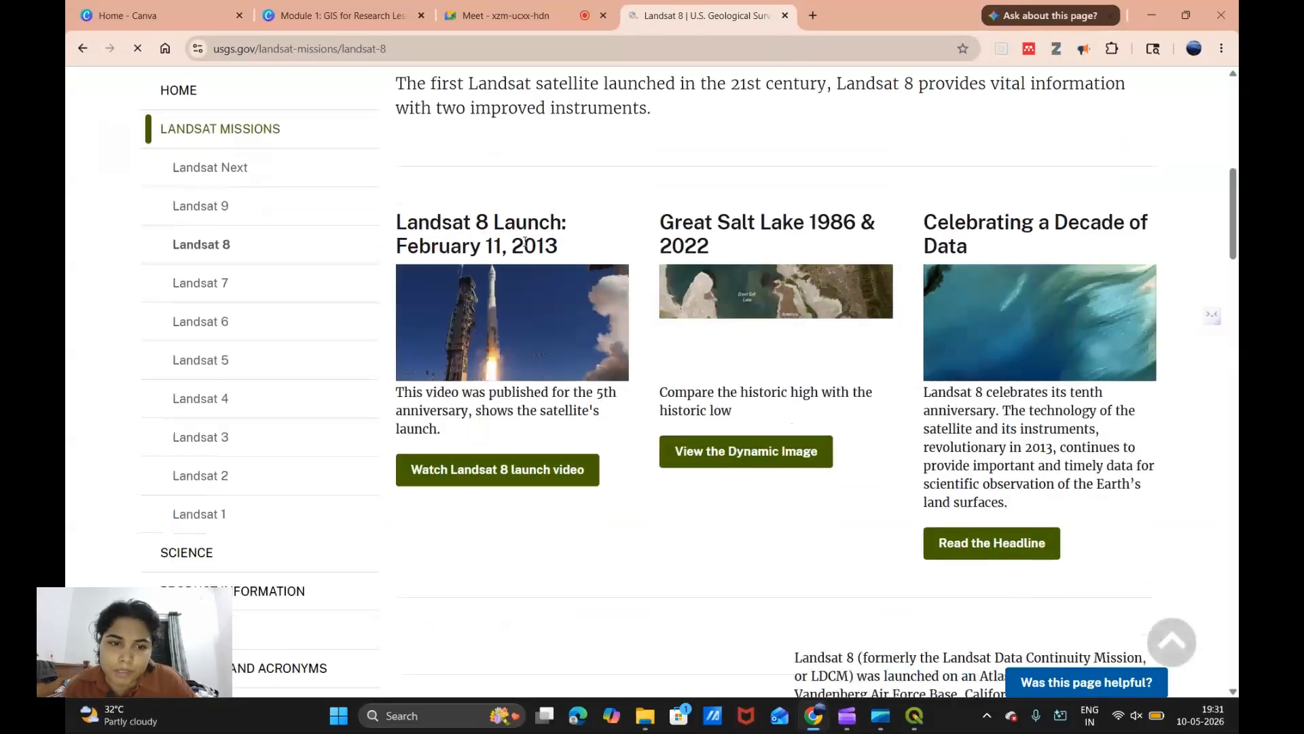
{"action": "scroll", "coordinate": [528, 461], "scroll_direction": "down", "scroll_amount": 15}
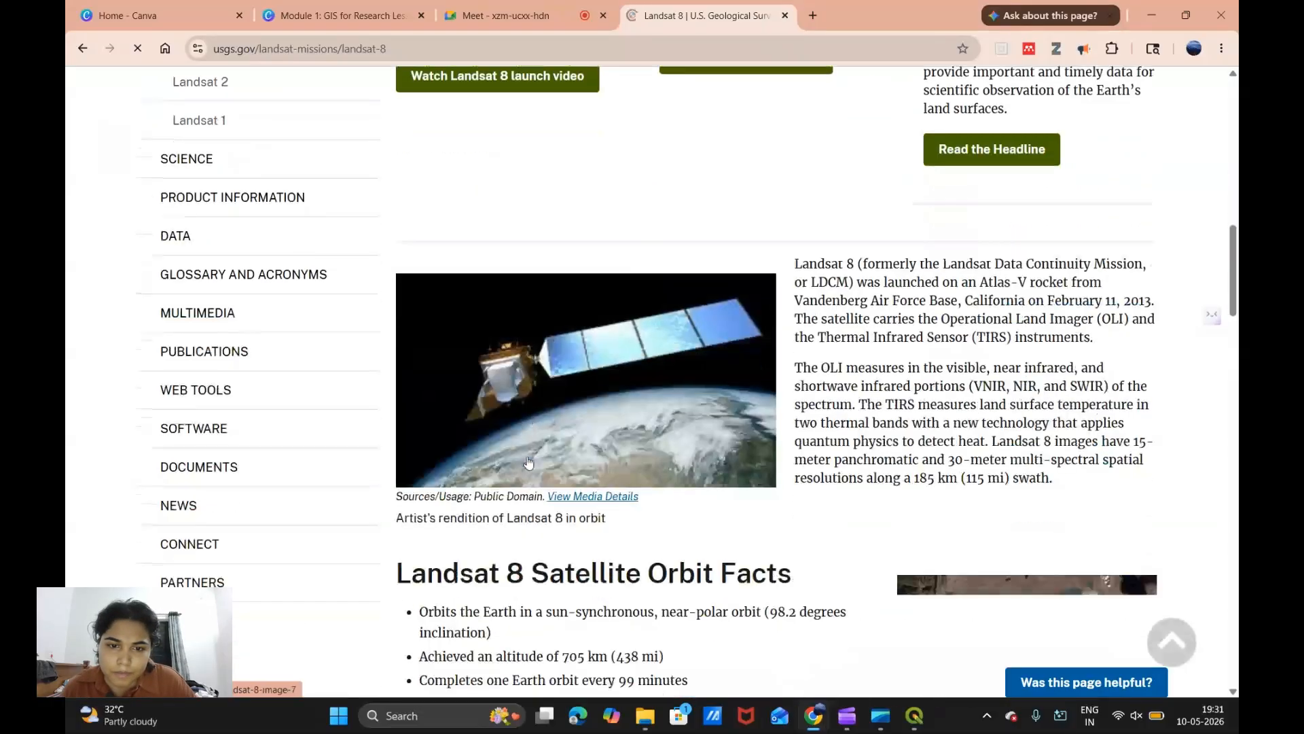
{"action": "scroll", "coordinate": [528, 461], "scroll_direction": "down", "scroll_amount": 4}
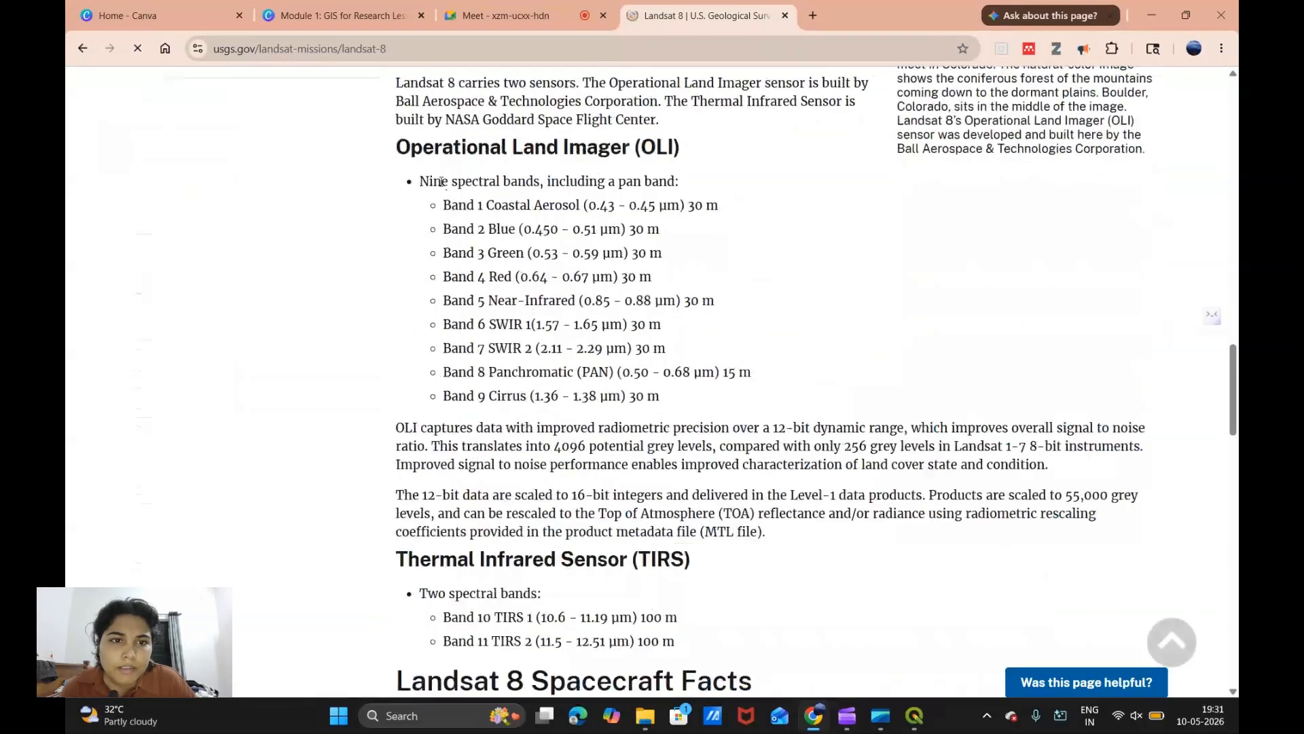
Step: Highlight the Operational Land Imager (OLI) heading, its spectral band list and the Thermal Infrared Sensor (TIRS) heading while reading
{"action": "left_click_drag", "start_coordinate": [396, 157], "coordinate": [683, 168]}
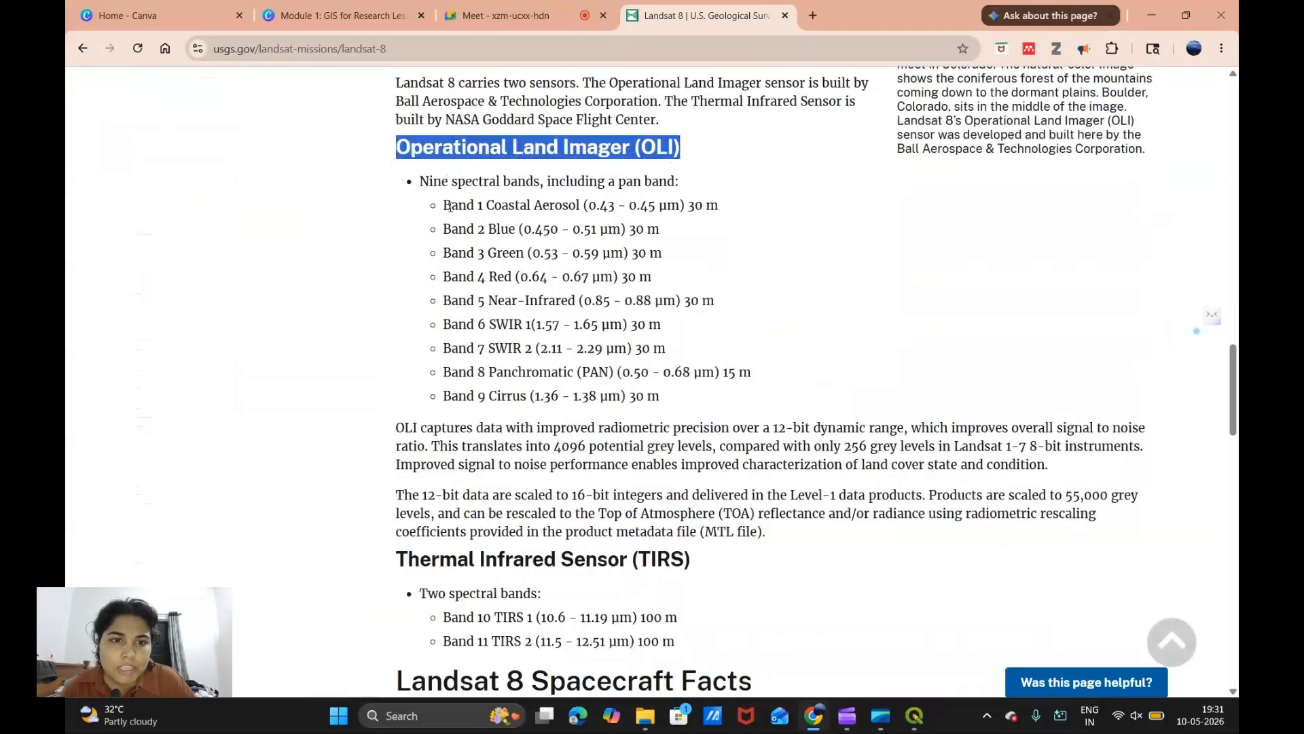
{"action": "left_click_drag", "start_coordinate": [444, 204], "coordinate": [497, 397]}
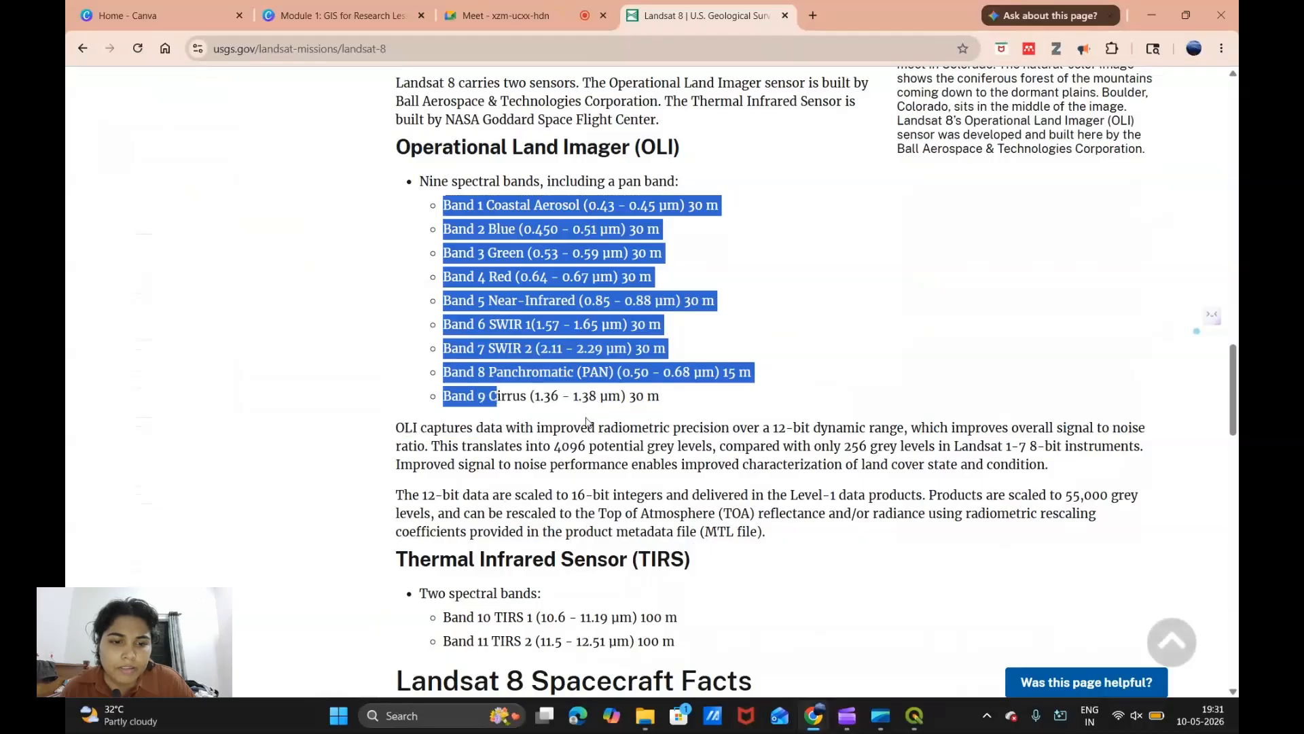
{"action": "scroll", "coordinate": [496, 397], "scroll_direction": "down", "scroll_amount": 1}
{"action": "left_click_drag", "start_coordinate": [394, 484], "coordinate": [650, 484]}
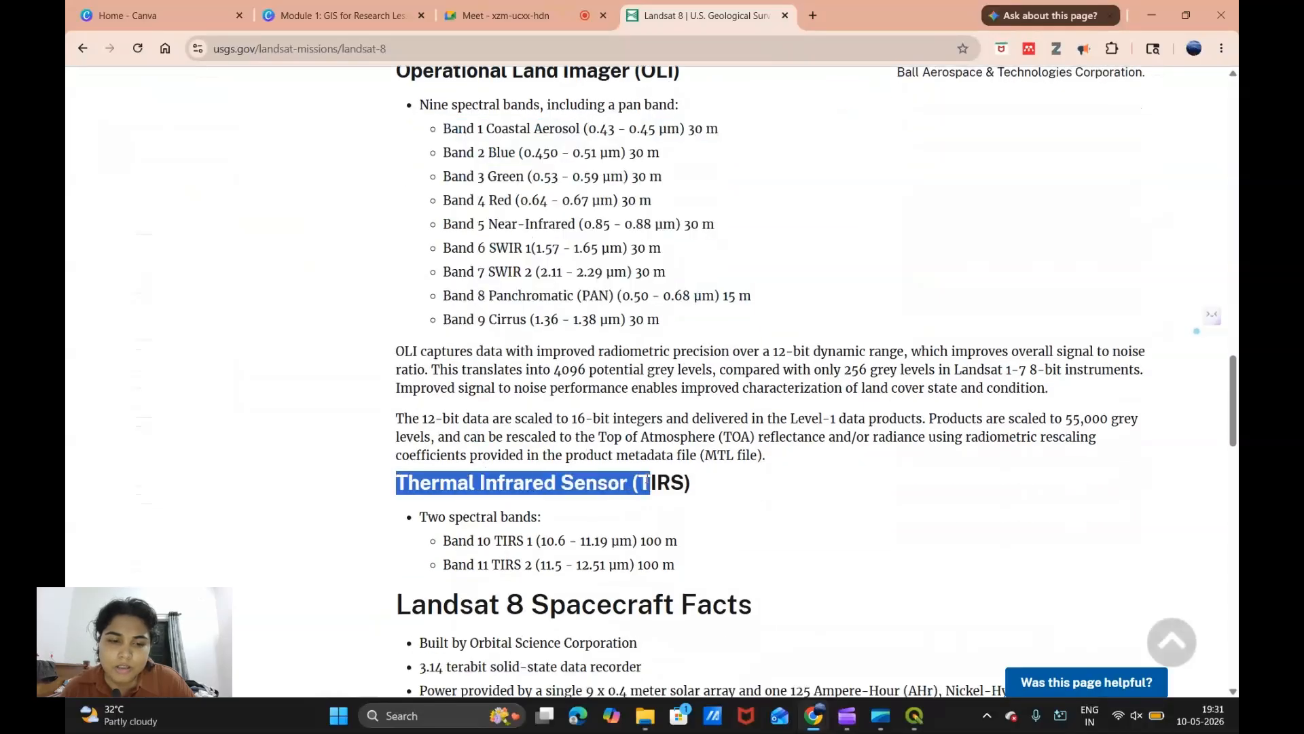
Step: Highlight the two TIRS bands, OLI Bands 1 to 4, and the Band 1 Coastal Aerosol entry while reading the list
{"action": "left_click_drag", "start_coordinate": [443, 538], "coordinate": [504, 564]}
{"action": "left_click", "coordinate": [688, 175]}
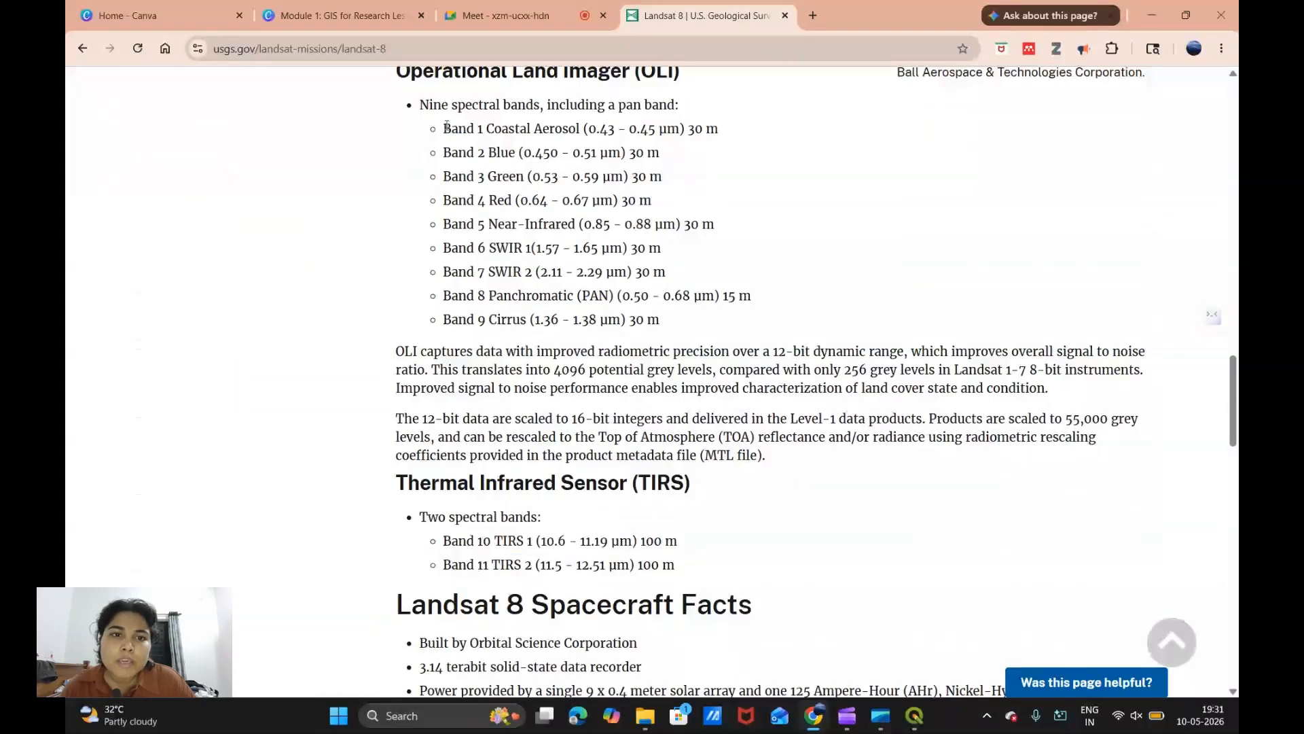
{"action": "left_click_drag", "start_coordinate": [443, 126], "coordinate": [652, 201]}
{"action": "left_click", "coordinate": [442, 145]}
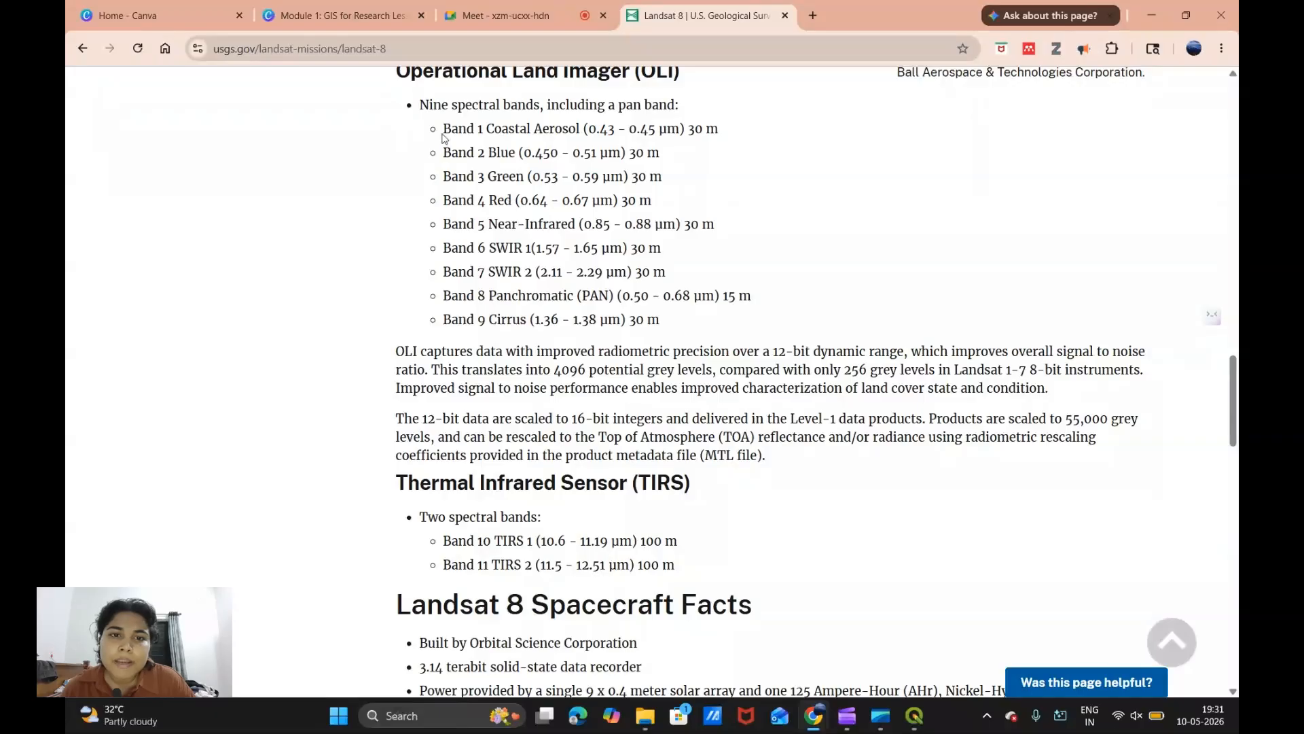
{"action": "left_click_drag", "start_coordinate": [442, 129], "coordinate": [590, 129]}
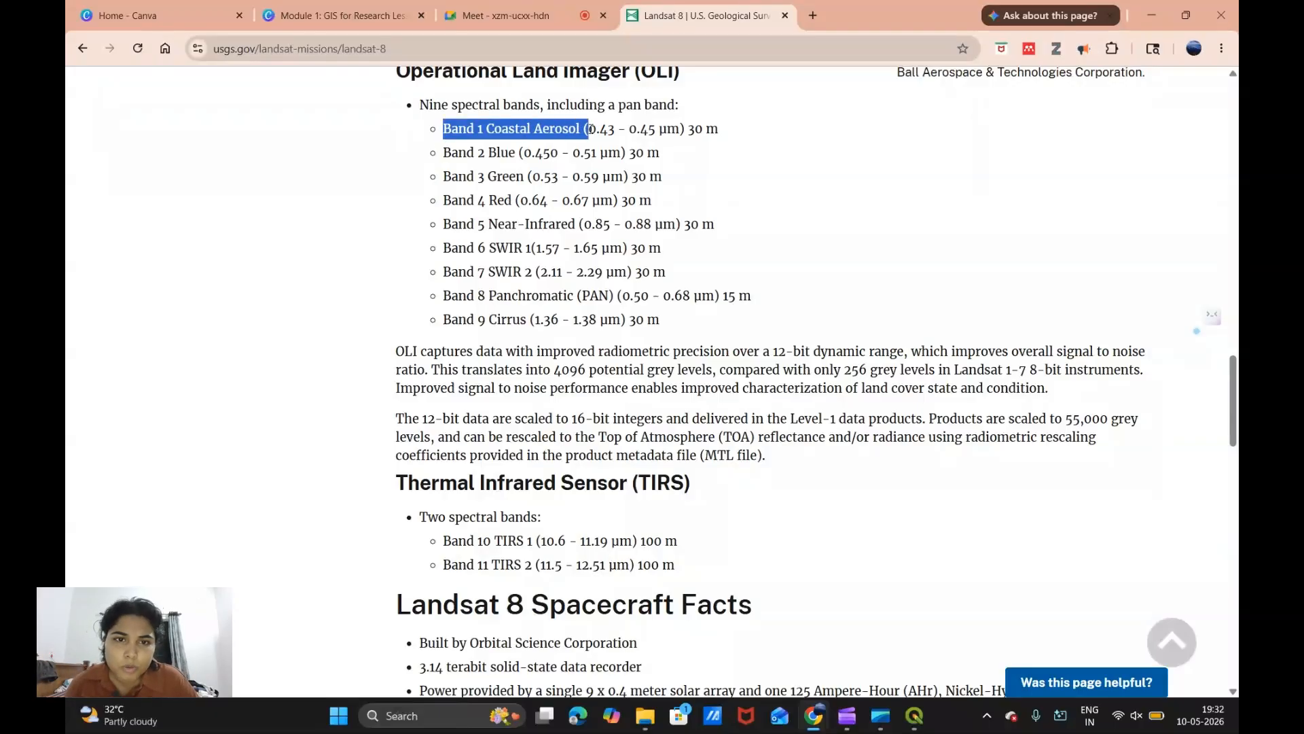
{"action": "left_click", "coordinate": [618, 155]}
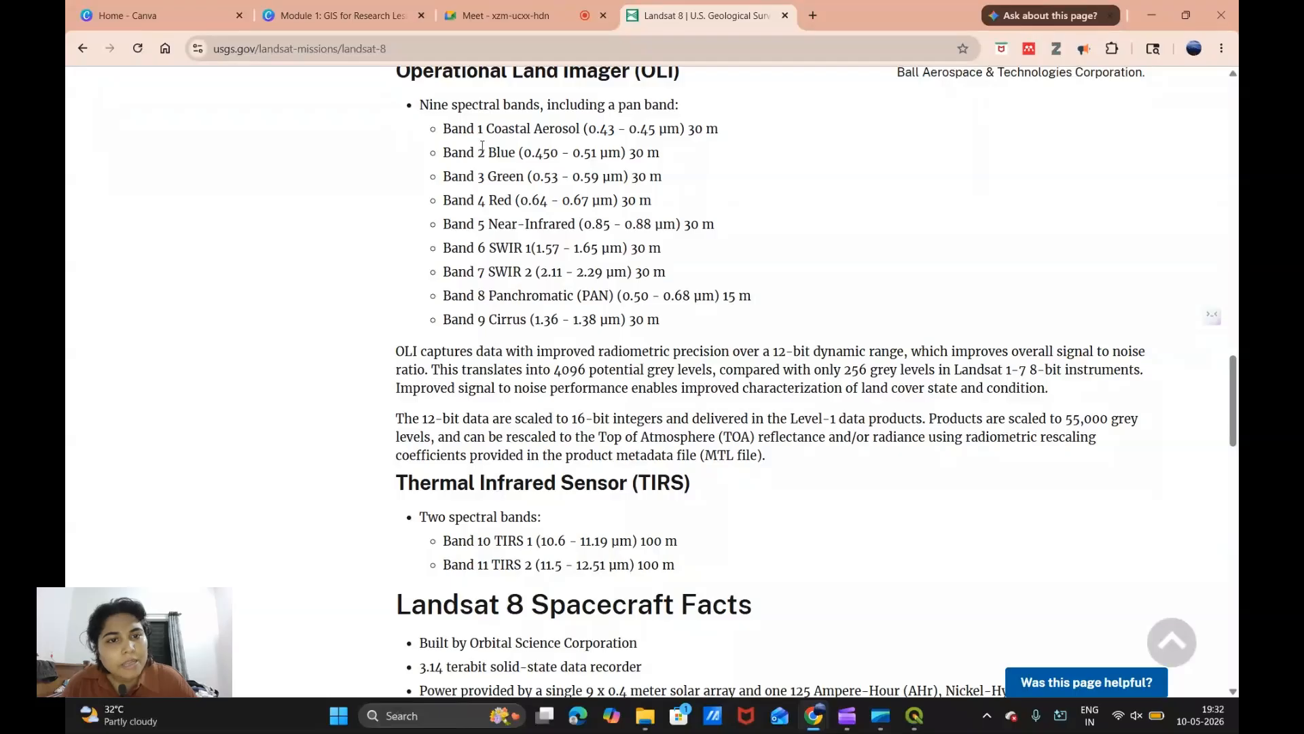
Step: Highlight the Band 2 Blue, Band 3 Green and Band 4 Red entries one after another in the OLI list
{"action": "left_click_drag", "start_coordinate": [474, 153], "coordinate": [509, 201]}
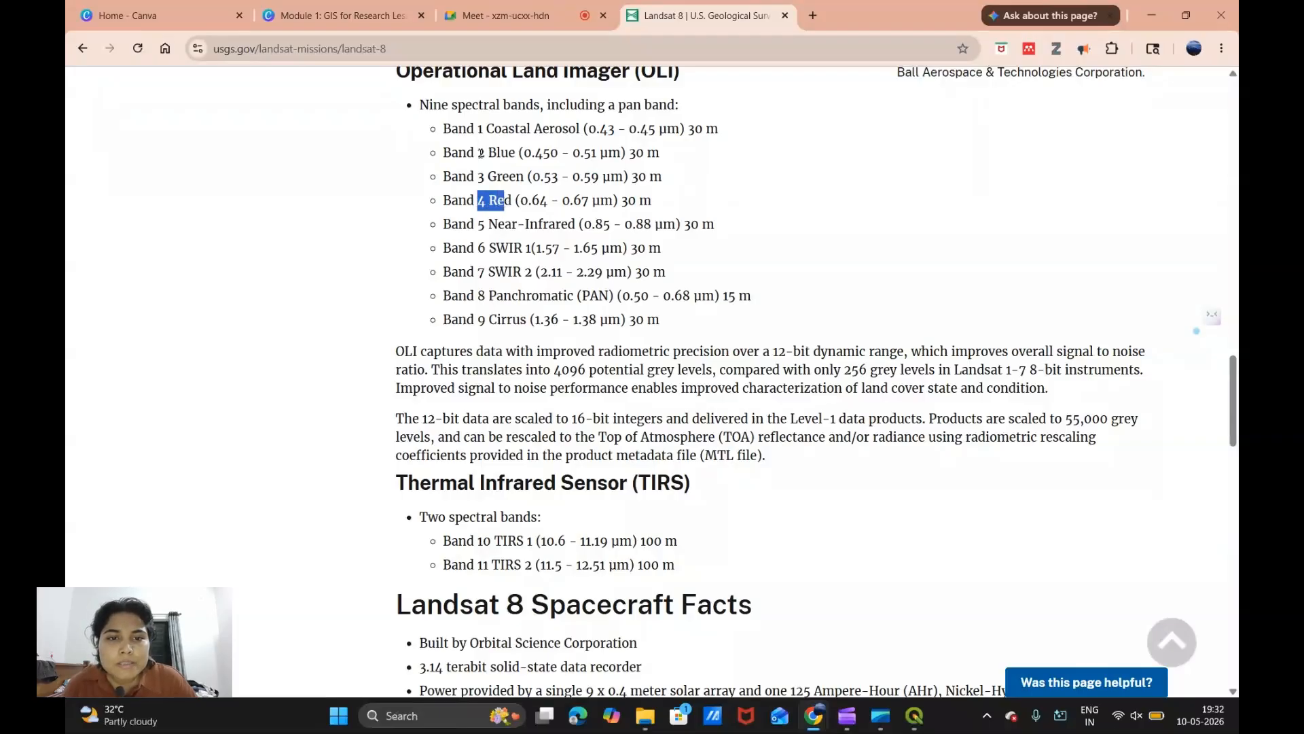
{"action": "left_click_drag", "start_coordinate": [477, 154], "coordinate": [519, 154]}
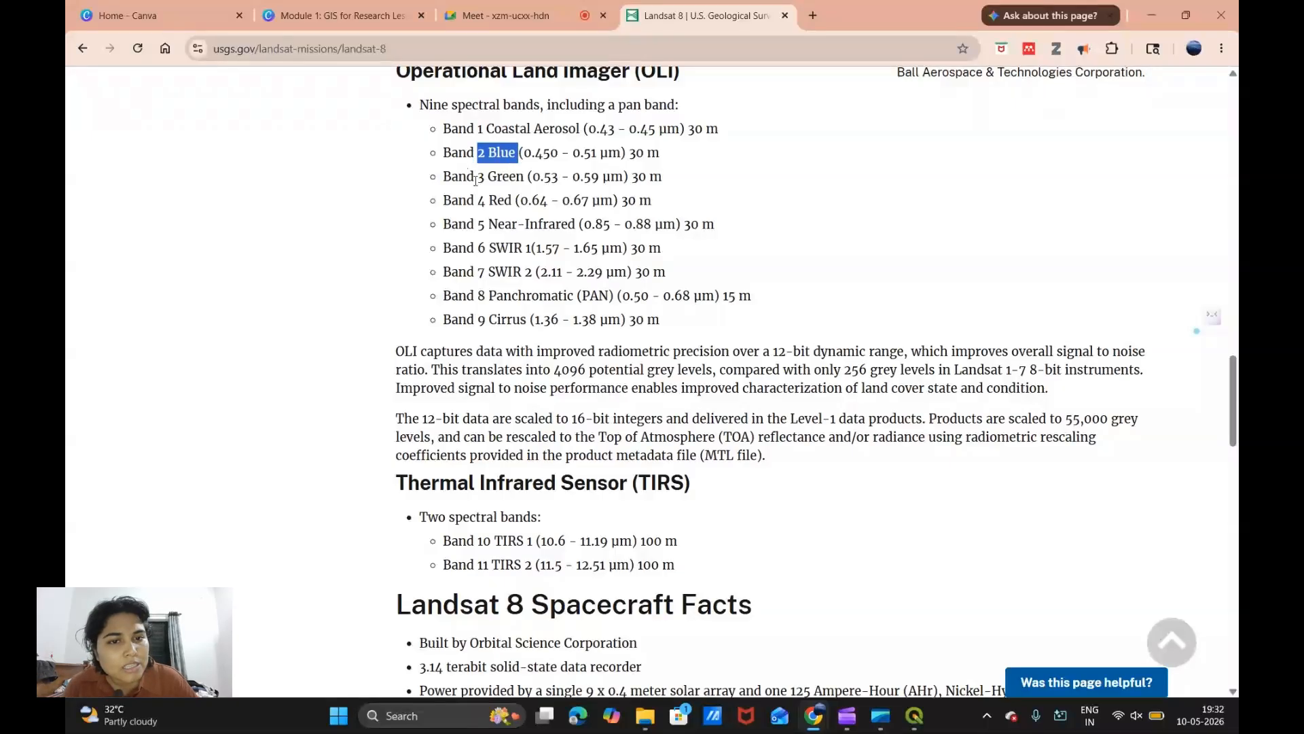
{"action": "left_click_drag", "start_coordinate": [477, 178], "coordinate": [525, 180]}
{"action": "left_click", "coordinate": [527, 183]}
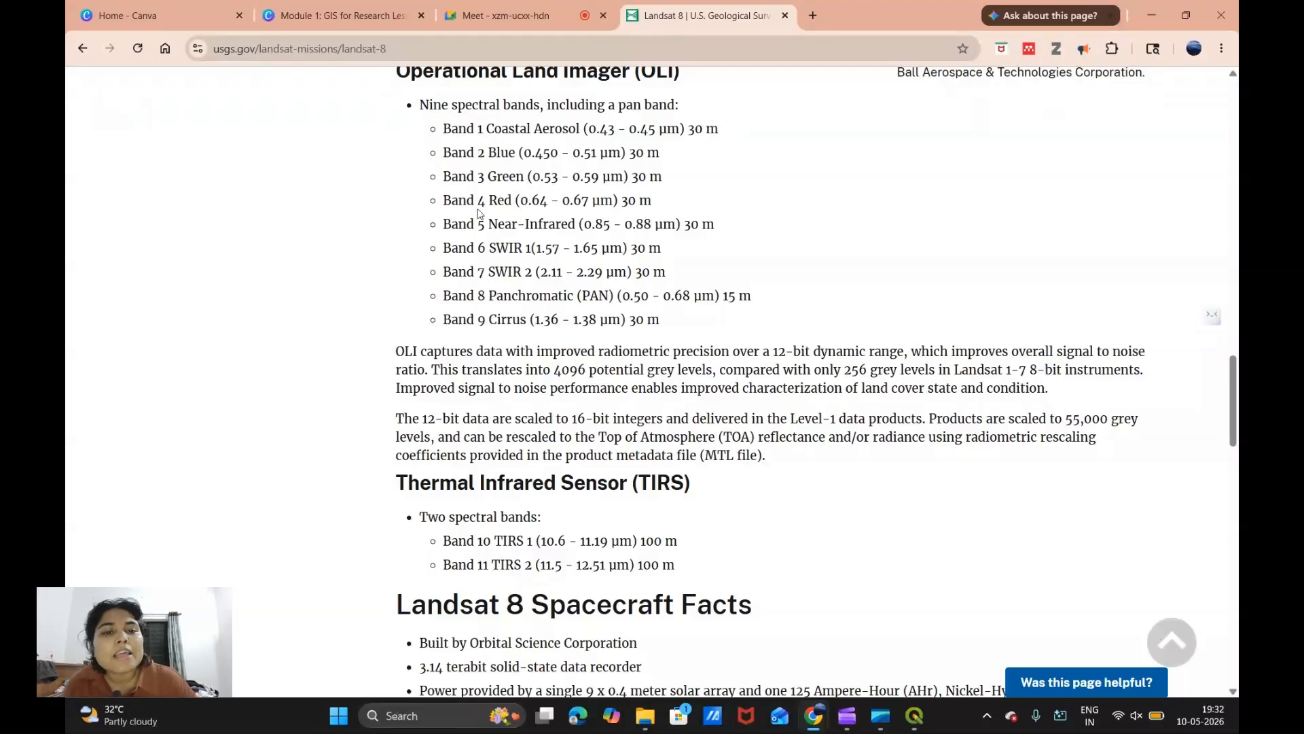
{"action": "left_click_drag", "start_coordinate": [476, 199], "coordinate": [517, 200]}
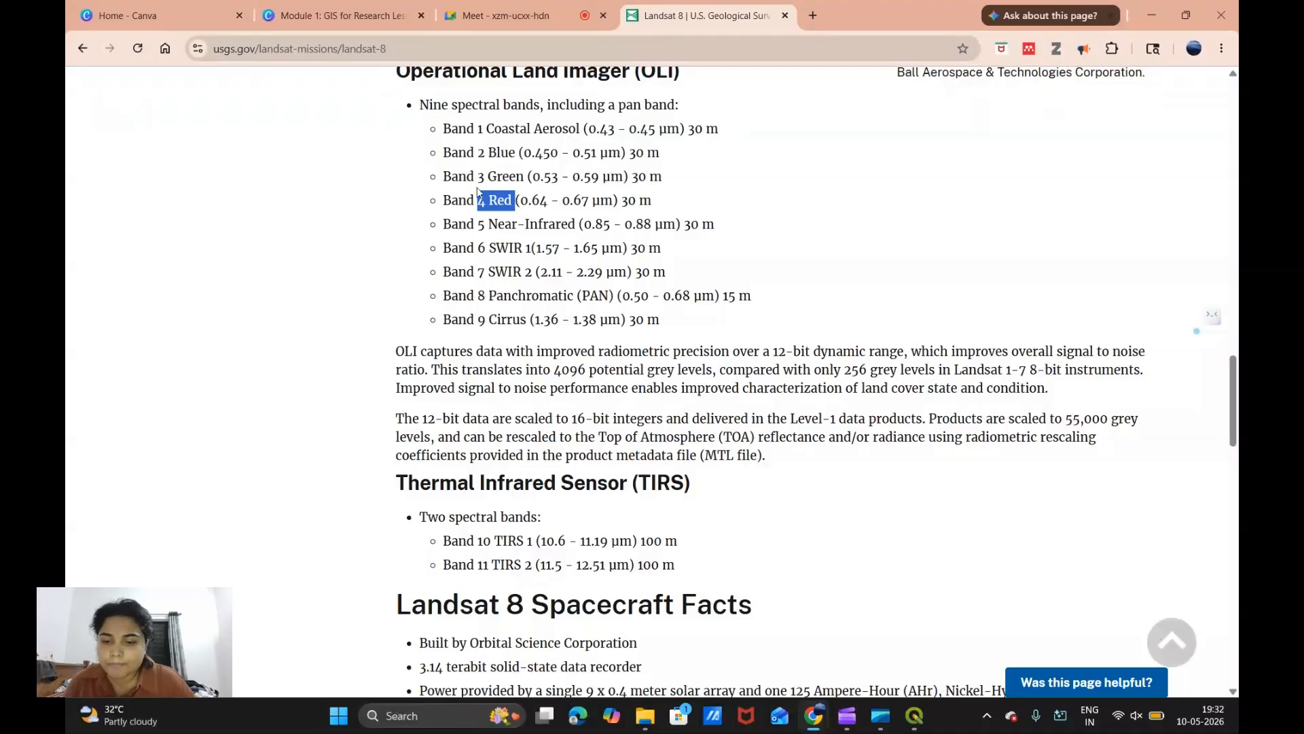
Step: Switch to QGIS and open the Build Virtual Raster tool, moving its dialog higher over the map
{"action": "left_click", "coordinate": [914, 715]}
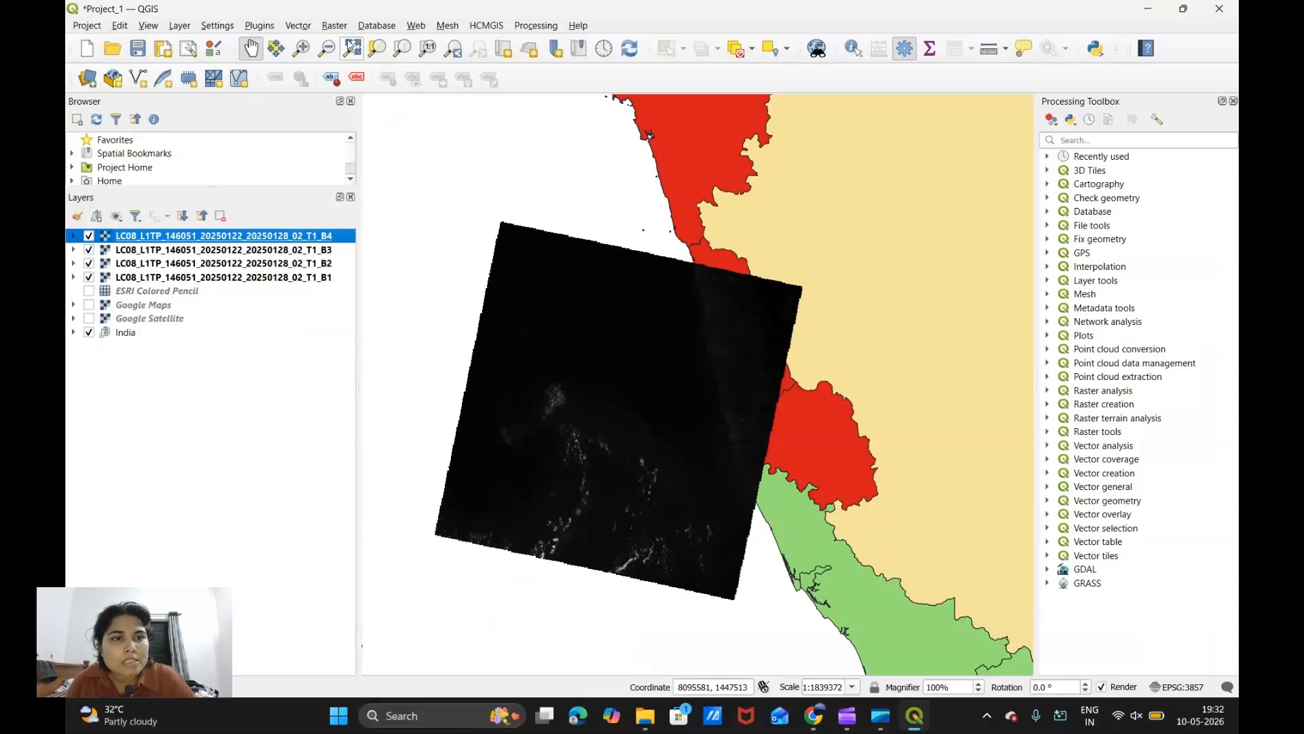
{"action": "left_click", "coordinate": [336, 26]}
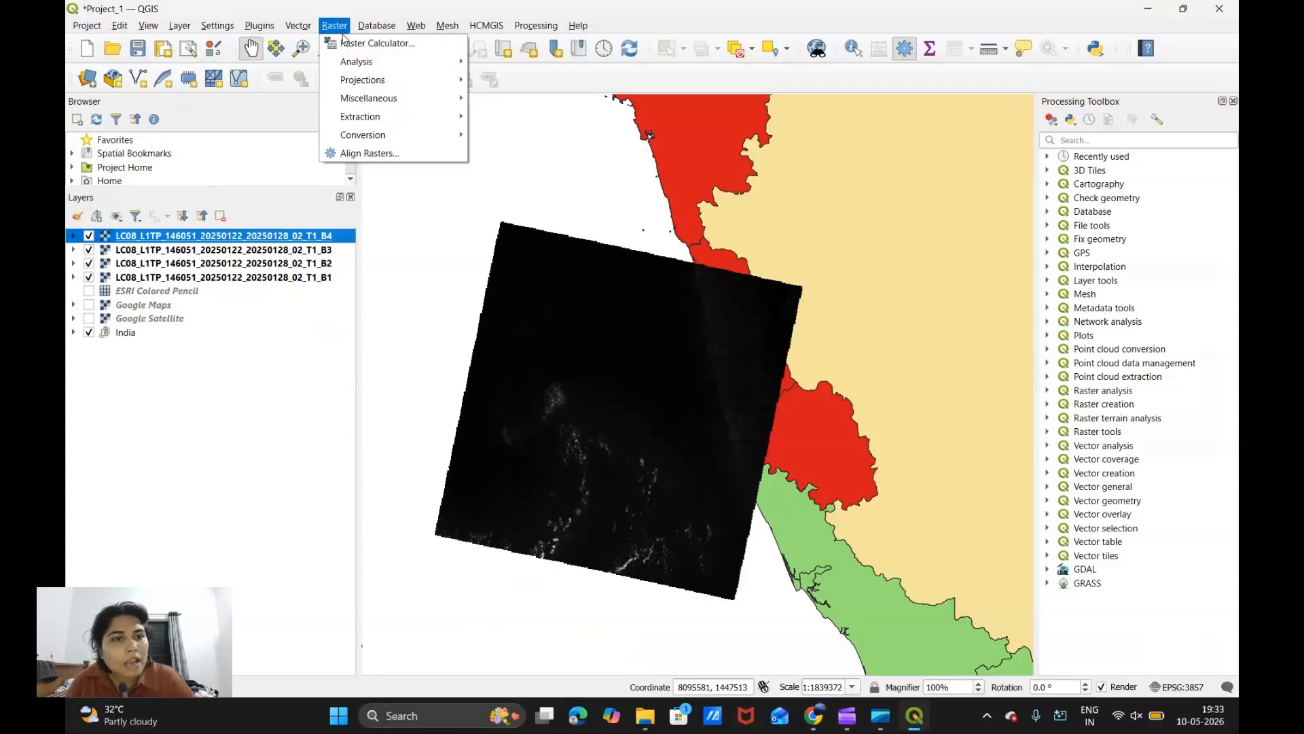
{"action": "mouse_move", "coordinate": [355, 101]}
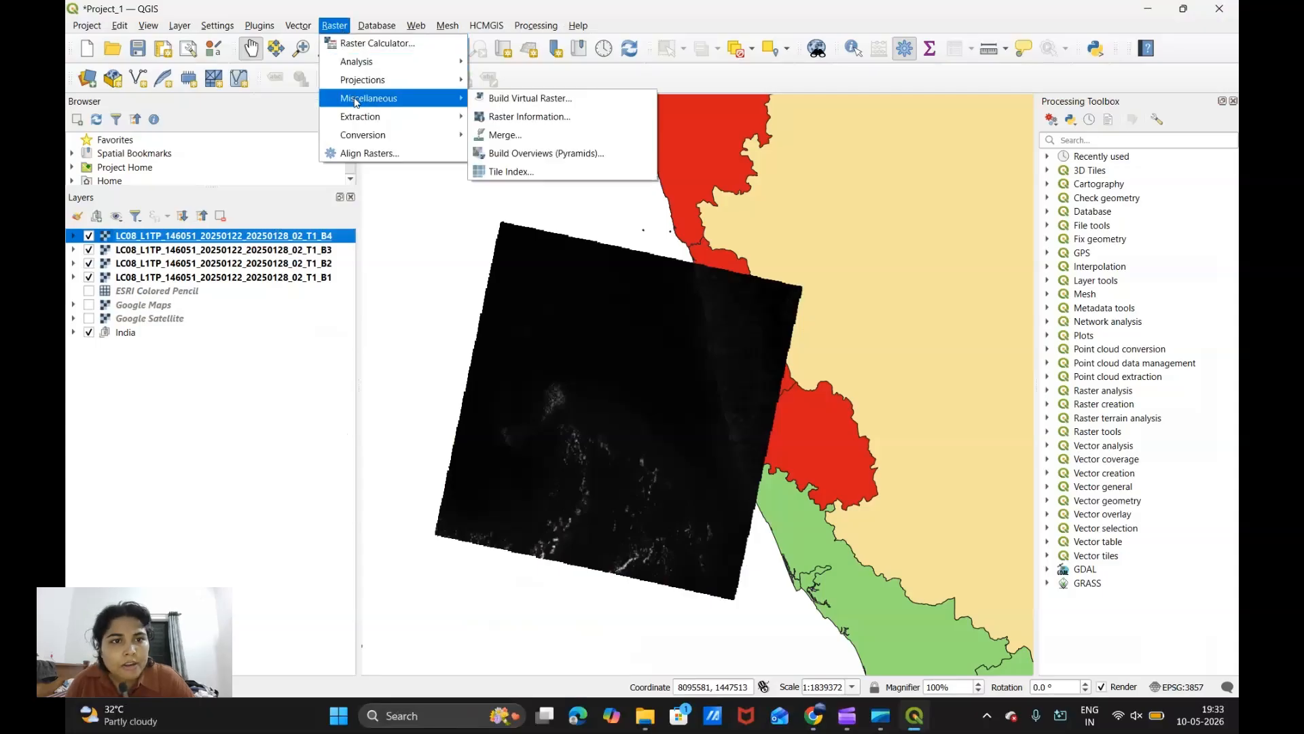
{"action": "left_click", "coordinate": [511, 99]}
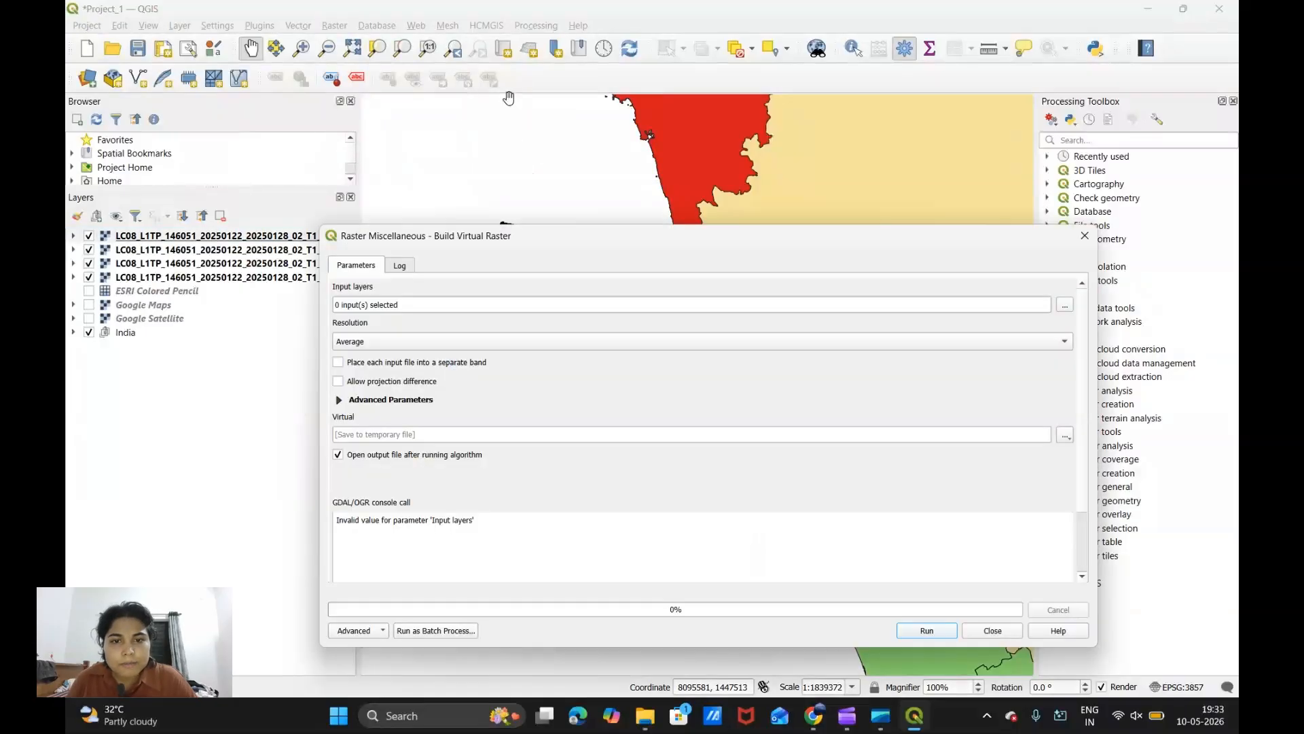
{"action": "left_click_drag", "start_coordinate": [693, 244], "coordinate": [769, 119]}
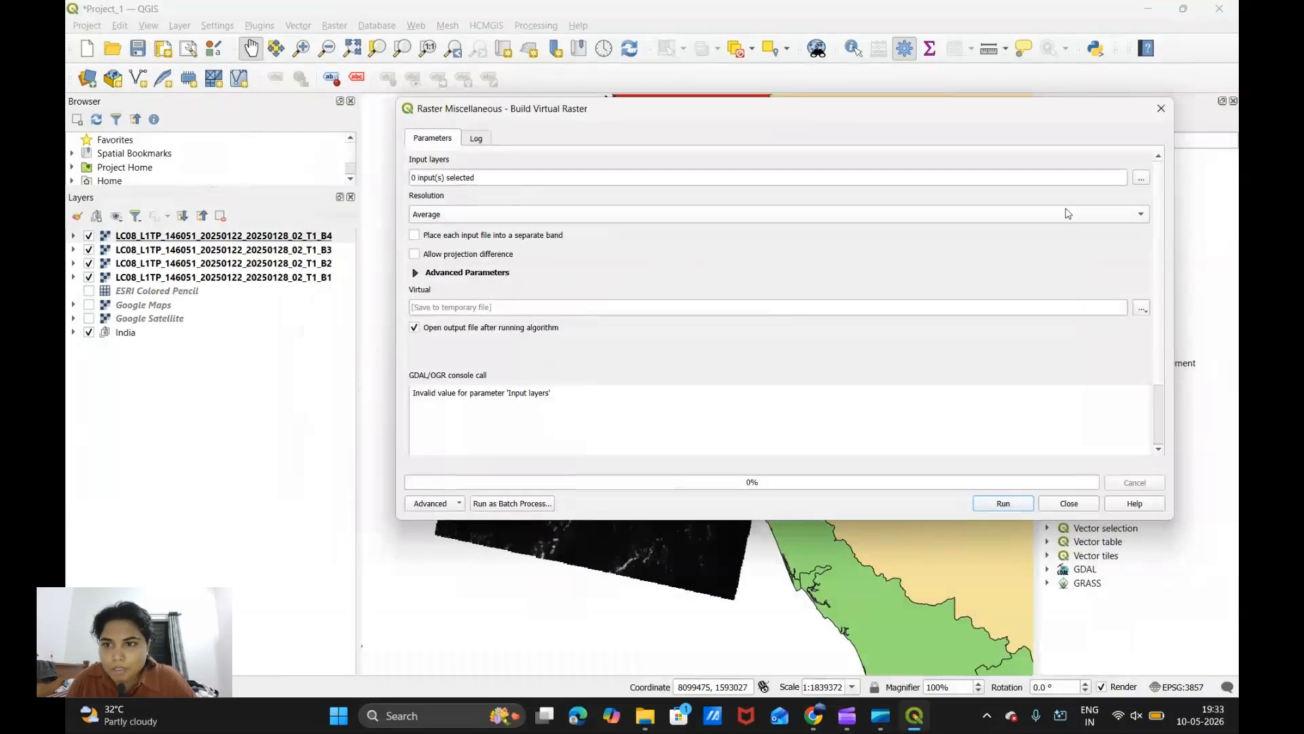
Step: Choose the four Landsat 8 layers B1, B2, B3 and B4 as input layers for the virtual raster
{"action": "left_click", "coordinate": [1141, 178]}
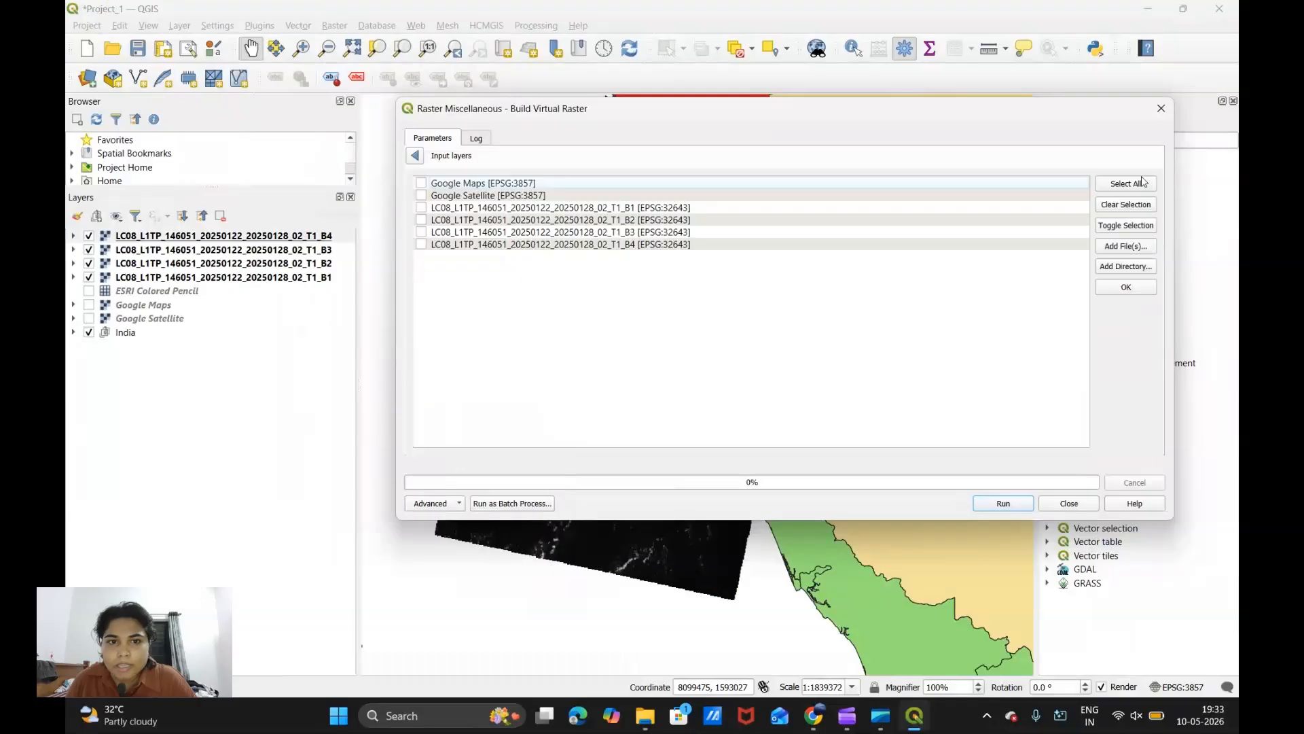
{"action": "left_click", "coordinate": [421, 207]}
{"action": "left_click", "coordinate": [421, 219]}
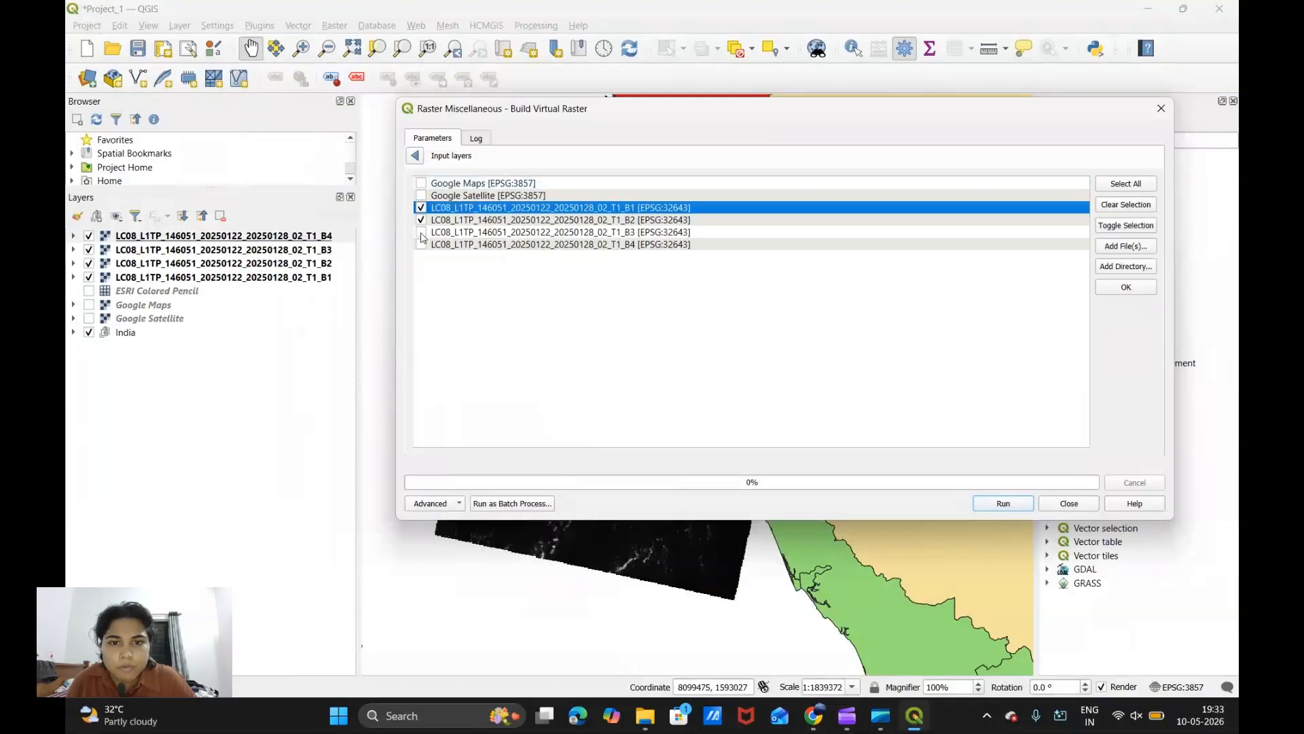
{"action": "left_click", "coordinate": [421, 231]}
{"action": "left_click", "coordinate": [421, 245]}
{"action": "left_click", "coordinate": [1126, 287]}
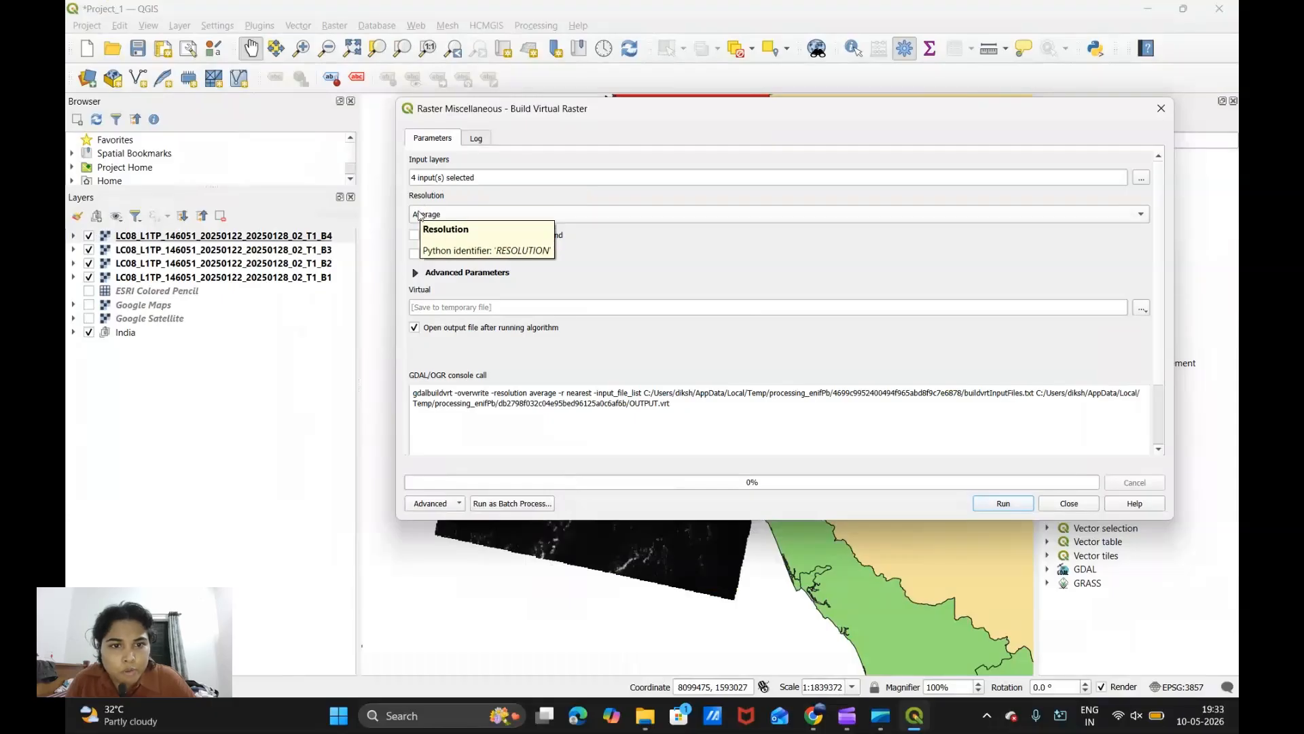
Step: Build the virtual raster as a temporary file with Highest resolution and each input file placed into a separate band
{"action": "left_click", "coordinate": [483, 214]}
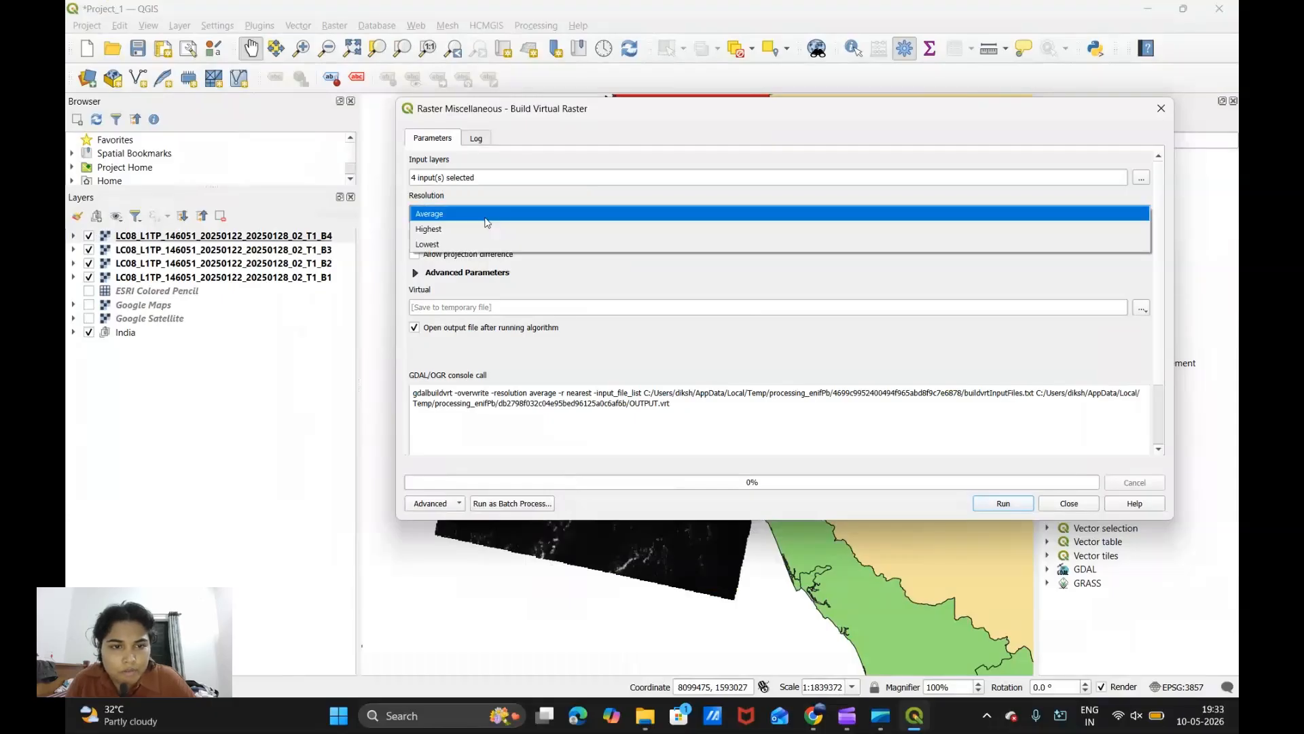
{"action": "left_click", "coordinate": [439, 228]}
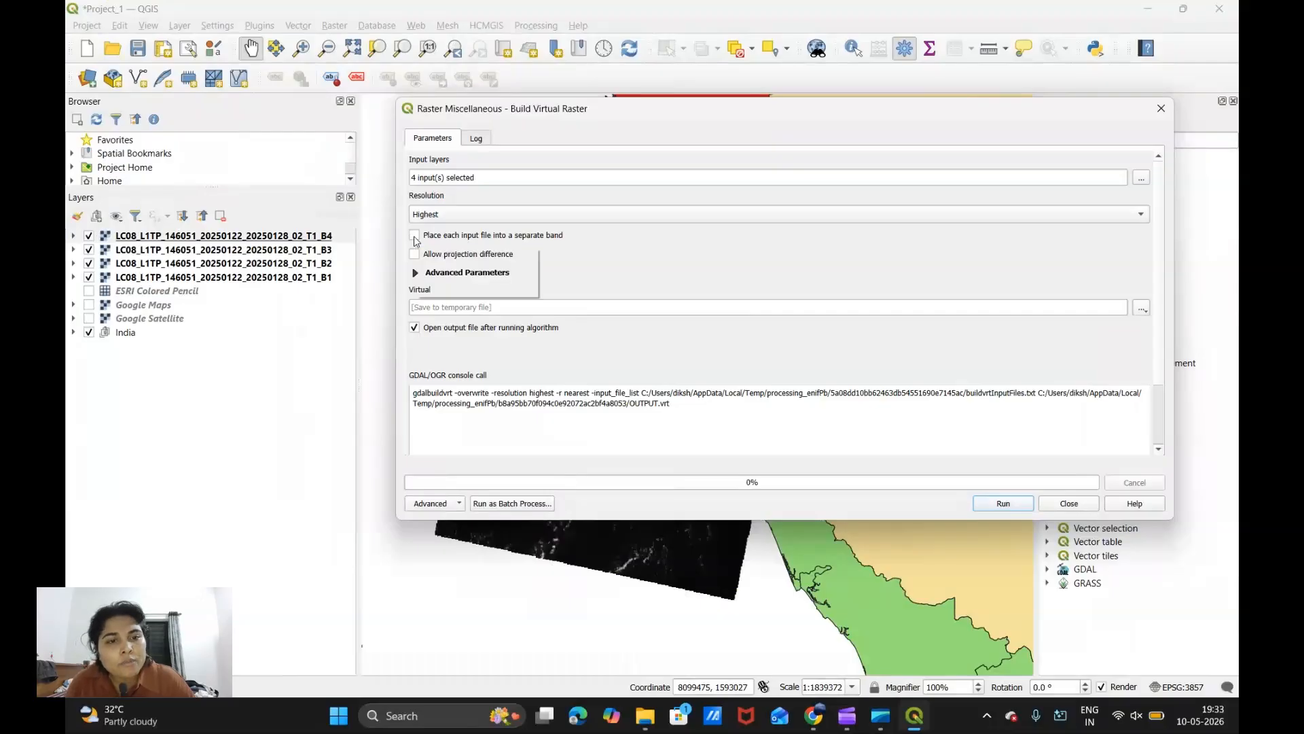
{"action": "left_click", "coordinate": [415, 237]}
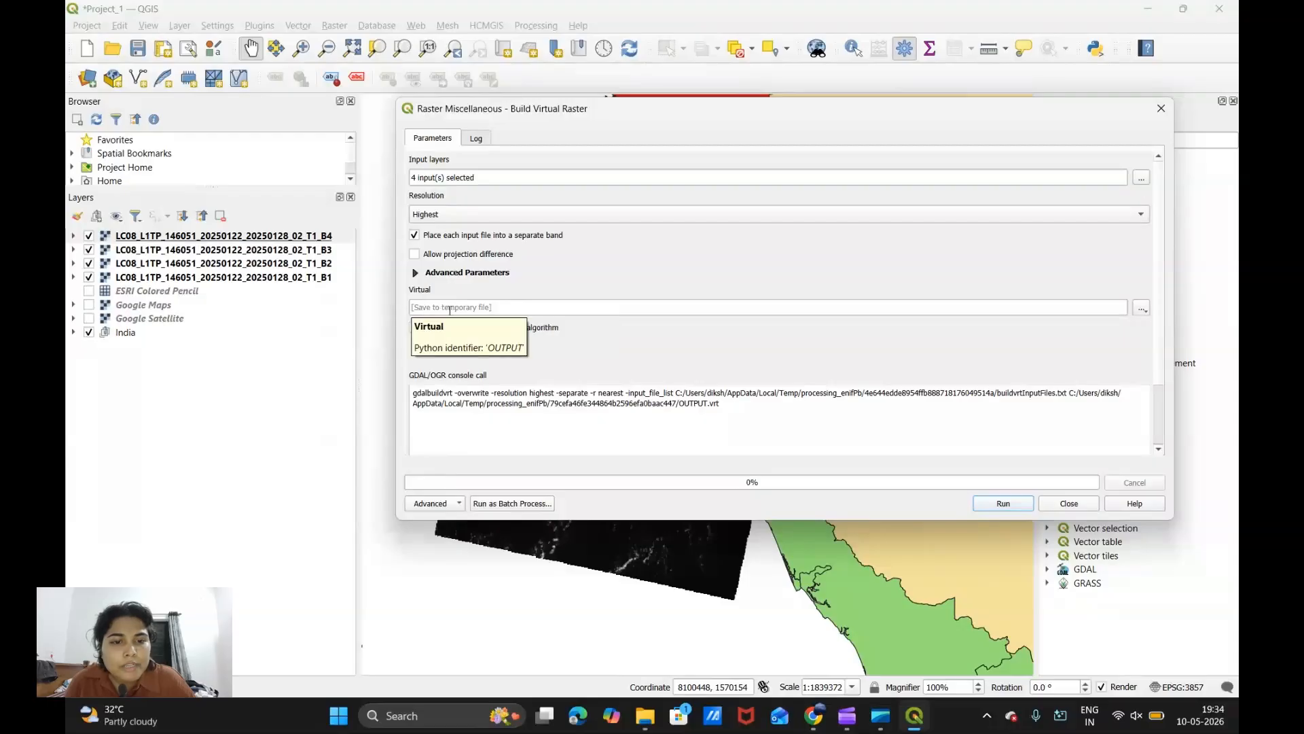
{"action": "left_click", "coordinate": [496, 306]}
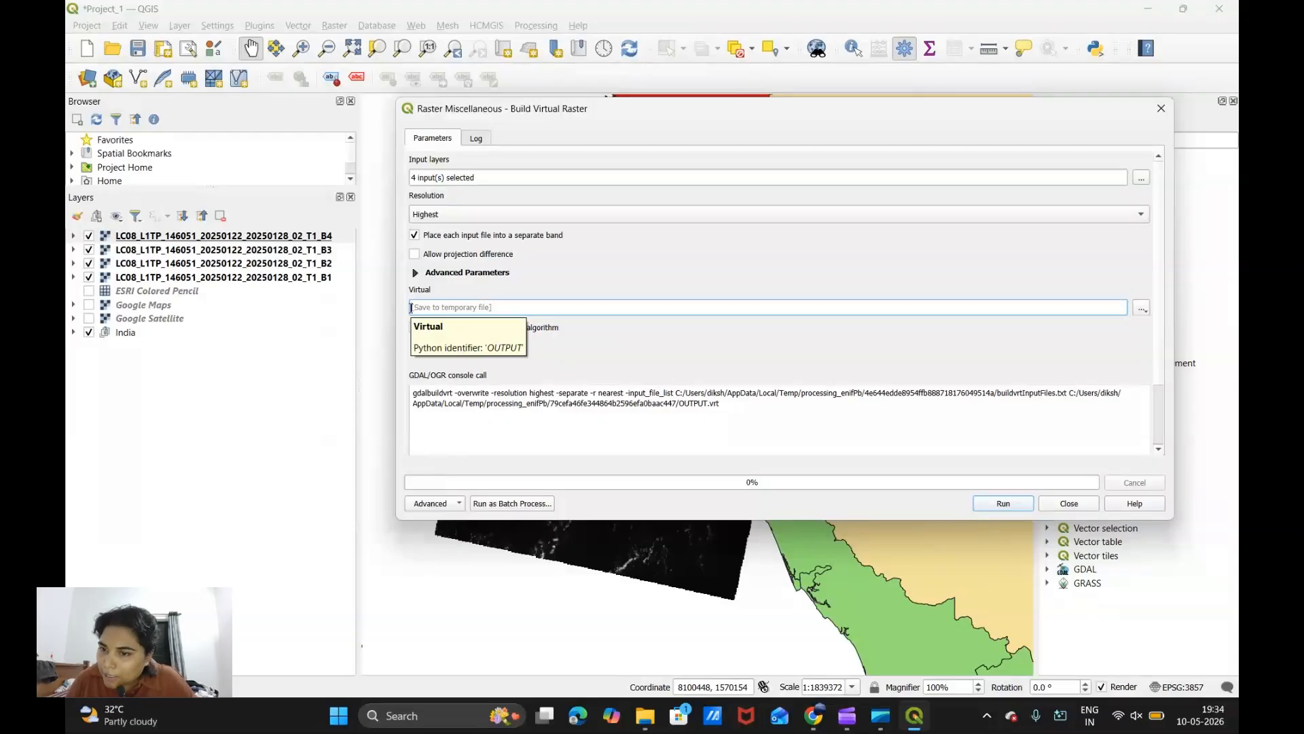
{"action": "left_click", "coordinate": [1141, 308]}
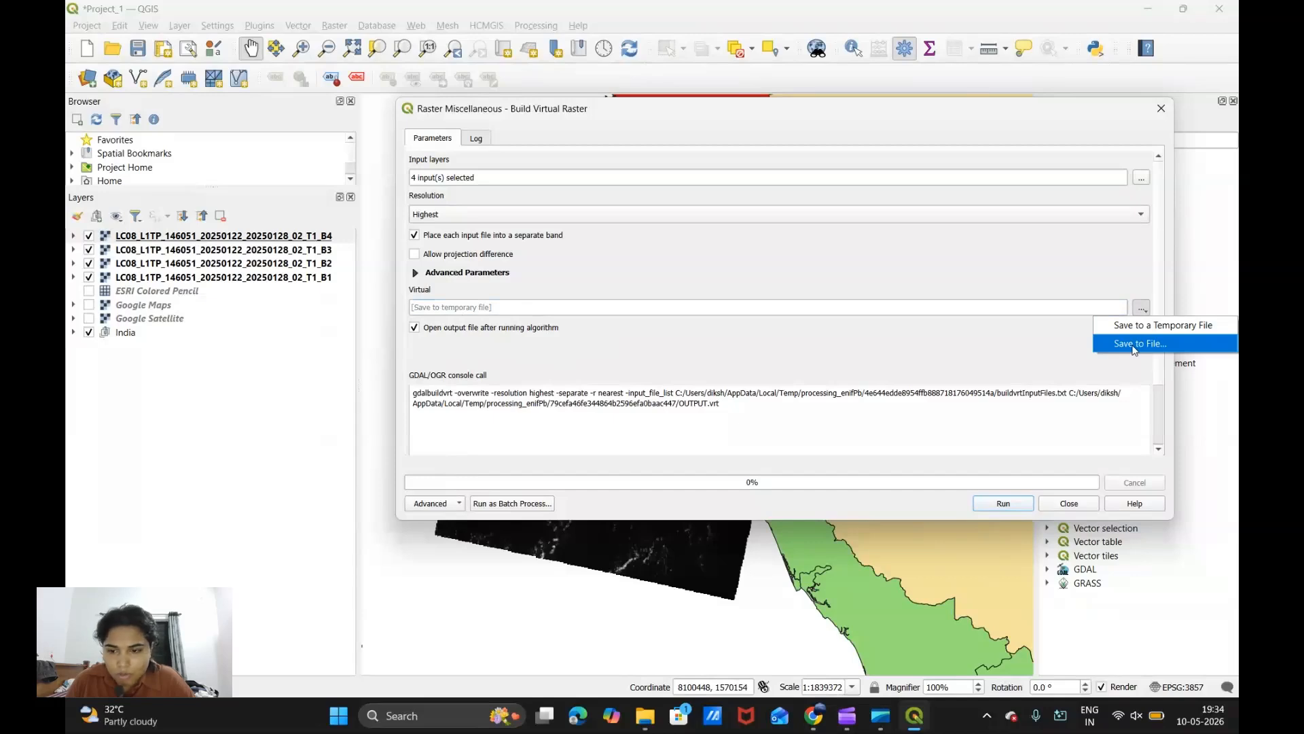
{"action": "left_click", "coordinate": [1010, 506]}
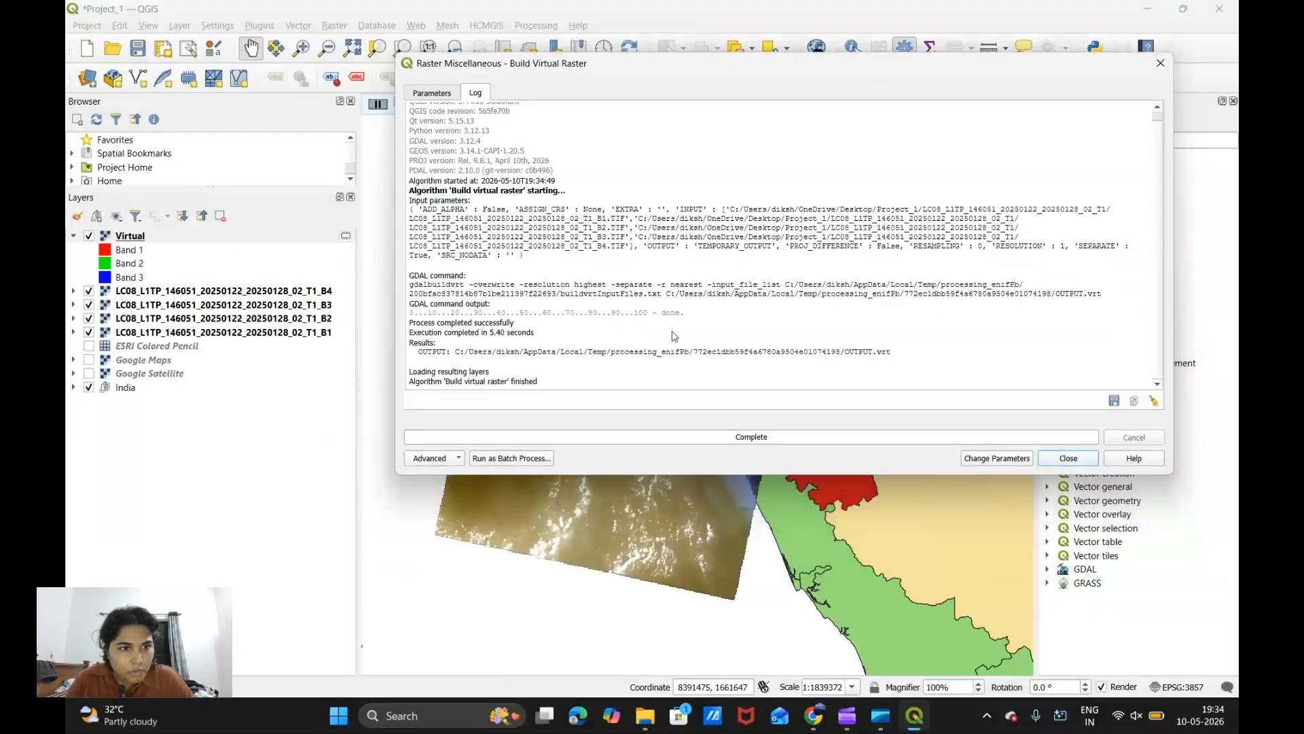
{"action": "left_click", "coordinate": [1165, 71]}
Step: Inspect the coastal area of the virtual raster up close and recheck the Landsat 8 band list in Chrome
{"action": "scroll", "coordinate": [741, 399], "scroll_direction": "up", "scroll_amount": 1}
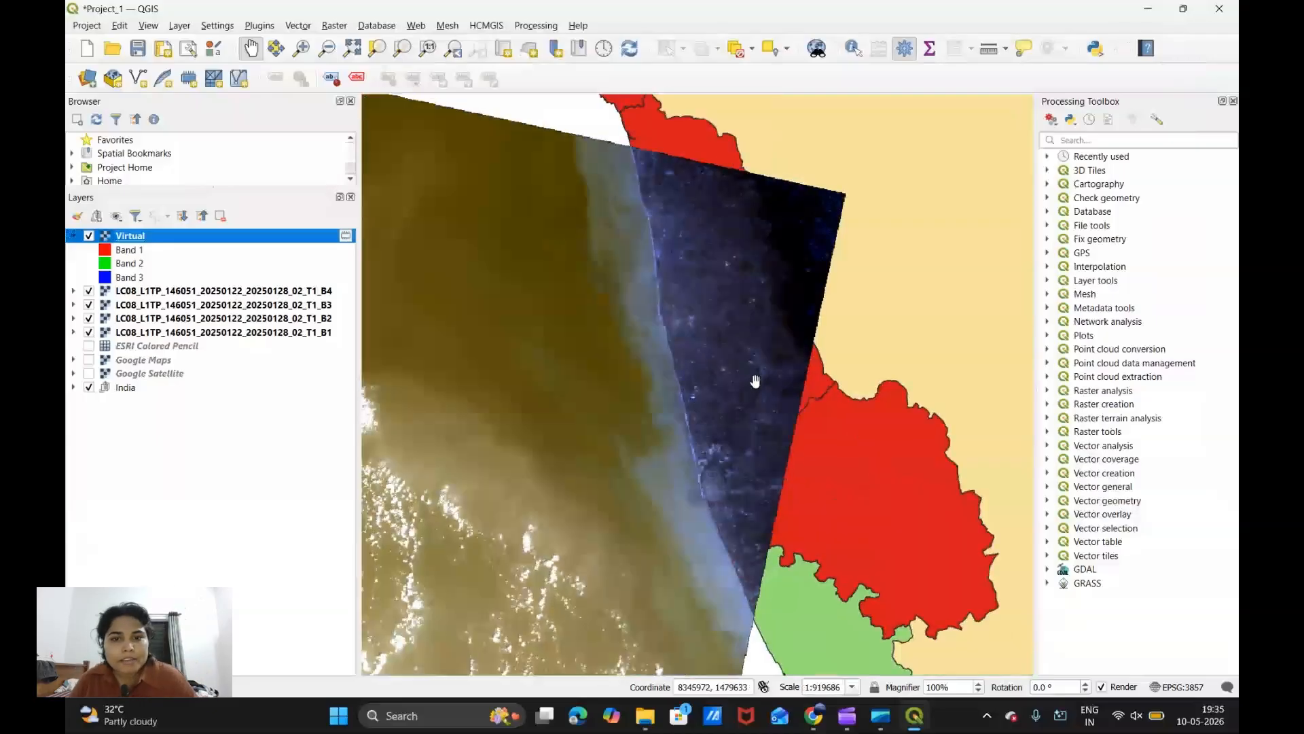
{"action": "scroll", "coordinate": [727, 385], "scroll_direction": "up", "scroll_amount": 1}
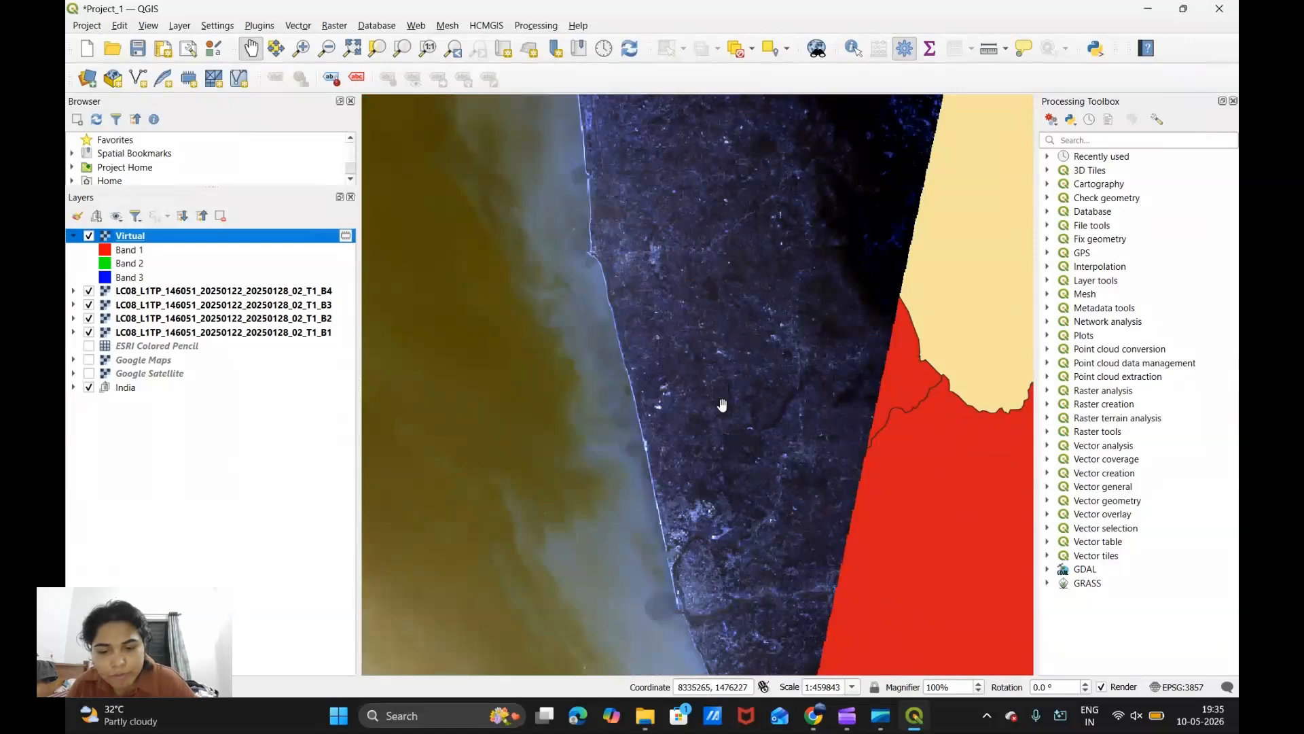
{"action": "mouse_move", "coordinate": [814, 715]}
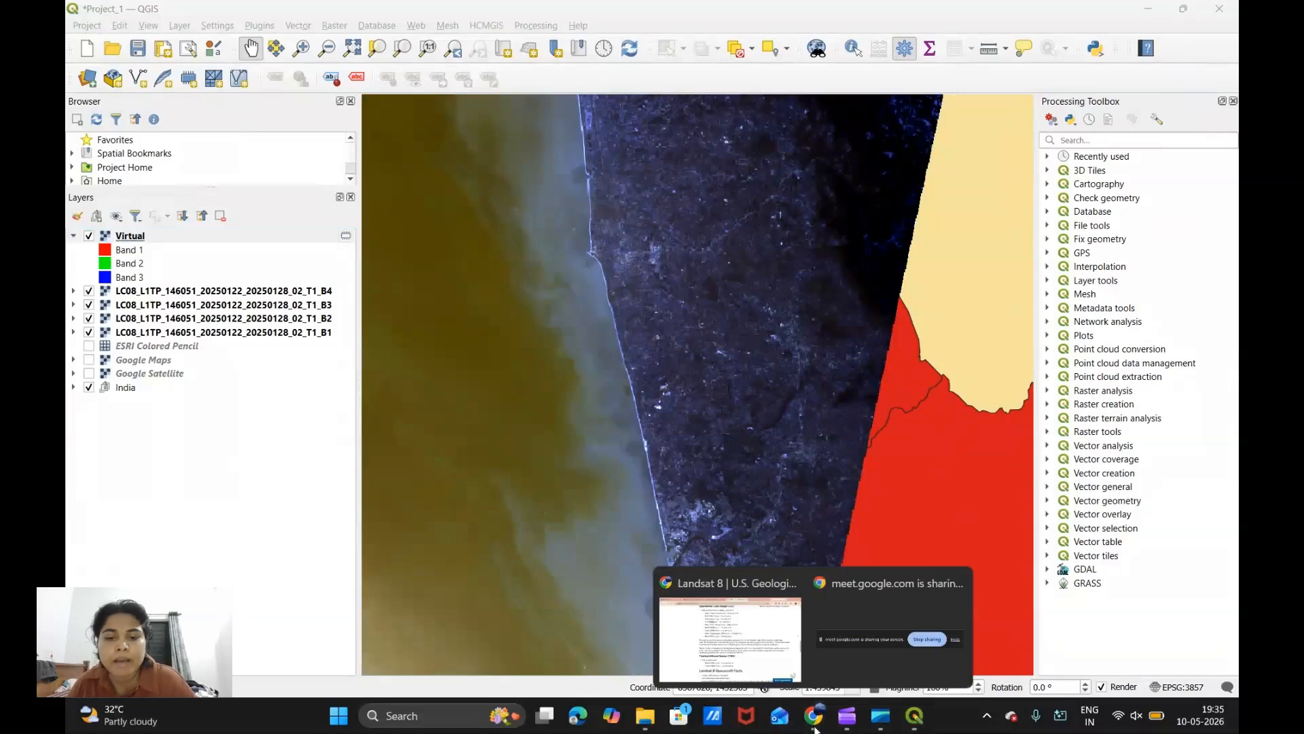
{"action": "left_click", "coordinate": [760, 676]}
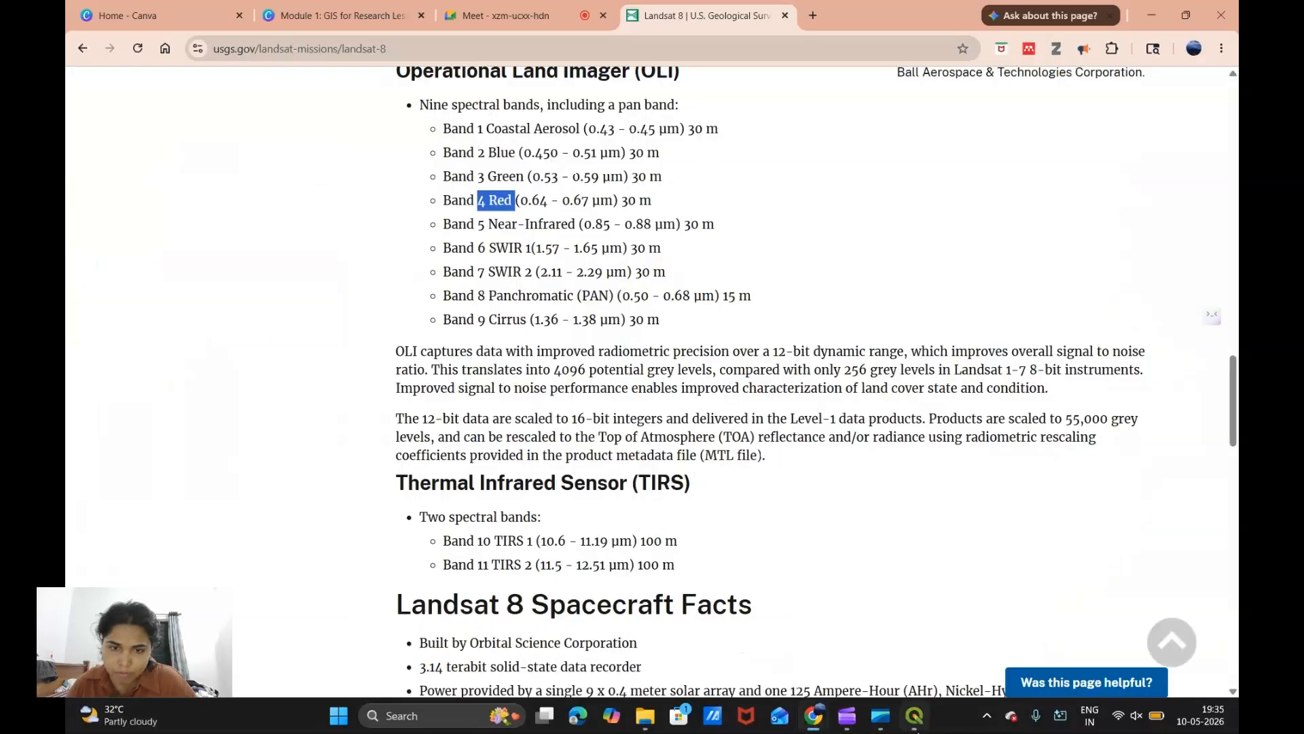
Step: Switch back to QGIS and examine the virtual raster's colours along the coastline, over the sea and across the inland areas
{"action": "left_click", "coordinate": [916, 720]}
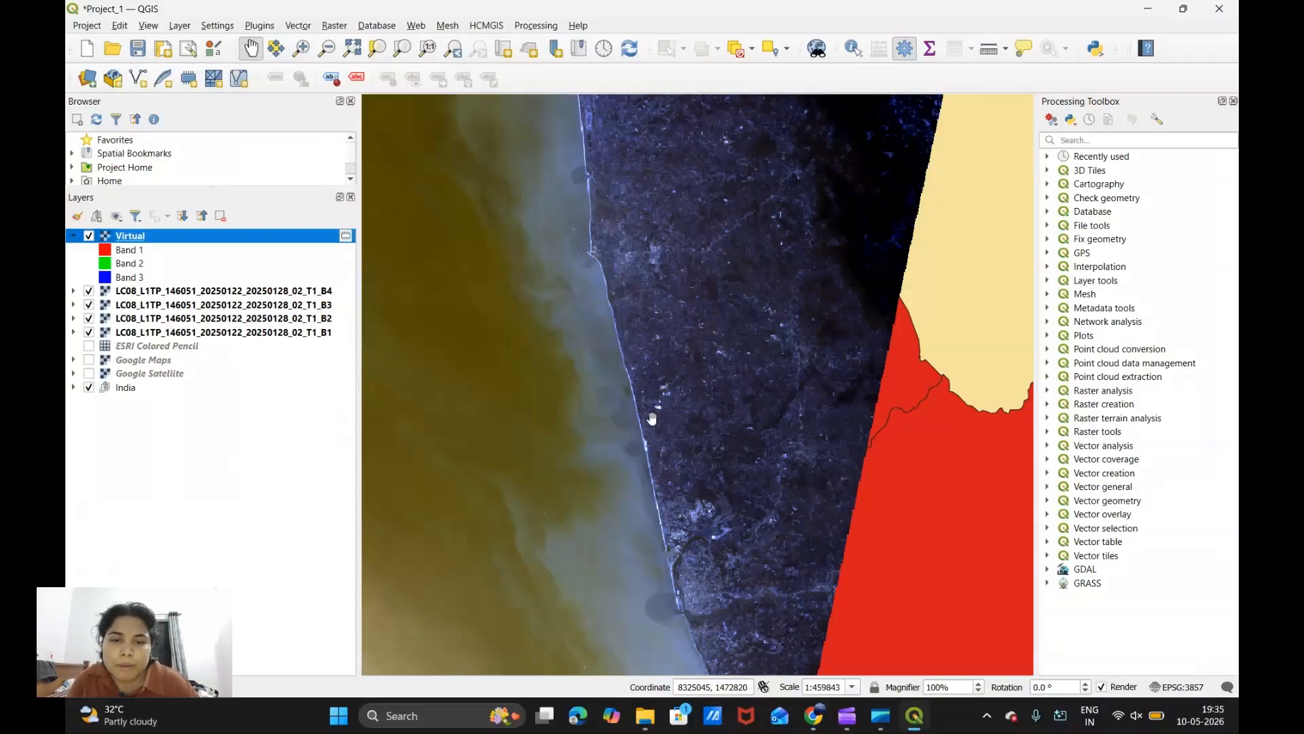
{"action": "scroll", "coordinate": [652, 418], "scroll_direction": "down", "scroll_amount": 1}
{"action": "scroll", "coordinate": [657, 312], "scroll_direction": "up", "scroll_amount": 1}
{"action": "scroll", "coordinate": [850, 268], "scroll_direction": "up", "scroll_amount": 1}
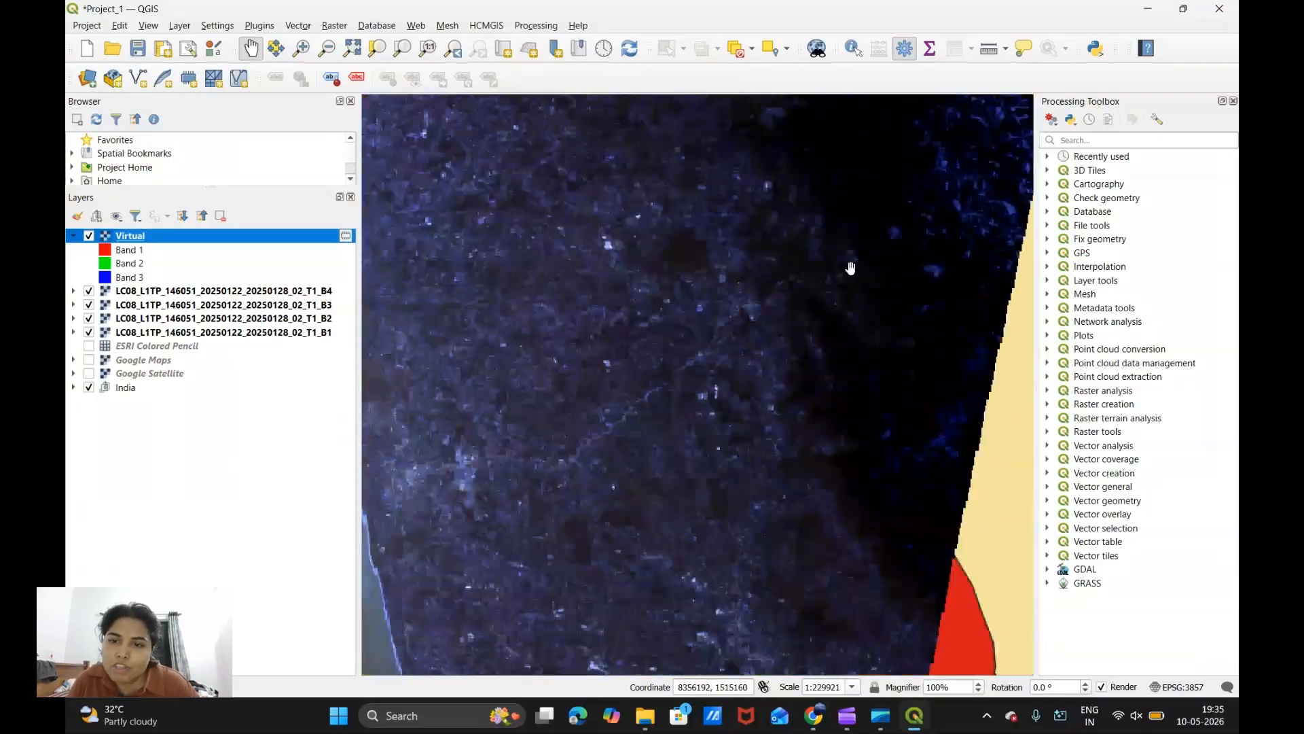
{"action": "scroll", "coordinate": [851, 268], "scroll_direction": "up", "scroll_amount": 1}
{"action": "scroll", "coordinate": [912, 303], "scroll_direction": "down", "scroll_amount": 1}
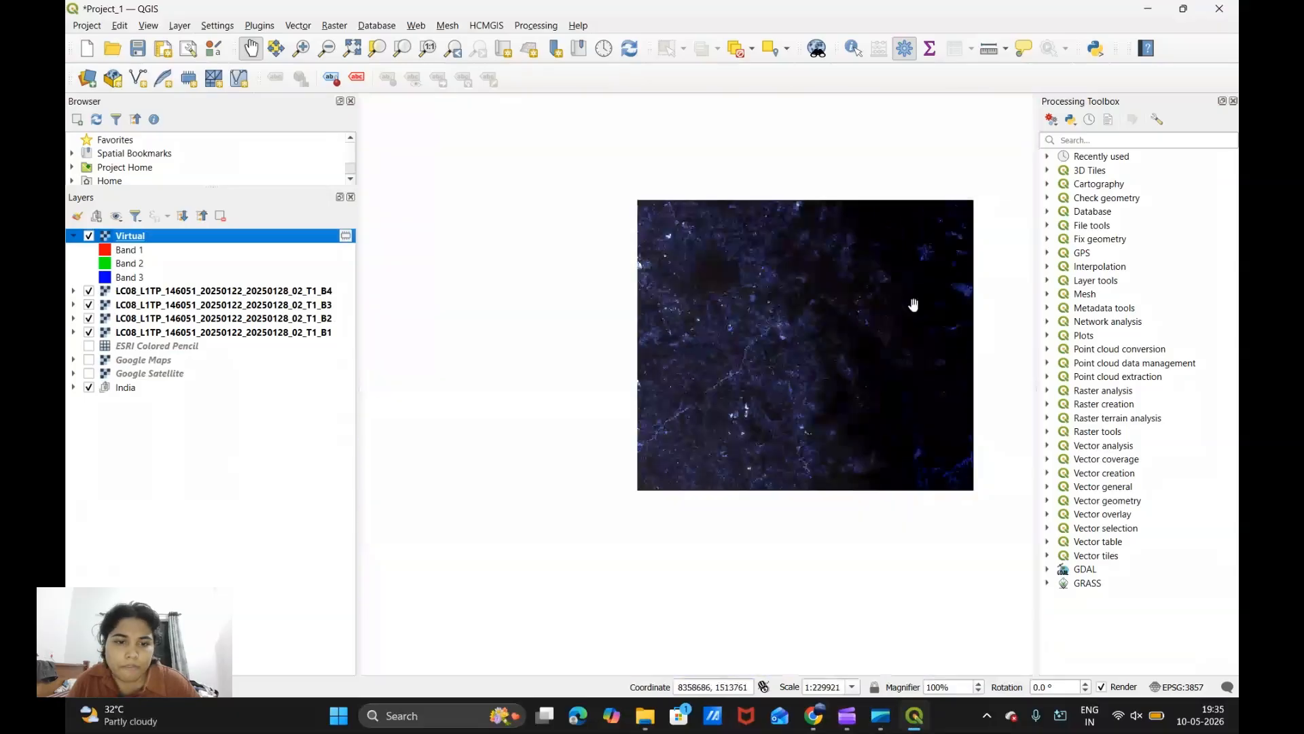
{"action": "scroll", "coordinate": [891, 308], "scroll_direction": "down", "scroll_amount": 1}
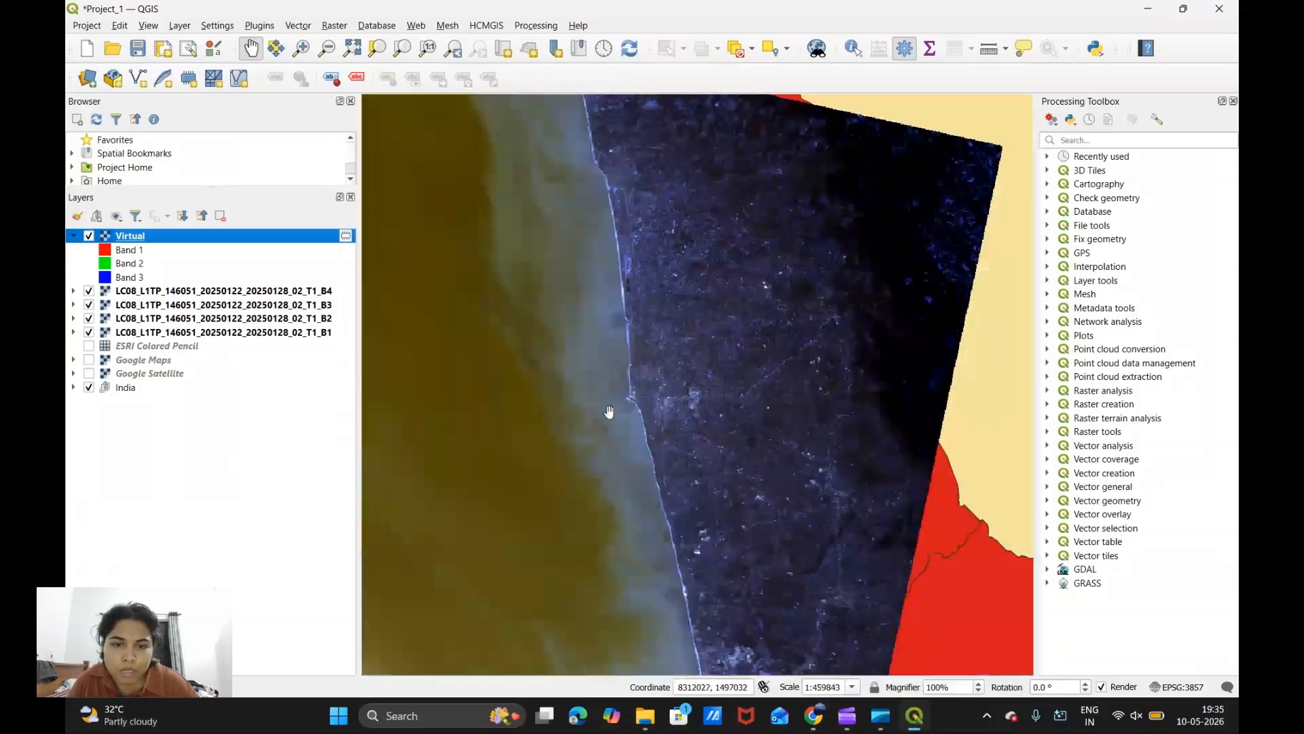
{"action": "scroll", "coordinate": [693, 376], "scroll_direction": "down", "scroll_amount": 1}
{"action": "scroll", "coordinate": [653, 395], "scroll_direction": "up", "scroll_amount": 2}
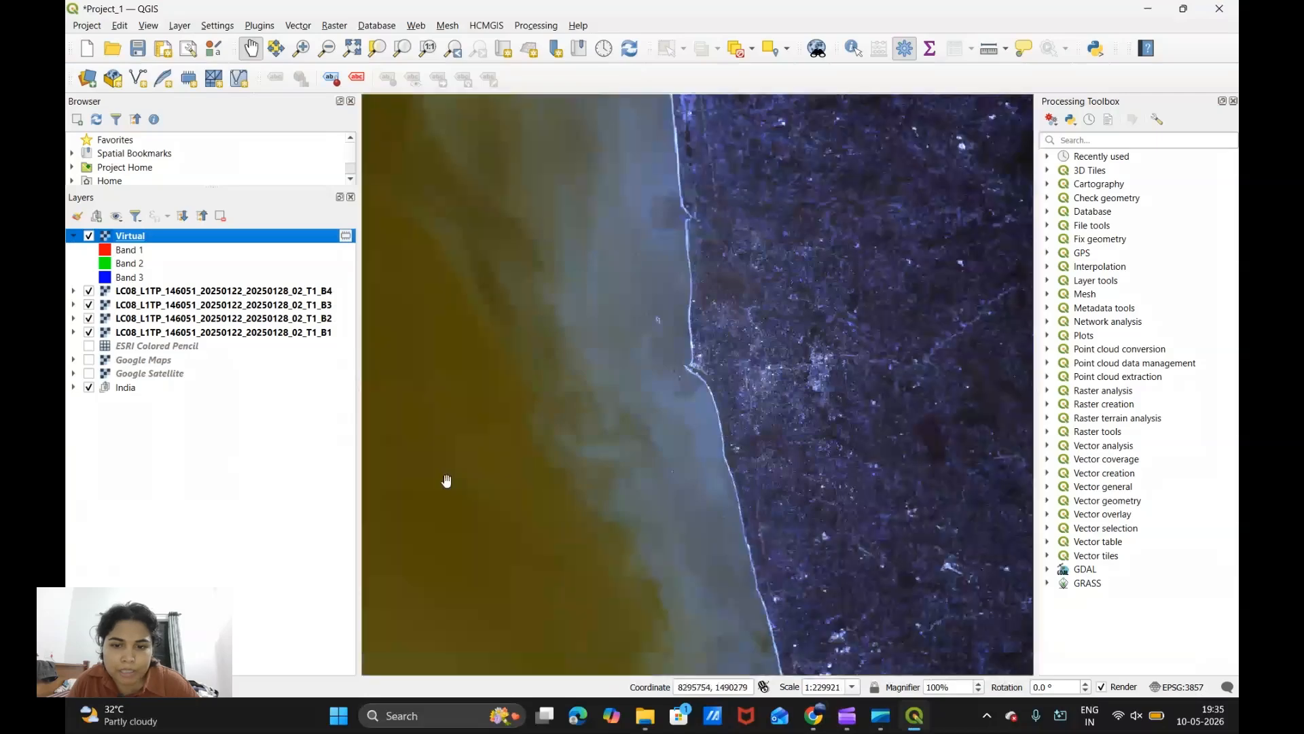
{"action": "scroll", "coordinate": [747, 445], "scroll_direction": "up", "scroll_amount": 2}
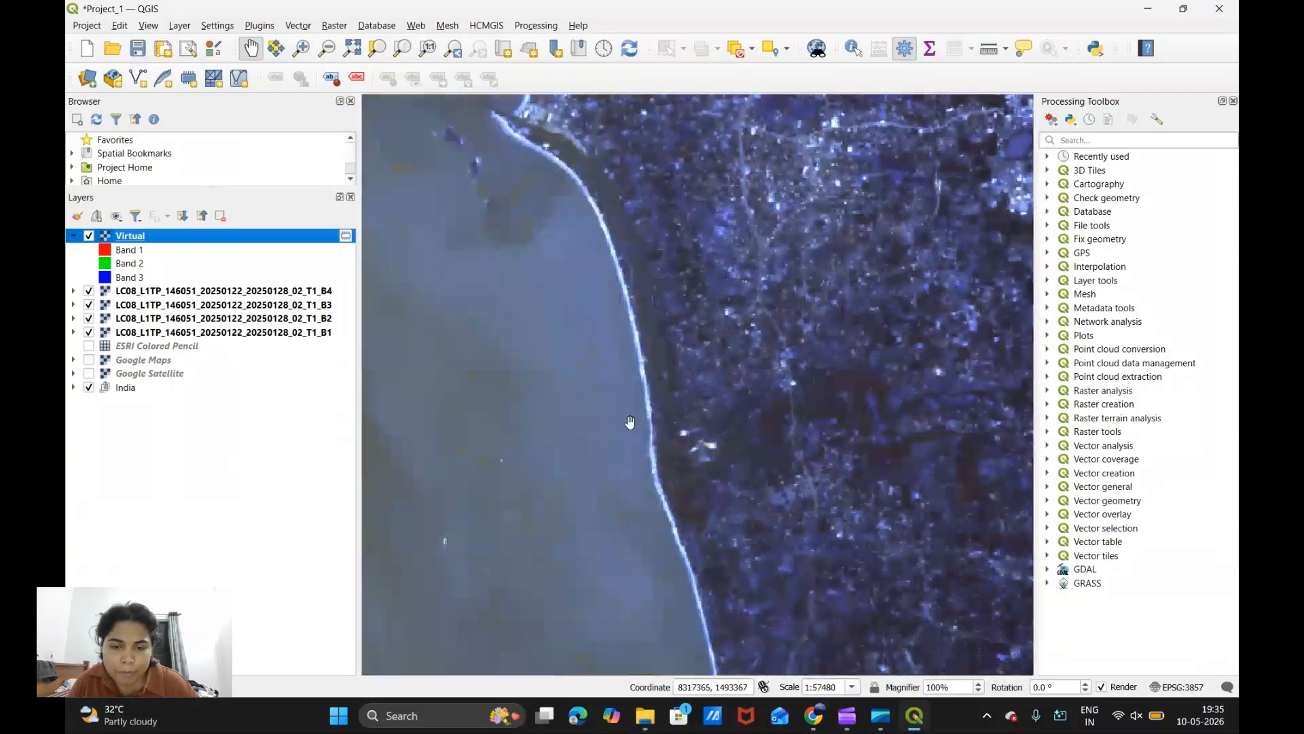
{"action": "scroll", "coordinate": [610, 339], "scroll_direction": "down", "scroll_amount": 2}
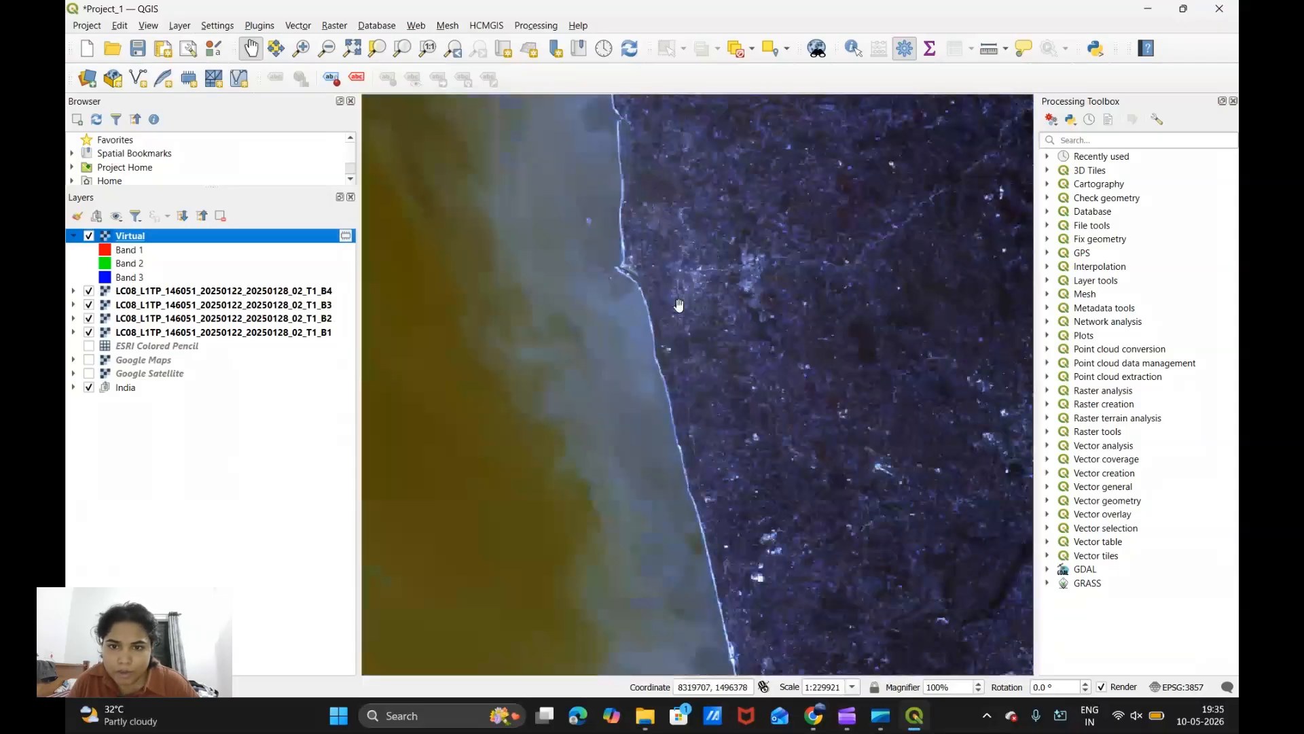
{"action": "scroll", "coordinate": [679, 305], "scroll_direction": "up", "scroll_amount": 2}
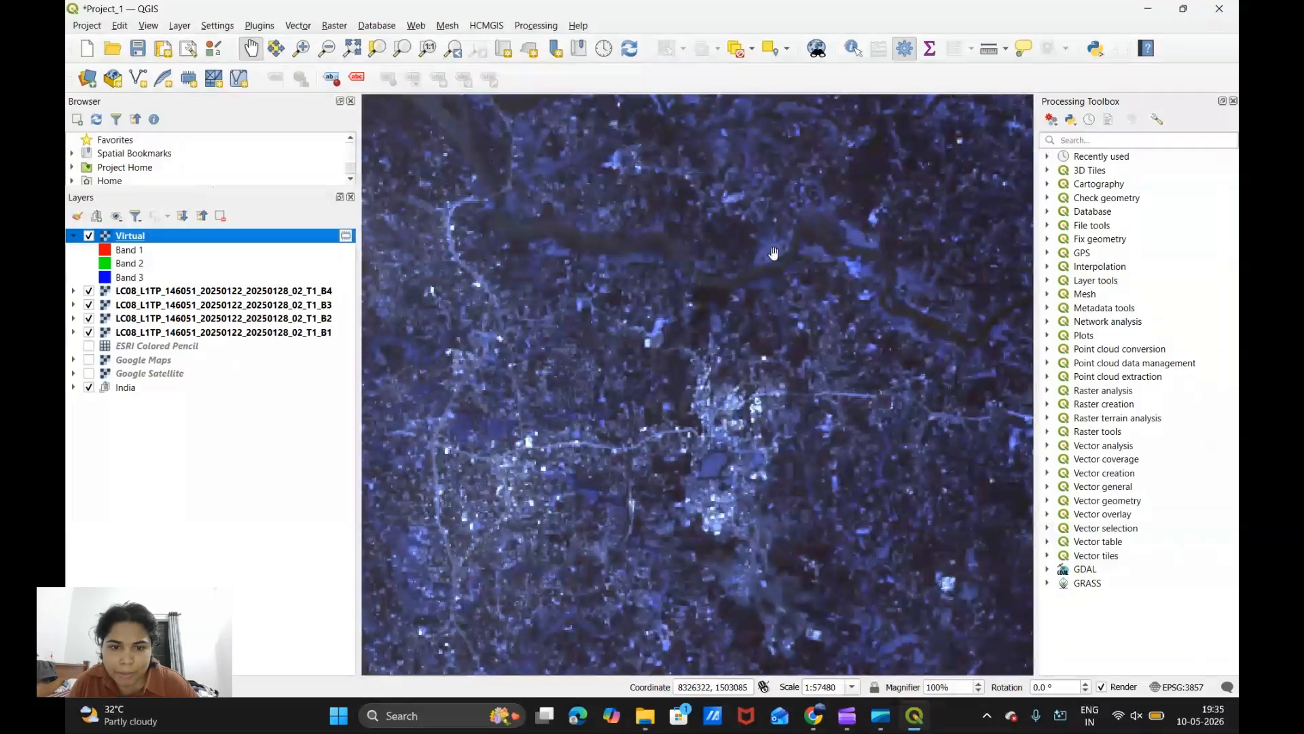
{"action": "scroll", "coordinate": [716, 414], "scroll_direction": "down", "scroll_amount": 1}
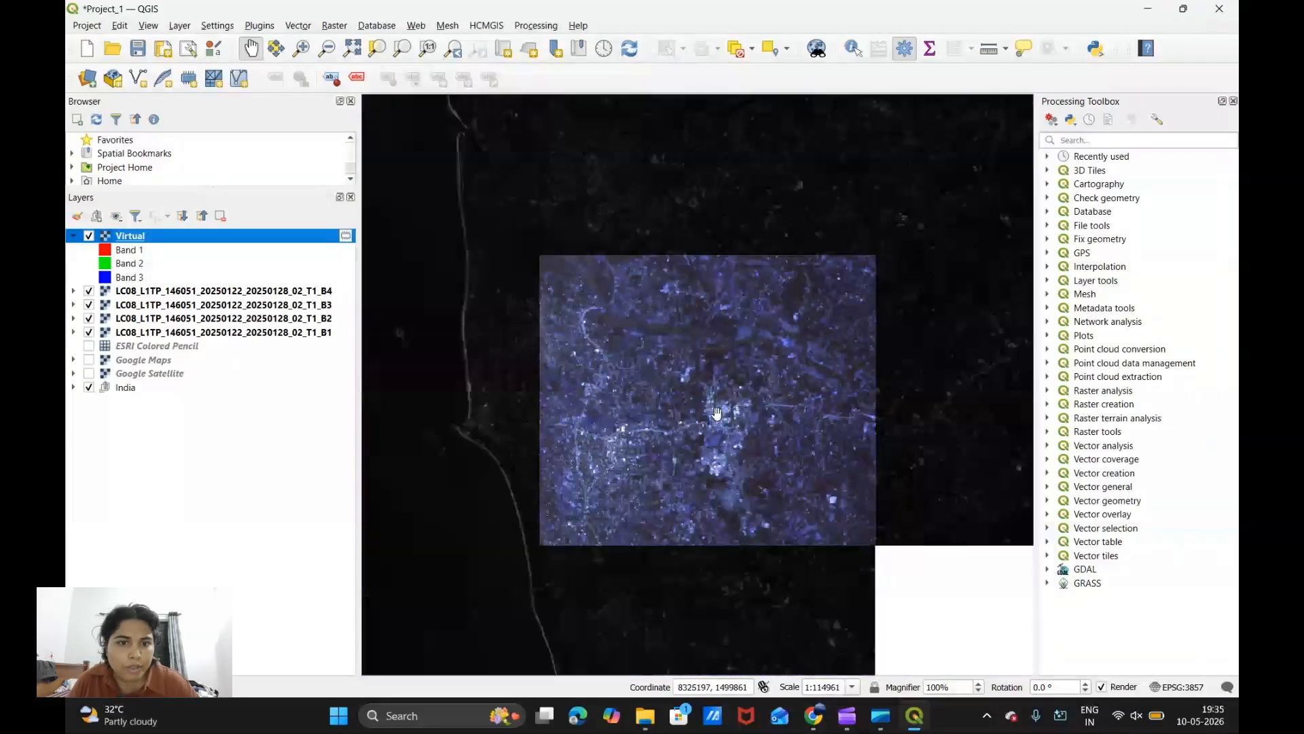
Step: Open the symbology properties of the Virtual layer and move the dialog clear of the layer list
{"action": "scroll", "coordinate": [720, 336], "scroll_direction": "down", "scroll_amount": 2}
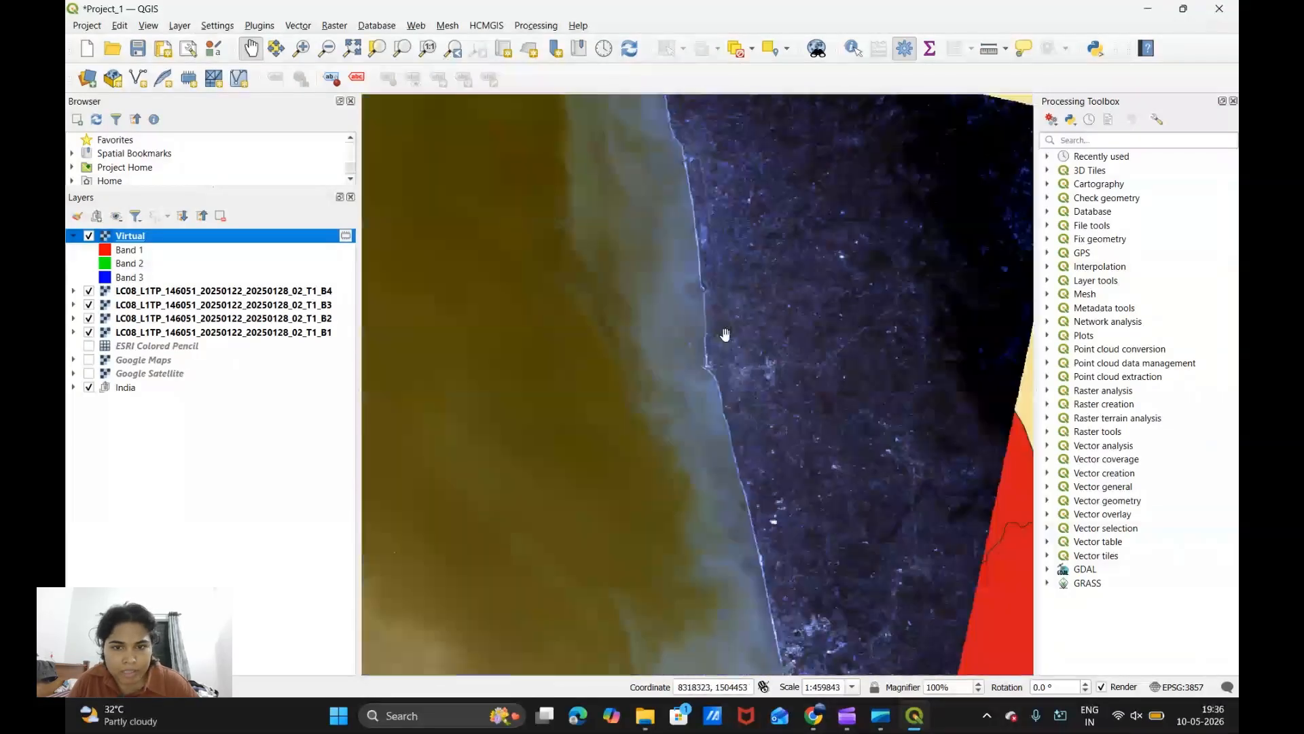
{"action": "scroll", "coordinate": [771, 421], "scroll_direction": "up", "scroll_amount": 2}
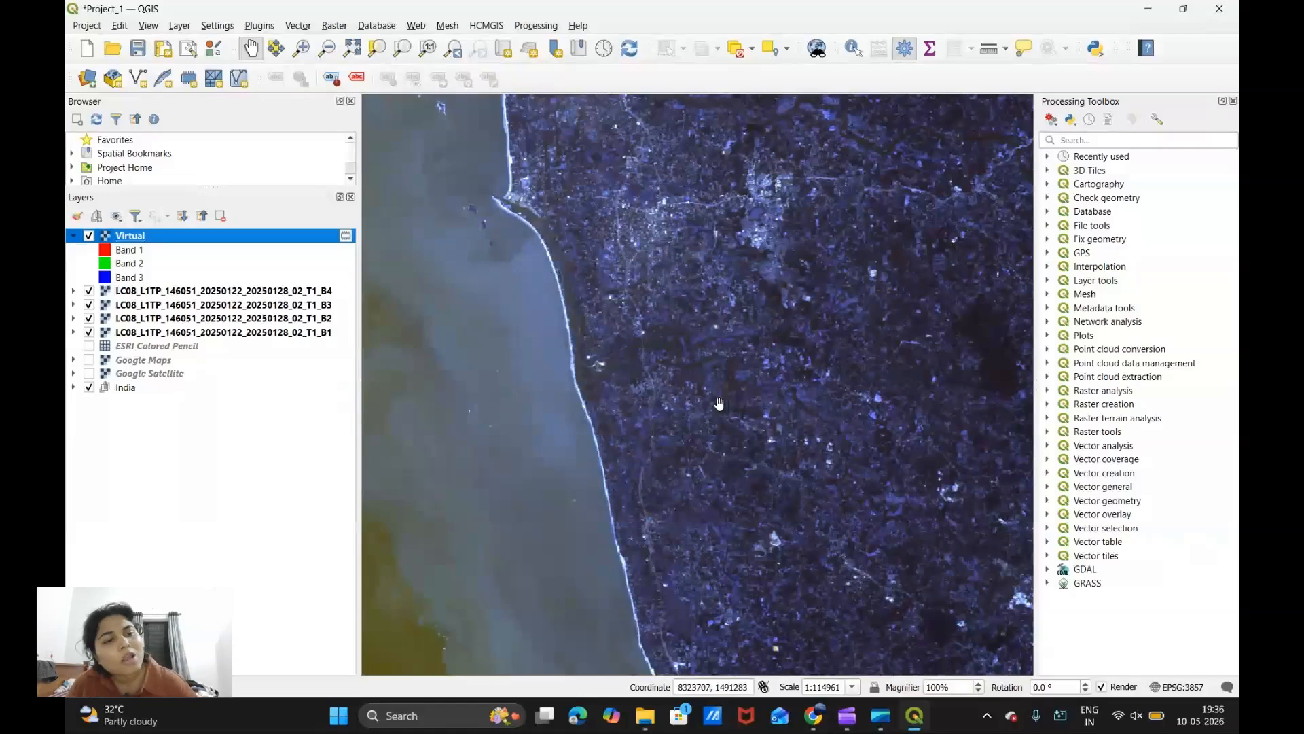
{"action": "right_click", "coordinate": [150, 241]}
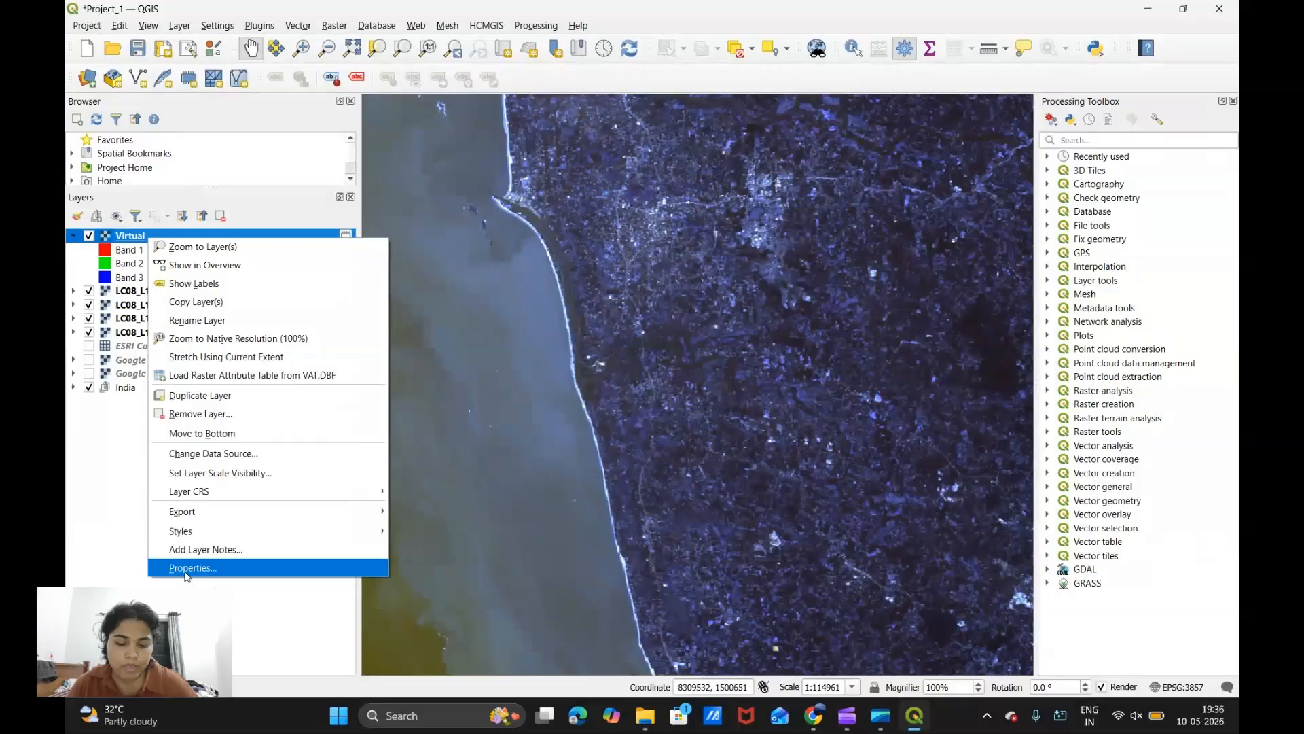
{"action": "left_click", "coordinate": [187, 569]}
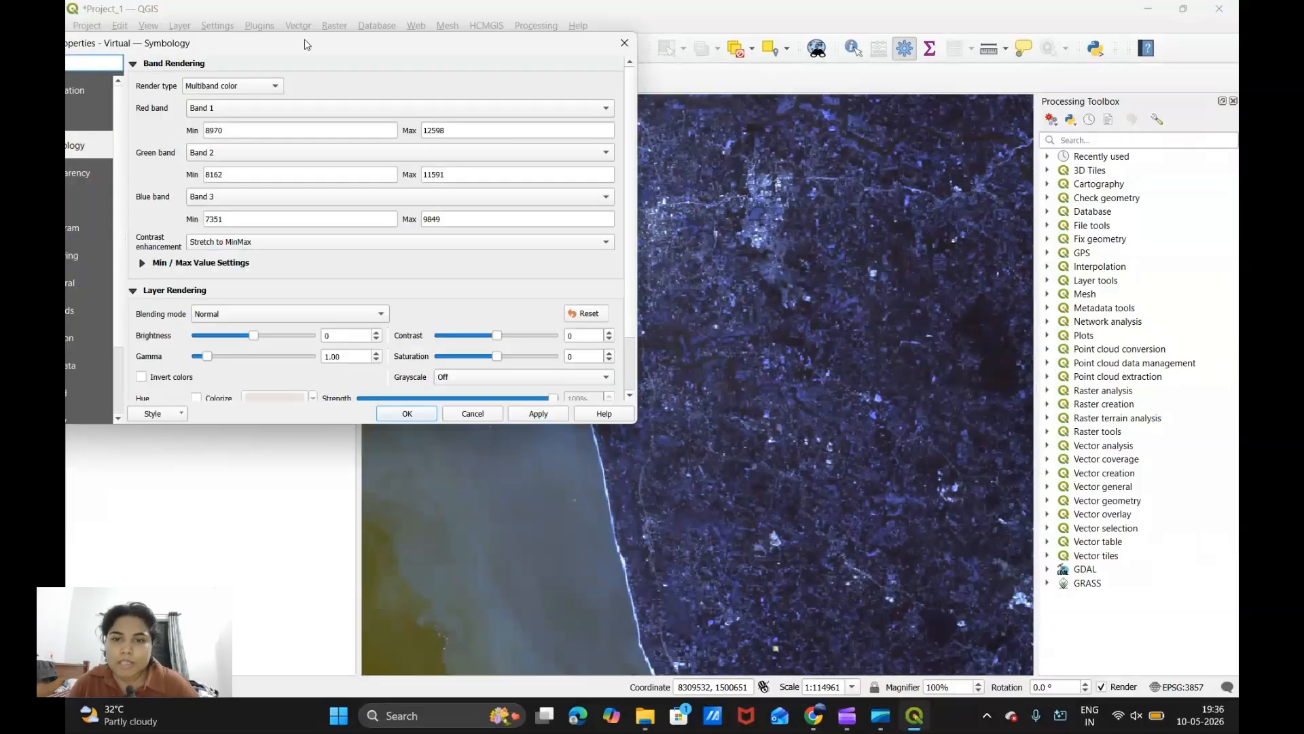
{"action": "left_click_drag", "start_coordinate": [303, 41], "coordinate": [883, 138]}
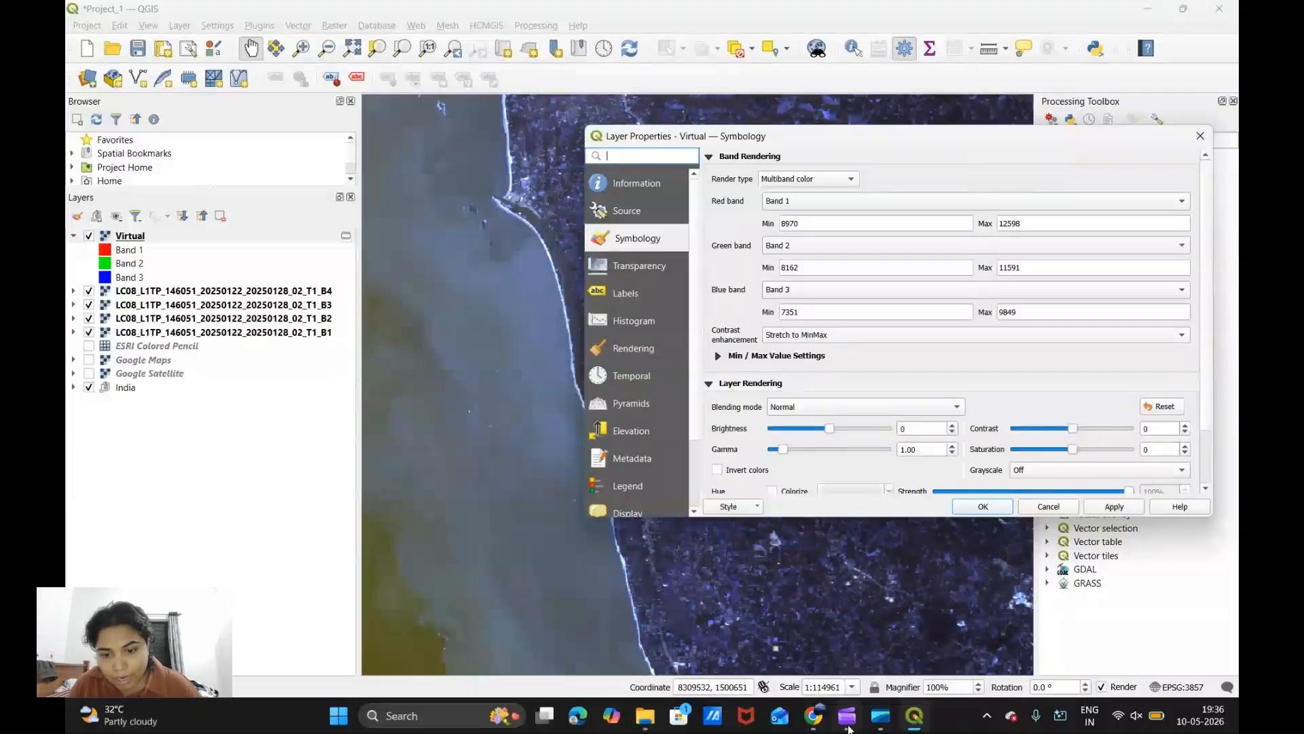
Step: Look up Band 2 in the Landsat 8 band list in Chrome, then try Band 2 as the red band in QGIS
{"action": "left_click", "coordinate": [813, 716]}
{"action": "left_click", "coordinate": [760, 675]}
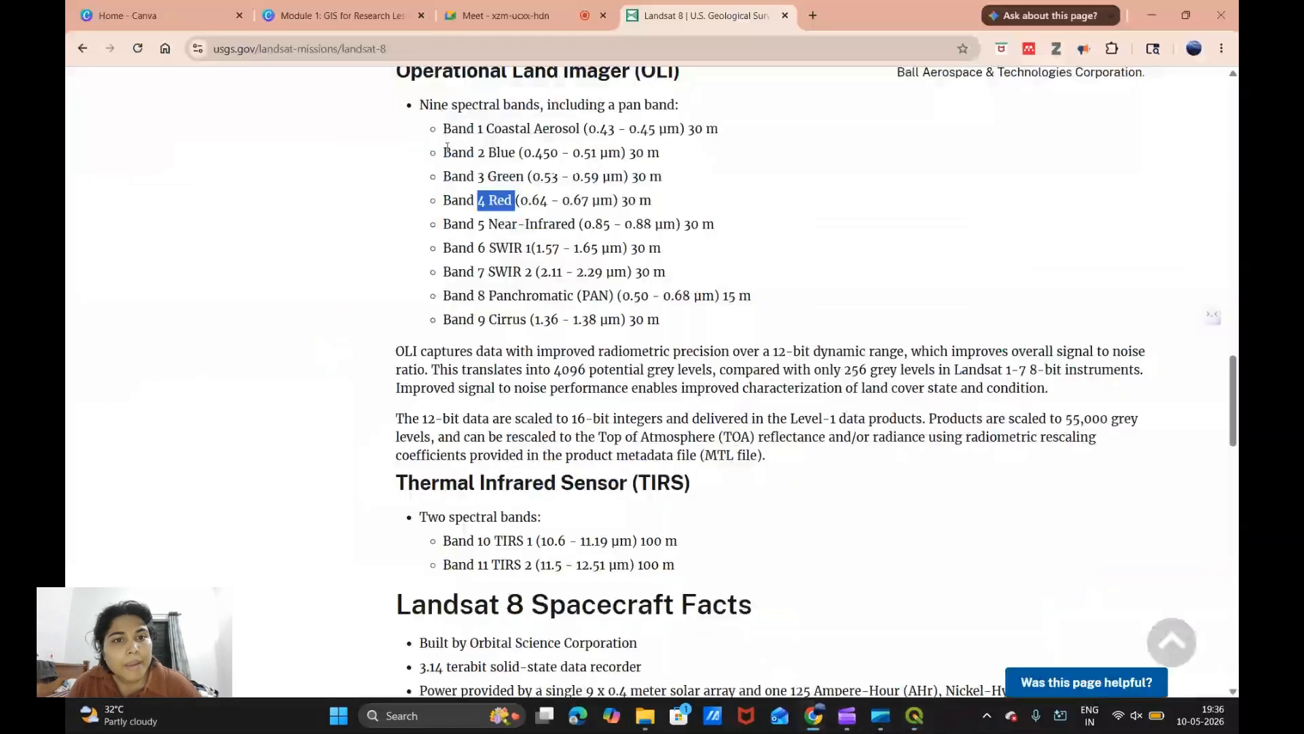
{"action": "left_click_drag", "start_coordinate": [454, 153], "coordinate": [531, 154]}
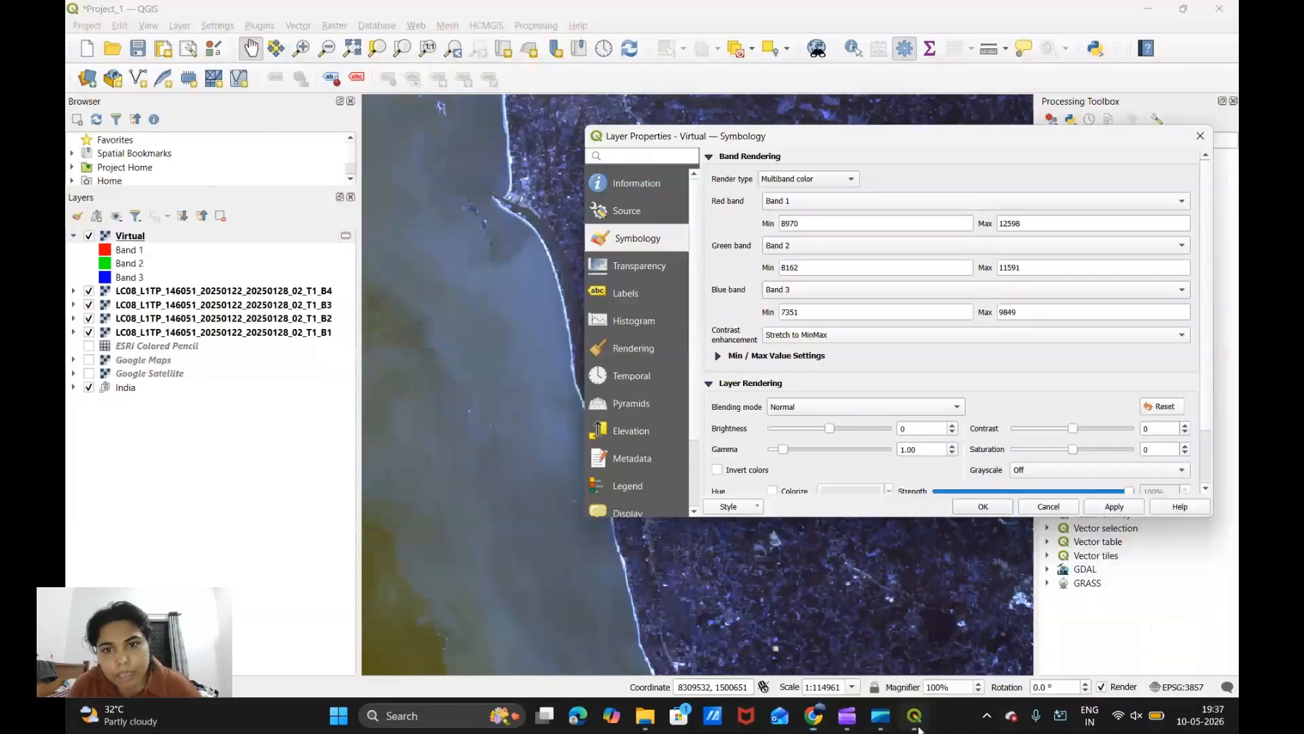
{"action": "left_click", "coordinate": [914, 715]}
{"action": "left_click", "coordinate": [826, 203]}
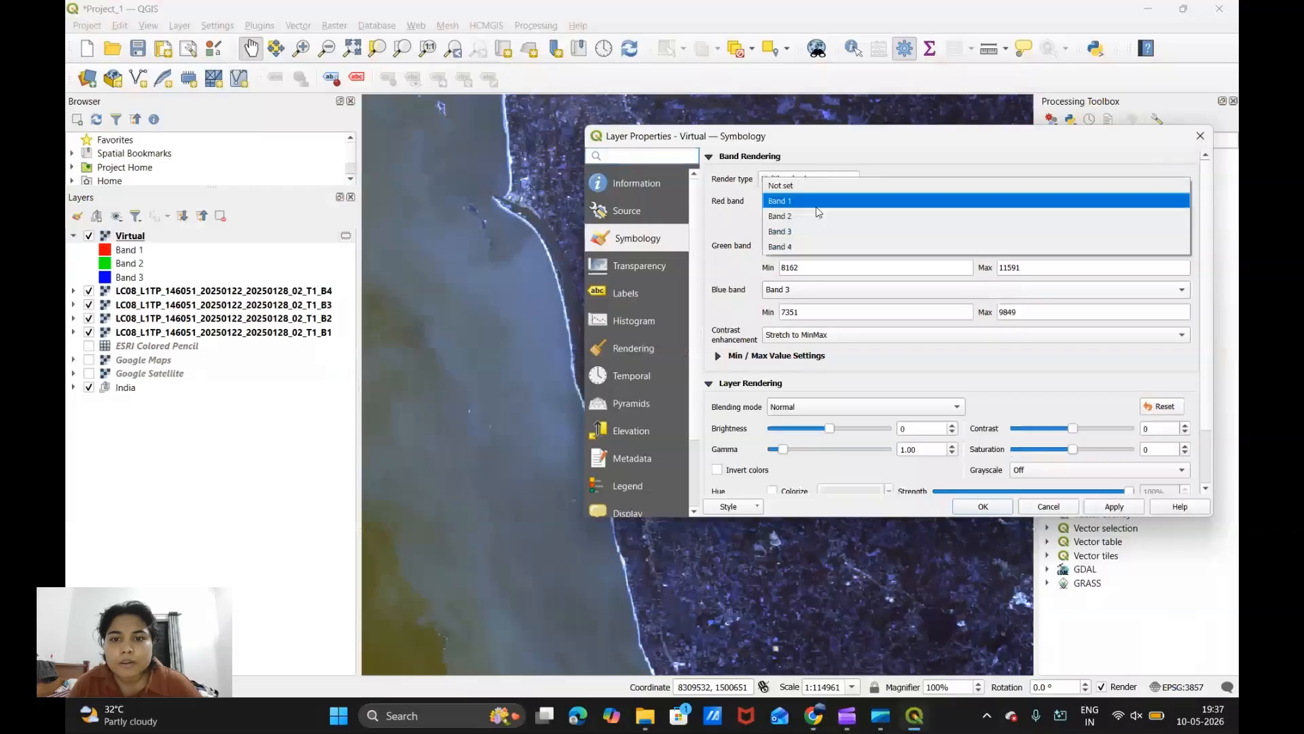
{"action": "left_click", "coordinate": [793, 218]}
{"action": "left_click", "coordinate": [801, 205]}
{"action": "left_click", "coordinate": [801, 204]}
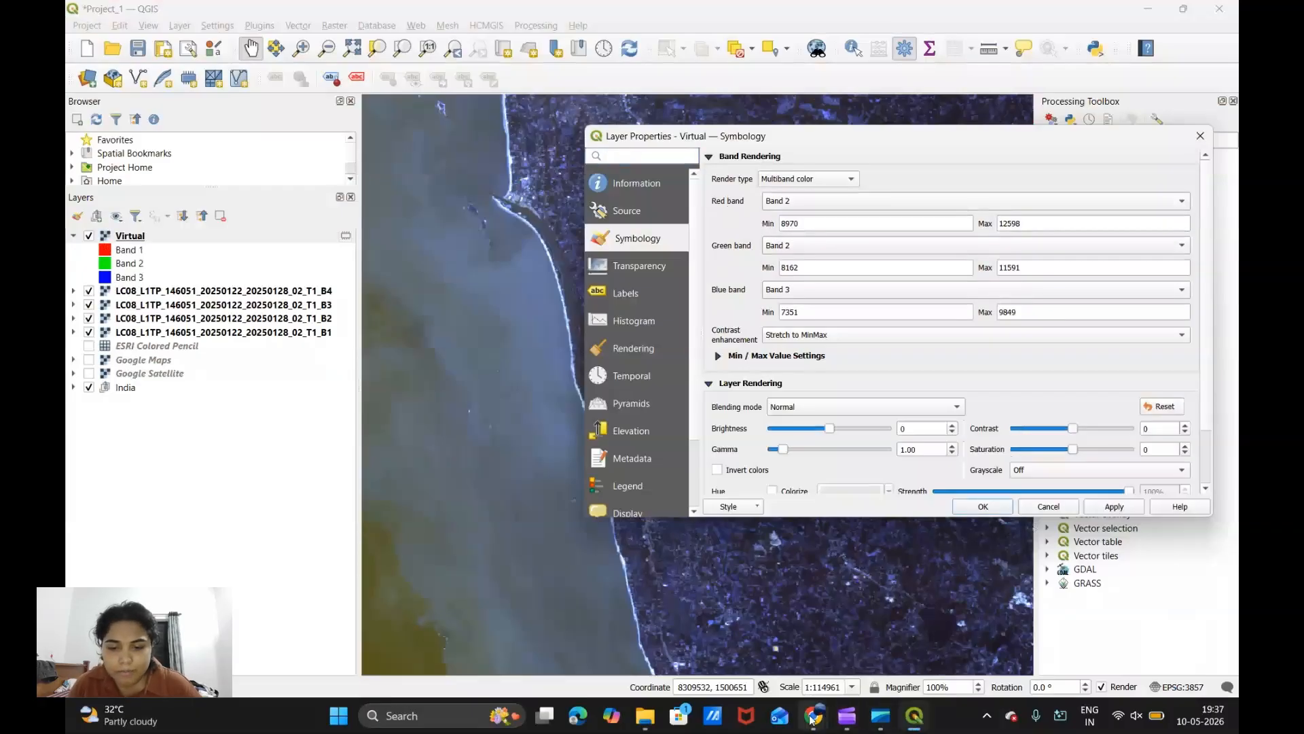
Step: Look up the red band in Chrome's Landsat 8 list and set the Virtual layer's red band to Band 4 in QGIS
{"action": "mouse_move", "coordinate": [813, 715]}
{"action": "left_click", "coordinate": [753, 663]}
{"action": "left_click_drag", "start_coordinate": [466, 200], "coordinate": [516, 200]}
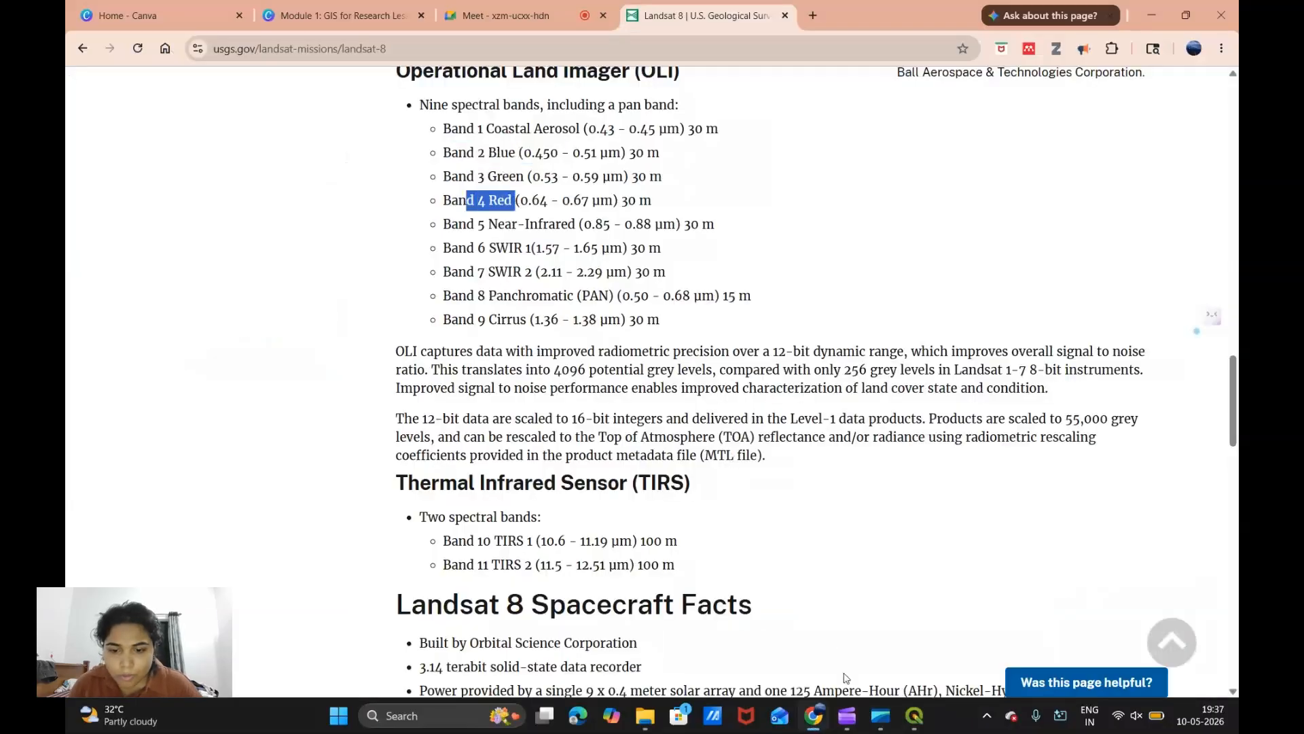
{"action": "mouse_move", "coordinate": [841, 717]}
{"action": "mouse_move", "coordinate": [914, 716]}
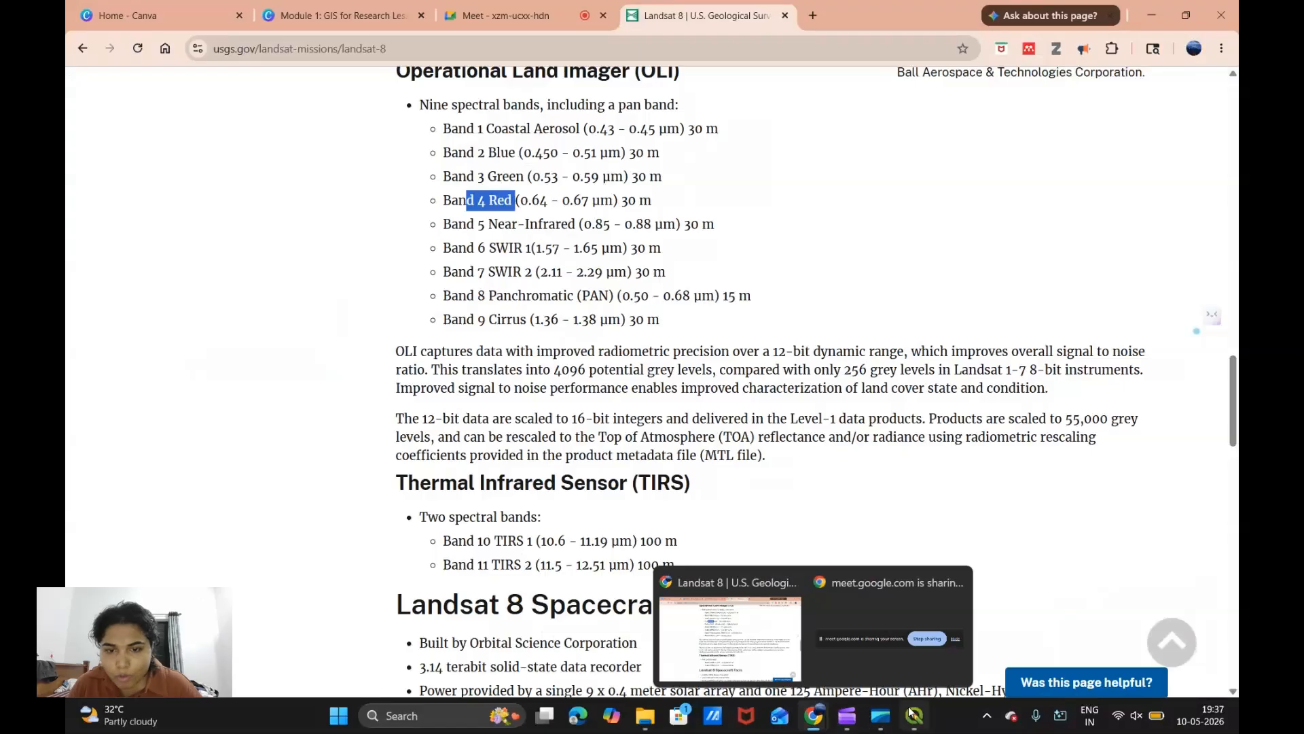
{"action": "left_click", "coordinate": [730, 638]}
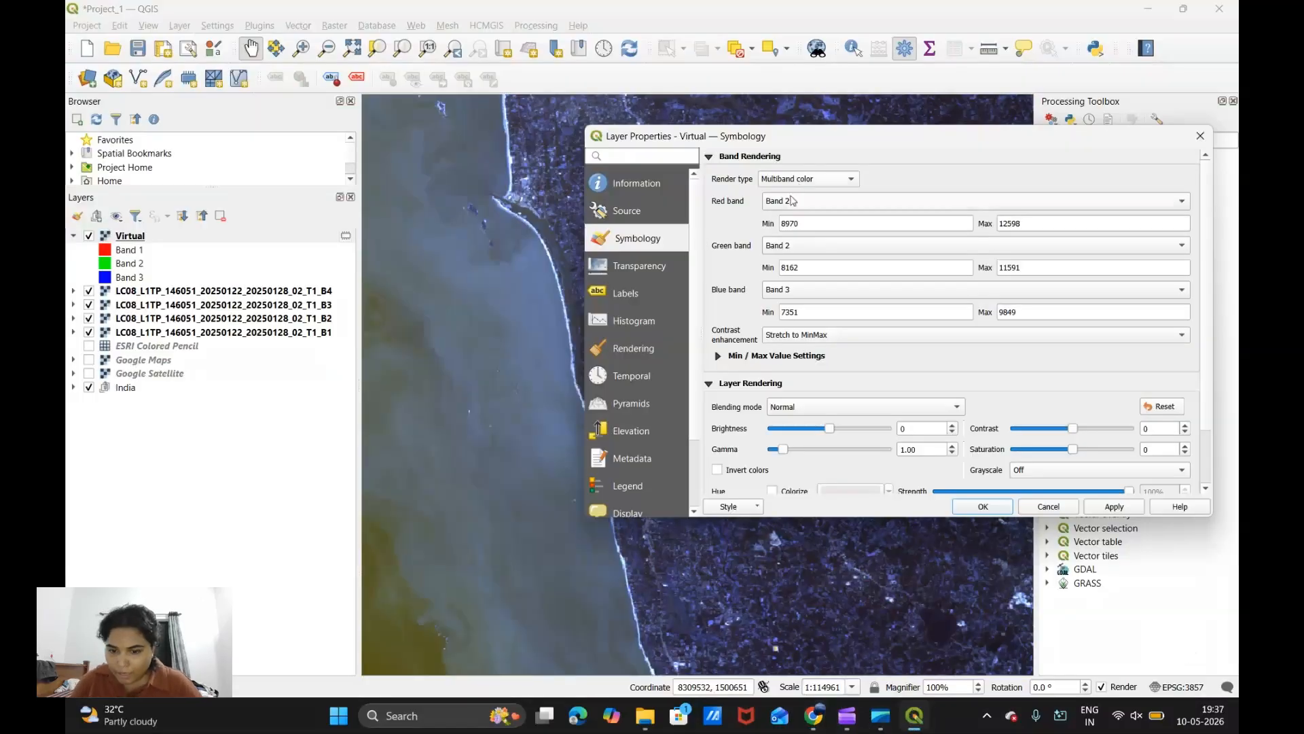
Step: Look up the green band in Chrome's Landsat 8 list and set the Virtual layer's green band to Band 3 in QGIS
{"action": "mouse_move", "coordinate": [814, 716]}
{"action": "left_click", "coordinate": [720, 583]}
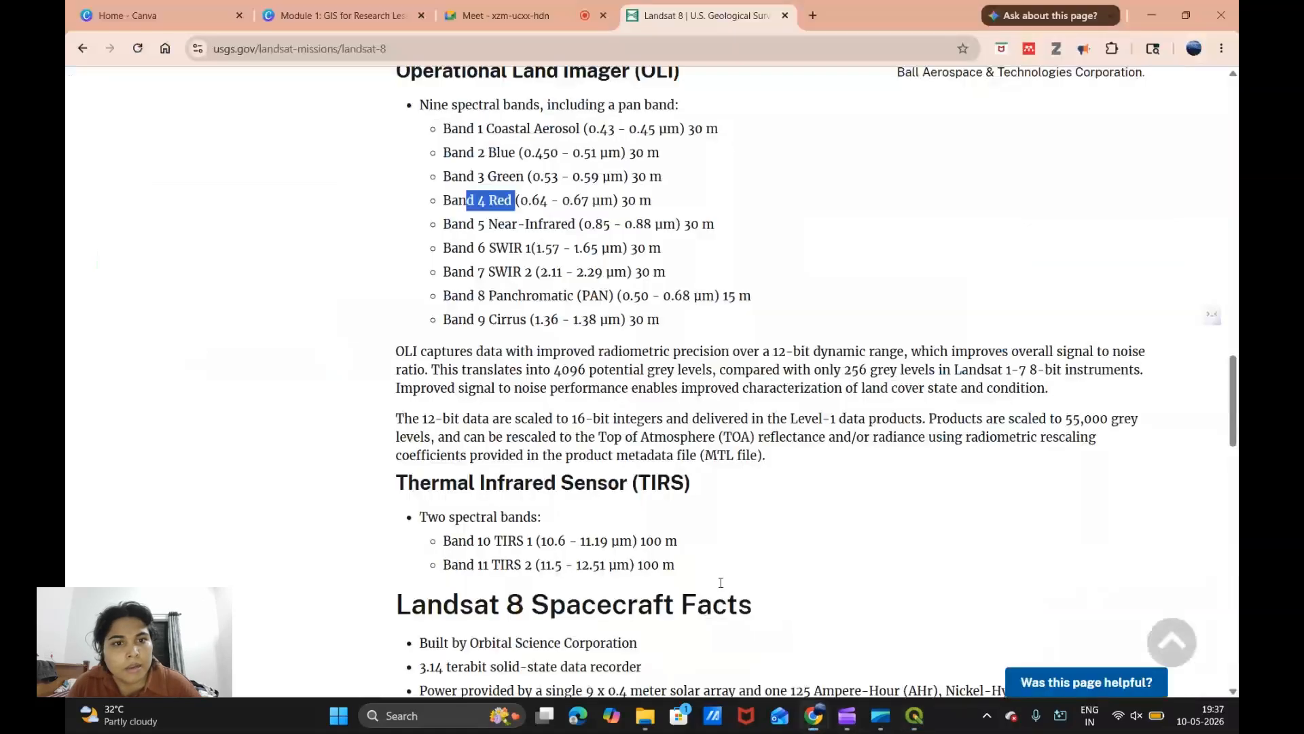
{"action": "left_click_drag", "start_coordinate": [478, 175], "coordinate": [528, 176]}
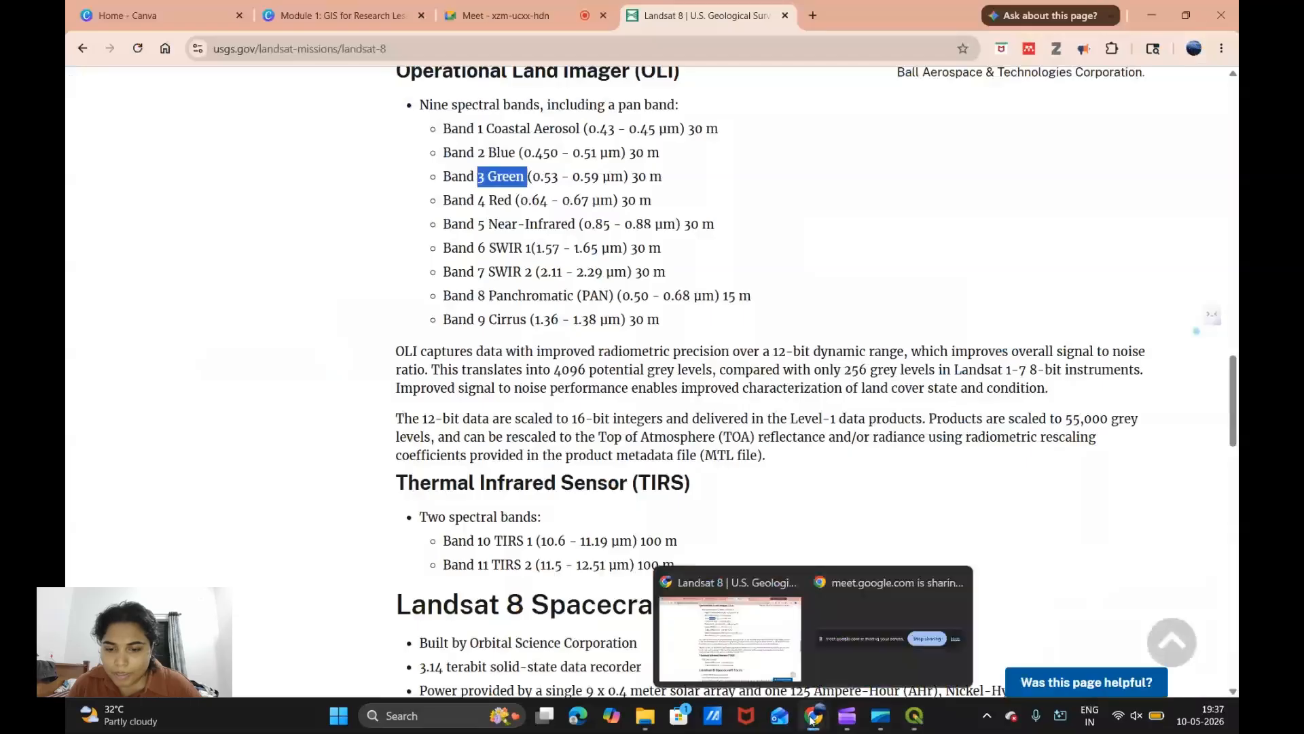
{"action": "left_click", "coordinate": [913, 713]}
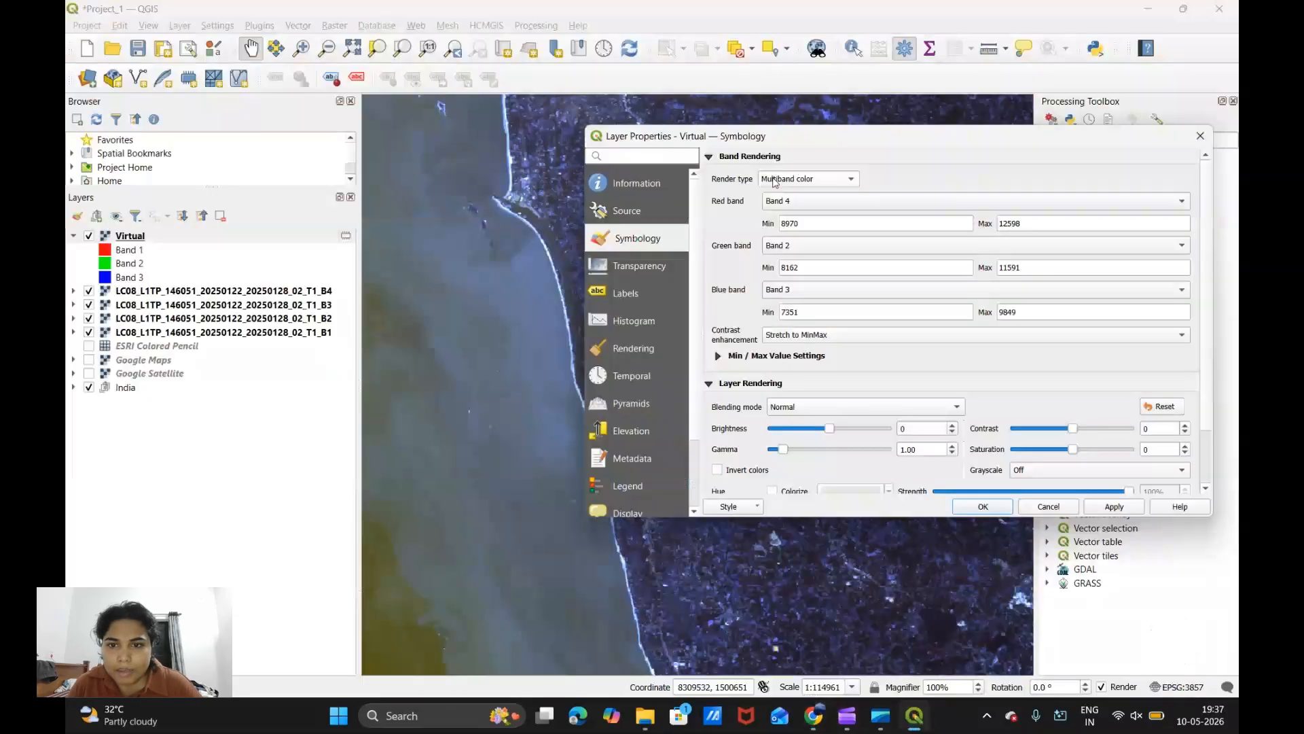
{"action": "left_click", "coordinate": [799, 246]}
{"action": "left_click", "coordinate": [799, 259]}
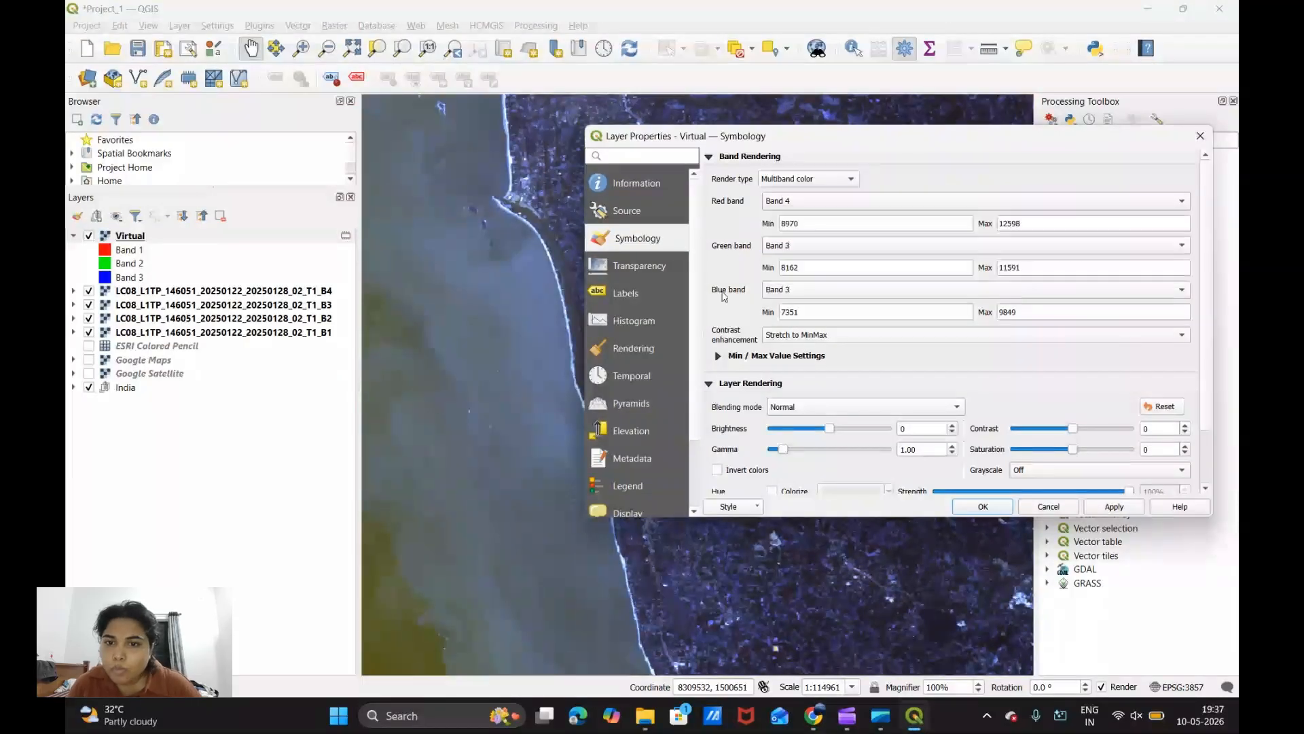
Step: Set the Virtual layer's blue band to Band 2, apply the band combination and close the layer properties
{"action": "left_click", "coordinate": [796, 290]}
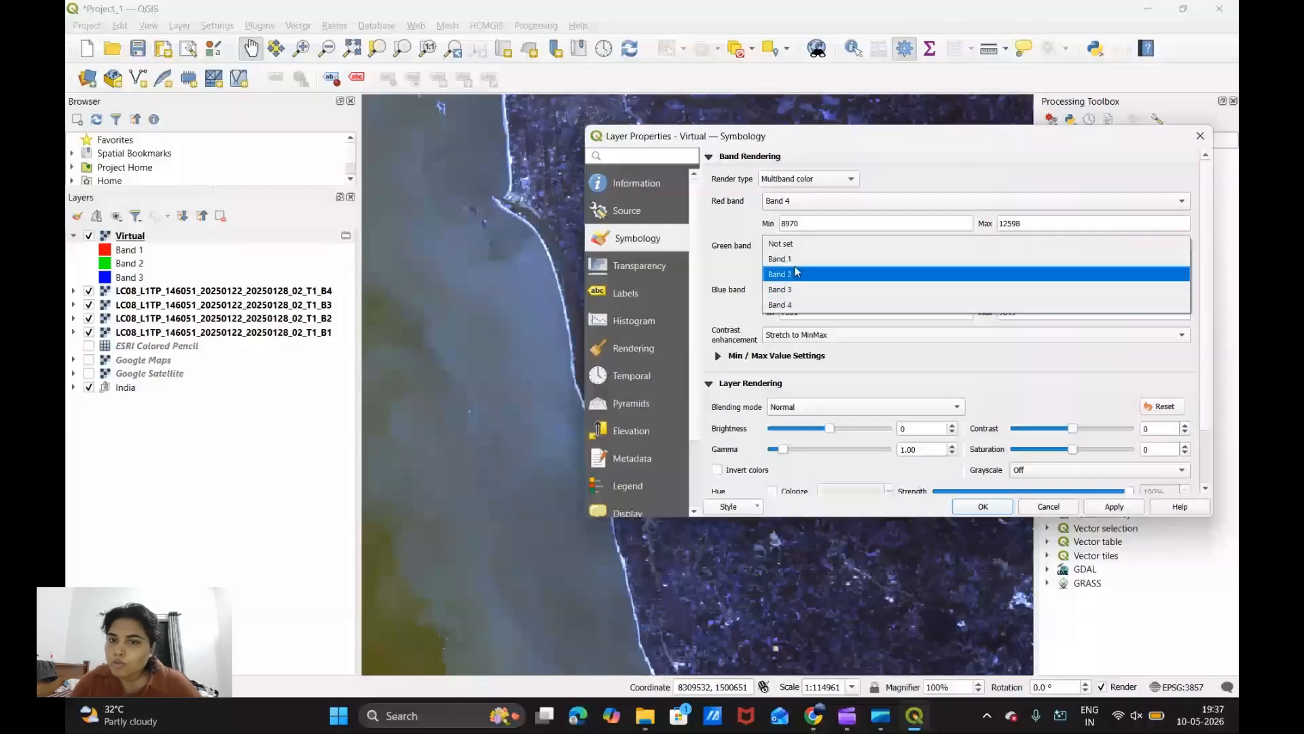
{"action": "left_click", "coordinate": [805, 275]}
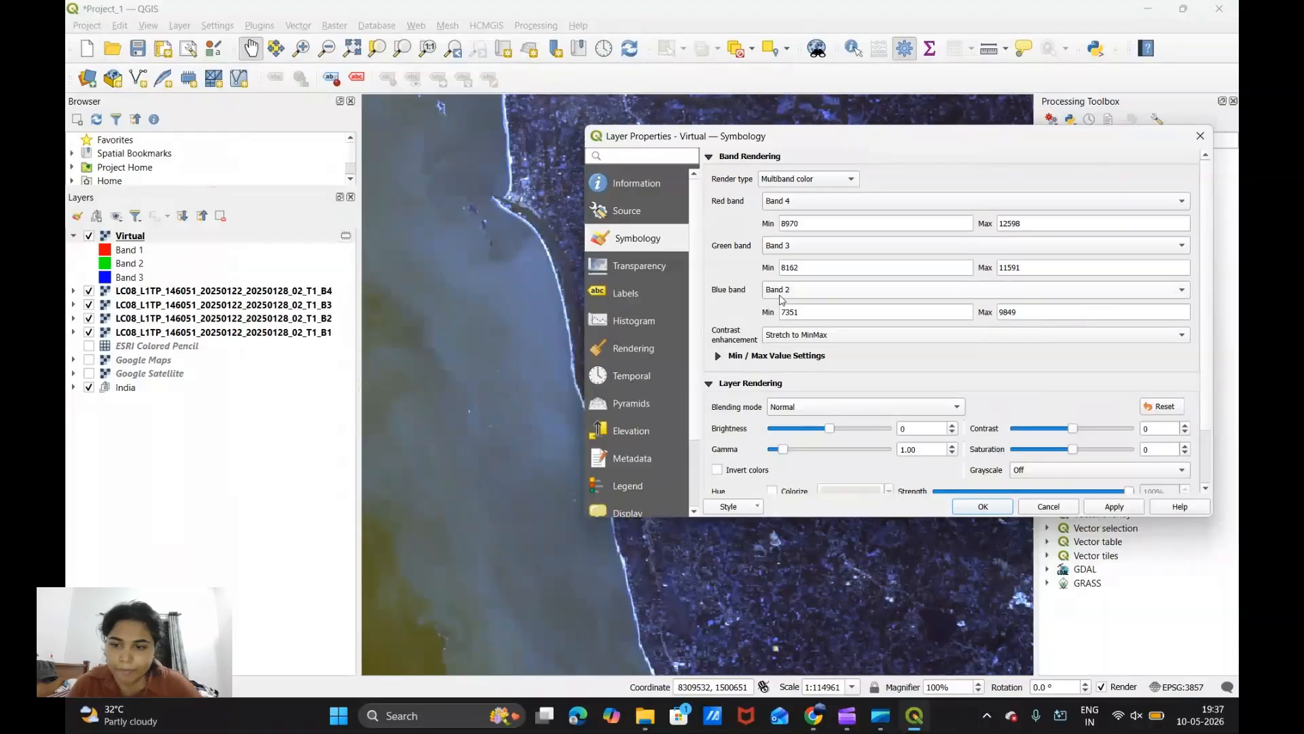
{"action": "left_click", "coordinate": [1127, 506]}
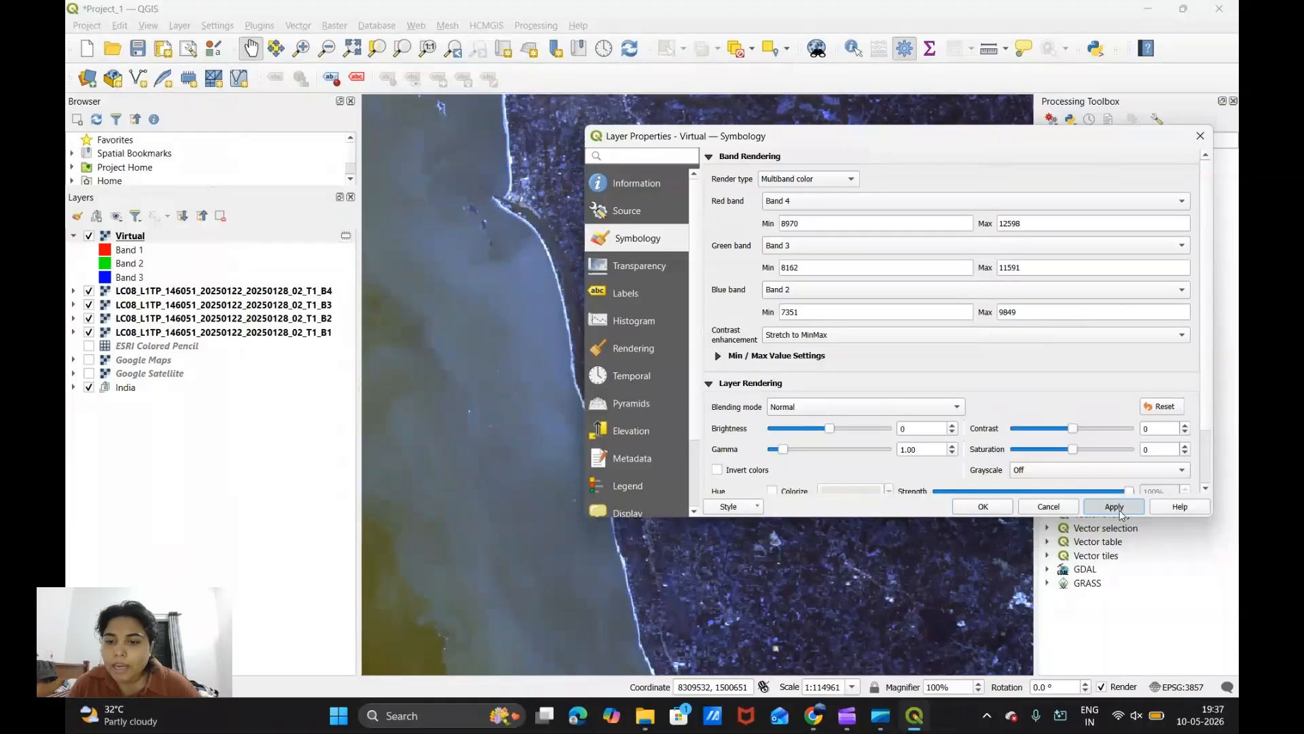
{"action": "left_click", "coordinate": [982, 506]}
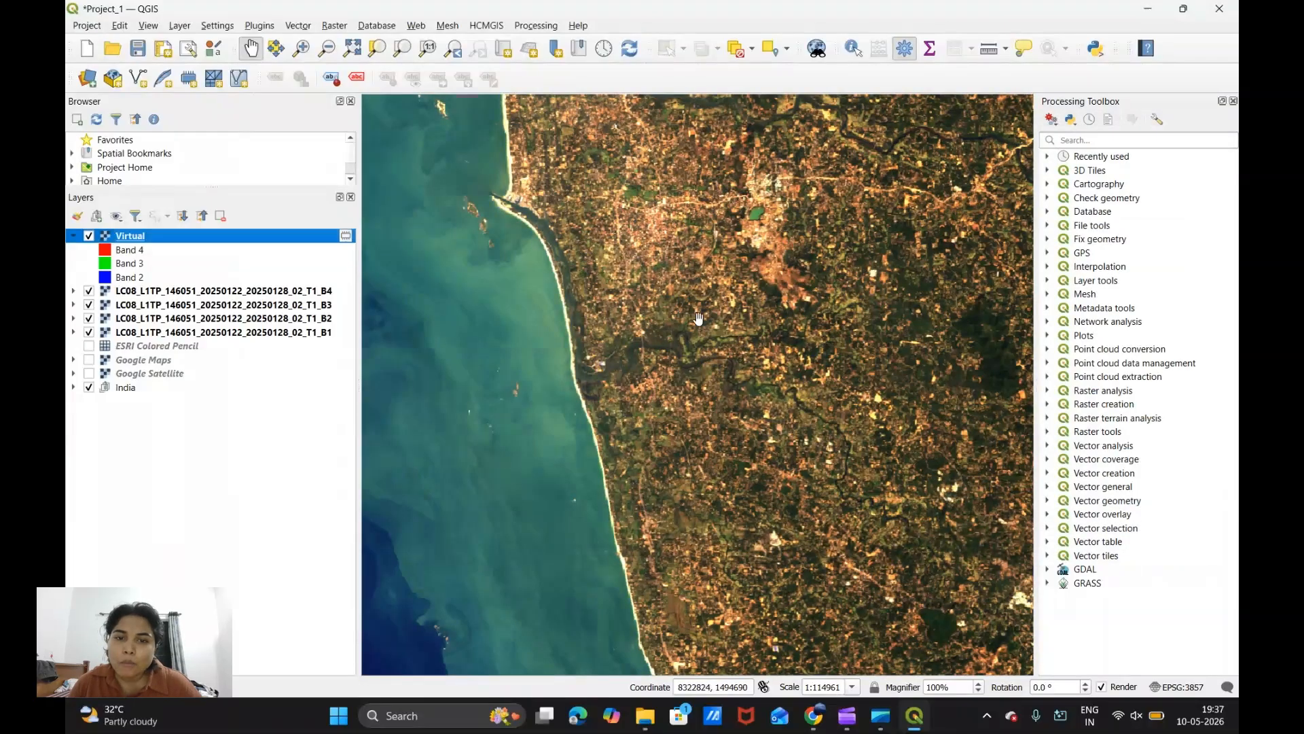
Step: Examine the recoloured Virtual raster along the coastline, over the sea and around the offshore islands
{"action": "scroll", "coordinate": [677, 319], "scroll_direction": "down", "scroll_amount": 2}
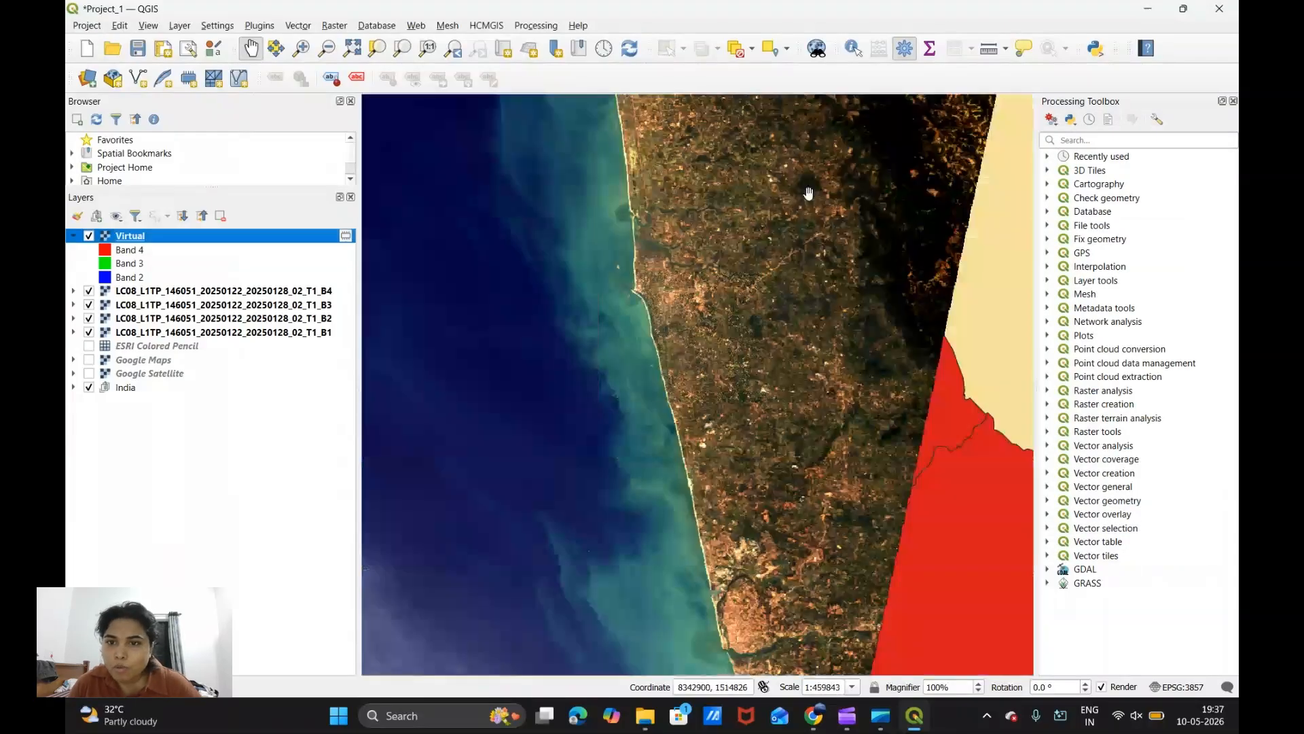
{"action": "scroll", "coordinate": [928, 286], "scroll_direction": "up", "scroll_amount": 4}
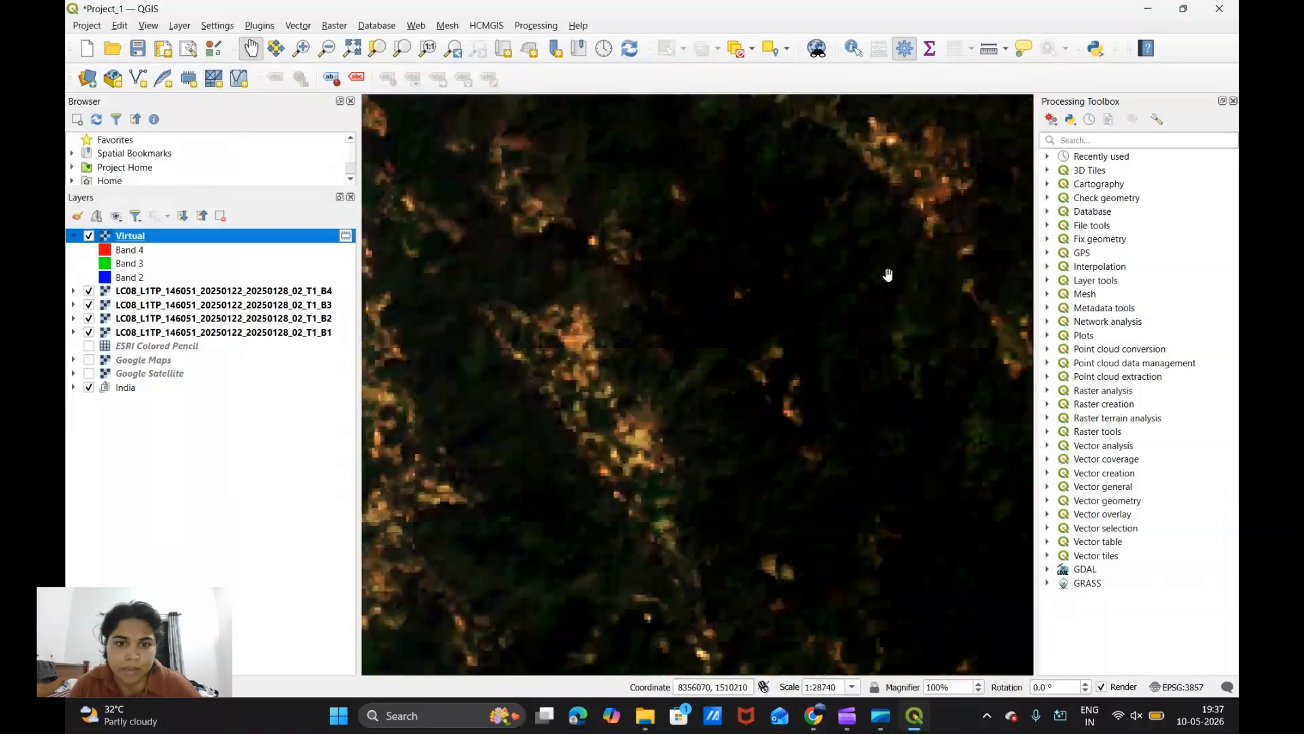
{"action": "scroll", "coordinate": [668, 341], "scroll_direction": "down", "scroll_amount": 3}
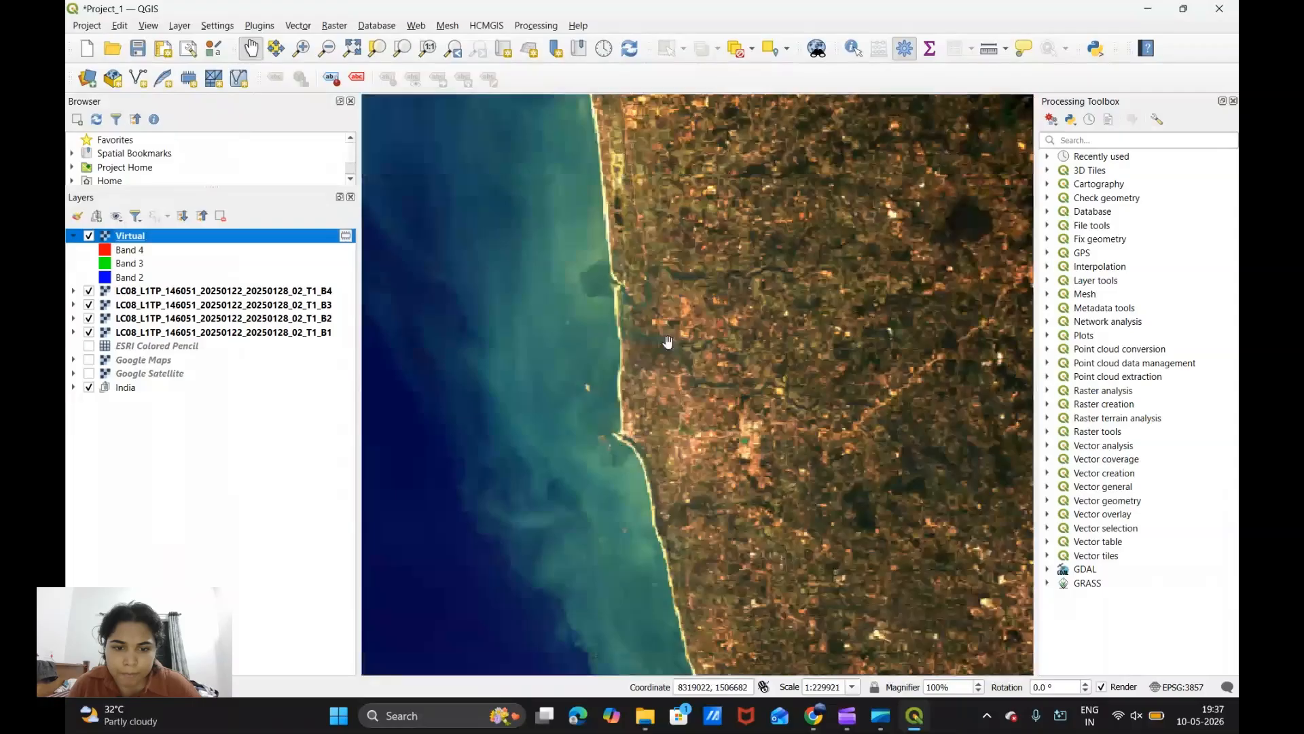
{"action": "scroll", "coordinate": [668, 342], "scroll_direction": "up", "scroll_amount": 1}
{"action": "left_click_drag", "start_coordinate": [672, 503], "coordinate": [757, 335]}
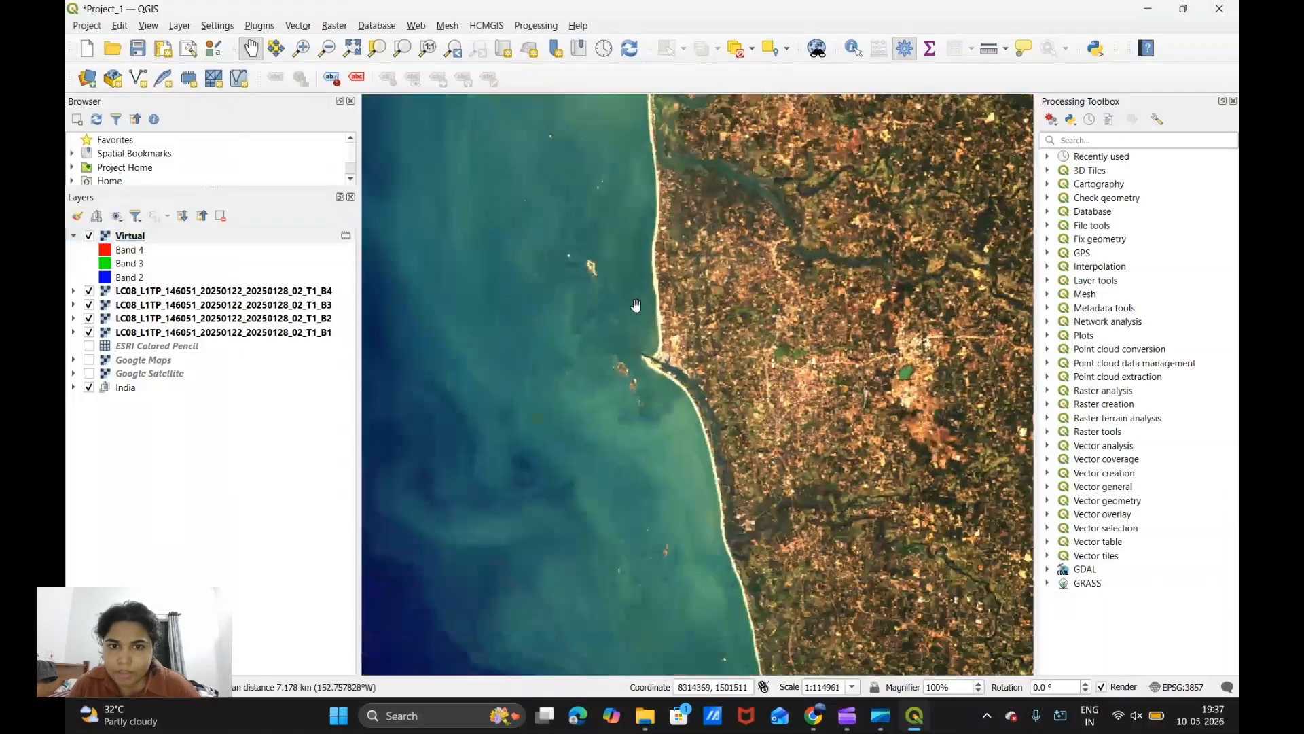
{"action": "left_click_drag", "start_coordinate": [635, 305], "coordinate": [887, 461]}
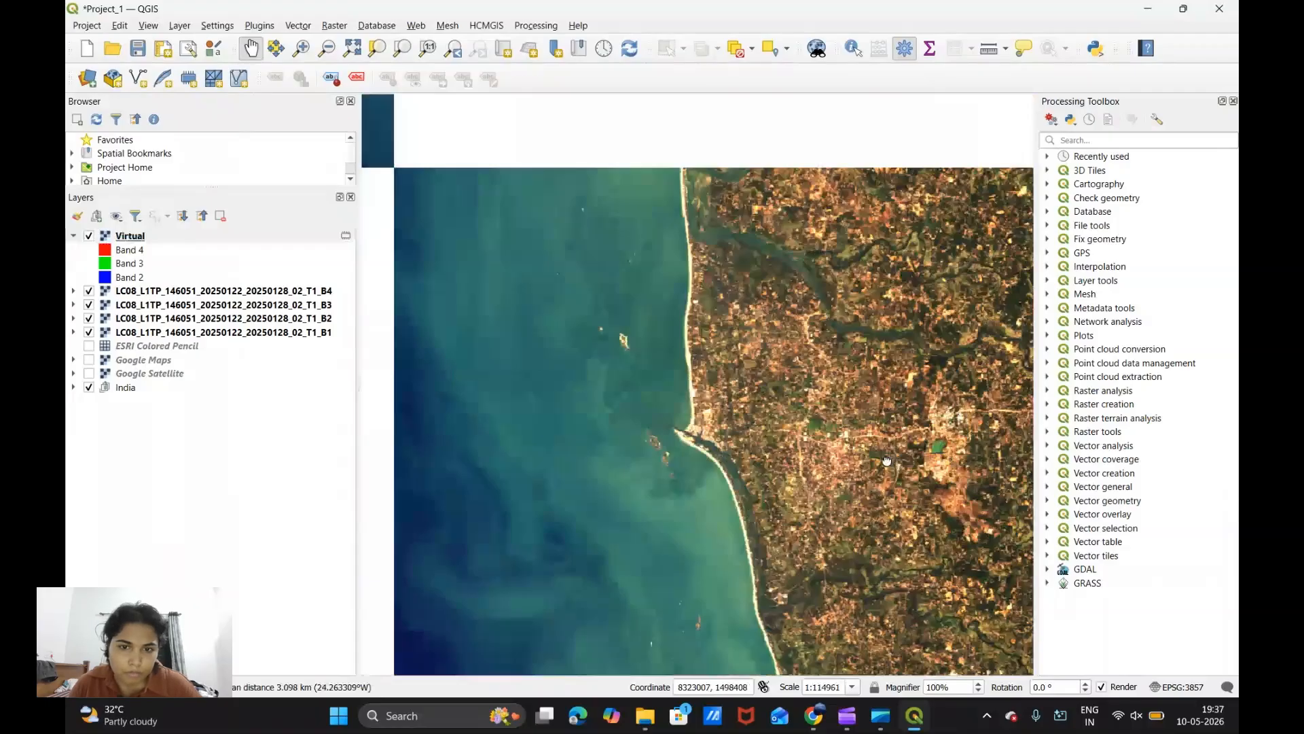
{"action": "left_click_drag", "start_coordinate": [887, 461], "coordinate": [671, 327]}
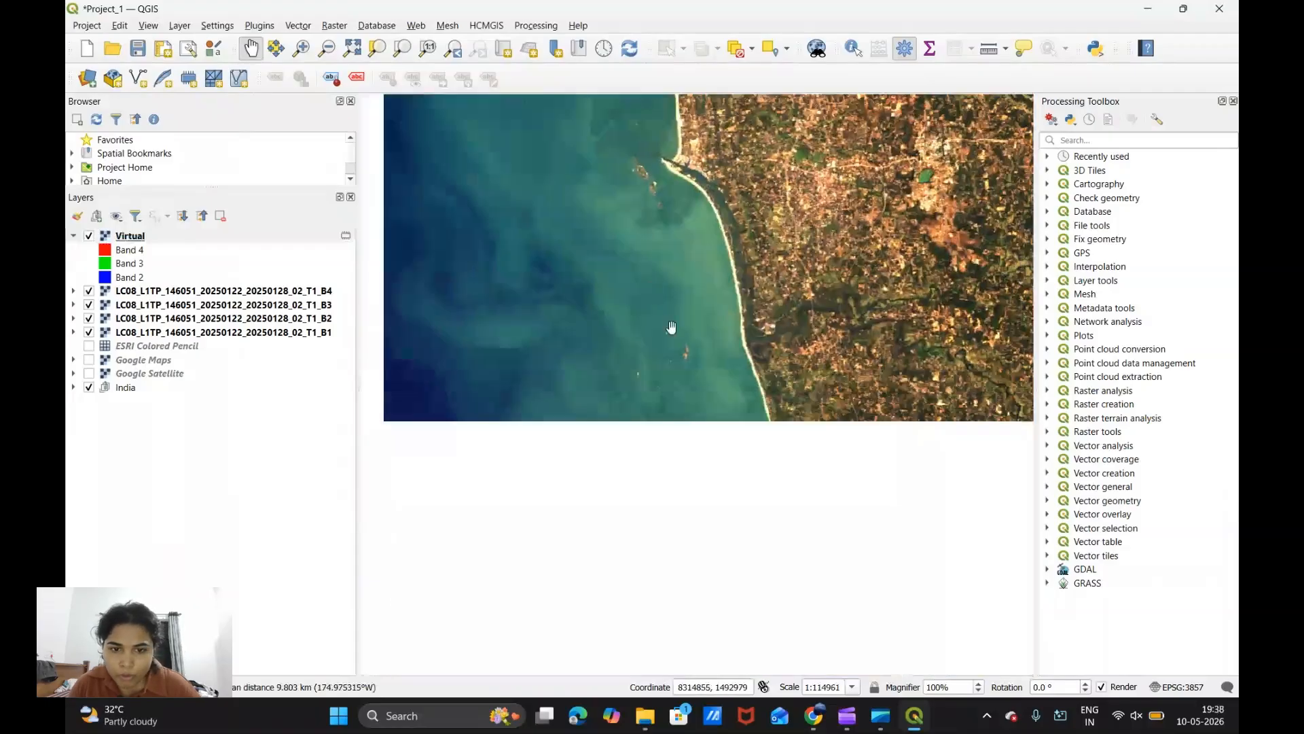
{"action": "left_click_drag", "start_coordinate": [704, 521], "coordinate": [660, 368]}
{"action": "left_click_drag", "start_coordinate": [707, 490], "coordinate": [583, 394]}
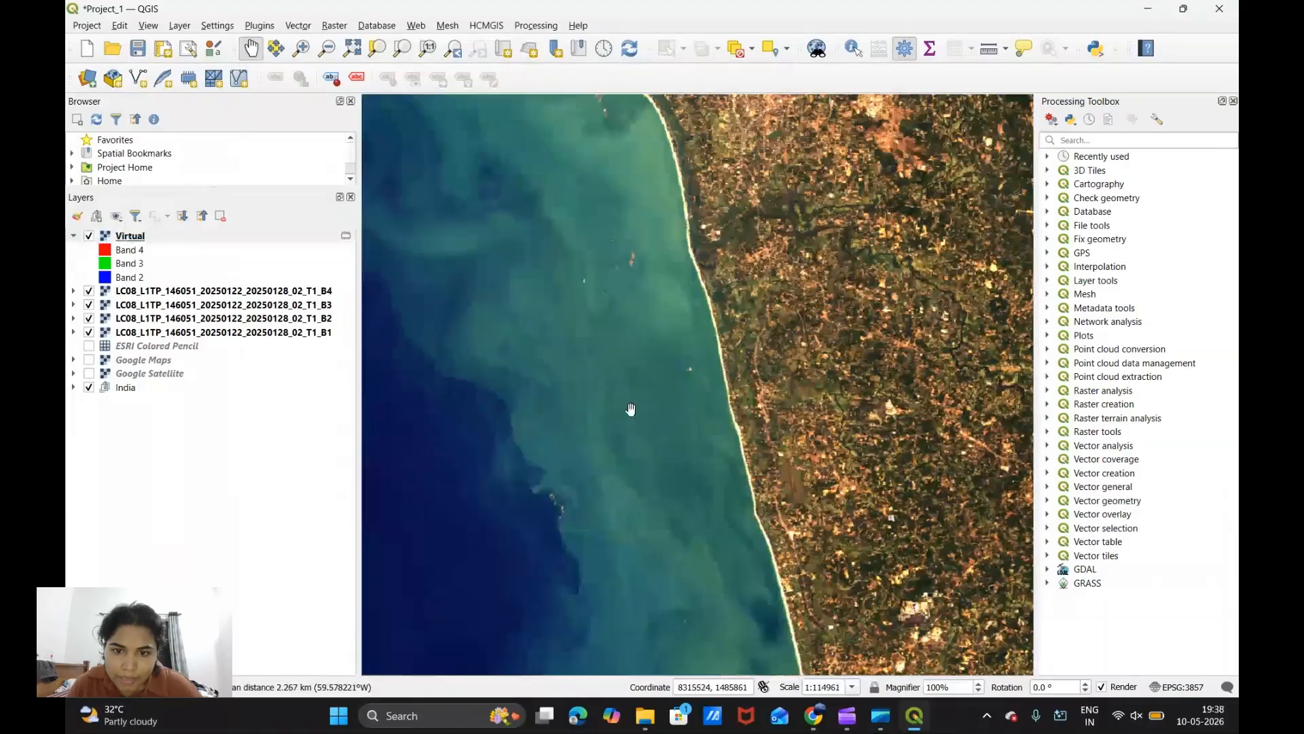
Step: Examine the inland rivers, vegetation and built-up areas of the Virtual raster at closer scales
{"action": "left_click_drag", "start_coordinate": [890, 232], "coordinate": [723, 308]}
{"action": "scroll", "coordinate": [722, 307], "scroll_direction": "up", "scroll_amount": 1}
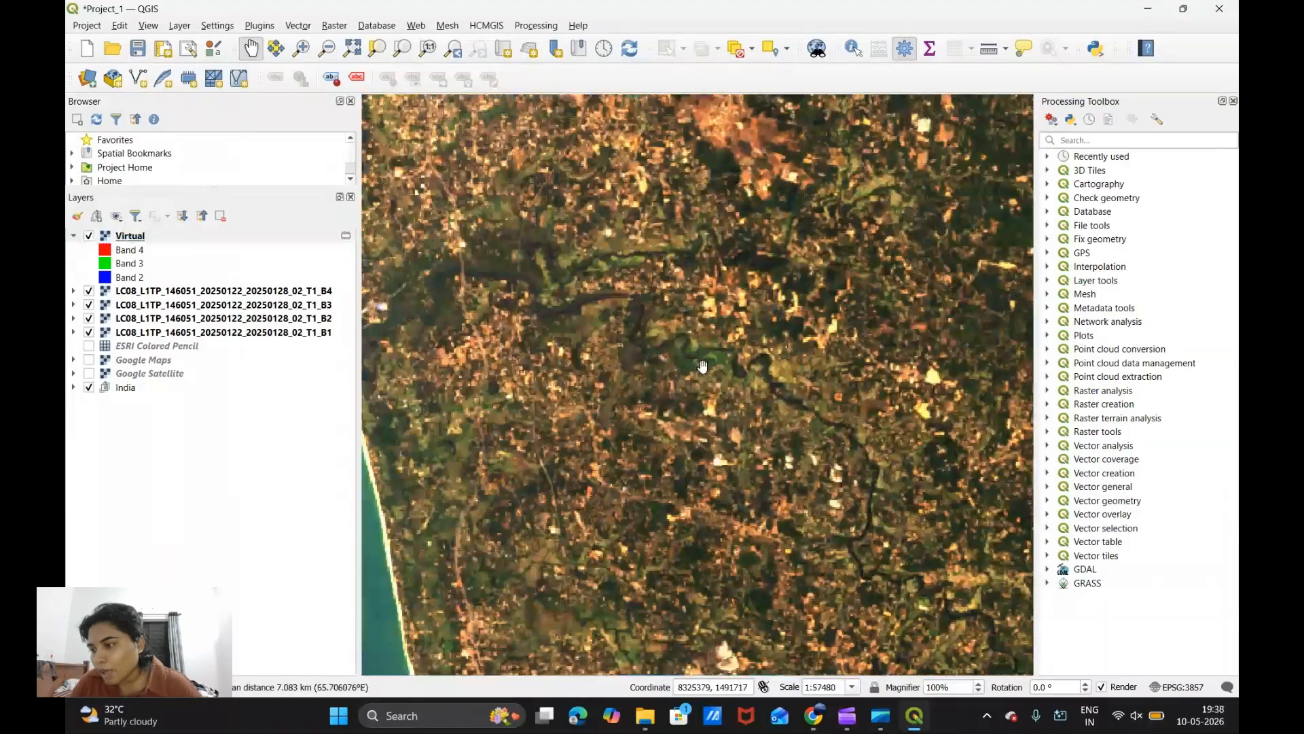
{"action": "scroll", "coordinate": [703, 366], "scroll_direction": "up", "scroll_amount": 1}
{"action": "scroll", "coordinate": [703, 366], "scroll_direction": "down", "scroll_amount": 1}
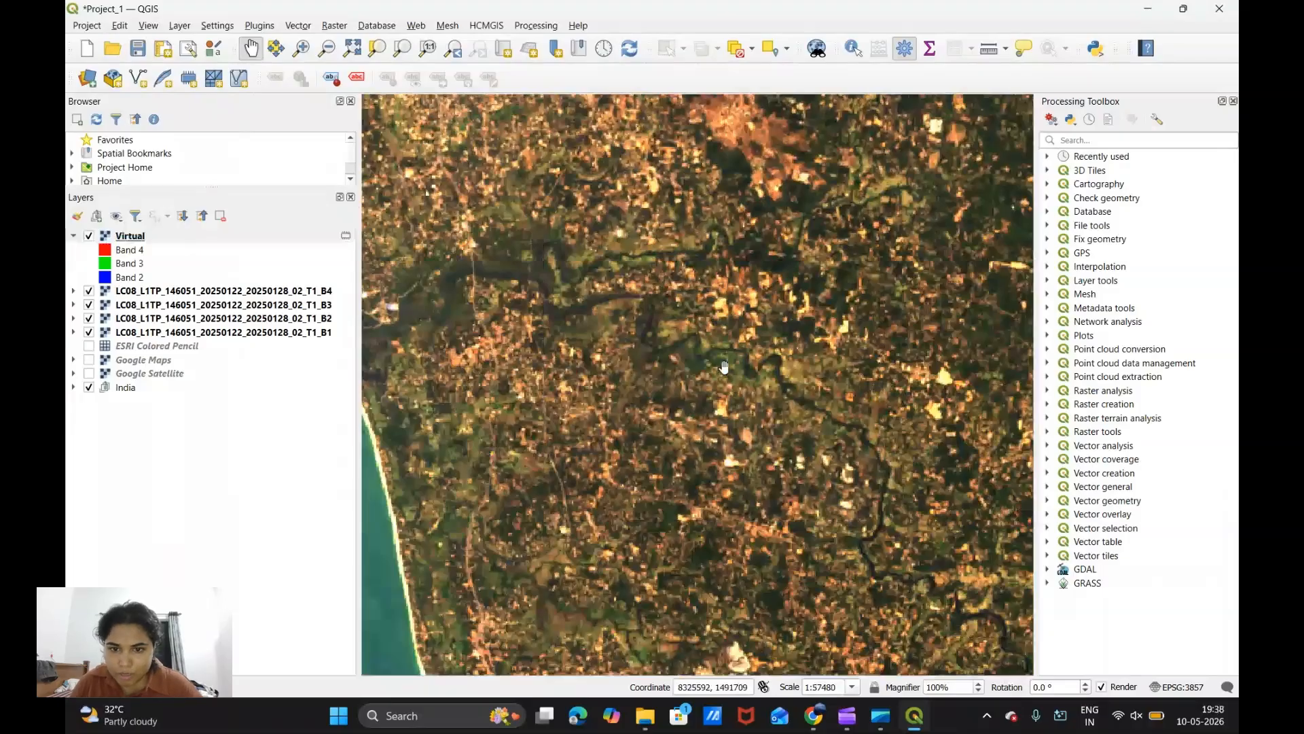
{"action": "scroll", "coordinate": [684, 354], "scroll_direction": "up", "scroll_amount": 2}
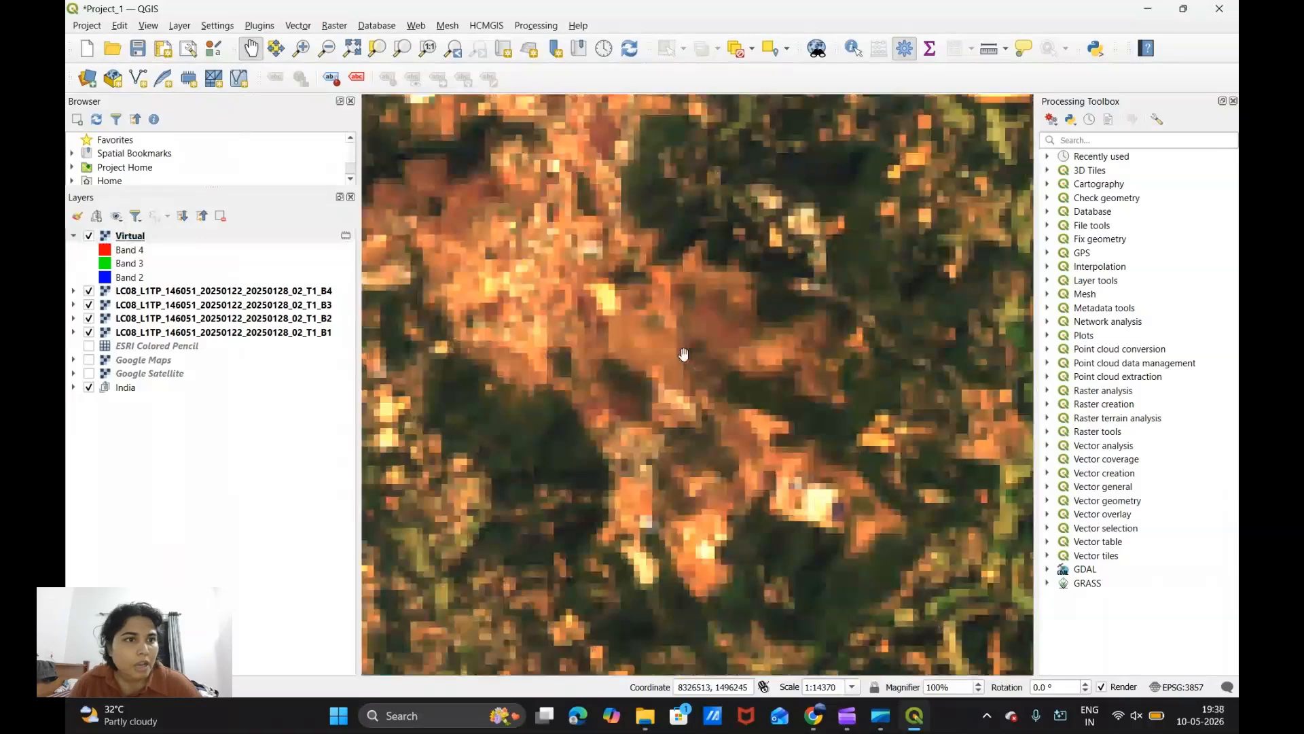
{"action": "scroll", "coordinate": [683, 353], "scroll_direction": "down", "scroll_amount": 3}
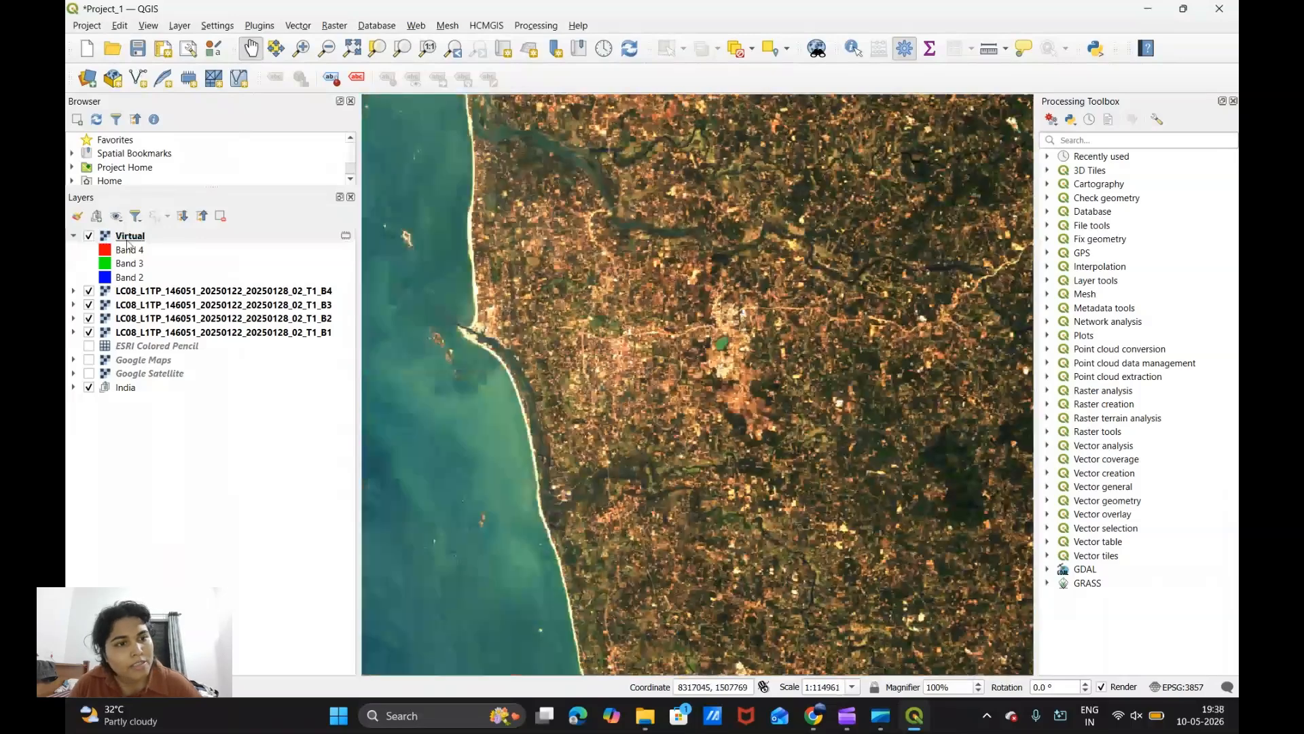
Step: Start exporting the Virtual layer as a raster file and browse to the LC08_L1TP_146051_20250122_20250128_02_T1 folder in Desktop's Project_1 for the output
{"action": "mouse_move", "coordinate": [129, 237]}
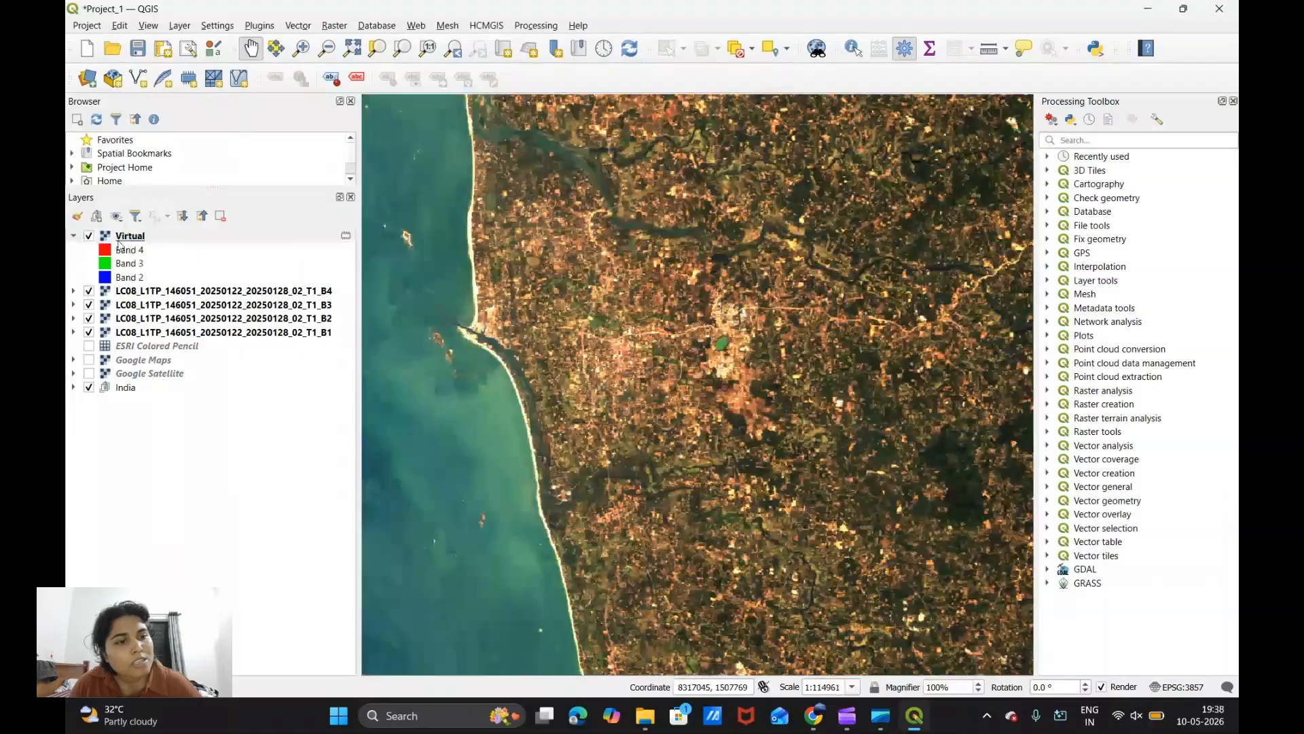
{"action": "left_click", "coordinate": [124, 238]}
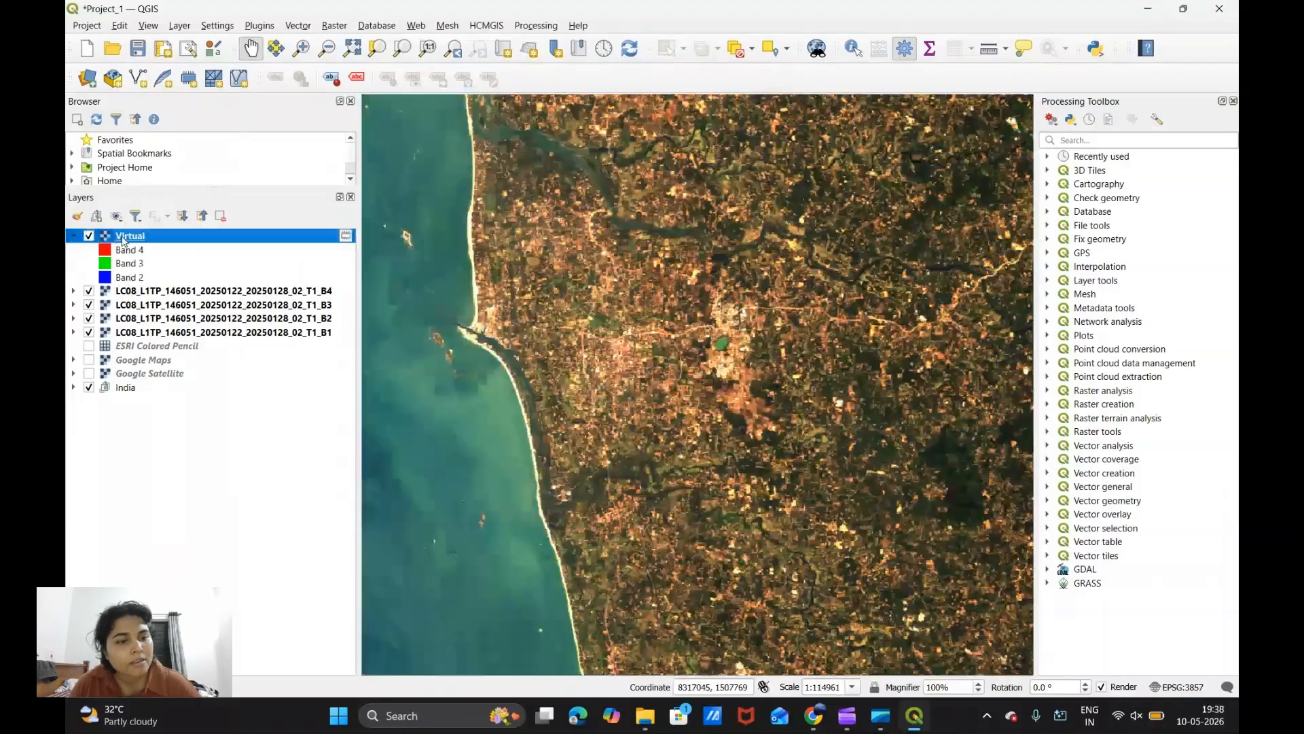
{"action": "right_click", "coordinate": [124, 239]}
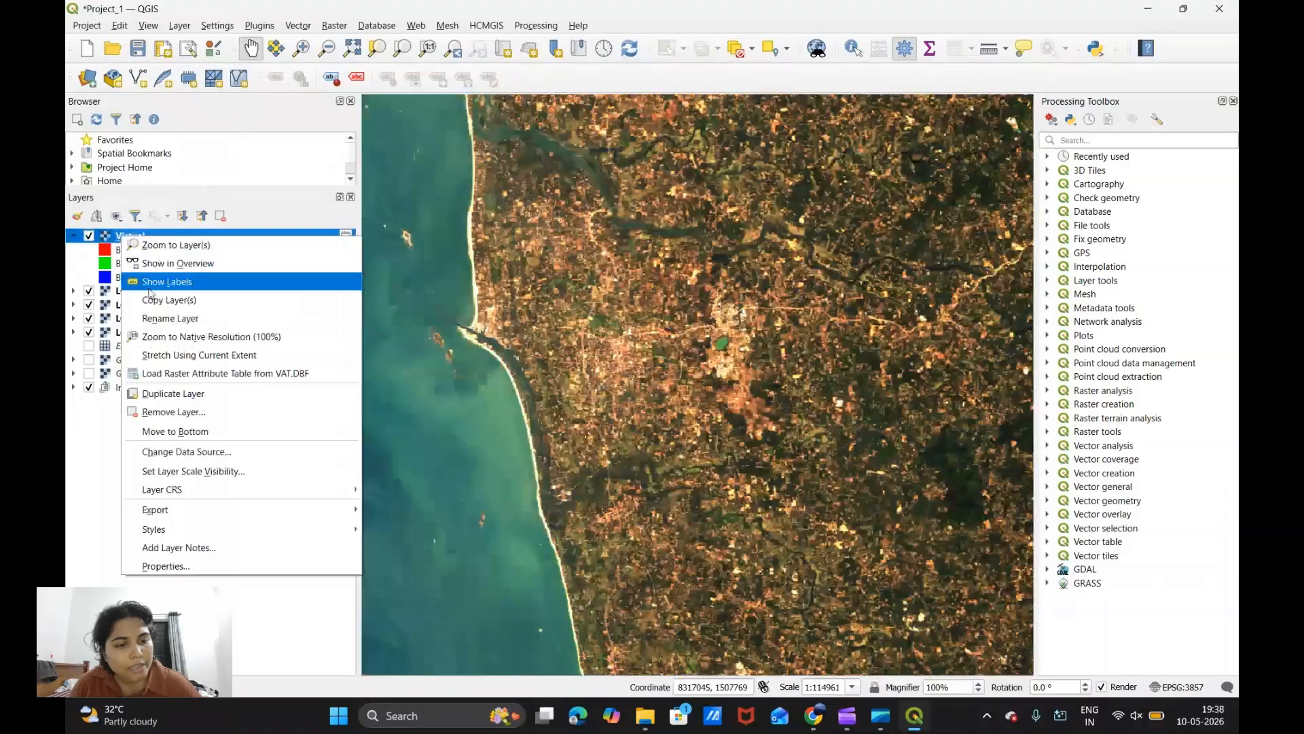
{"action": "mouse_move", "coordinate": [219, 511]}
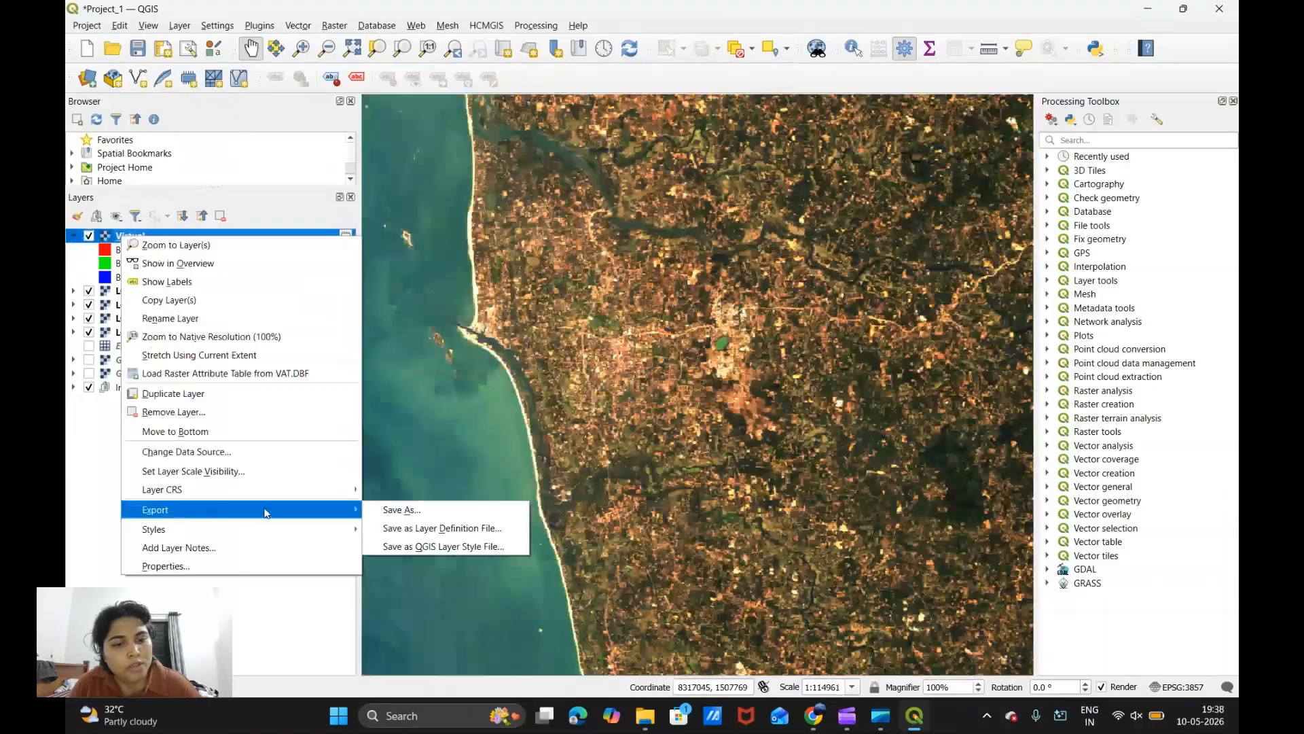
{"action": "left_click", "coordinate": [402, 510]}
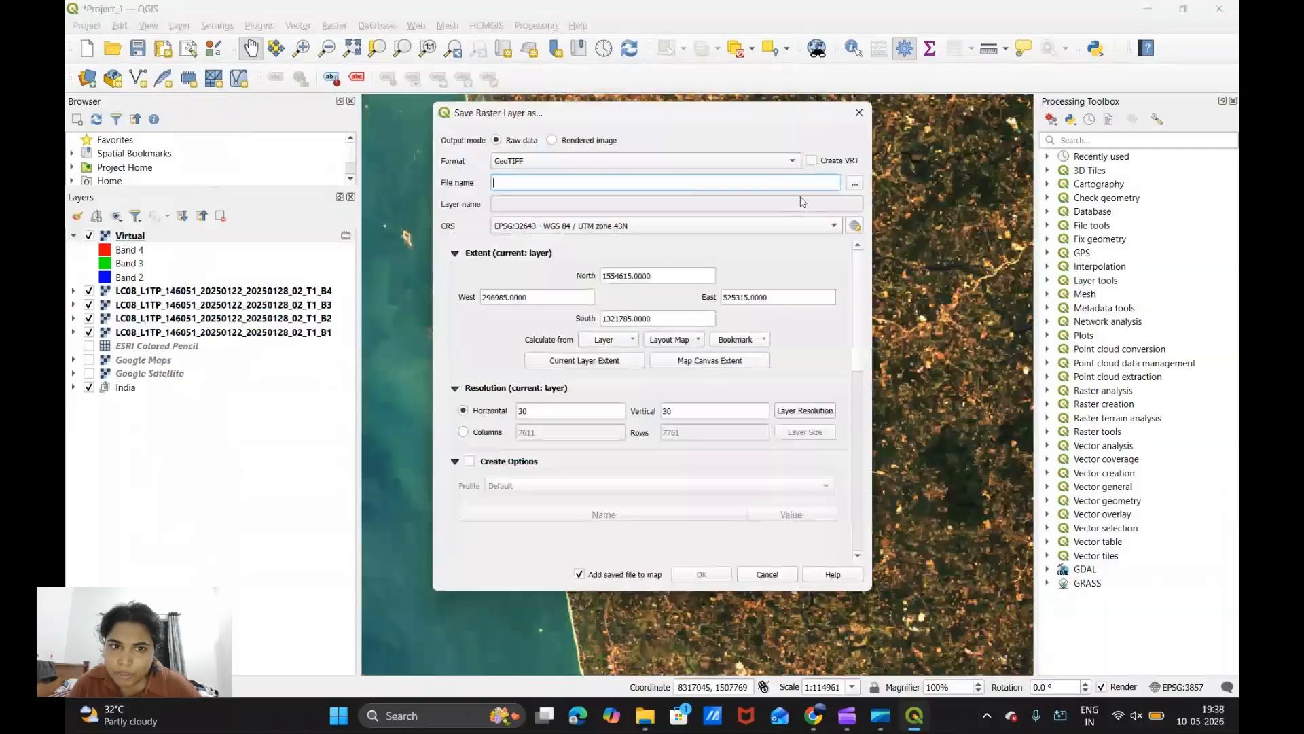
{"action": "left_click", "coordinate": [855, 185]}
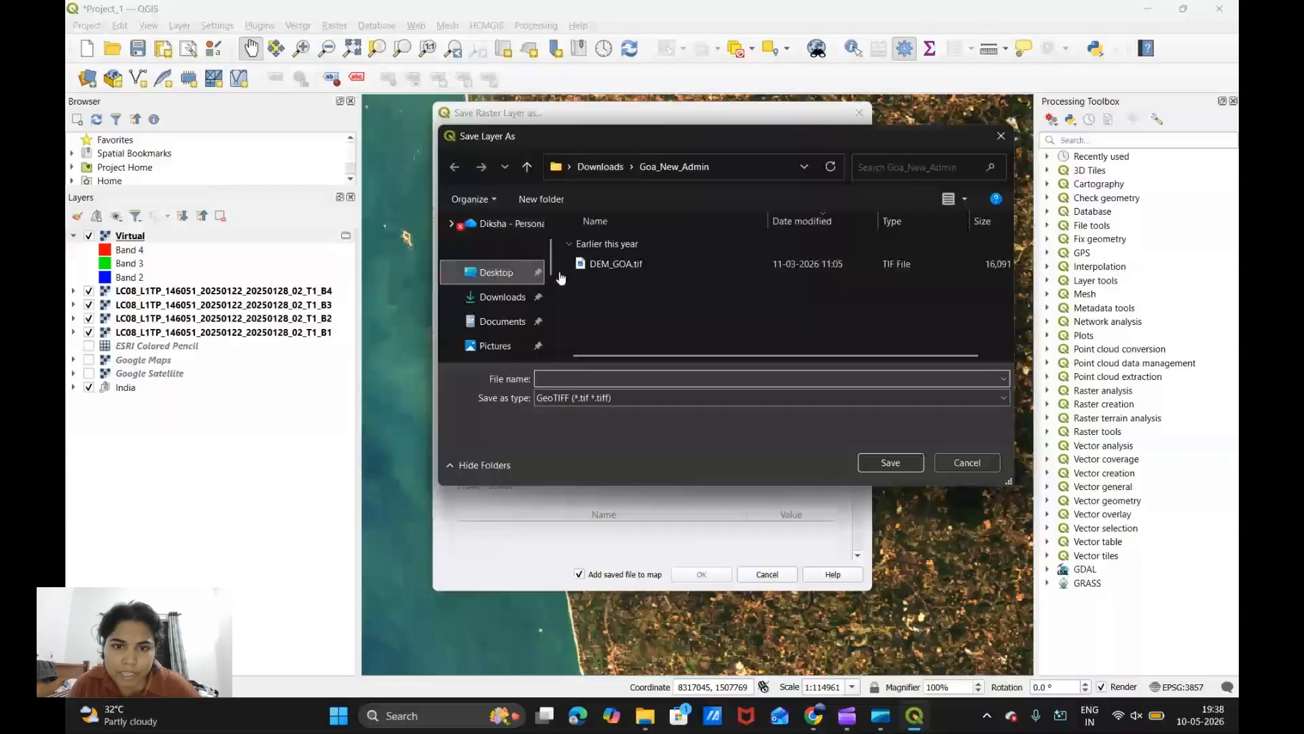
{"action": "double_click", "coordinate": [601, 266]}
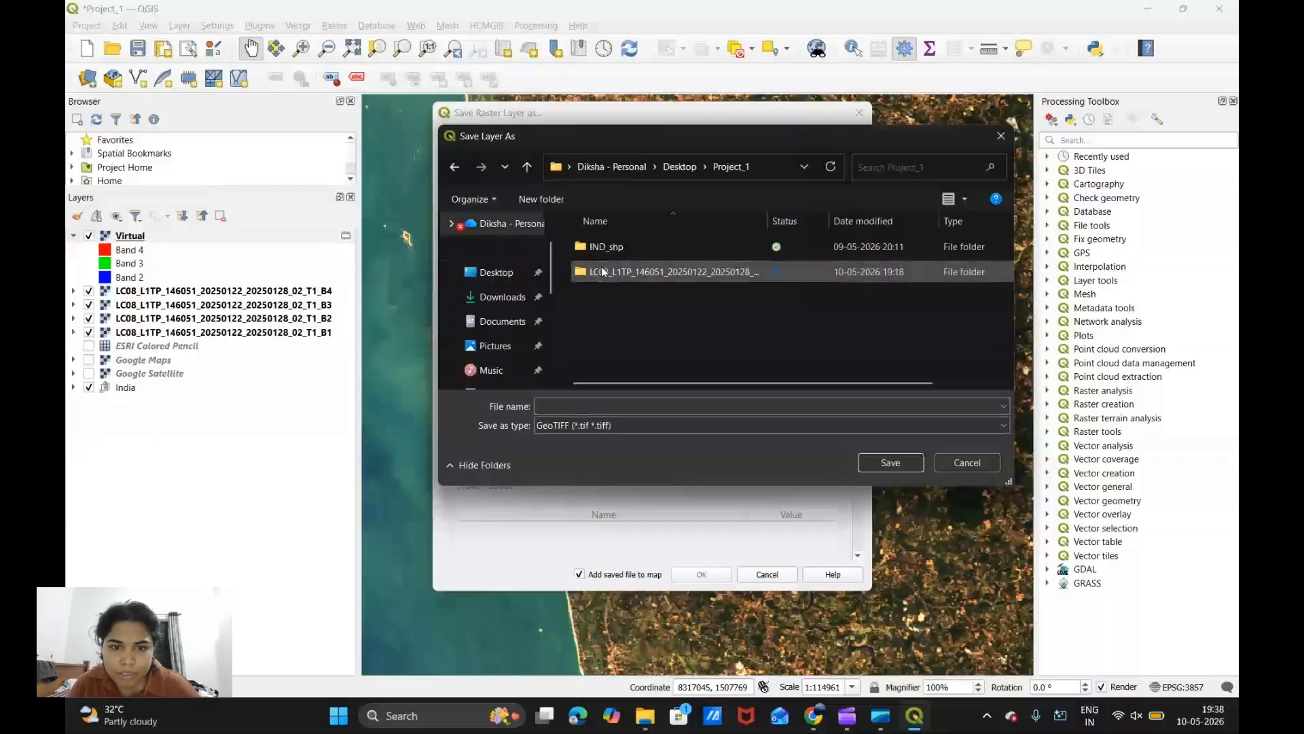
{"action": "double_click", "coordinate": [602, 271]}
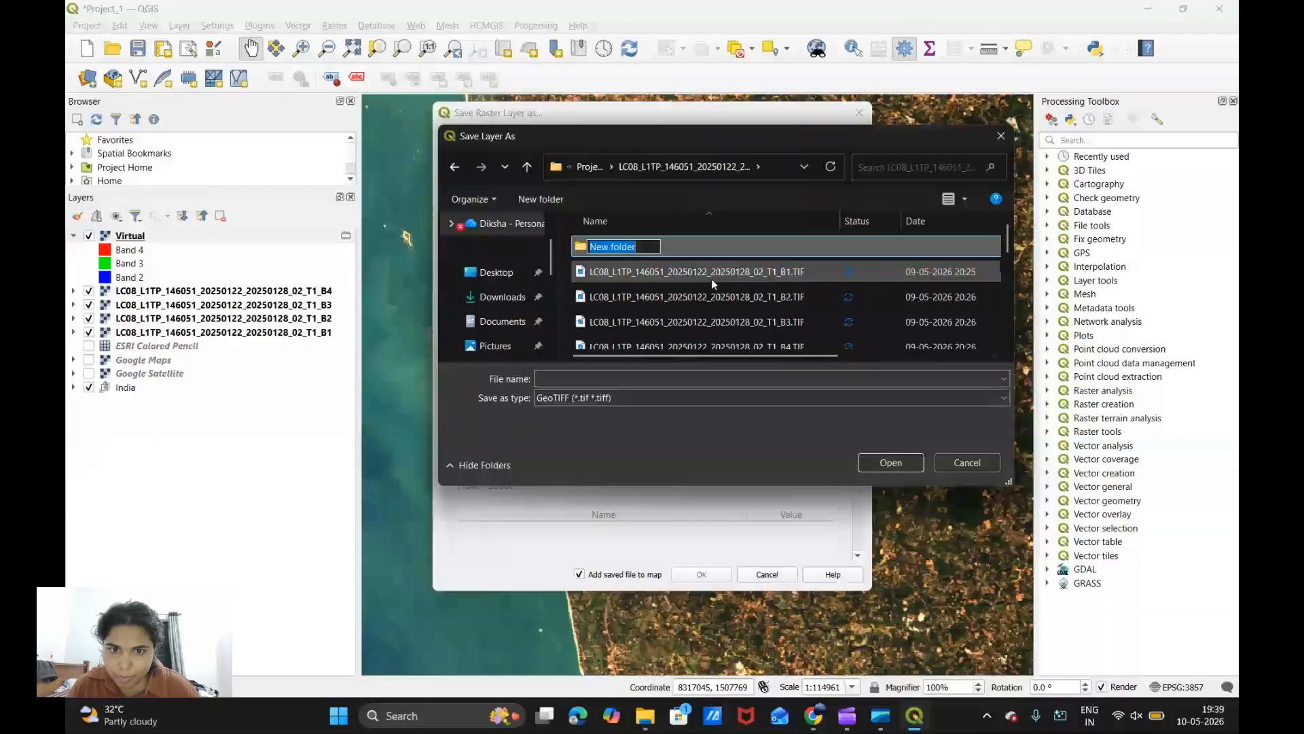
Step: Name the new folder Processed inside the Landsat scene folder and open it as the save location
{"action": "key", "text": "BackSpace"}
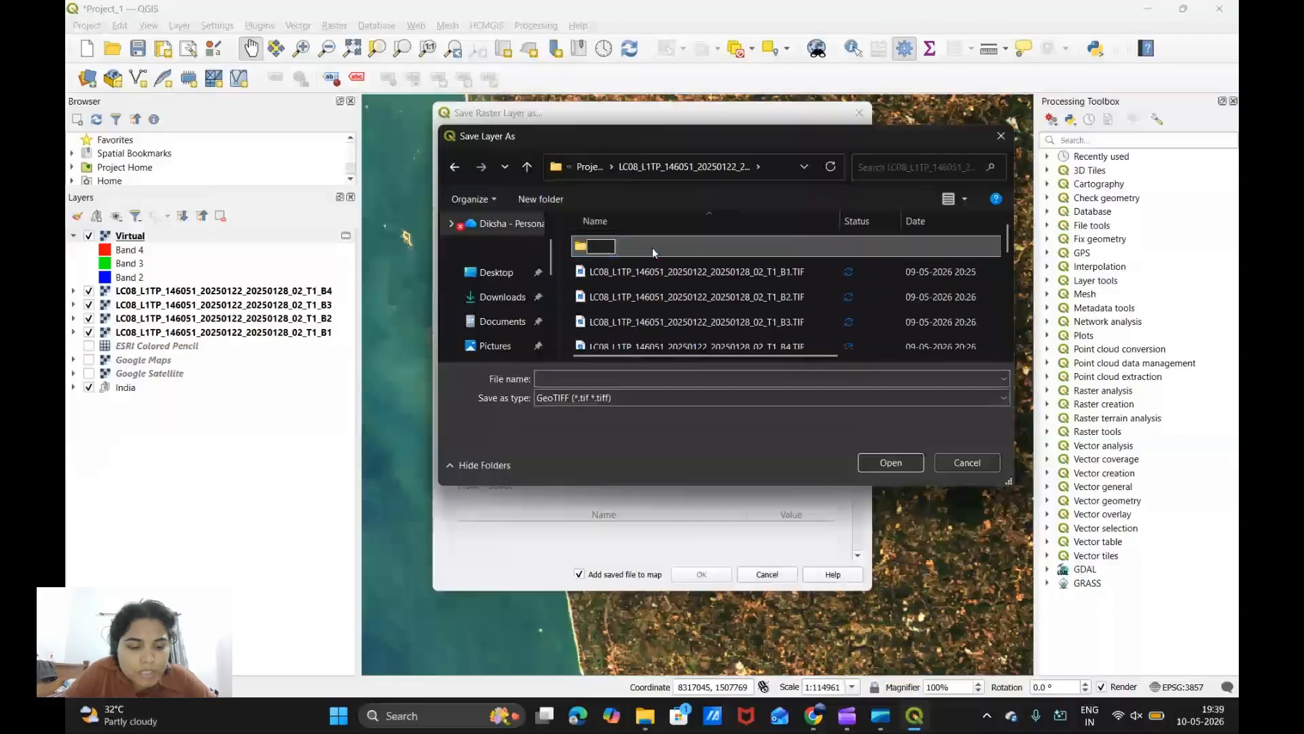
{"action": "type", "text": "Pro"}
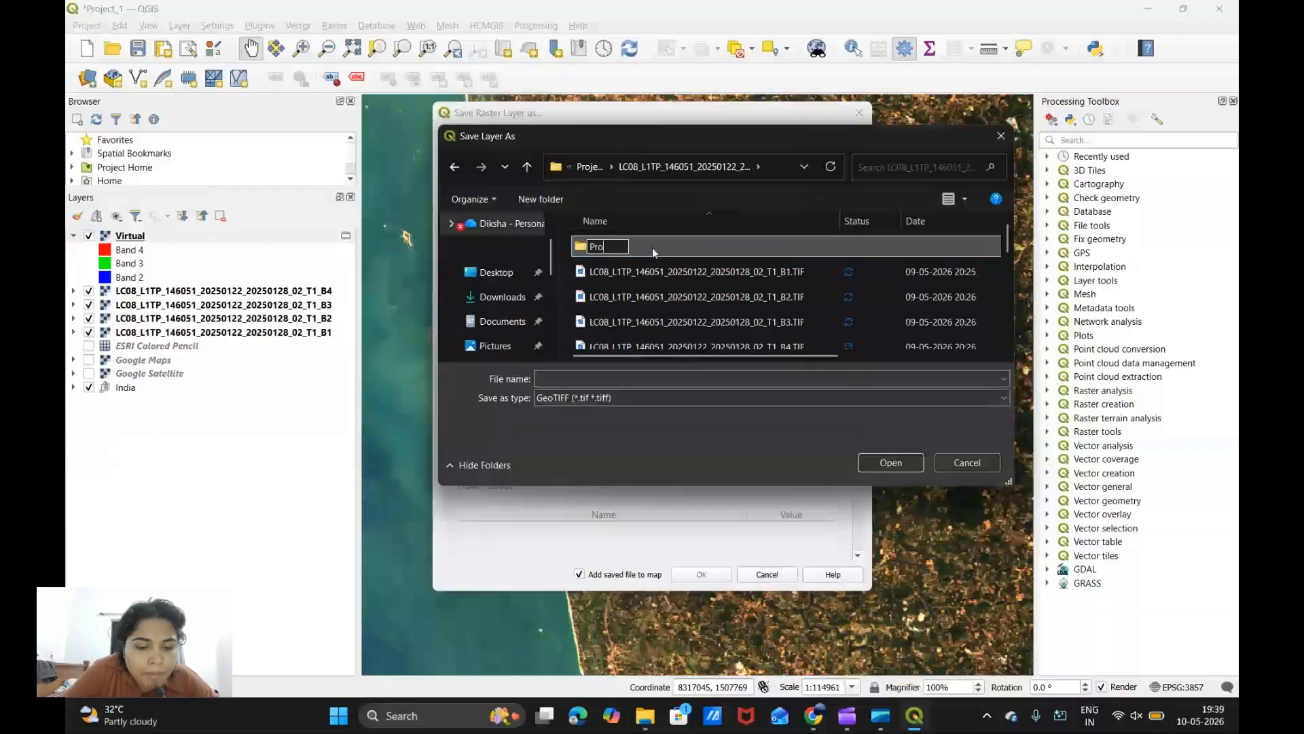
{"action": "type", "text": "cessed"}
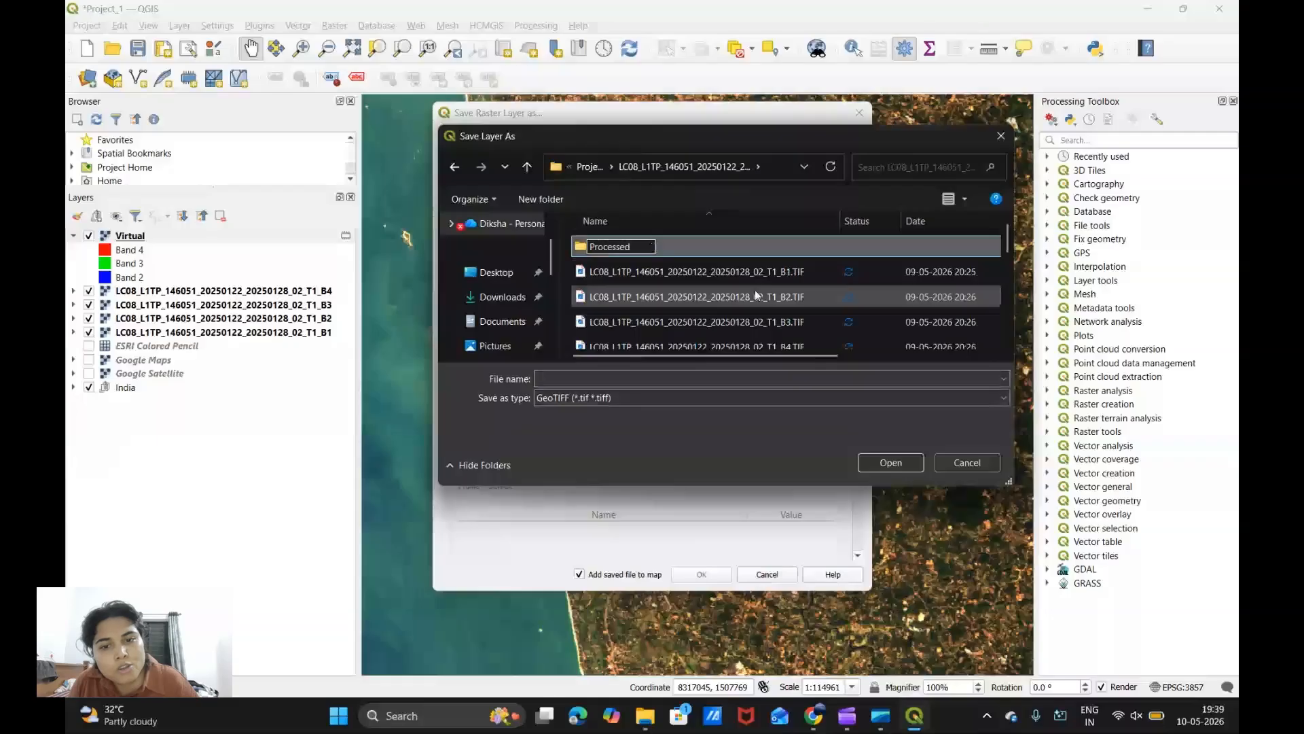
{"action": "left_click", "coordinate": [674, 242]}
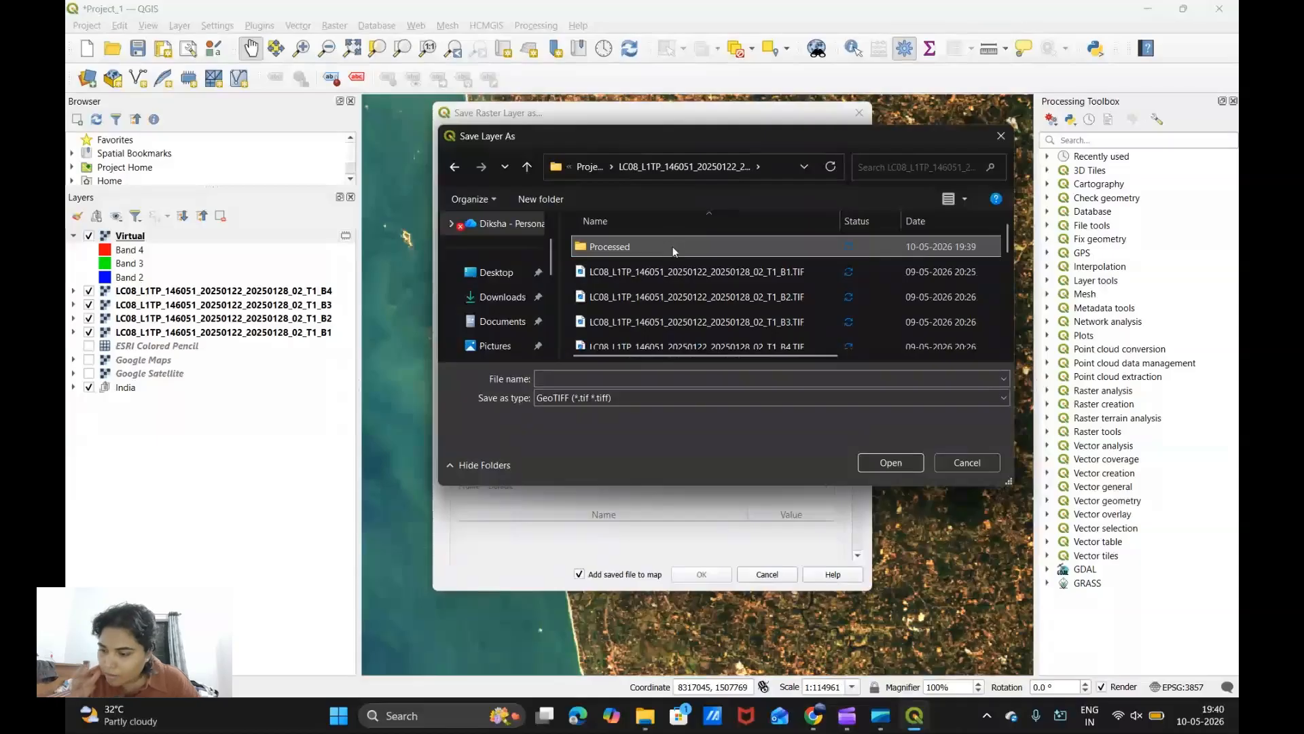
{"action": "double_click", "coordinate": [672, 246]}
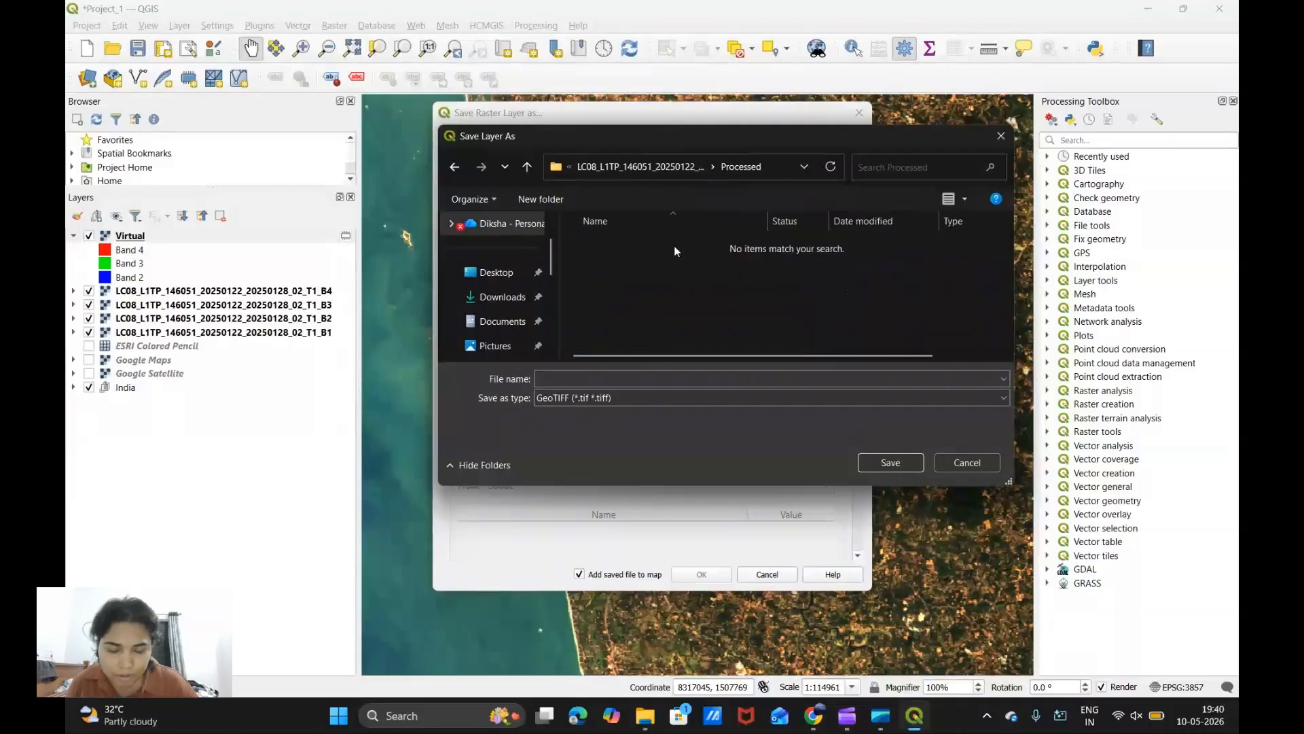
Step: Name the output file Composite_1_4_20250122 and export the Virtual layer as a GeoTIFF, adding the saved file to the map
{"action": "left_click", "coordinate": [714, 380]}
{"action": "type", "text": "C"}
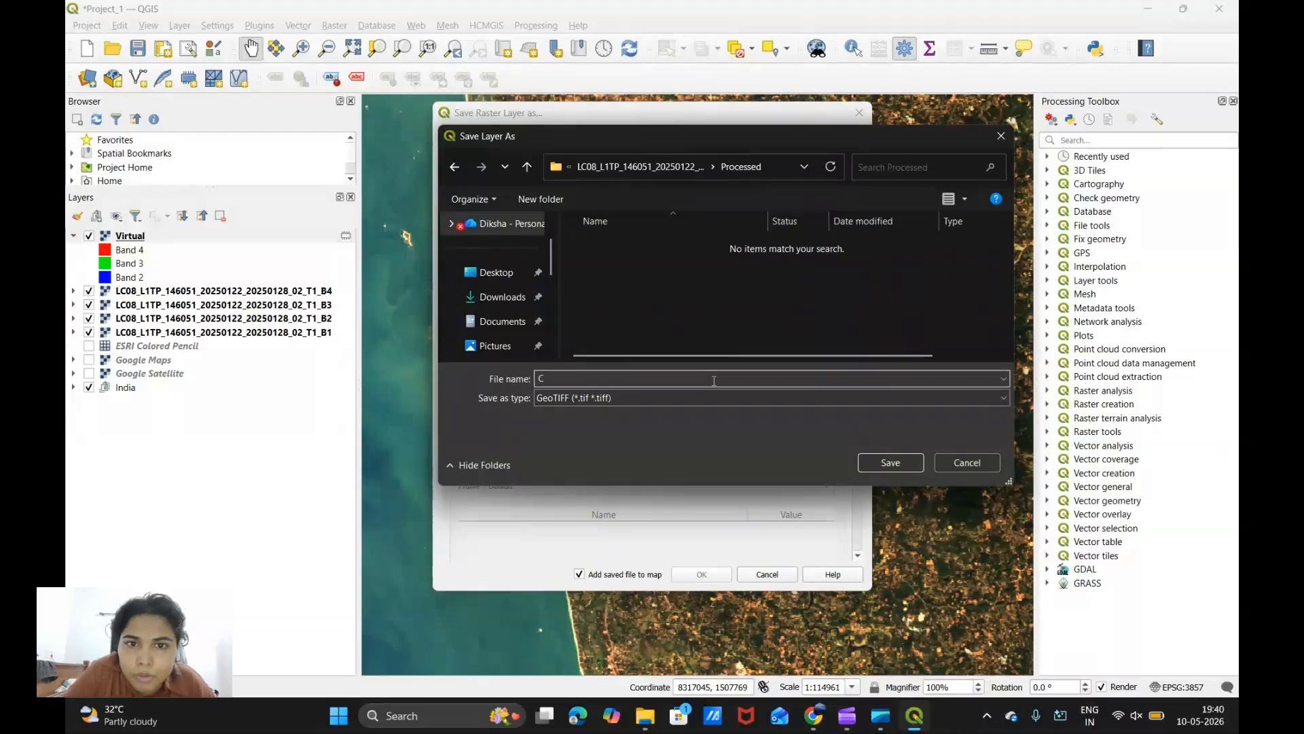
{"action": "key", "text": "BackSpace"}
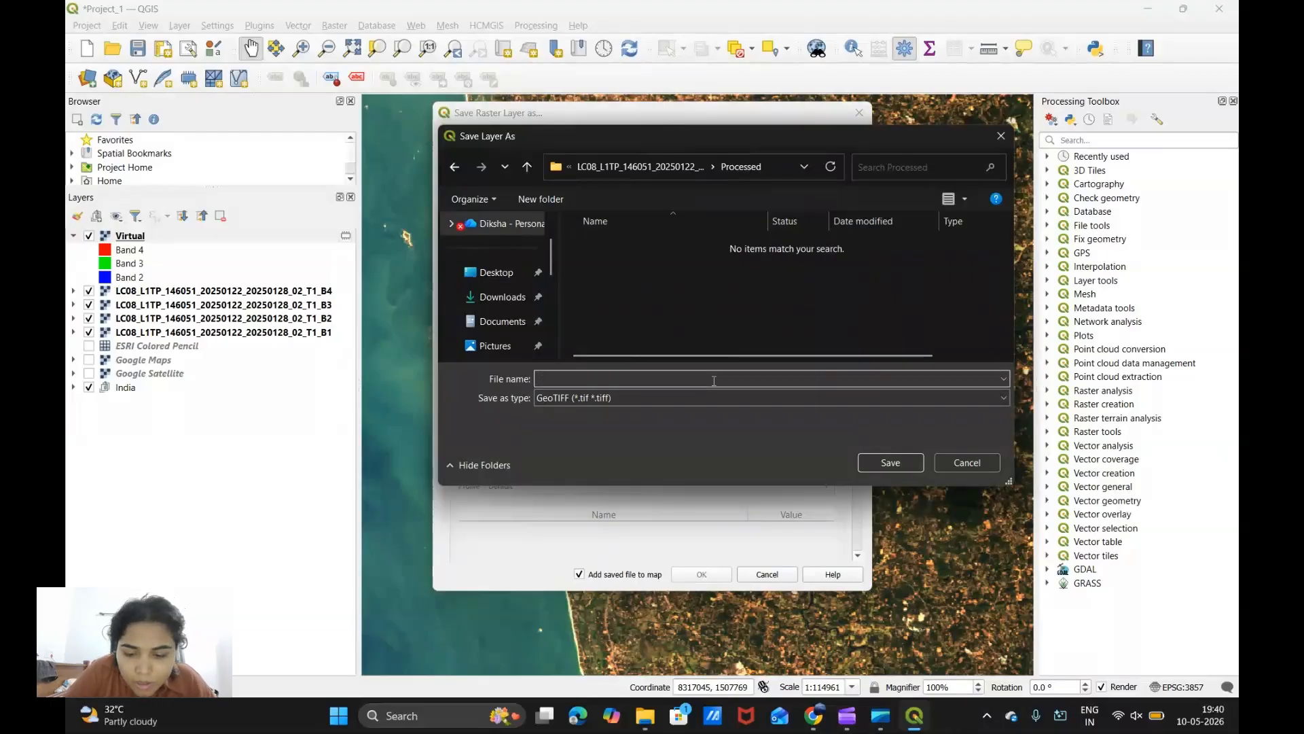
{"action": "type", "text": "C"}
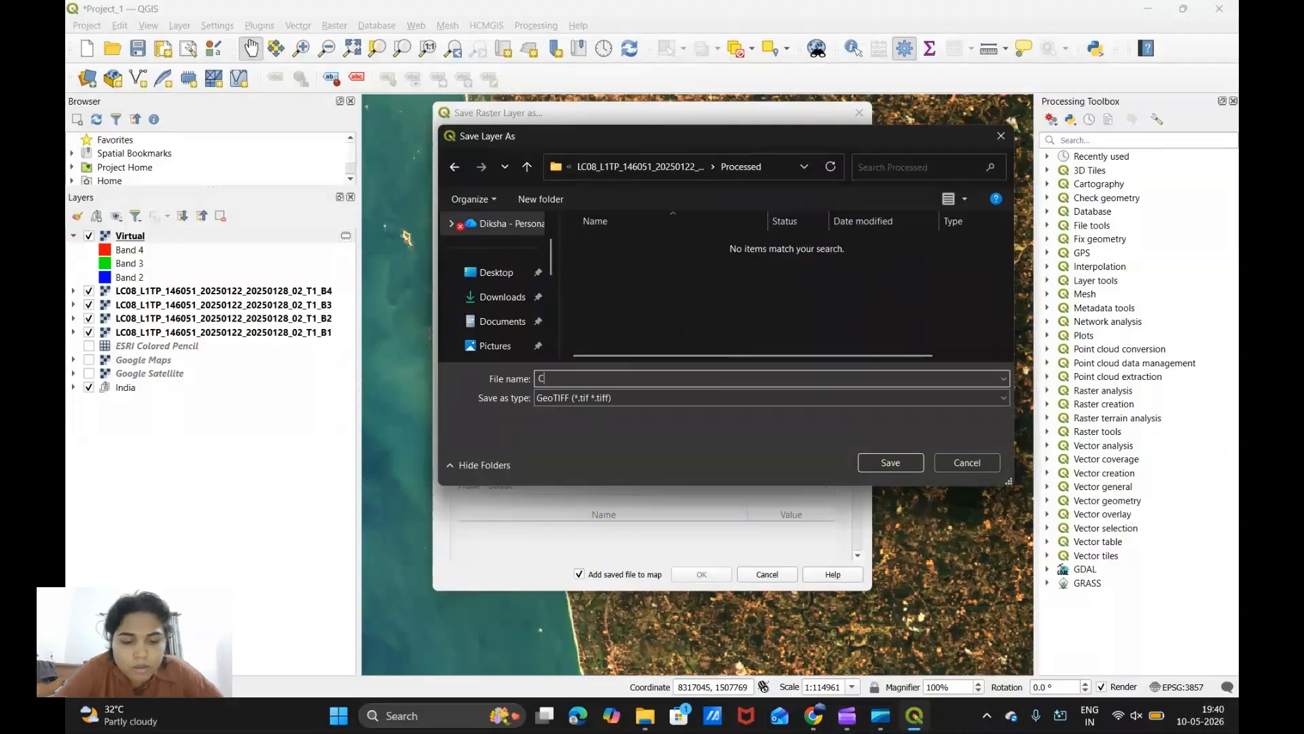
{"action": "type", "text": "omposite"}
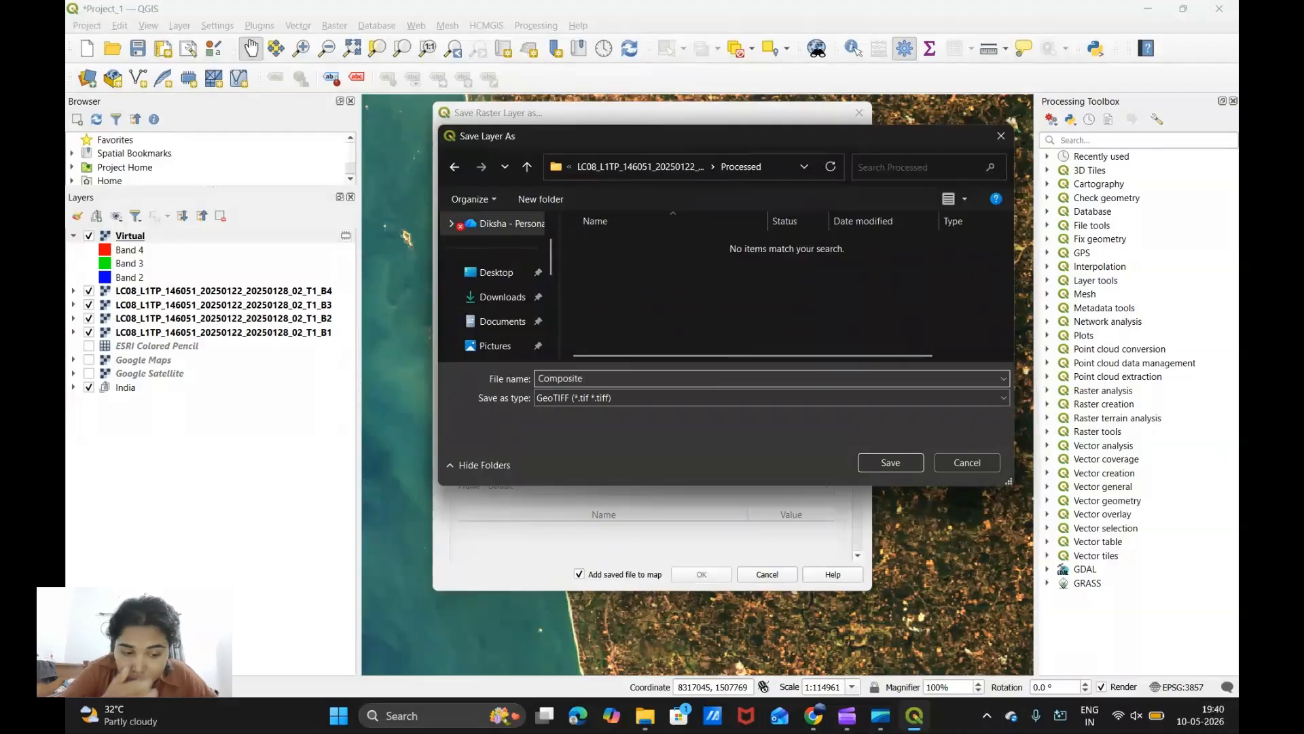
{"action": "type", "text": "_1_4_"}
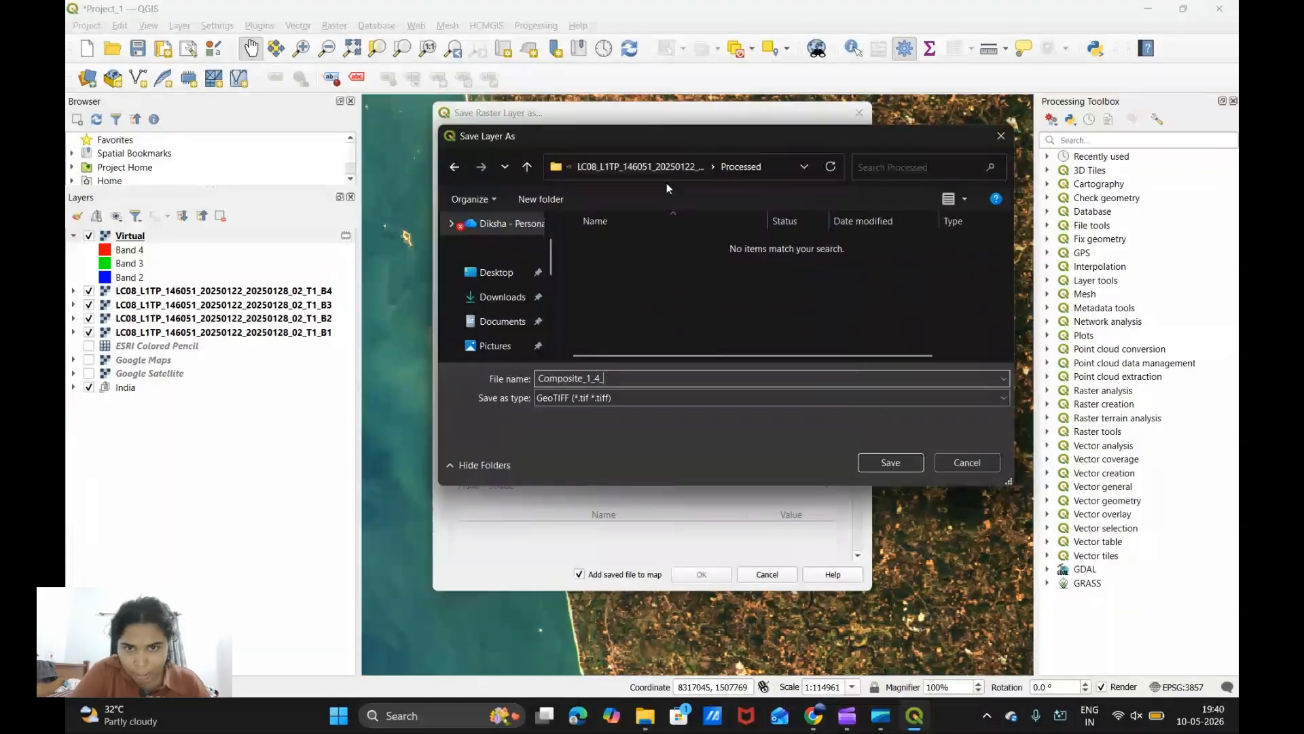
{"action": "type", "text": "2025"}
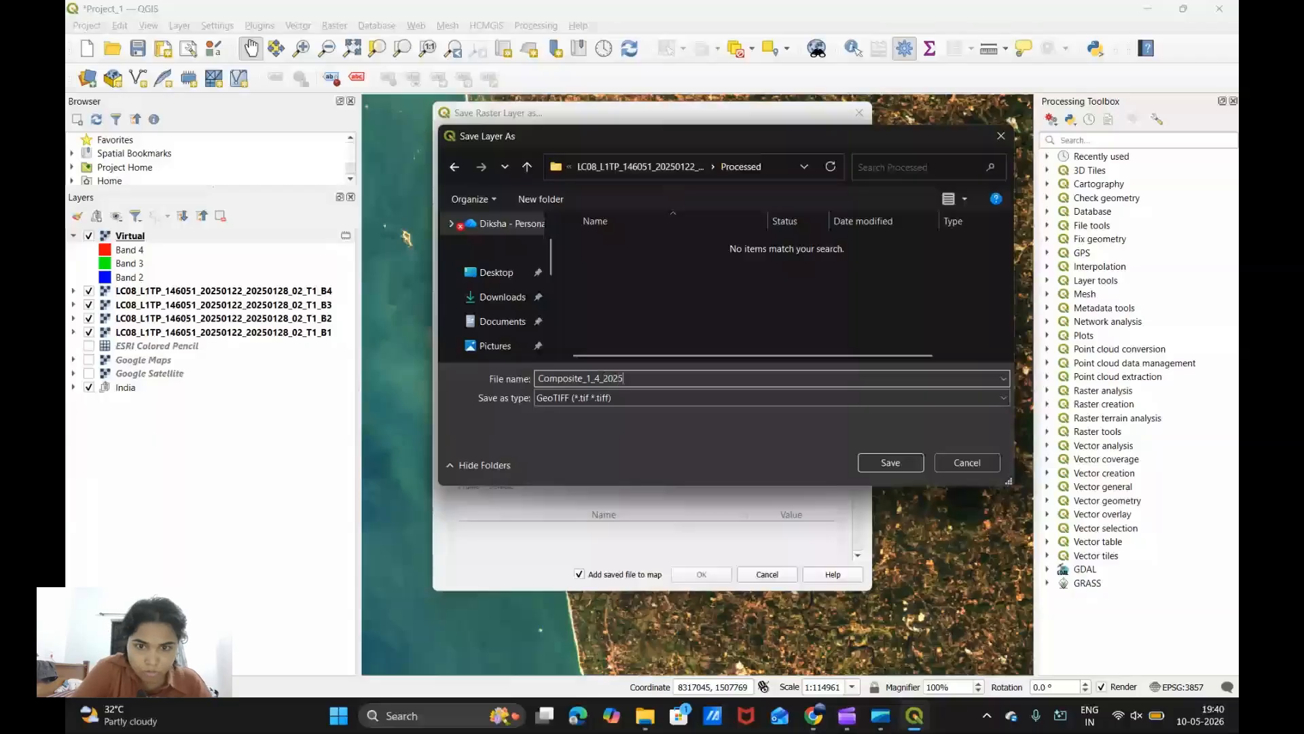
{"action": "type", "text": "0122"}
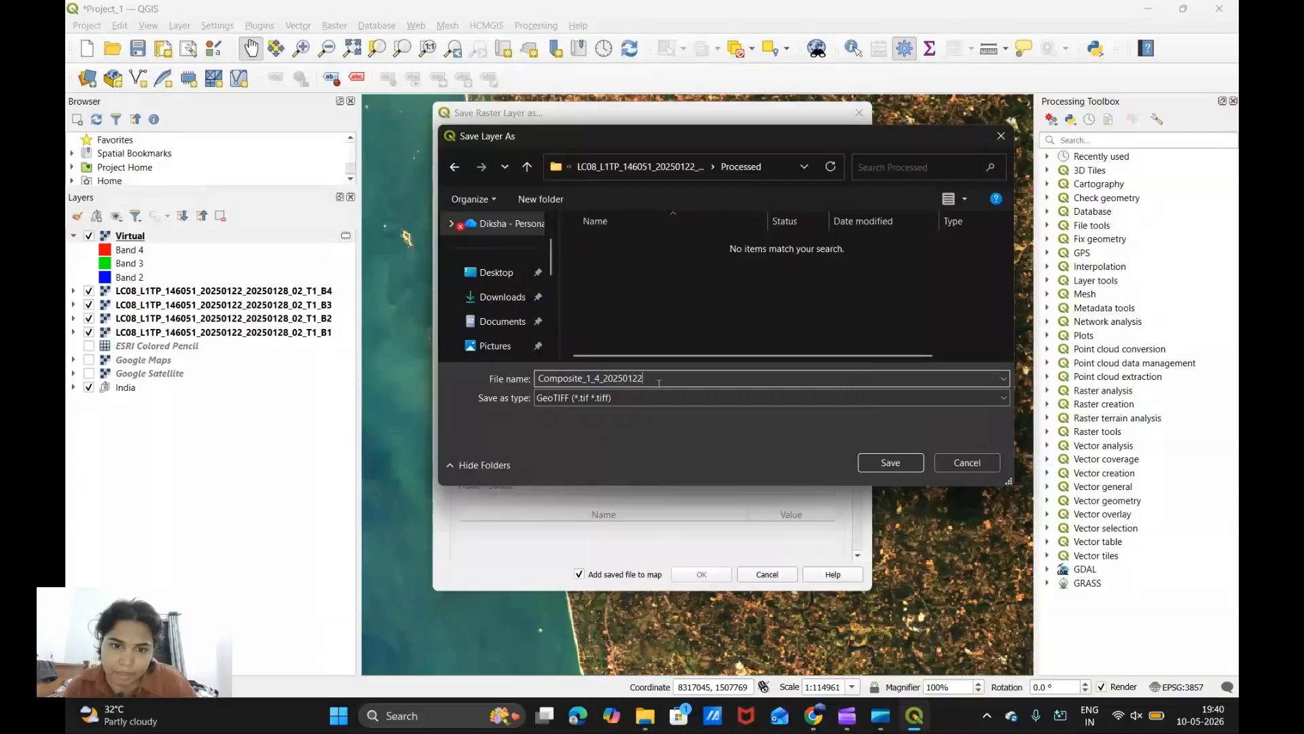
{"action": "left_click", "coordinate": [895, 461]}
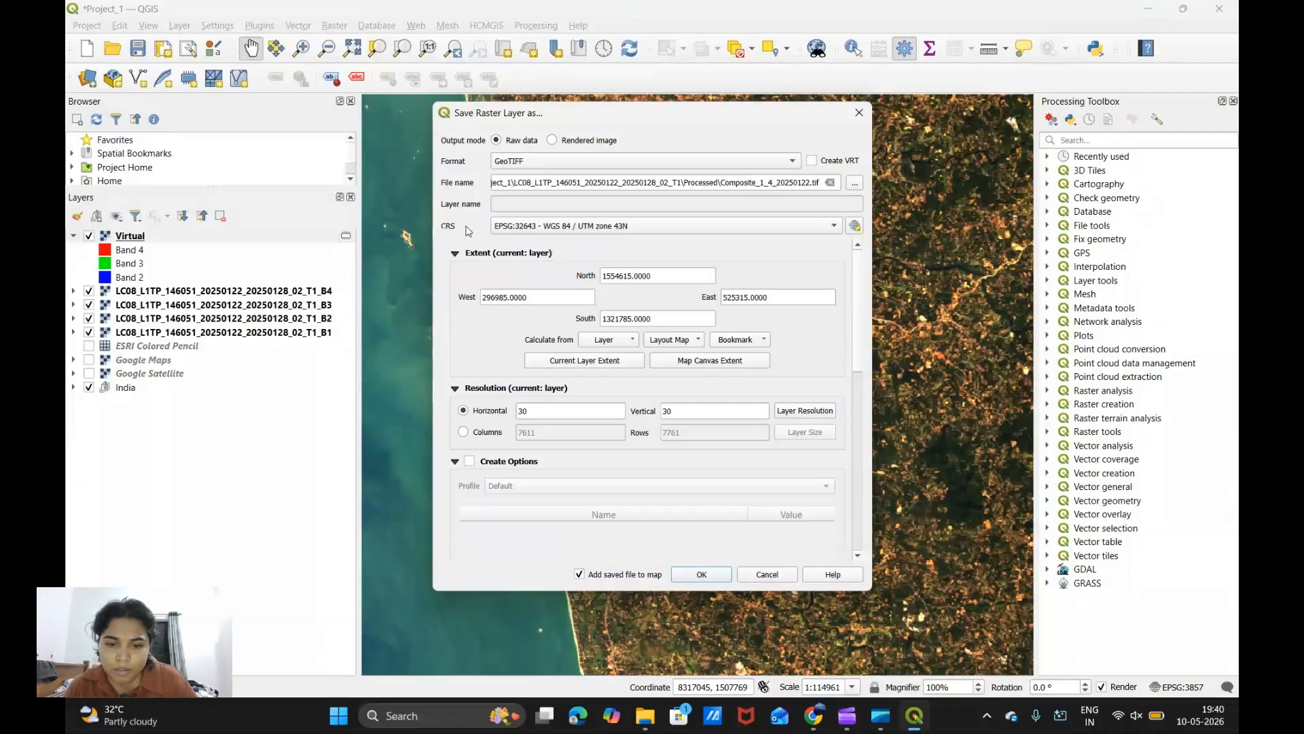
{"action": "left_click", "coordinate": [707, 572]}
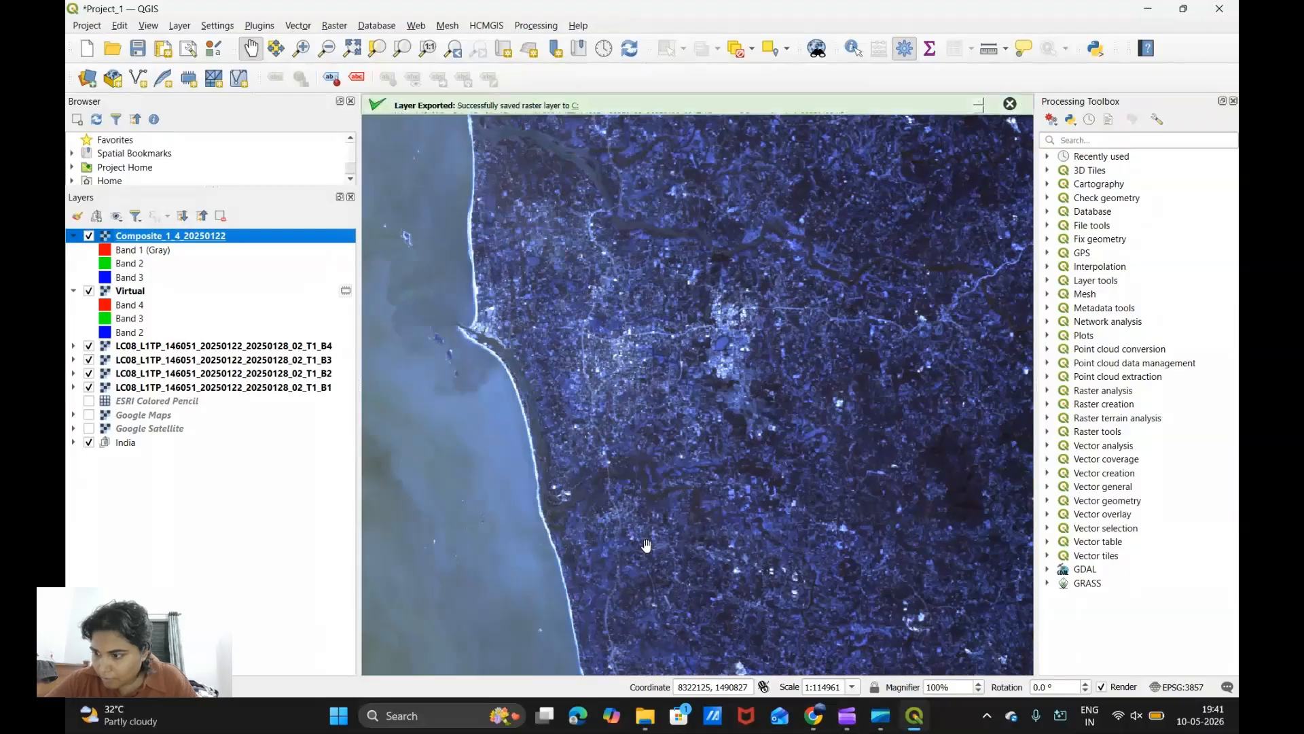
Step: Remove the Virtual layer from the project and confirm the removal
{"action": "left_click", "coordinate": [130, 293]}
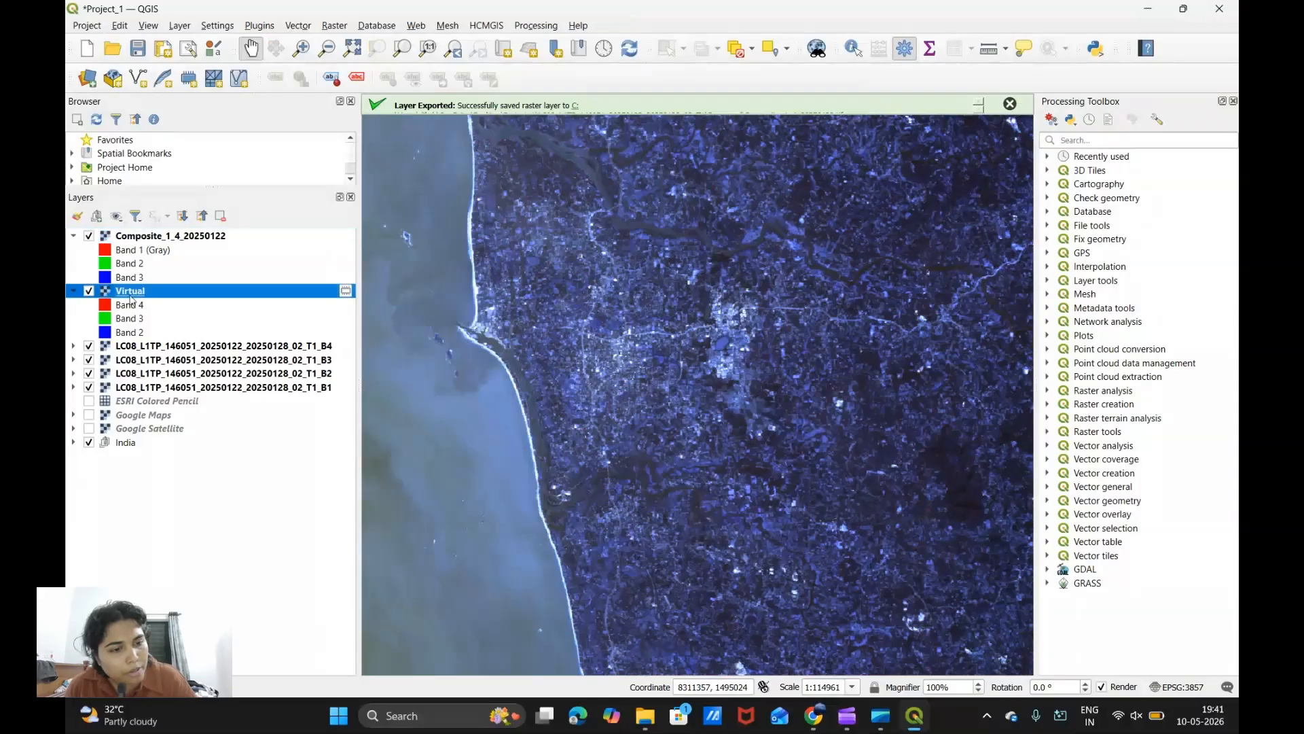
{"action": "right_click", "coordinate": [131, 297]}
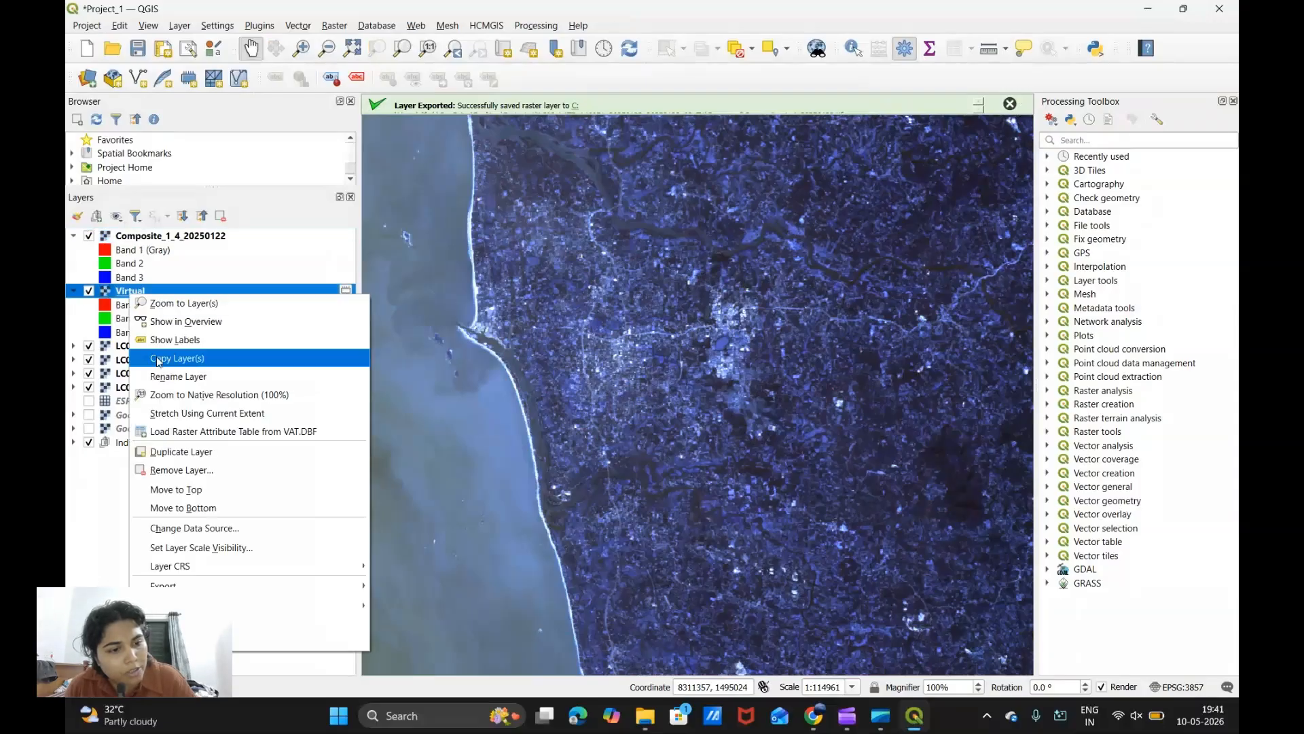
{"action": "left_click", "coordinate": [183, 469]}
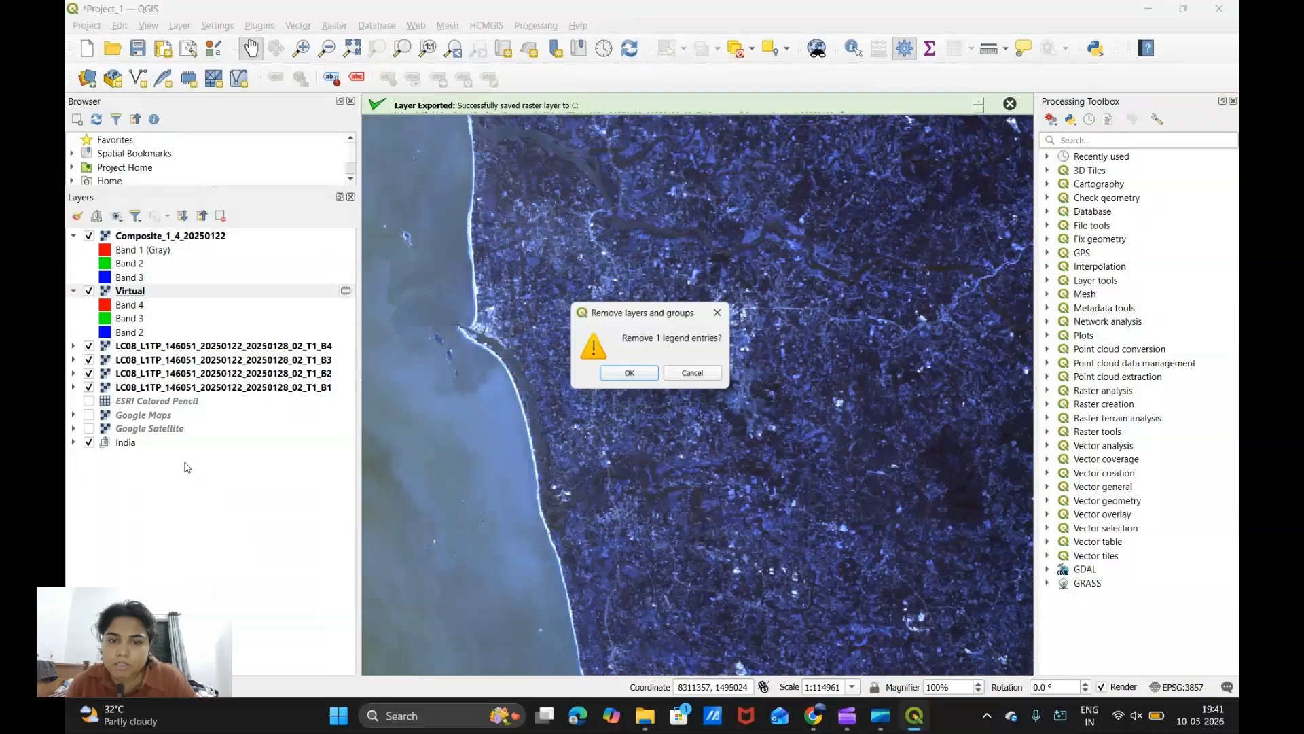
{"action": "left_click", "coordinate": [644, 379]}
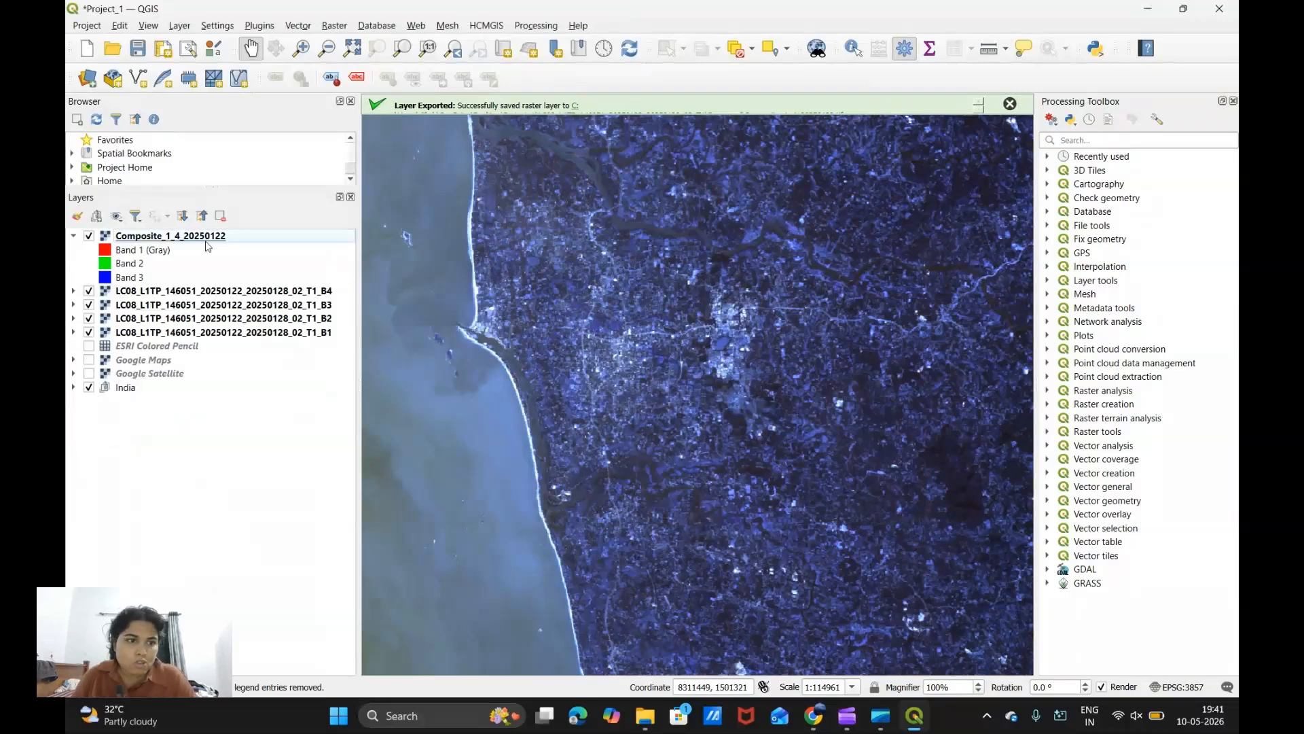
Step: Set the Composite_1_4_20250122 layer's red, green and blue bands to Band 4, Band 3 and Band 2, and apply the symbology
{"action": "scroll", "coordinate": [683, 438], "scroll_direction": "down", "scroll_amount": 2}
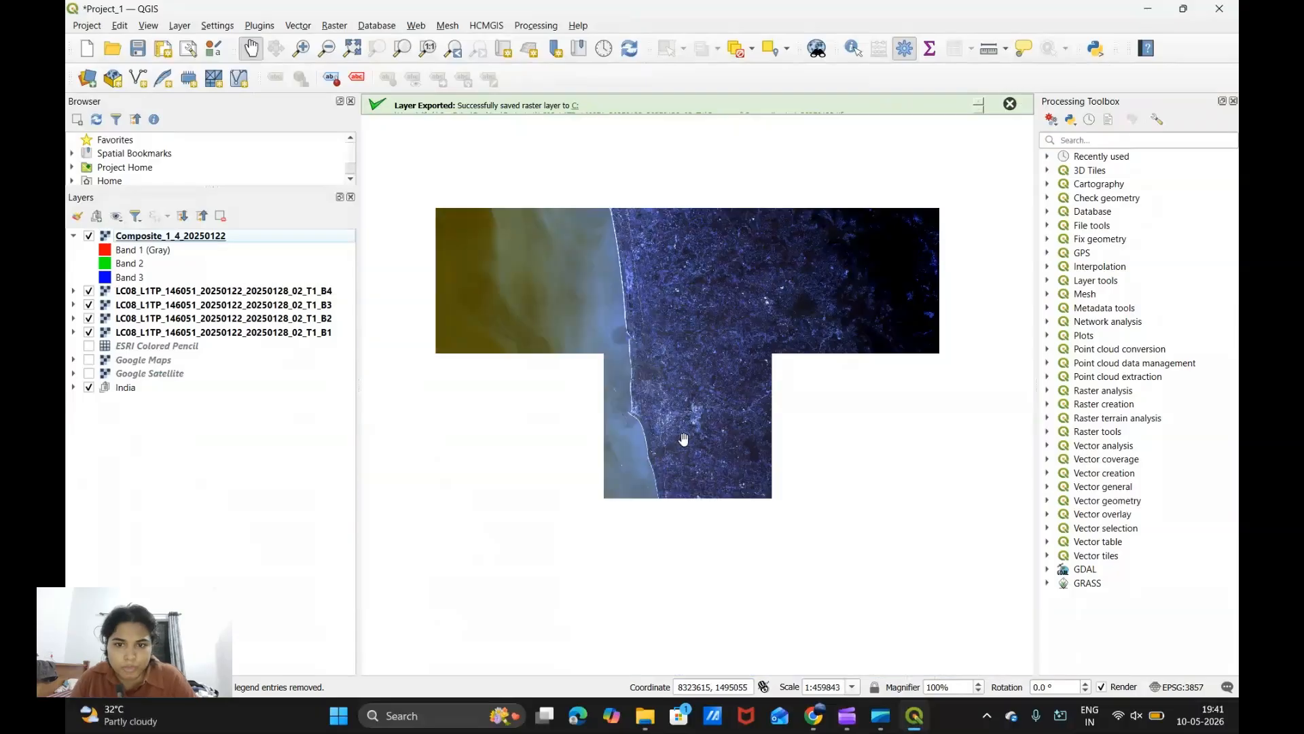
{"action": "scroll", "coordinate": [663, 303], "scroll_direction": "down", "scroll_amount": 1}
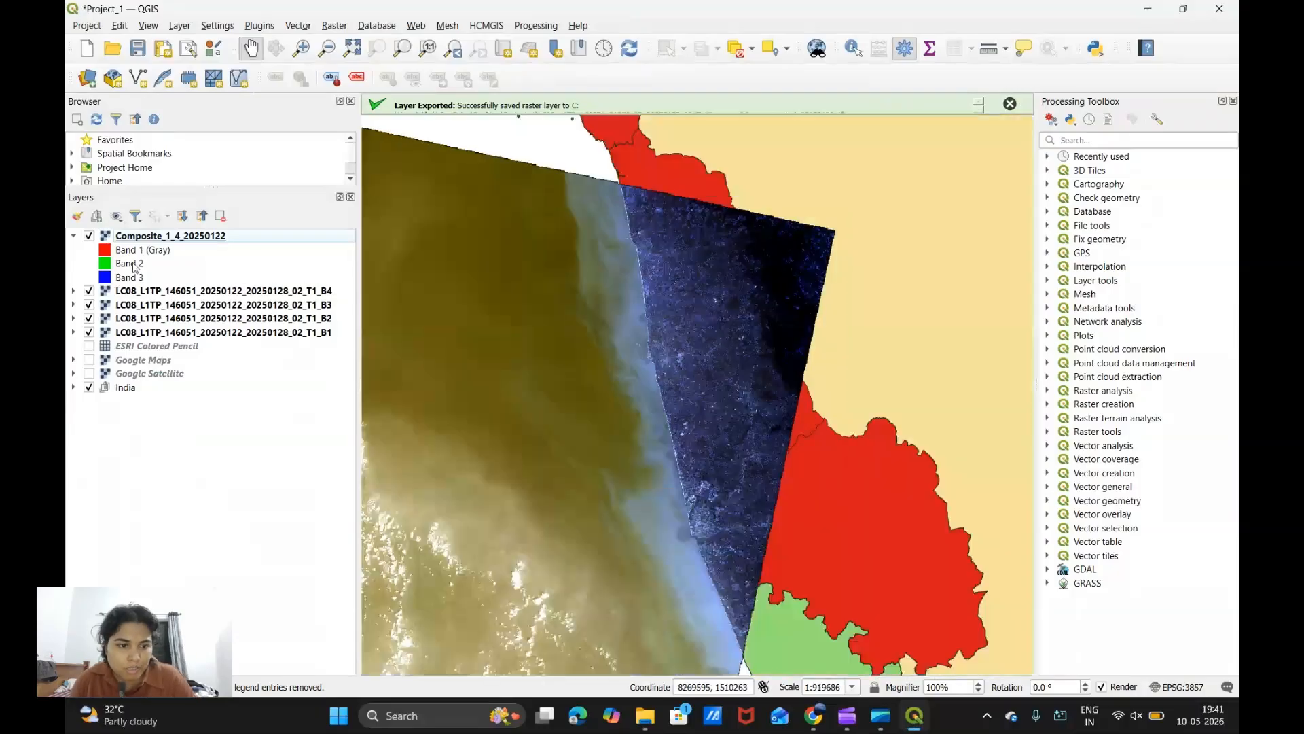
{"action": "right_click", "coordinate": [147, 236]}
{"action": "left_click", "coordinate": [79, 405]}
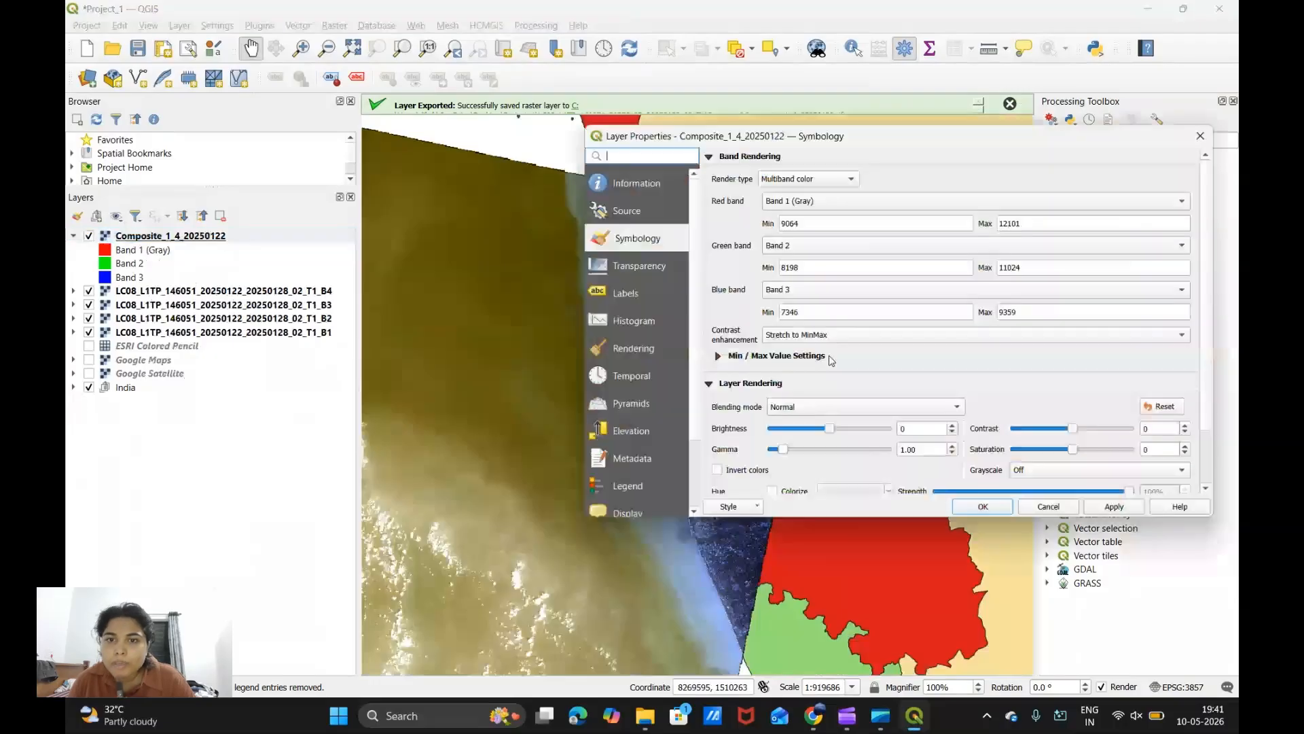
{"action": "left_click", "coordinate": [795, 201]}
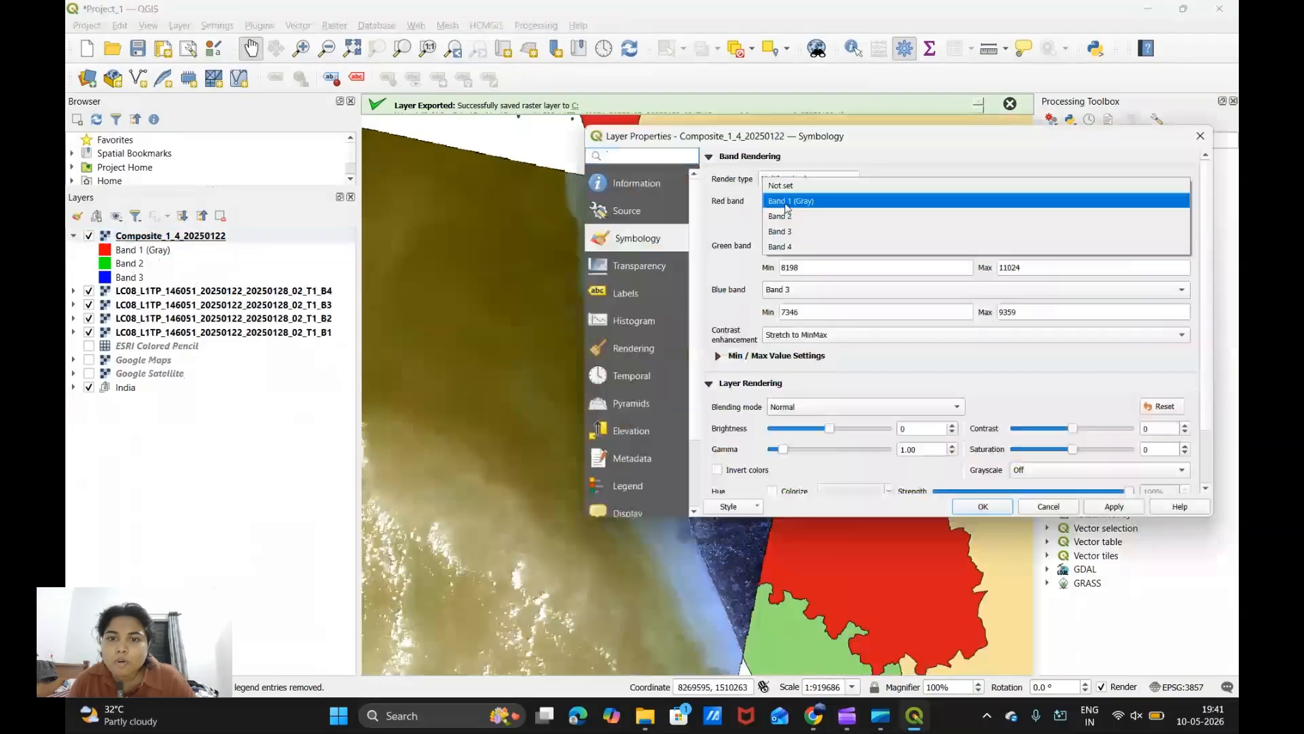
{"action": "left_click", "coordinate": [793, 244]}
{"action": "left_click", "coordinate": [794, 246]}
{"action": "left_click", "coordinate": [796, 262]}
{"action": "left_click", "coordinate": [795, 289]}
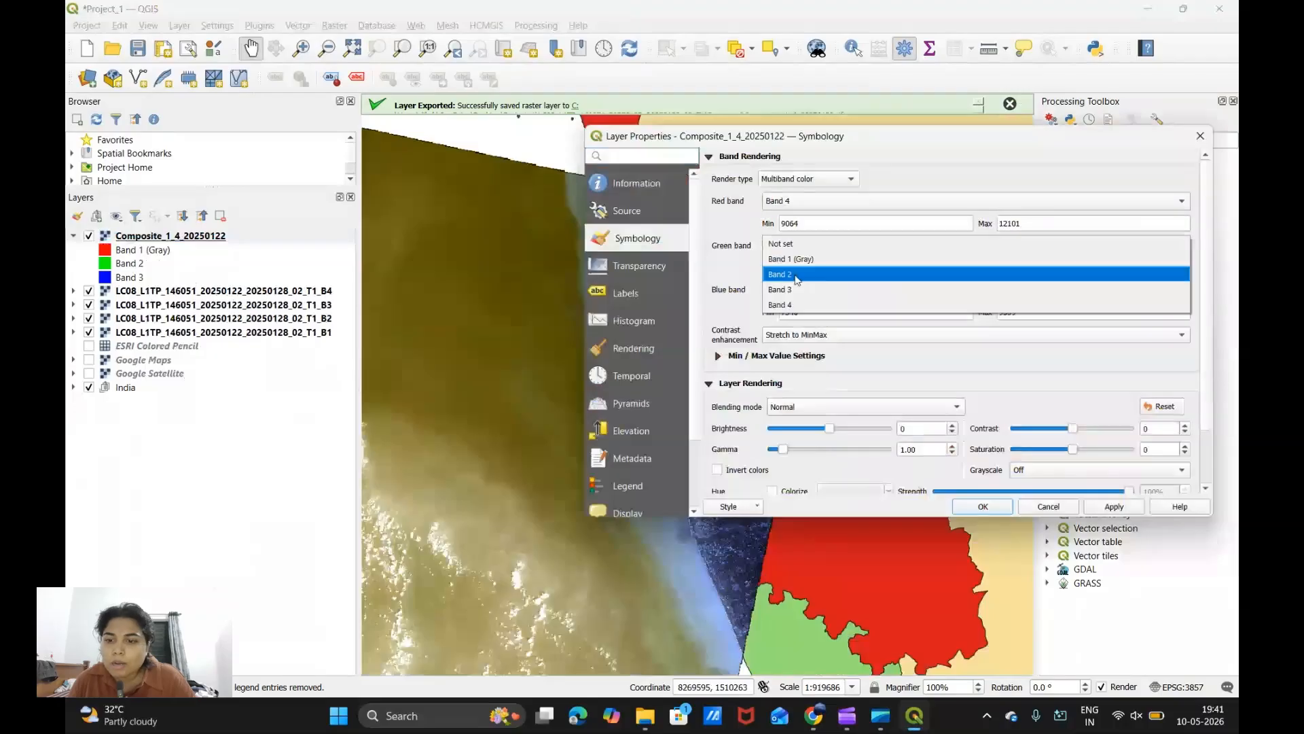
{"action": "left_click", "coordinate": [794, 271]}
{"action": "left_click", "coordinate": [1114, 506]}
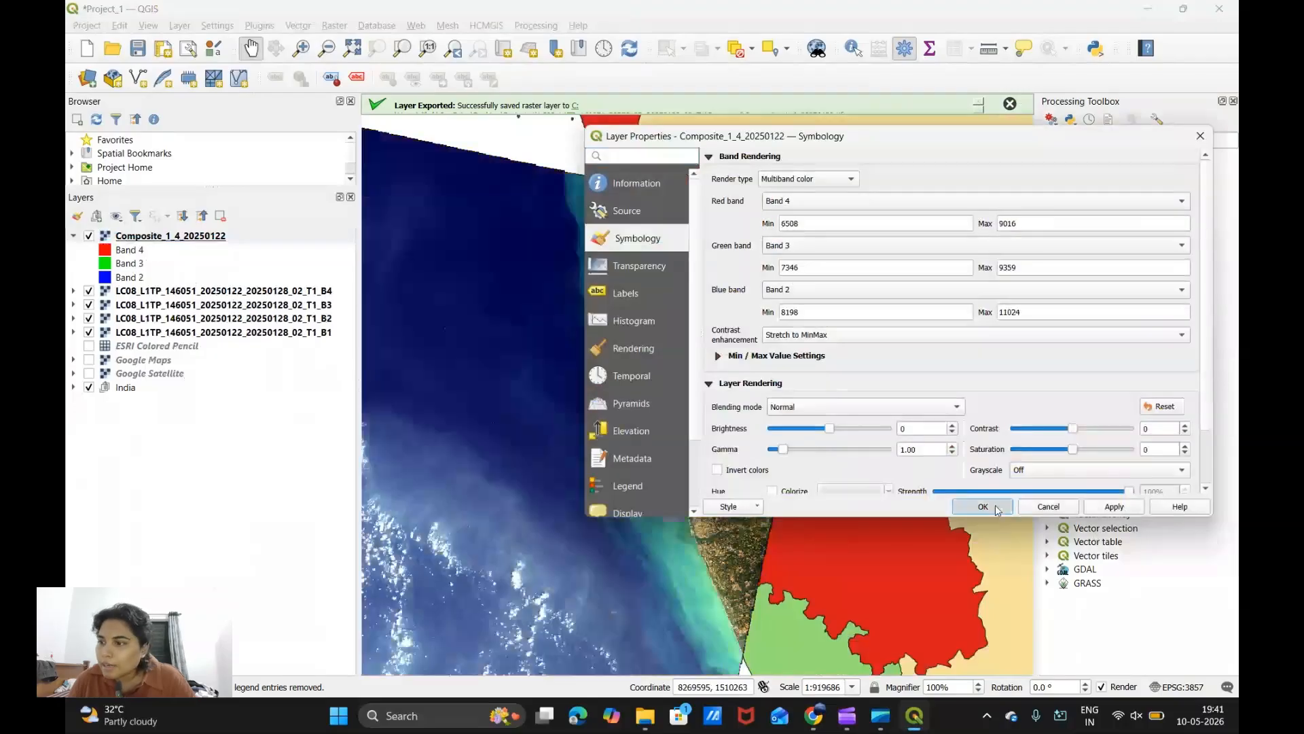
{"action": "left_click", "coordinate": [983, 506]}
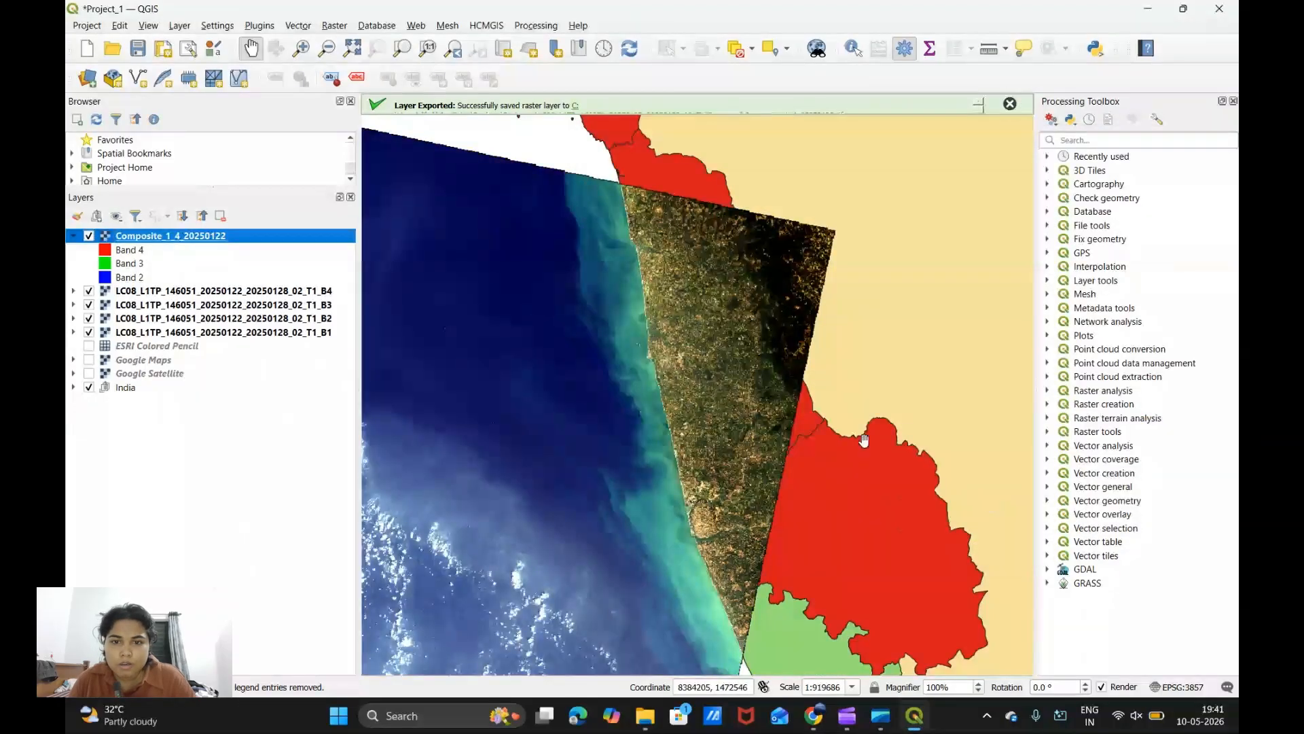
Step: Examine the natural-colour composite along the coastline, including the coastal water, the river mouth and the land beside it
{"action": "left_click_drag", "start_coordinate": [864, 440], "coordinate": [948, 429]}
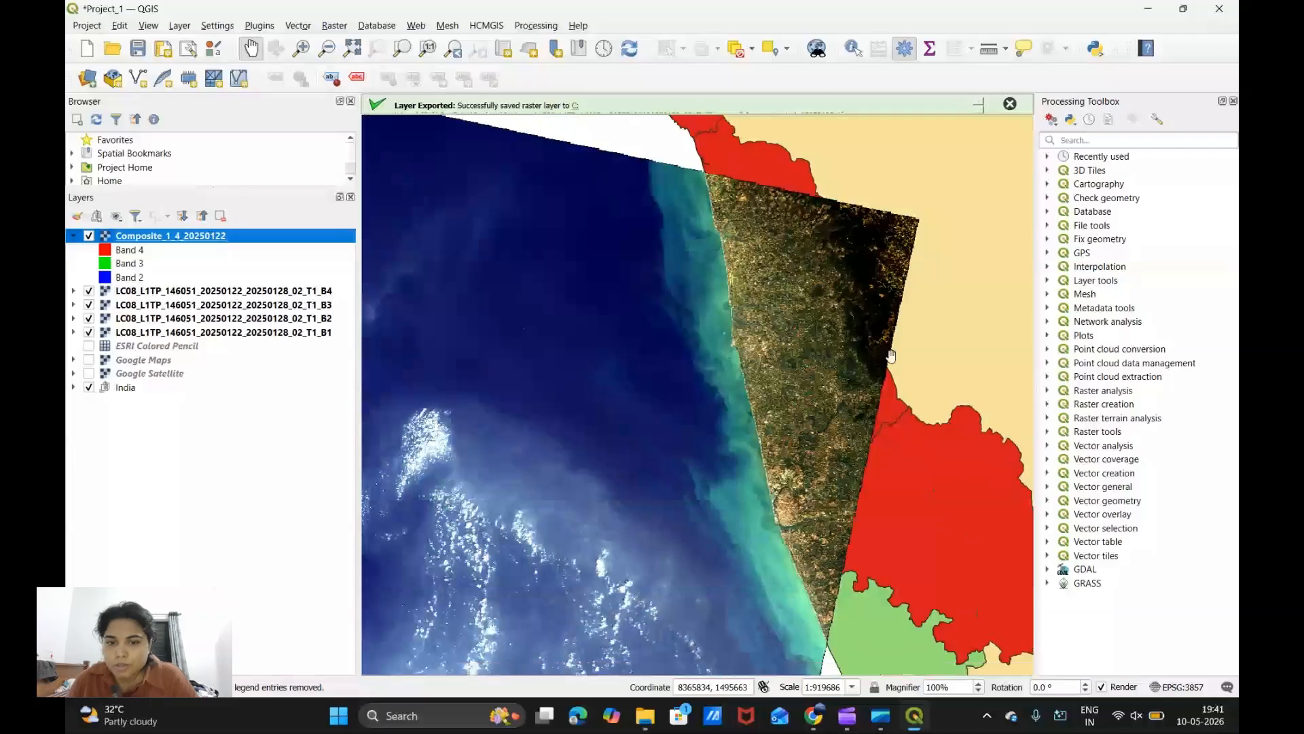
{"action": "scroll", "coordinate": [696, 445], "scroll_direction": "up", "scroll_amount": 1}
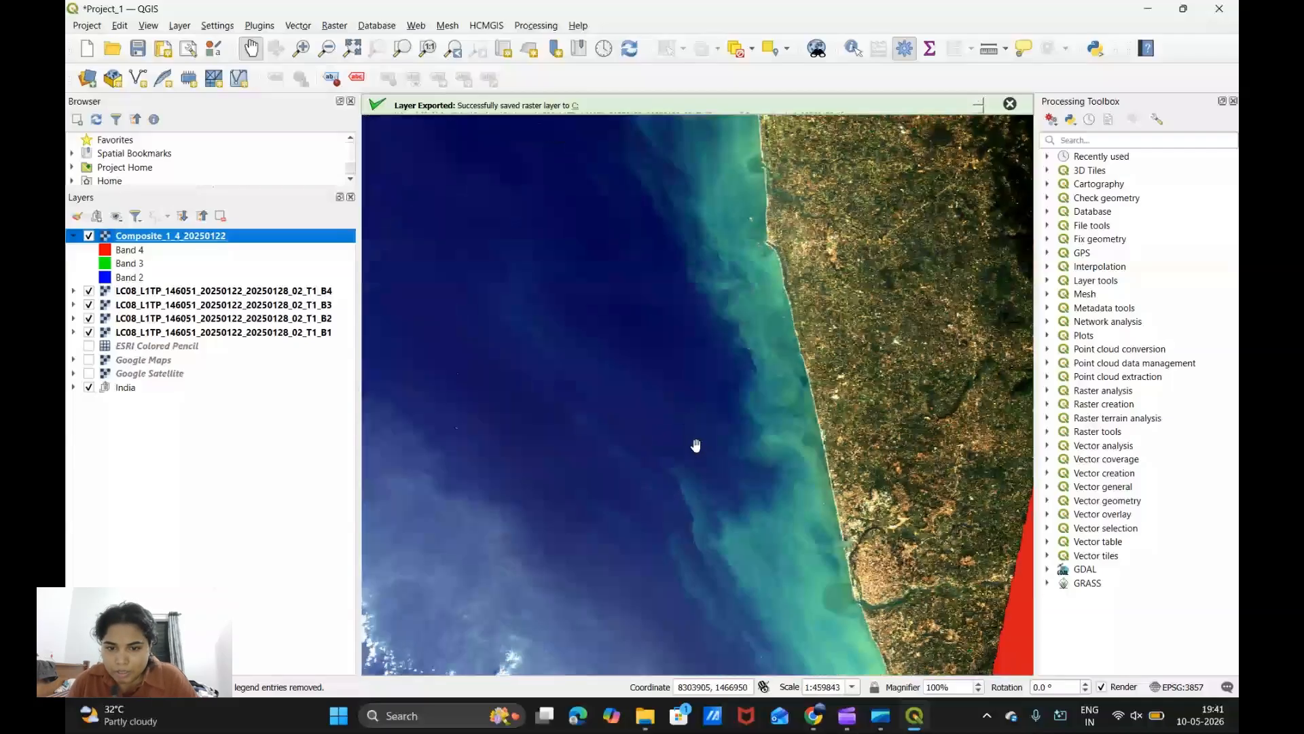
{"action": "scroll", "coordinate": [734, 512], "scroll_direction": "up", "scroll_amount": 1}
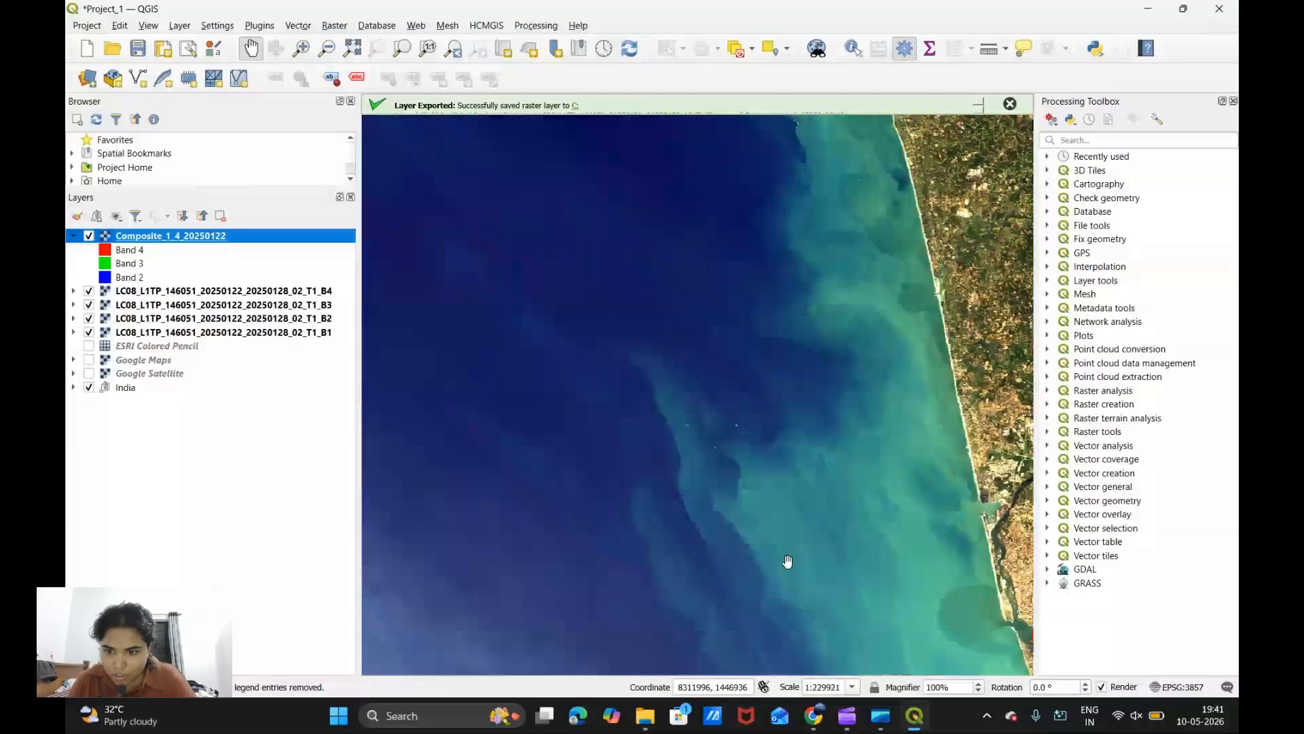
{"action": "left_click_drag", "start_coordinate": [925, 565], "coordinate": [784, 383]}
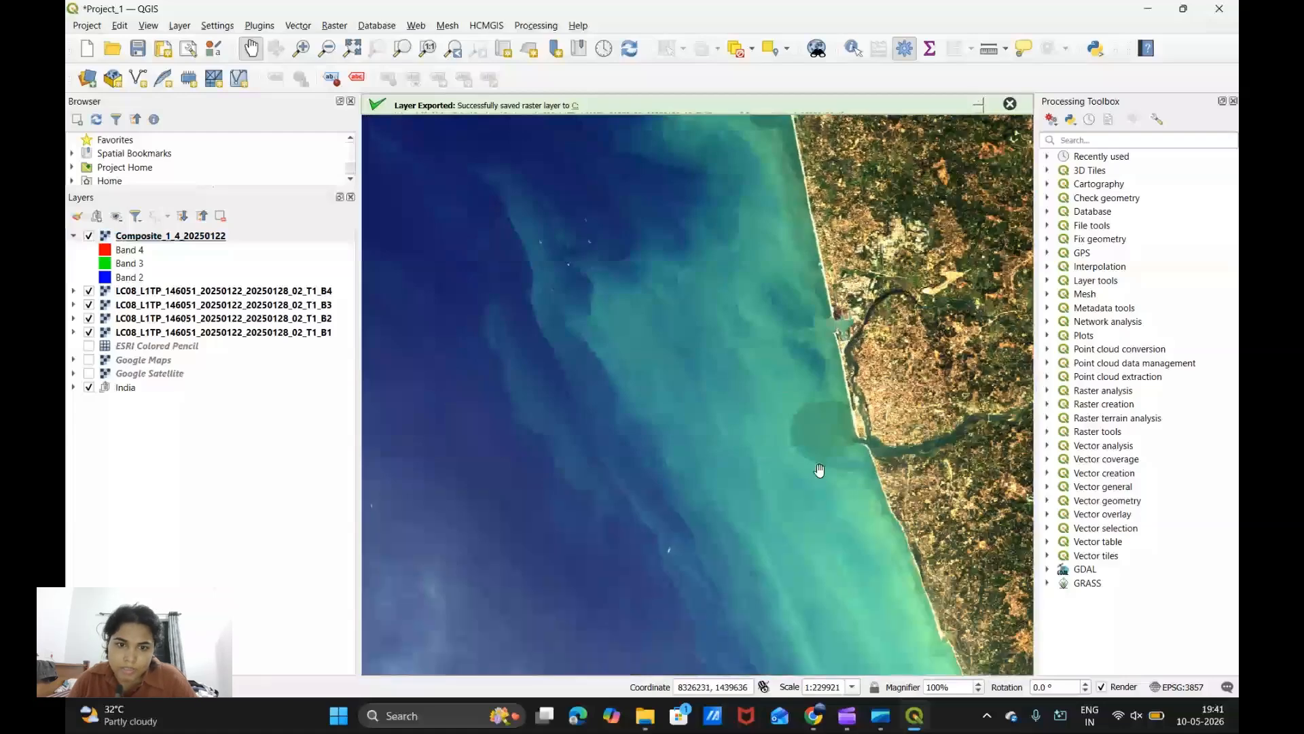
{"action": "left_click_drag", "start_coordinate": [738, 448], "coordinate": [915, 446]}
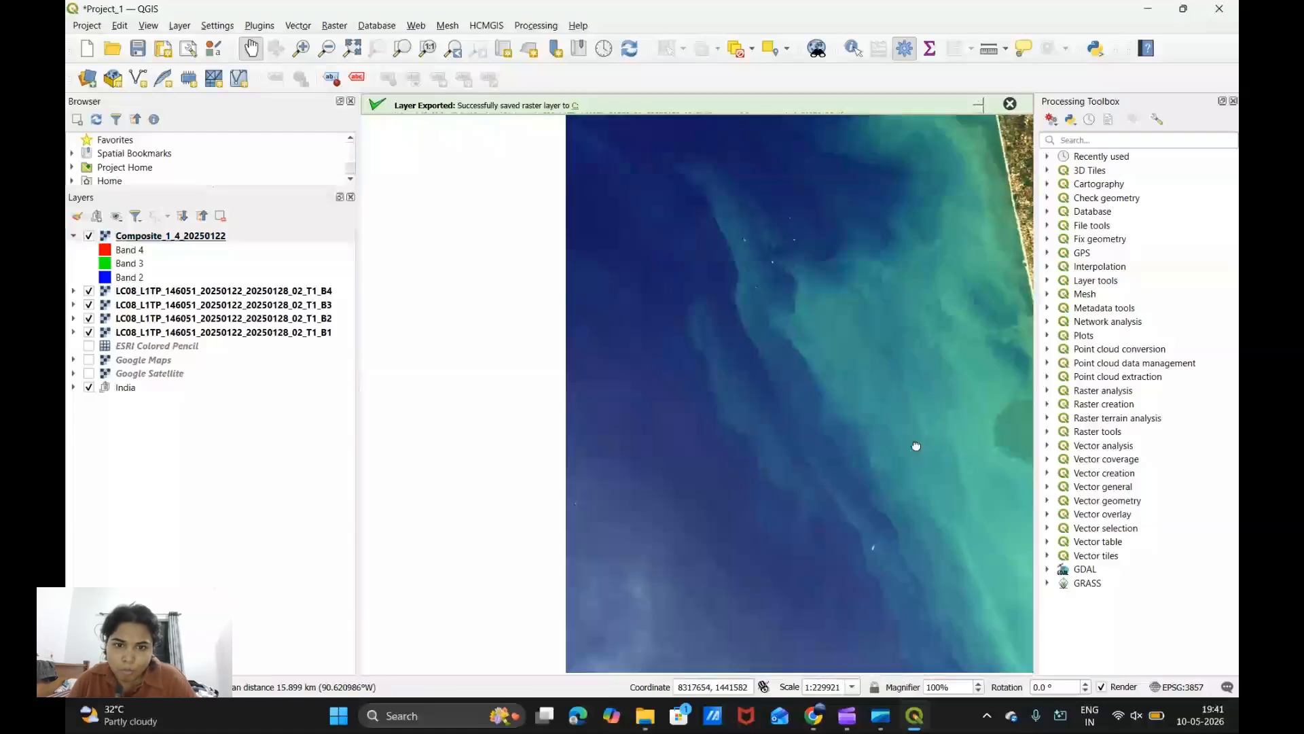
{"action": "scroll", "coordinate": [842, 445], "scroll_direction": "down", "scroll_amount": 1}
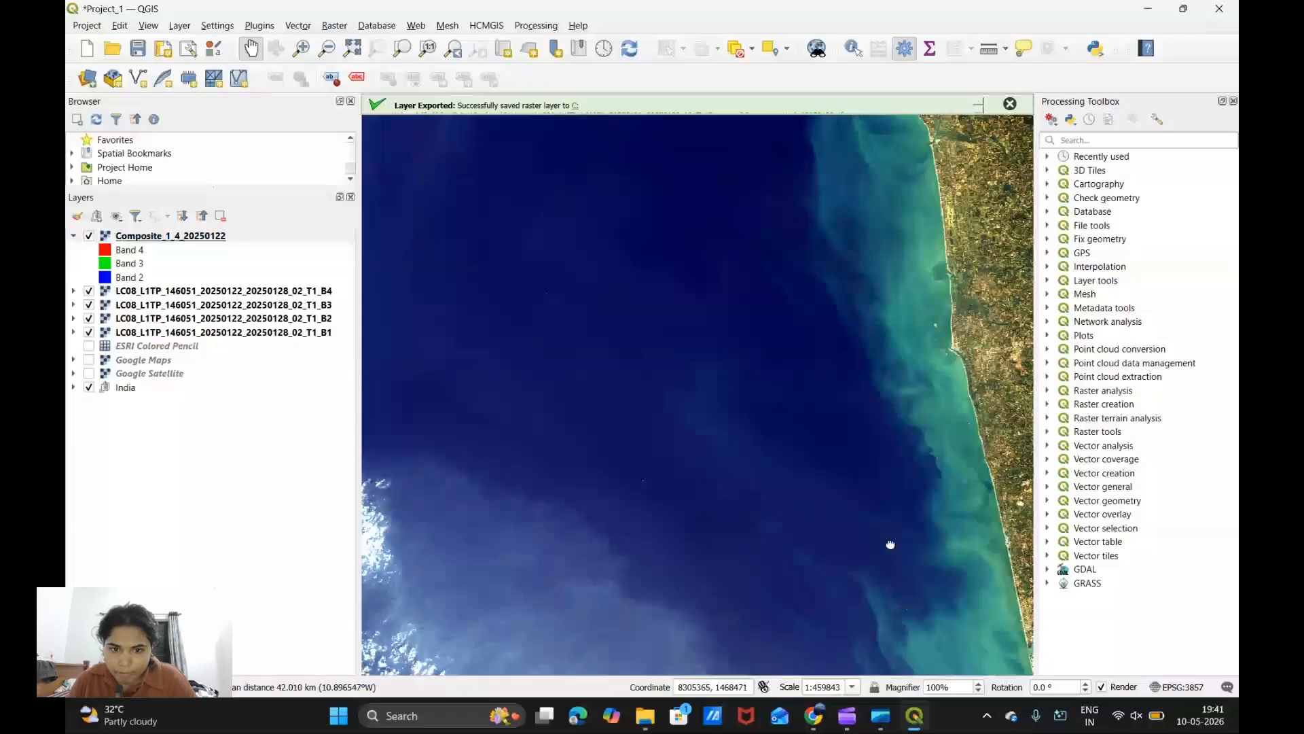
{"action": "left_click_drag", "start_coordinate": [890, 544], "coordinate": [716, 469]}
{"action": "scroll", "coordinate": [747, 496], "scroll_direction": "up", "scroll_amount": 1}
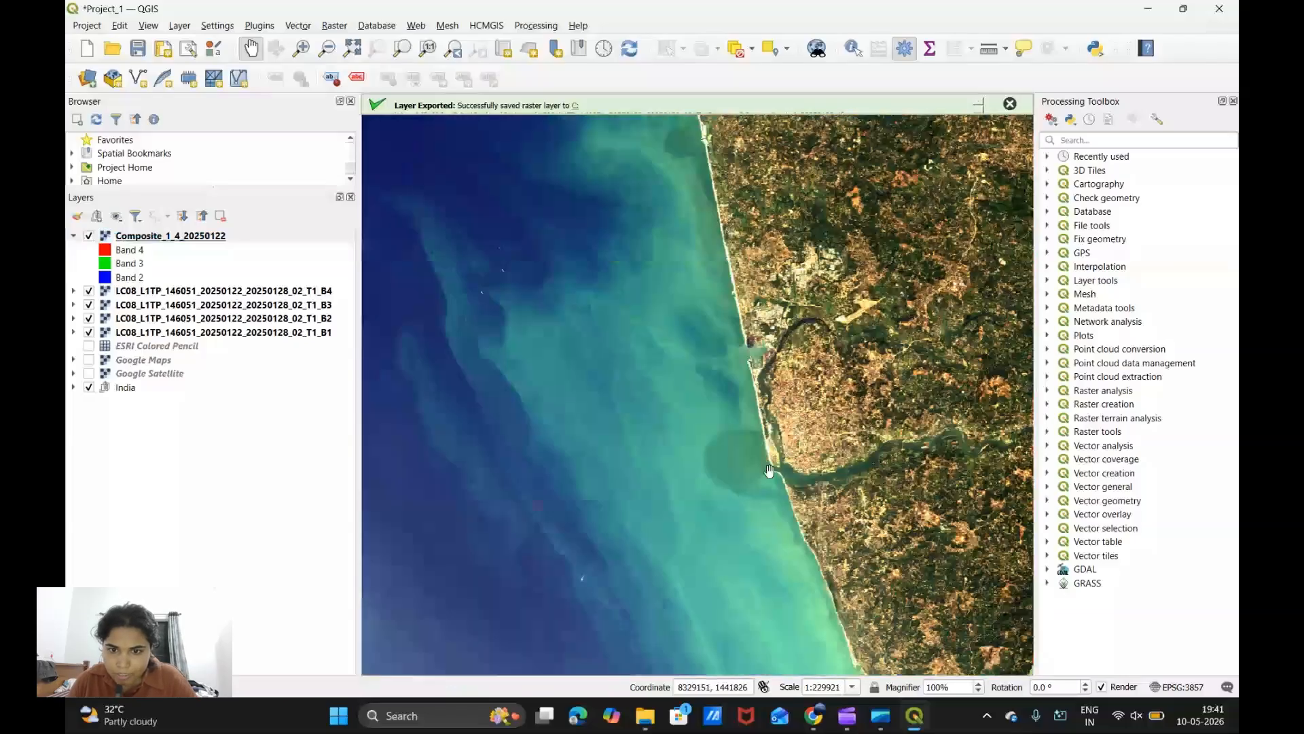
{"action": "scroll", "coordinate": [769, 471], "scroll_direction": "up", "scroll_amount": 1}
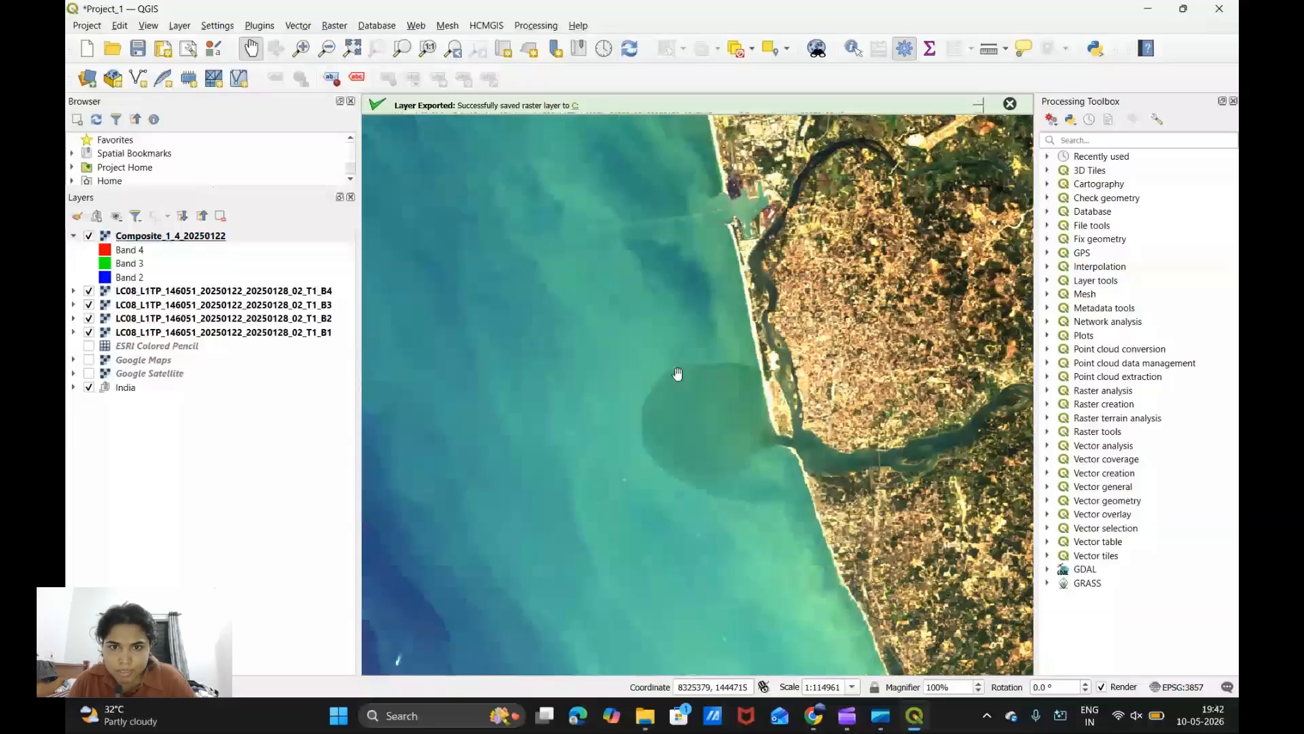
{"action": "left_click_drag", "start_coordinate": [677, 373], "coordinate": [740, 568]}
{"action": "scroll", "coordinate": [740, 567], "scroll_direction": "down", "scroll_amount": 1}
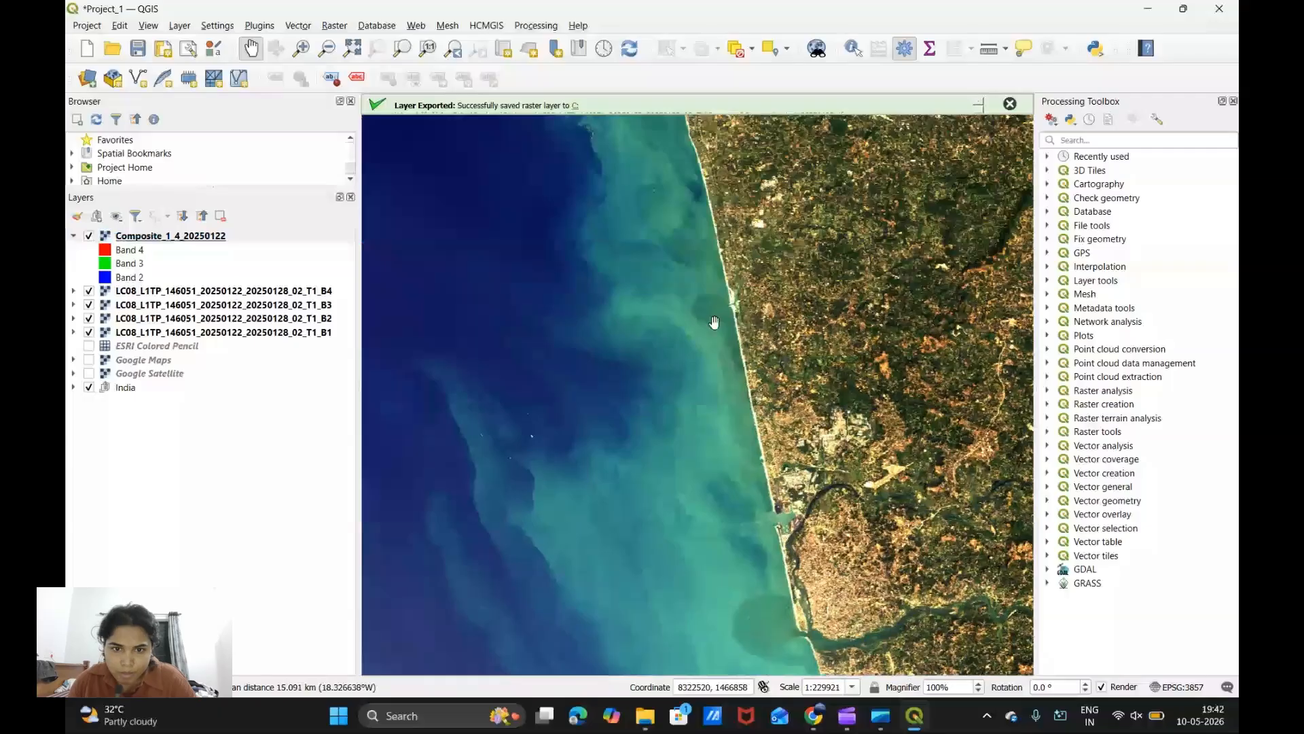
{"action": "left_click_drag", "start_coordinate": [715, 322], "coordinate": [705, 270]}
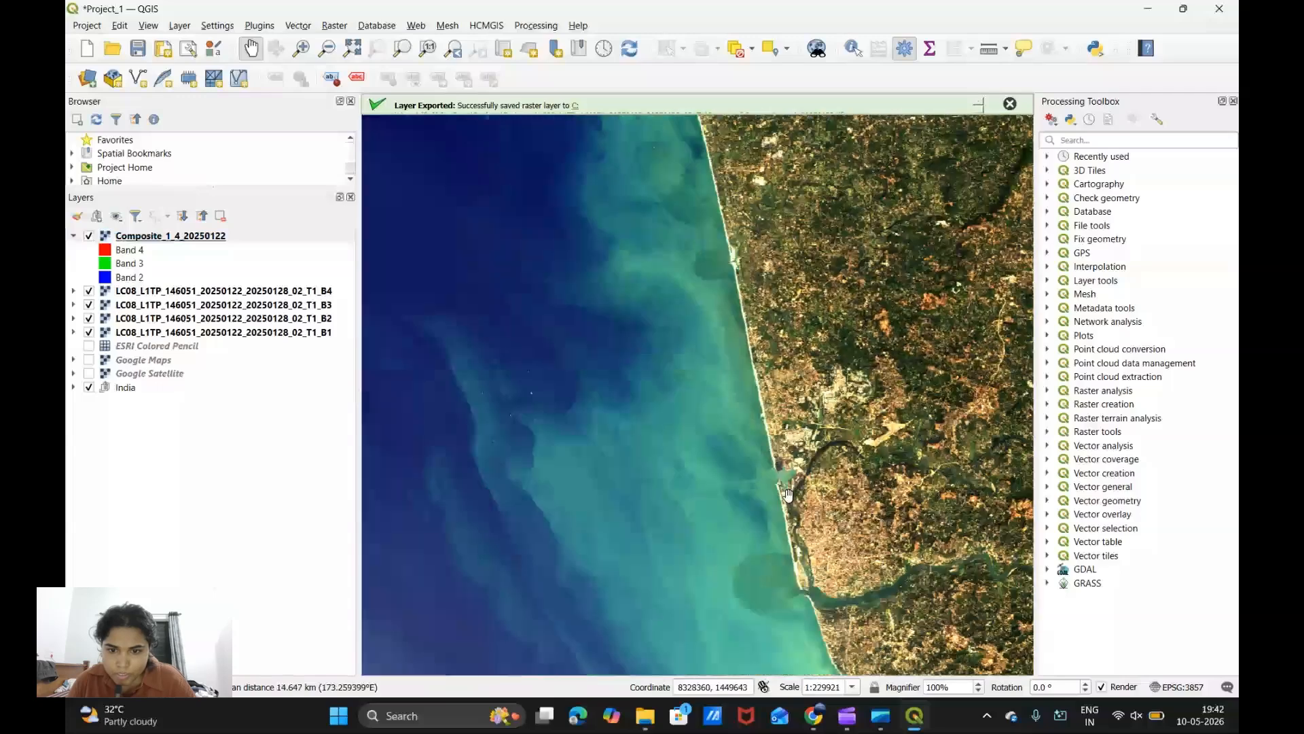
{"action": "left_click_drag", "start_coordinate": [803, 640], "coordinate": [806, 525]}
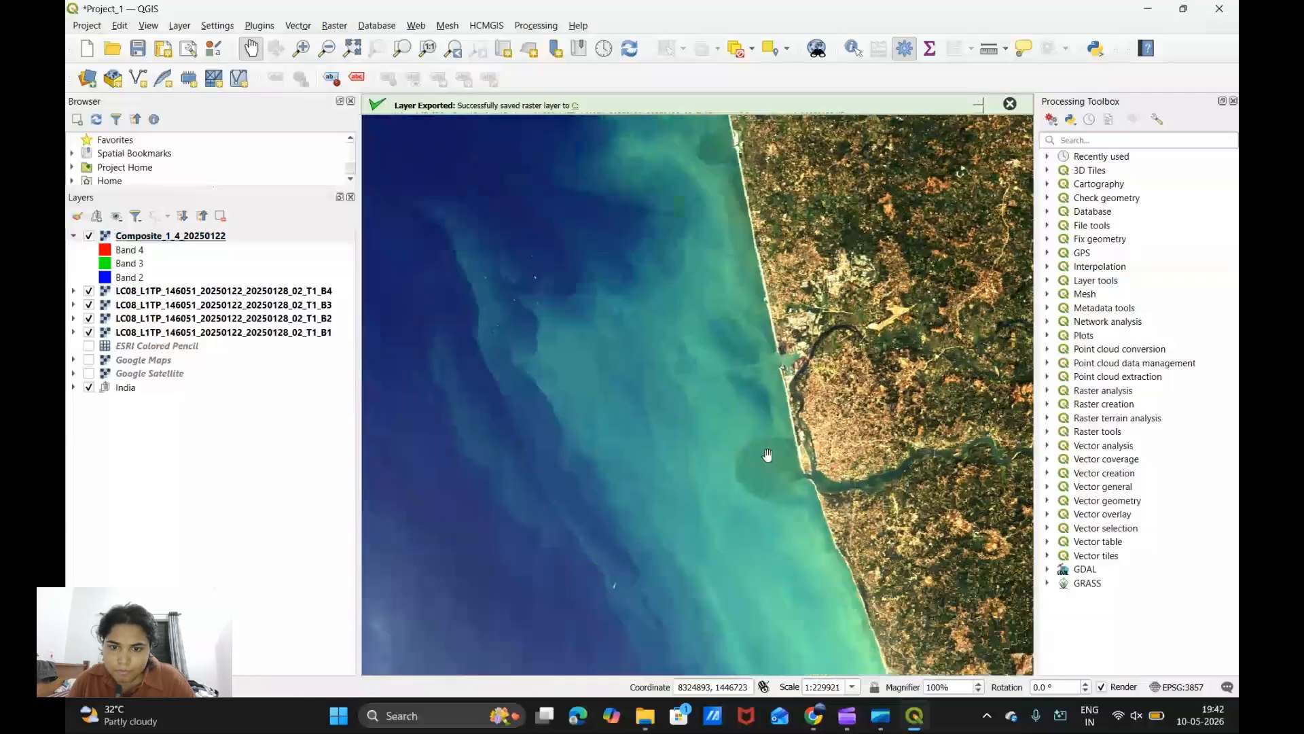
{"action": "left_click_drag", "start_coordinate": [767, 454], "coordinate": [702, 422]}
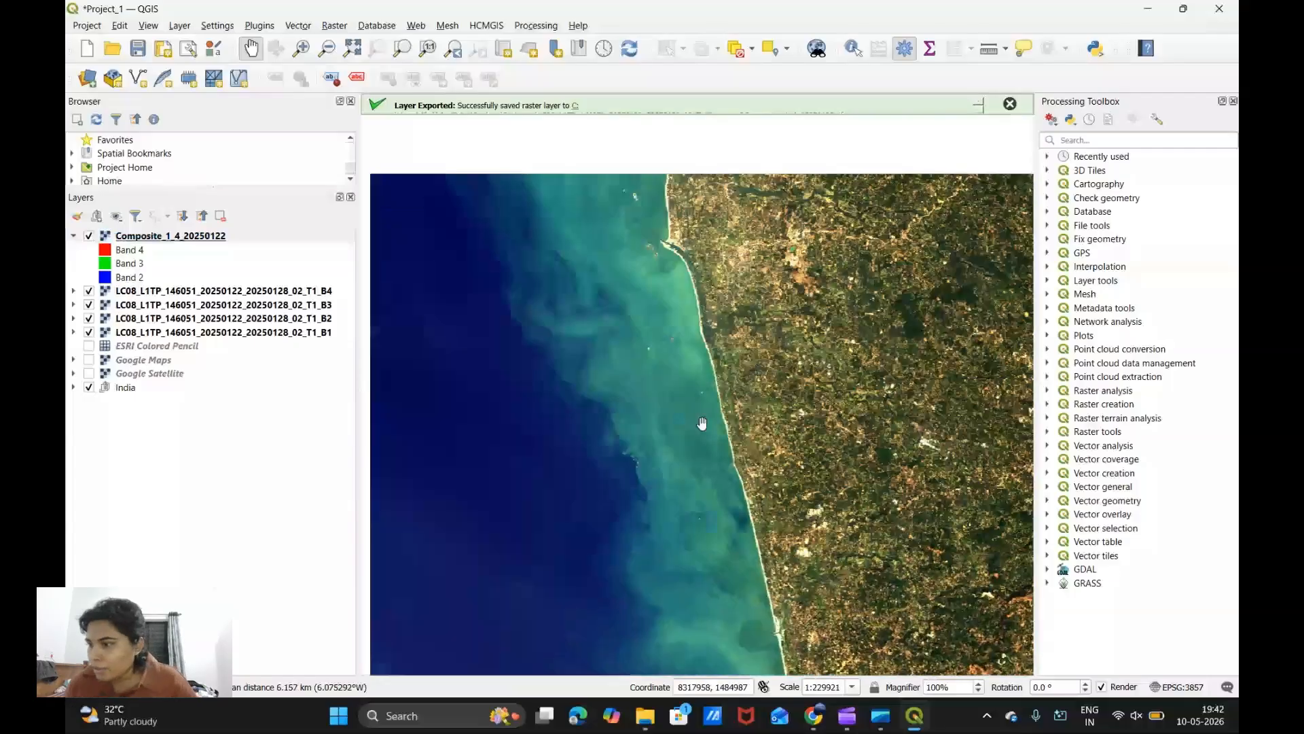
{"action": "scroll", "coordinate": [684, 358], "scroll_direction": "down", "scroll_amount": 1}
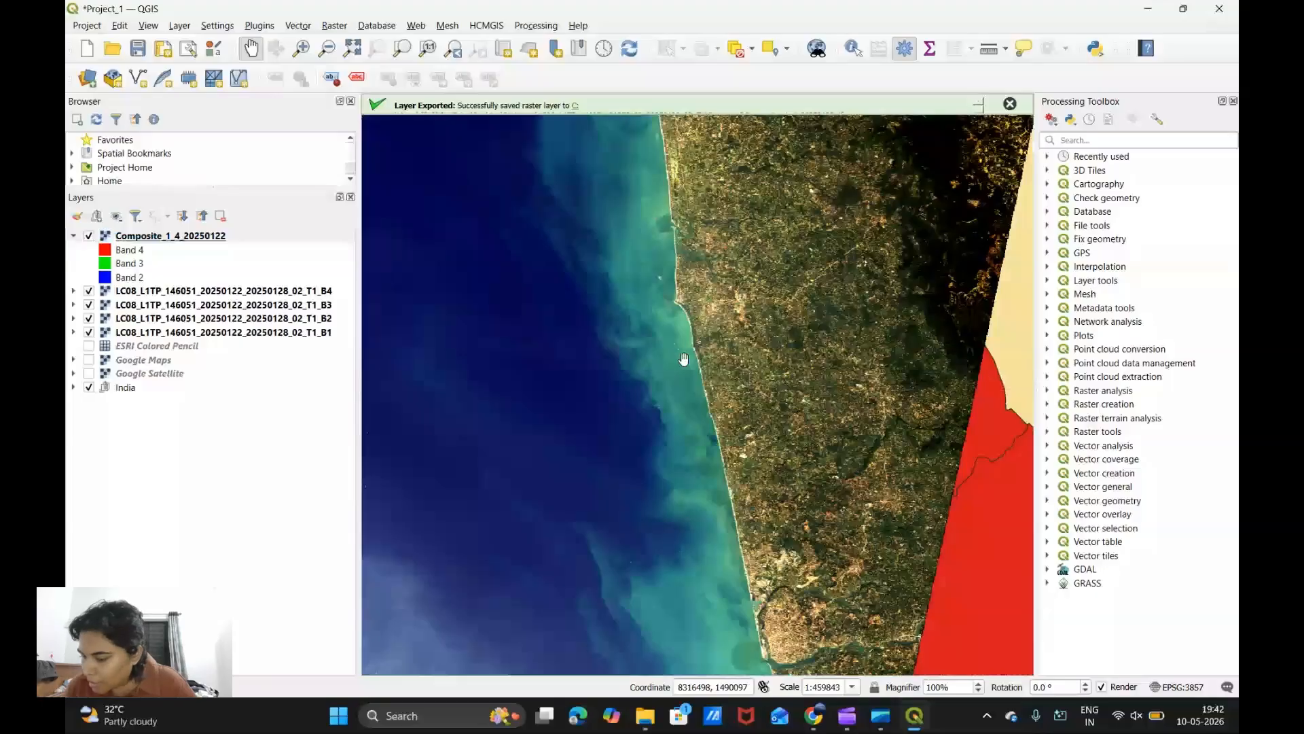